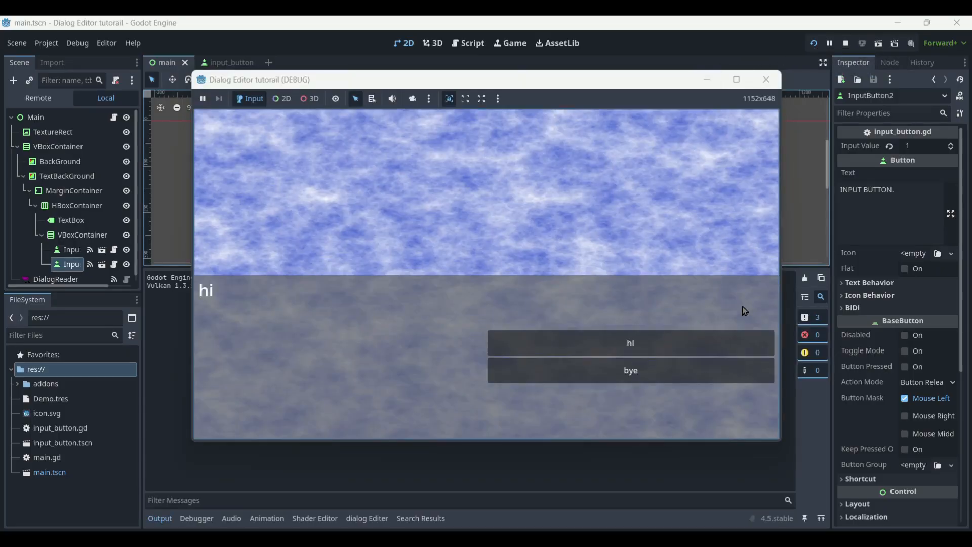
Test the running dialog demo by answering "hi" and accepting the banana offer with "yes".
click(700, 351)
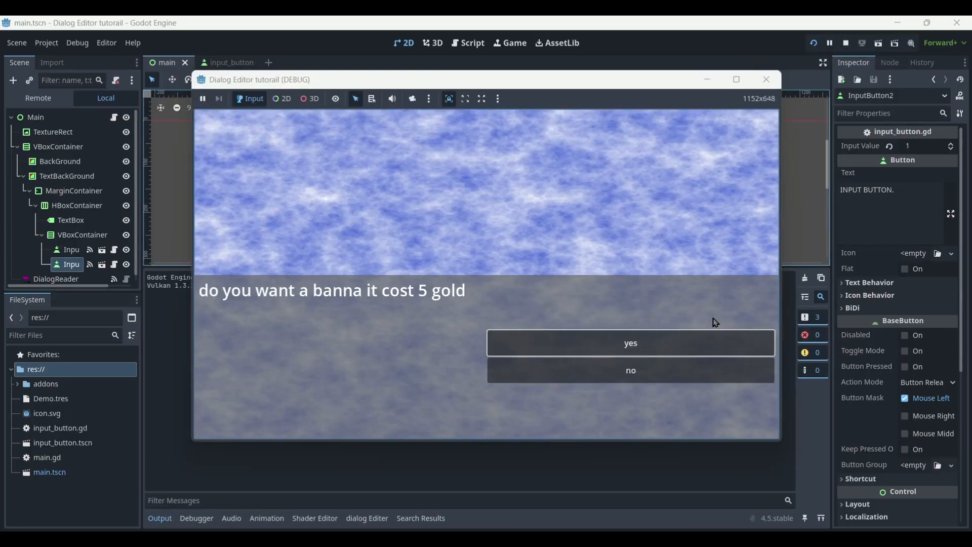
click(700, 354)
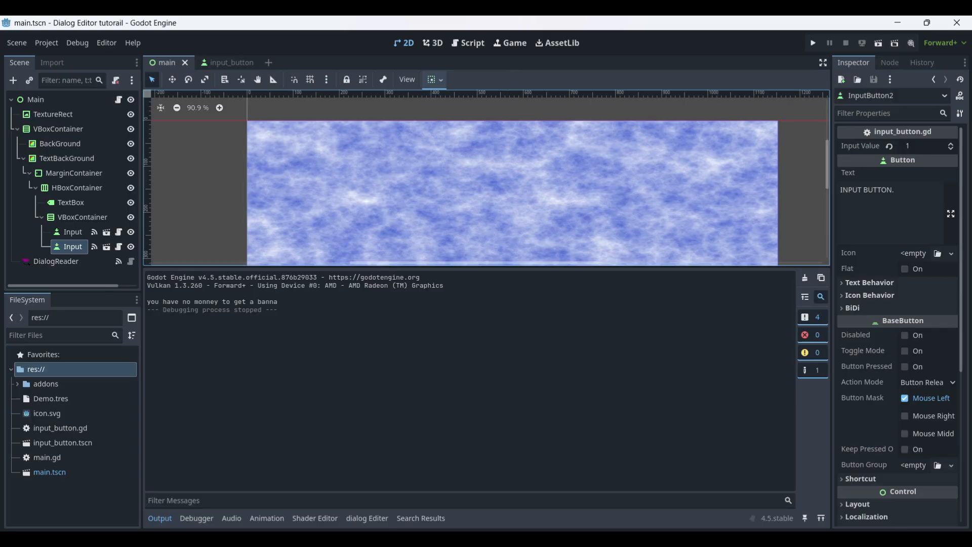
Switch to Chrome and open github.com.
click(583, 542)
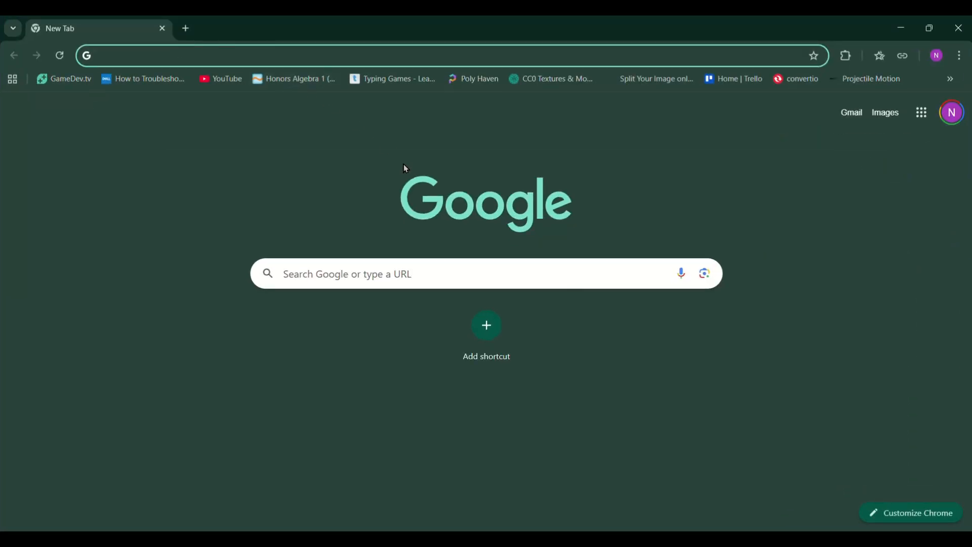
text(github.com)
key(Return)
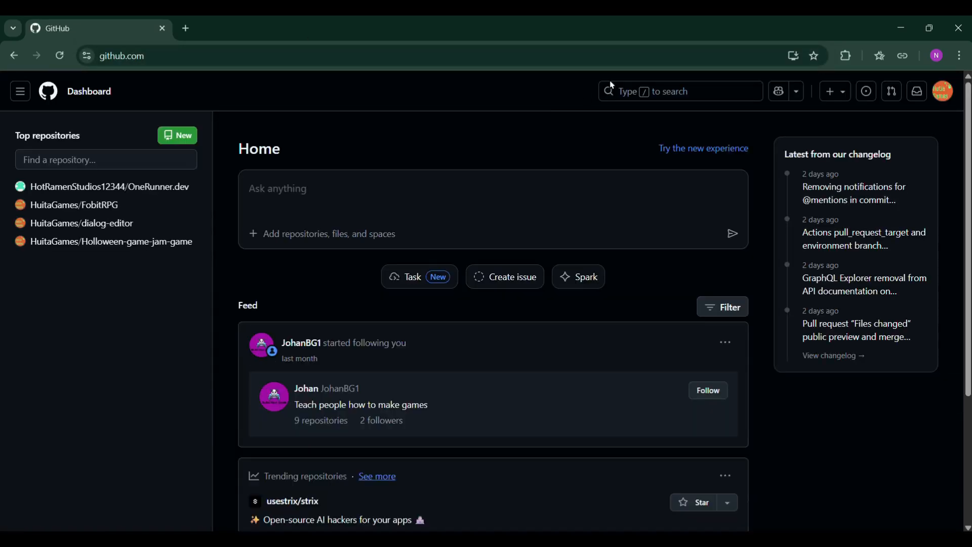
Search GitHub for "dialog editor".
key(slash)
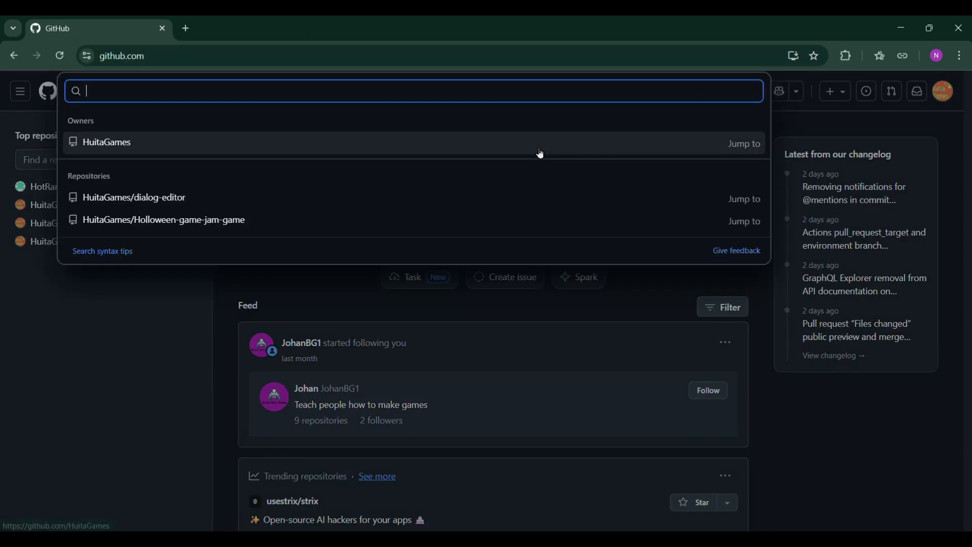
text(dialog edi)
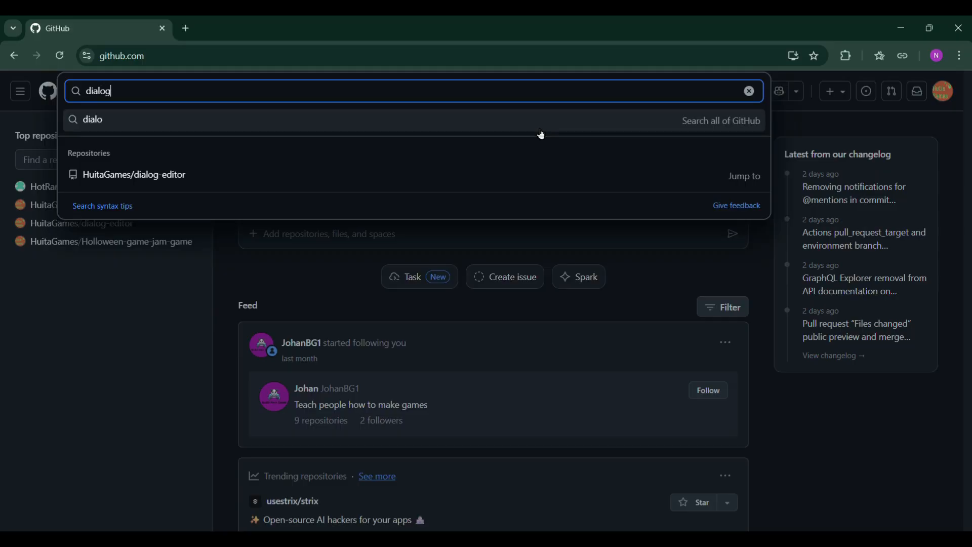
text(tor)
key(Return)
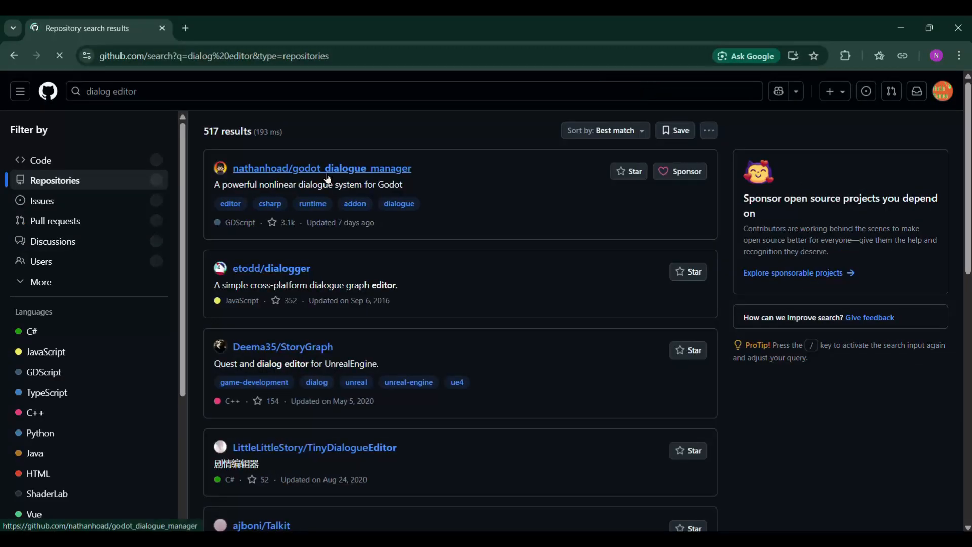
Sort the repository results by recently updated, open HuitaGames/dialog-editor and look over its page.
click(628, 134)
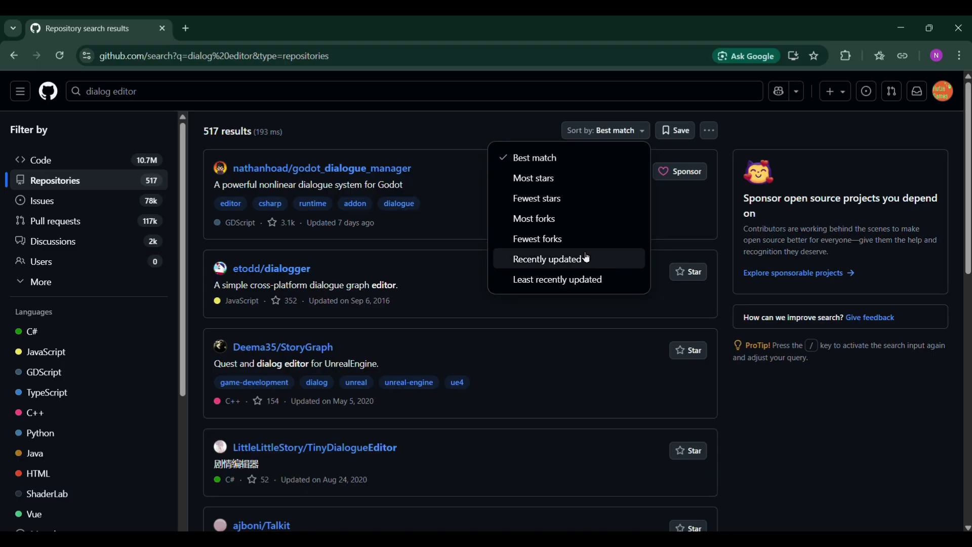
click(584, 271)
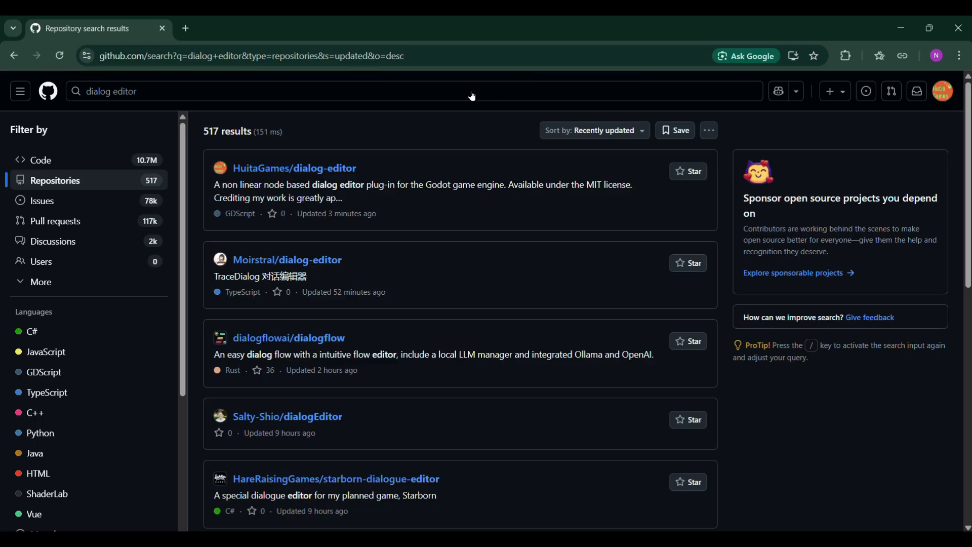
click(354, 167)
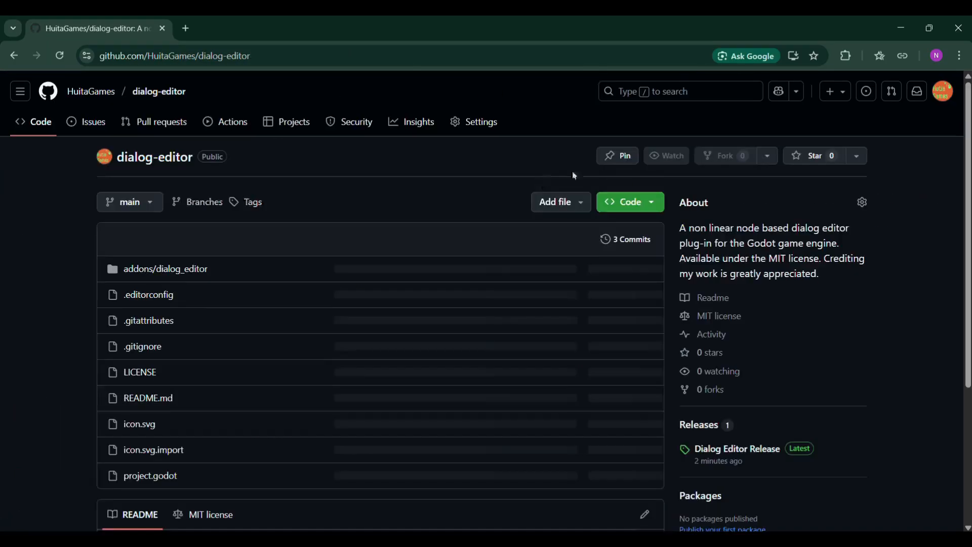
scroll(637, 211, down, 5)
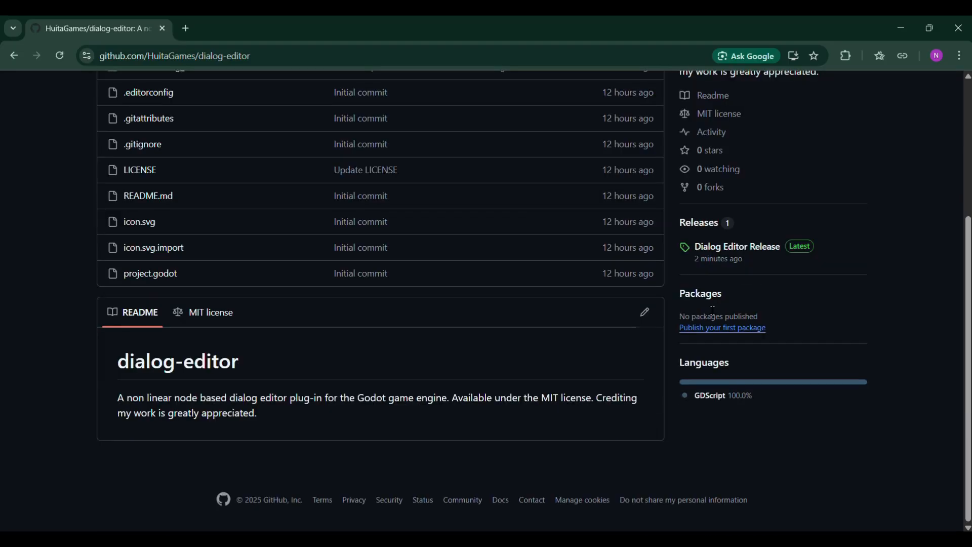
scroll(707, 247, up, 5)
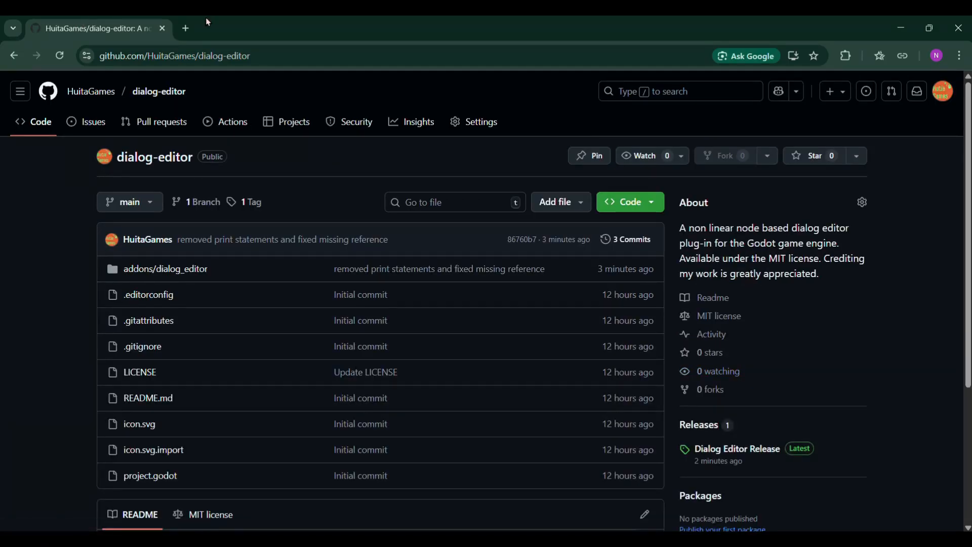
click(186, 28)
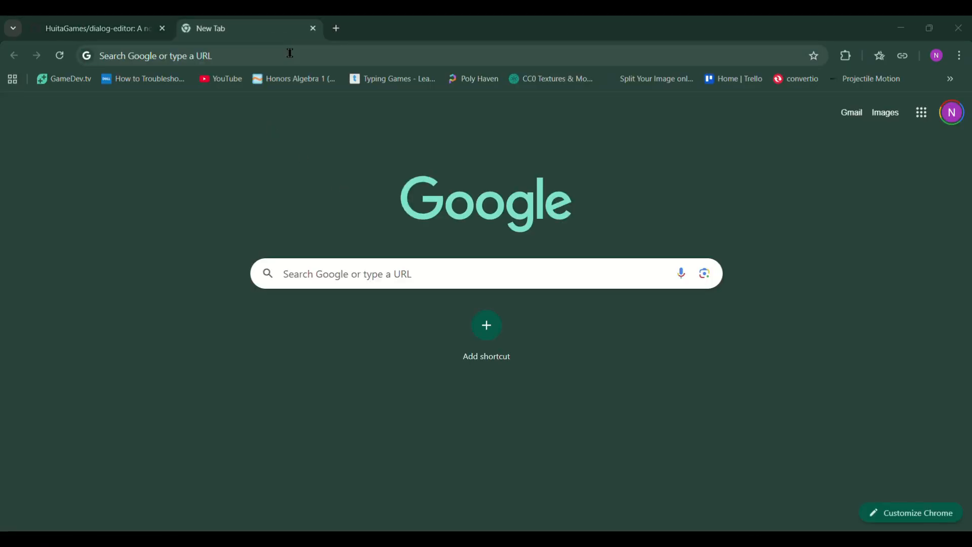
click(290, 53)
text(https://hutia-games.itch.io/dialog-editor)
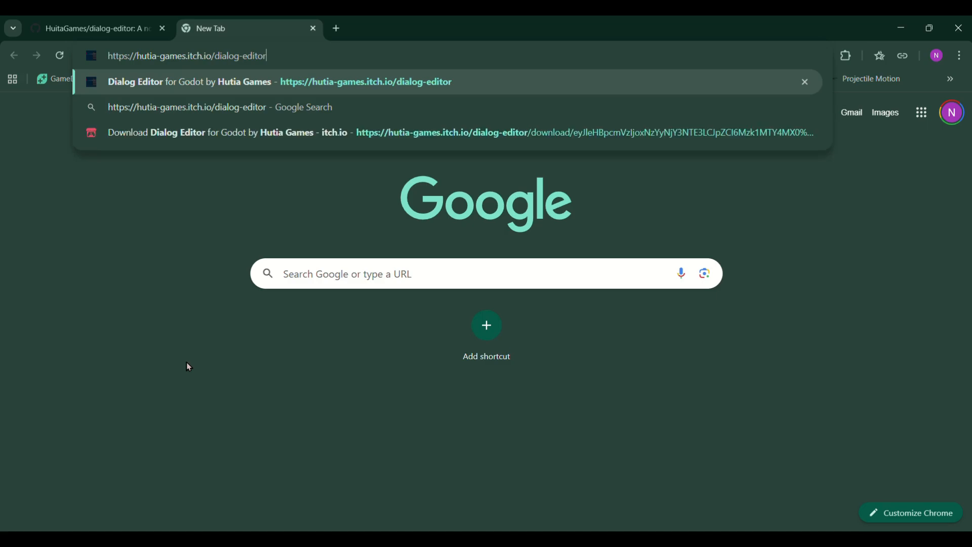
key(Return)
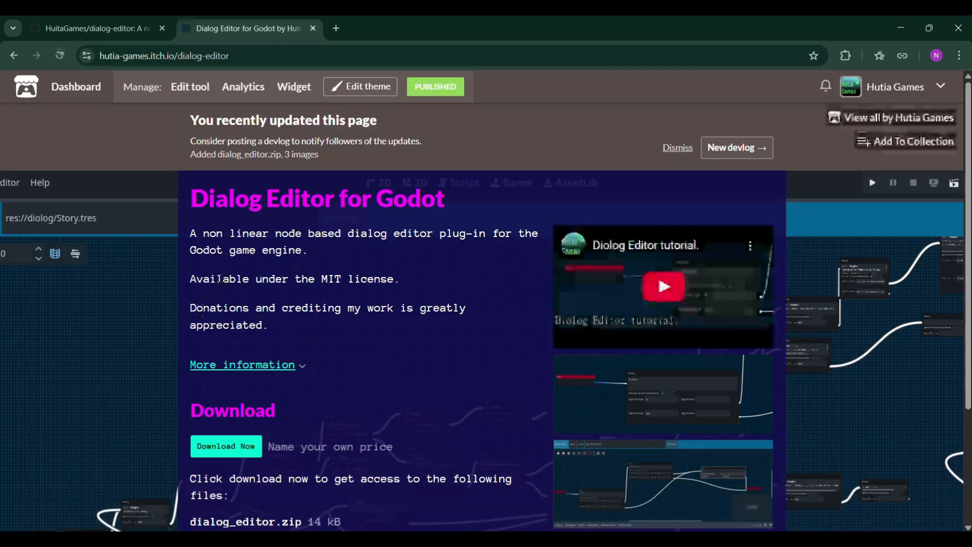
Download dialog_editor.zip from the plug-in's itch.io page.
scroll(434, 247, down, 3)
click(236, 322)
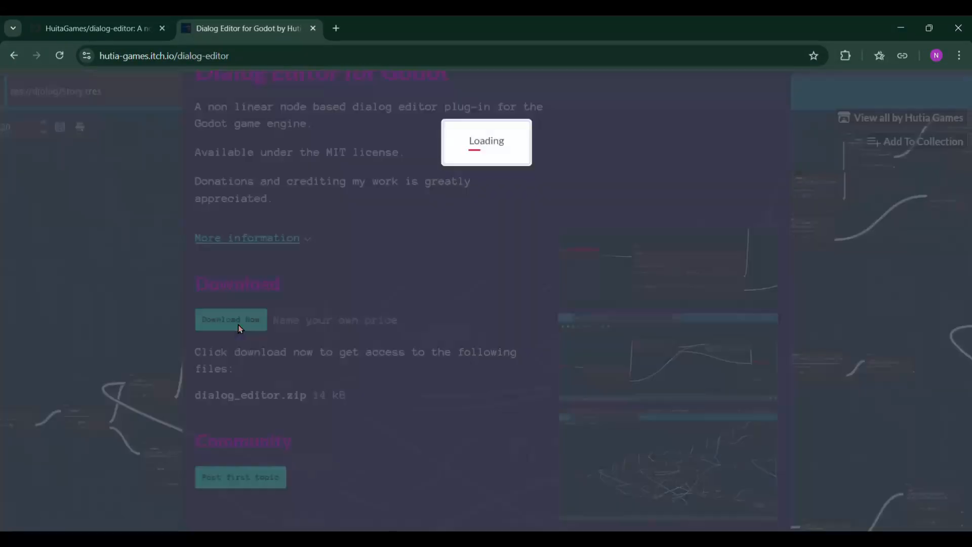
click(443, 228)
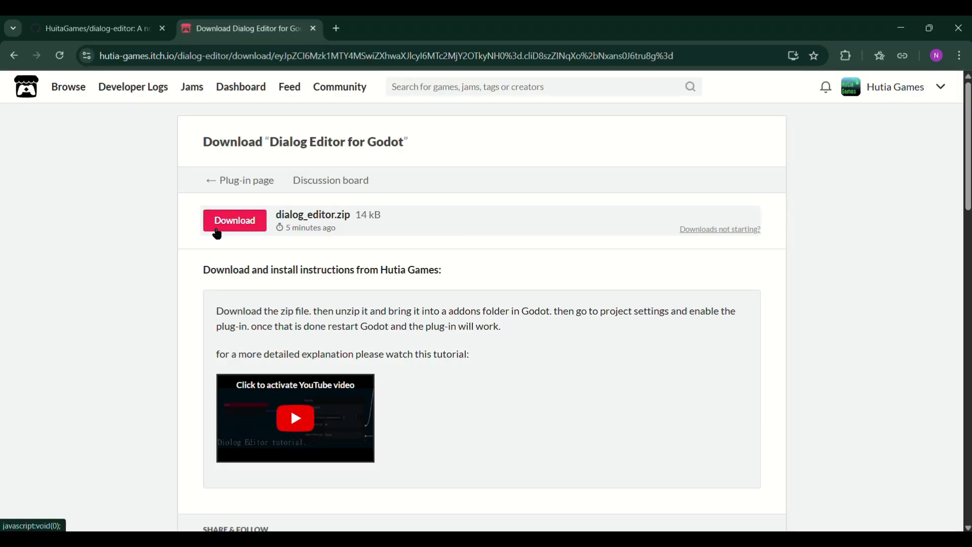
click(236, 226)
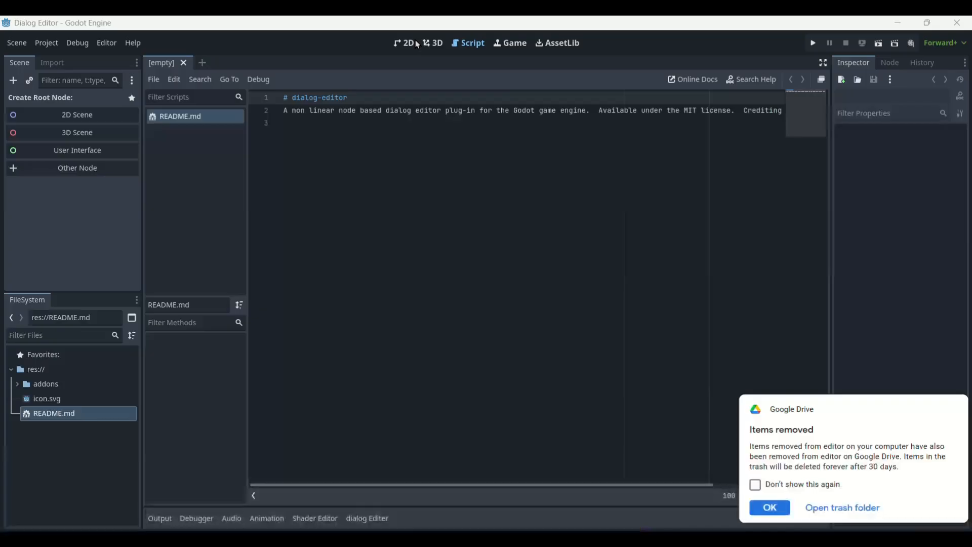
Show Godot's 2D workspace and examine the dialog_editor folder inside the project's addons folder.
click(402, 43)
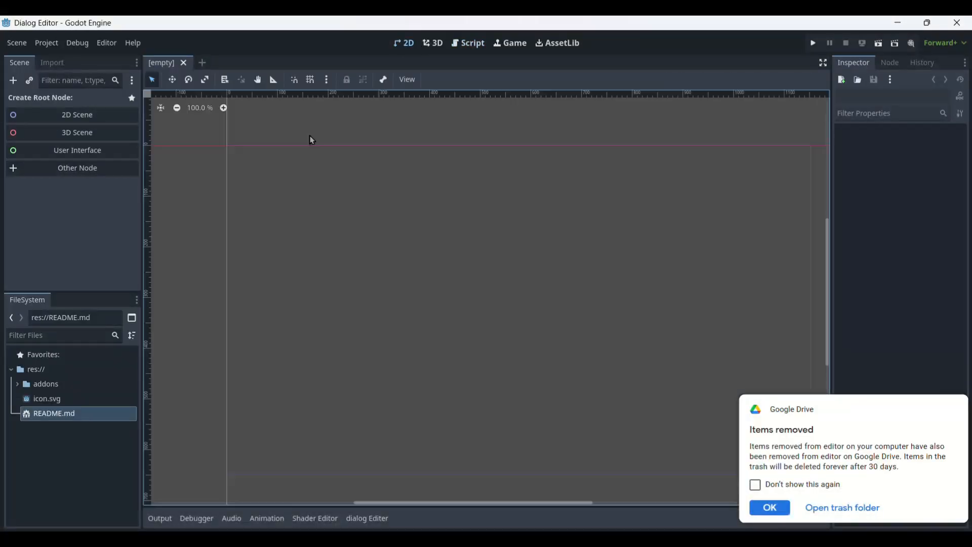
click(17, 384)
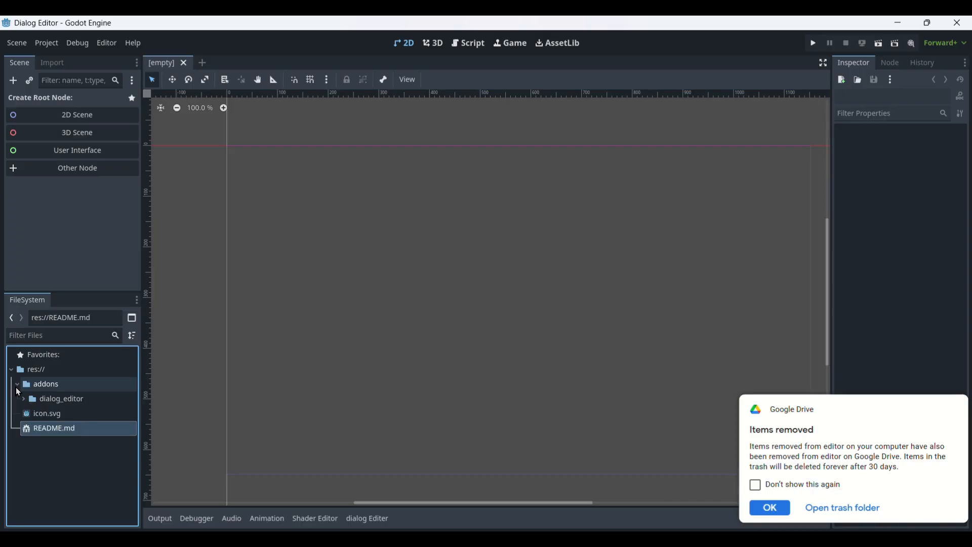
click(18, 400)
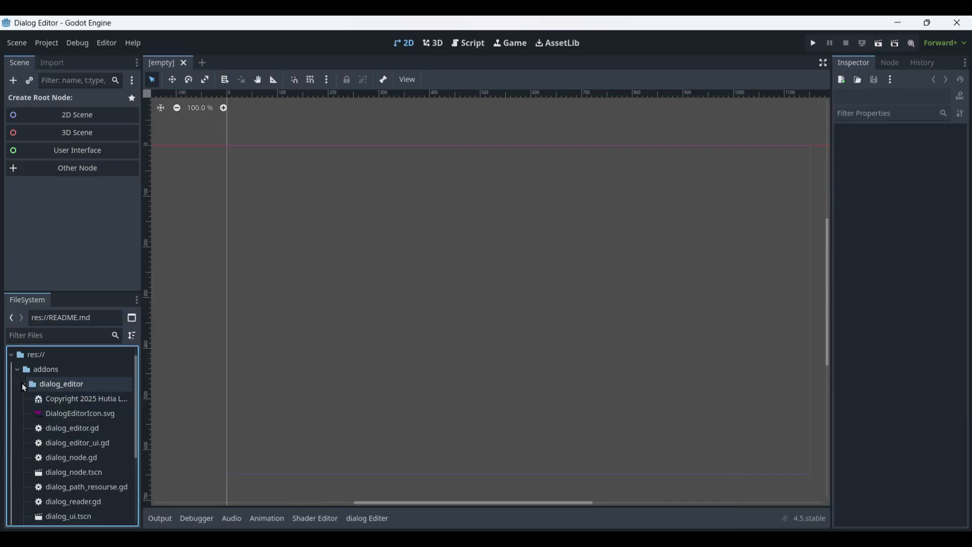
click(21, 385)
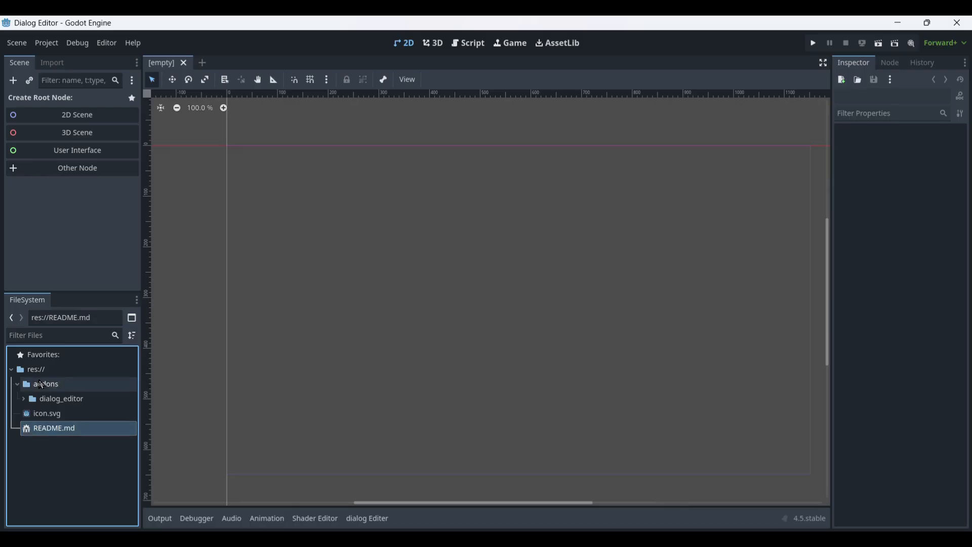
click(12, 370)
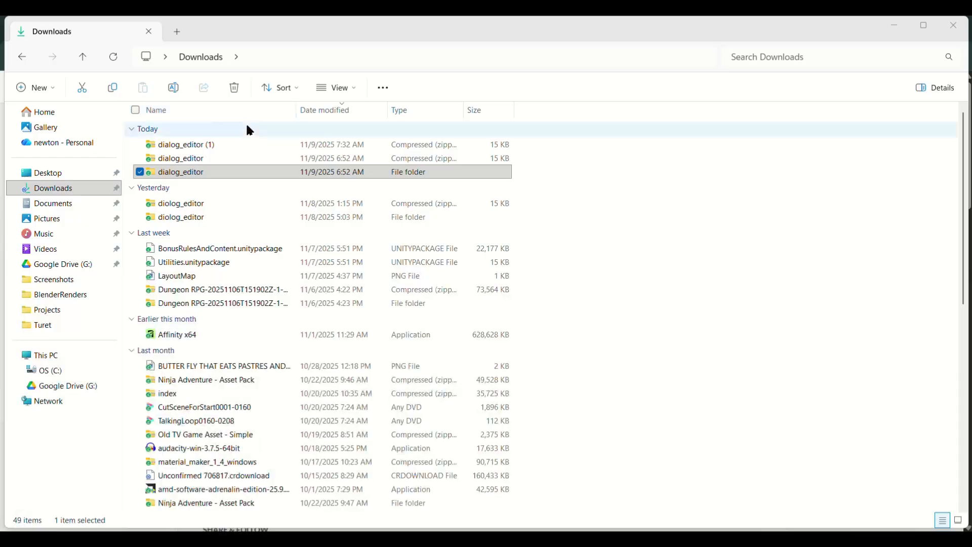
Delete the old dialog_editor zip and the old dialog_editor folder from Downloads.
ctrl+click(223, 158)
click(233, 89)
Extract the dialog_editor (1) archive into a Downloads subfolder named dialog_editor, without the (1) suffix.
click(222, 145)
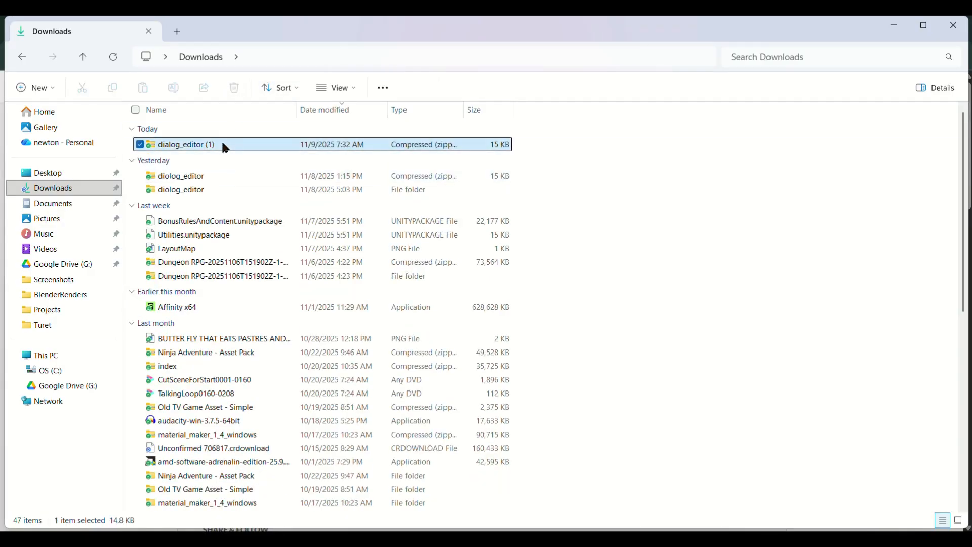
click(404, 88)
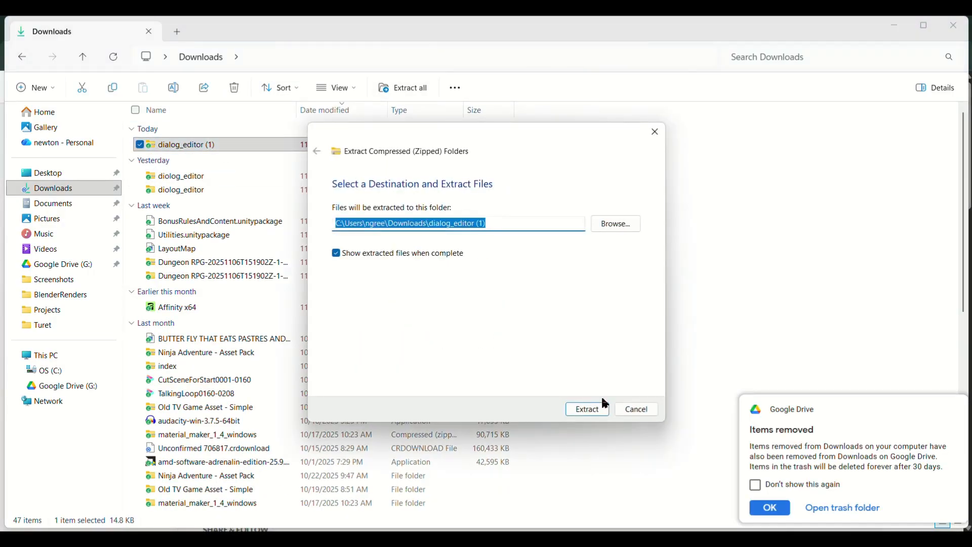
click(508, 223)
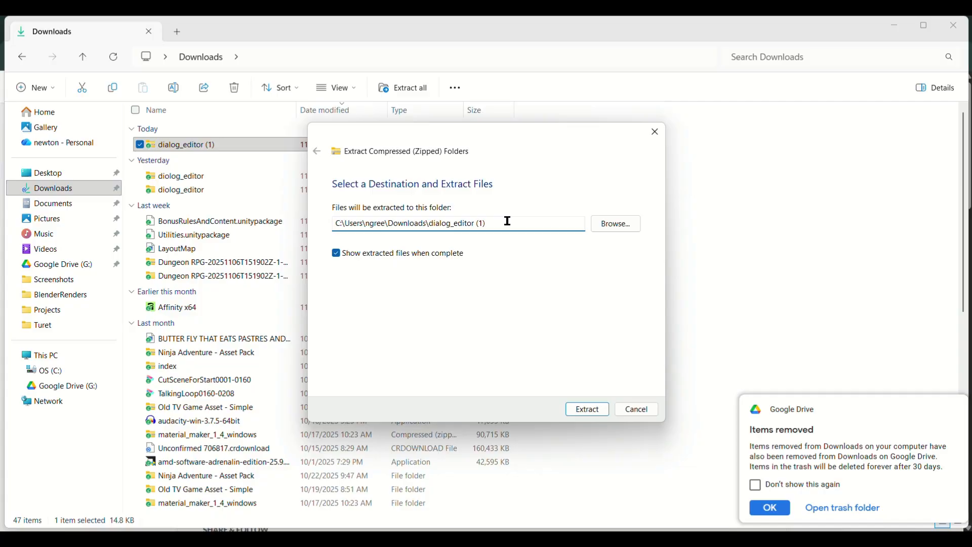
key(BackSpace)
key(BackSpace)
key(BackSpace)
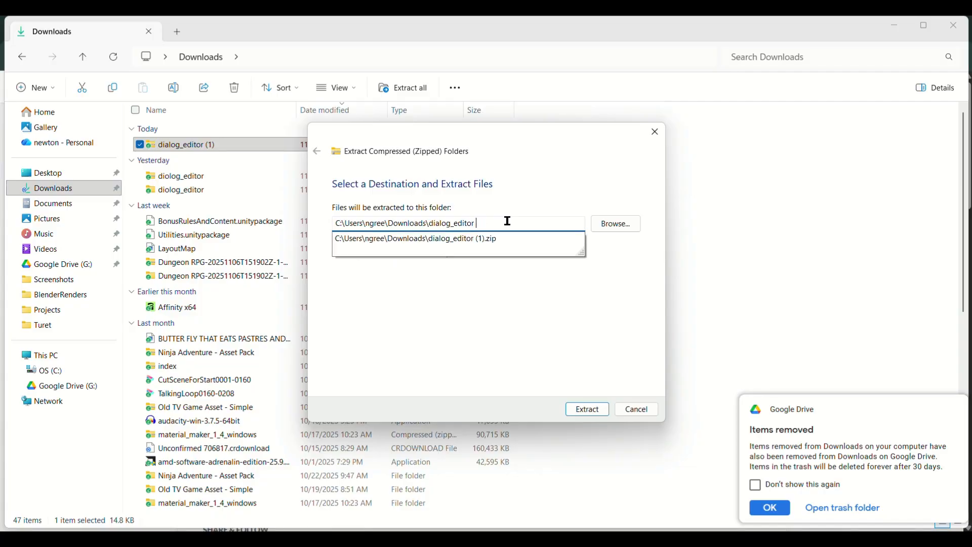
click(589, 409)
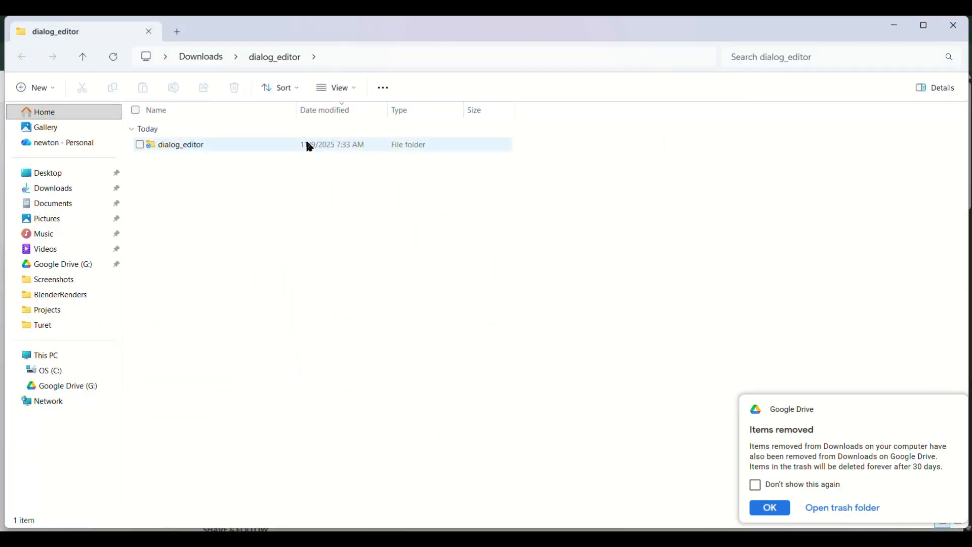
Check the contents of the inner dialog_editor folder, return to its parent and copy that inner folder.
double_click(265, 148)
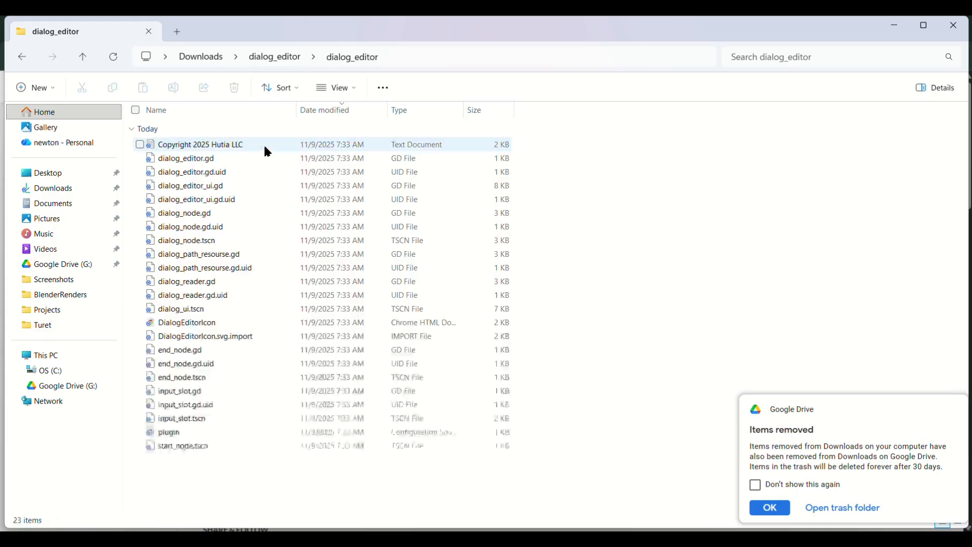
key(alt+Left)
key(F2)
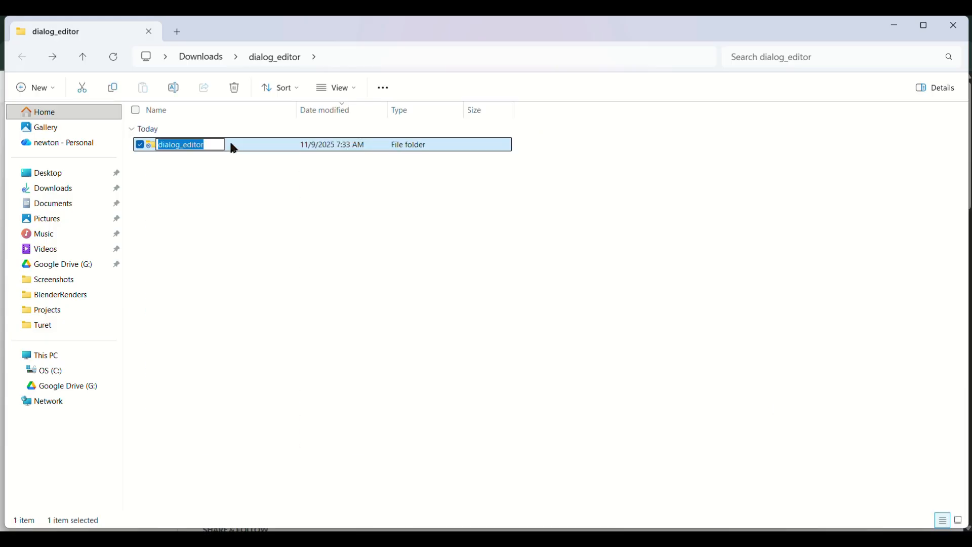
click(232, 190)
click(233, 146)
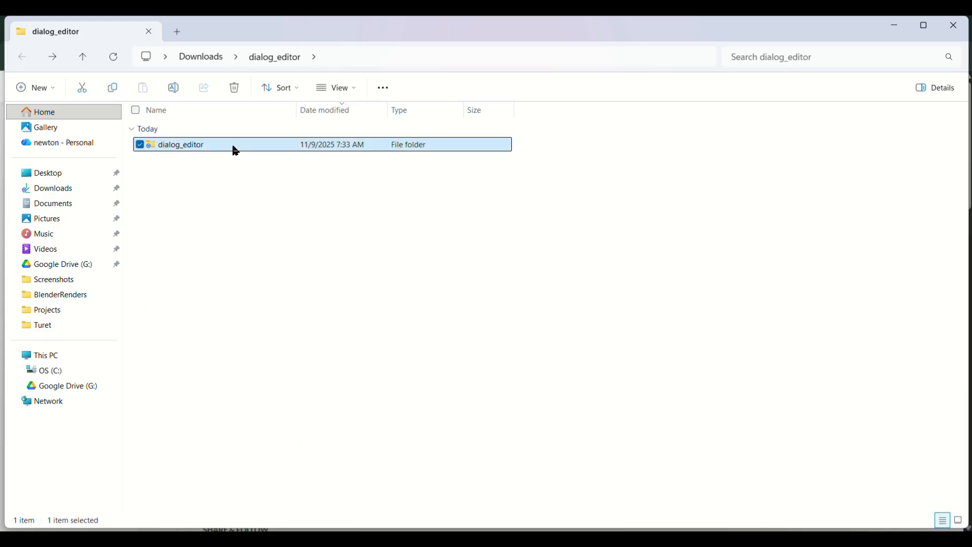
key(ctrl+c)
click(500, 327)
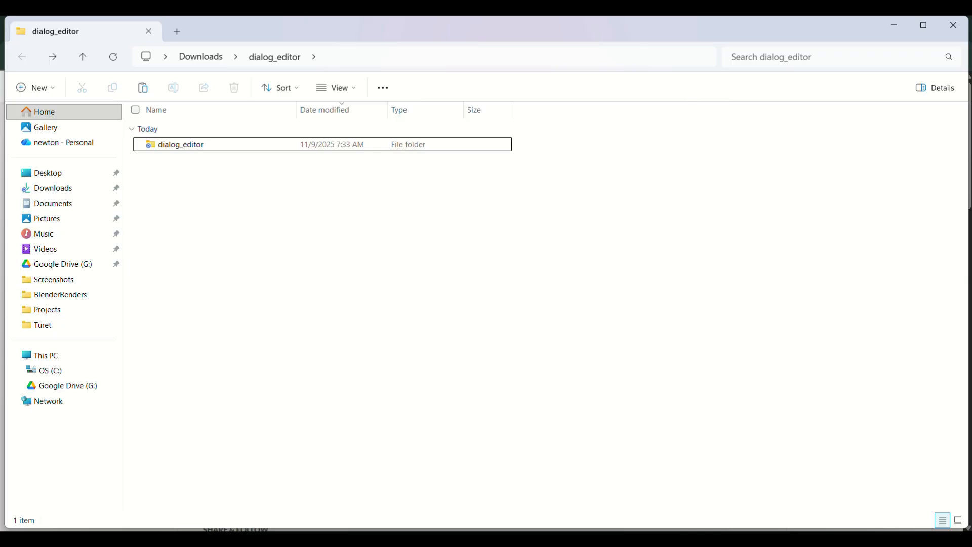
Switch to Godot's Project Manager and start a new project with the name "Dialog tutorail".
key(alt+Tab)
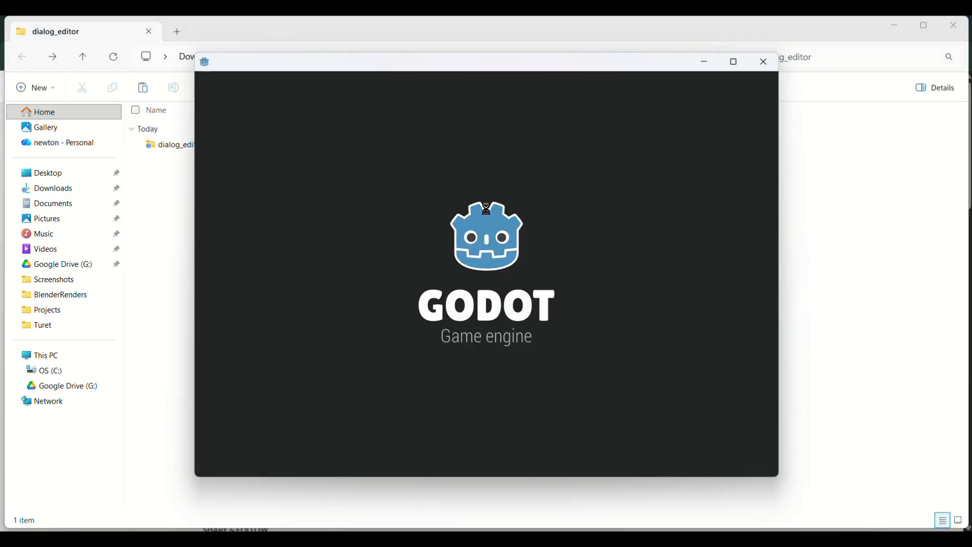
key(ctrl+n)
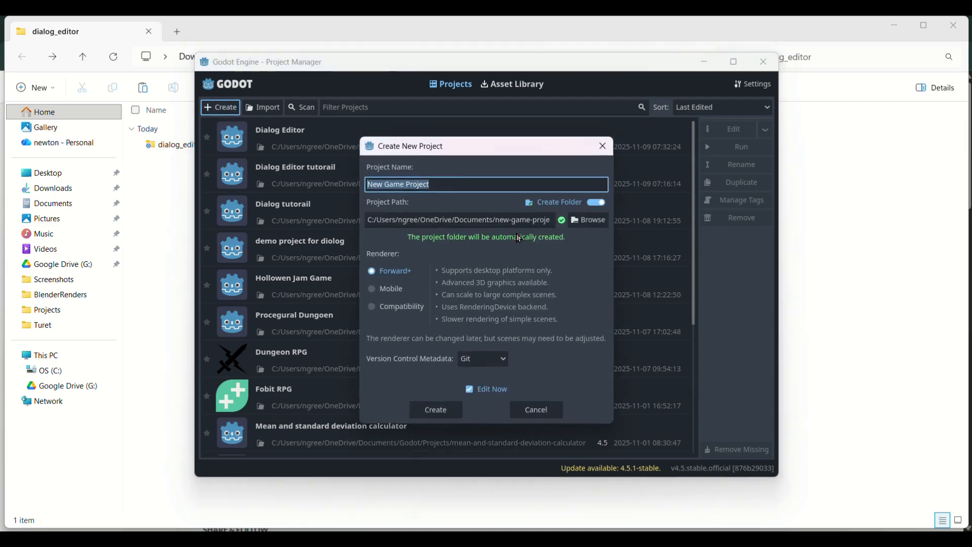
text(Dailog)
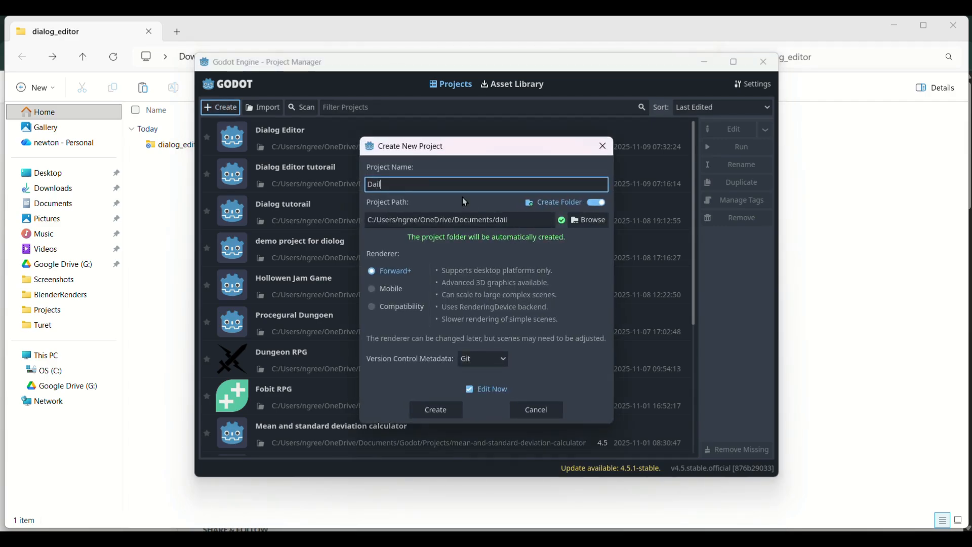
key(BackSpace)
key(BackSpace)
key(BackSpace)
key(BackSpace)
key(BackSpace)
text(ialog edi)
key(BackSpace)
key(BackSpace)
key(BackSpace)
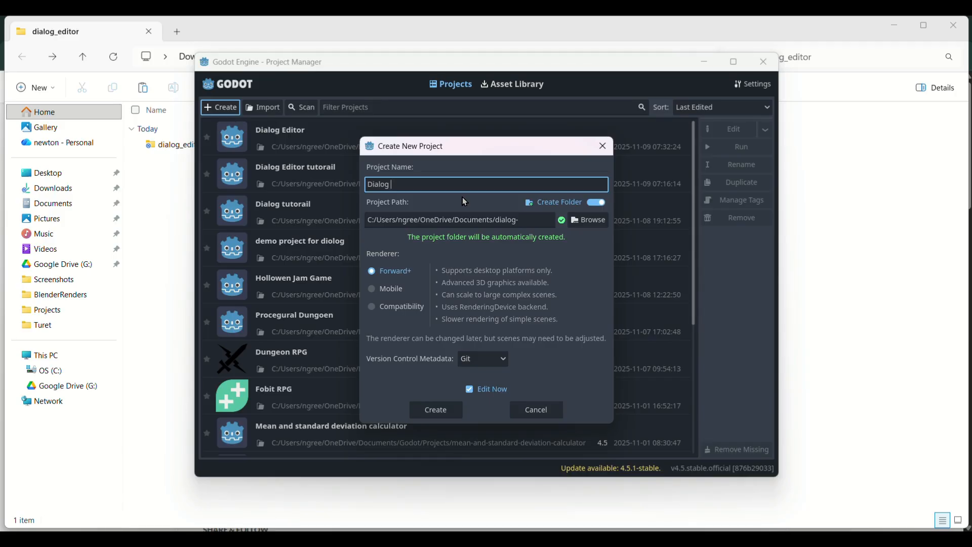
text(tutorail)
Set the new project's location to the Projects folder inside Documents/Godot.
click(589, 220)
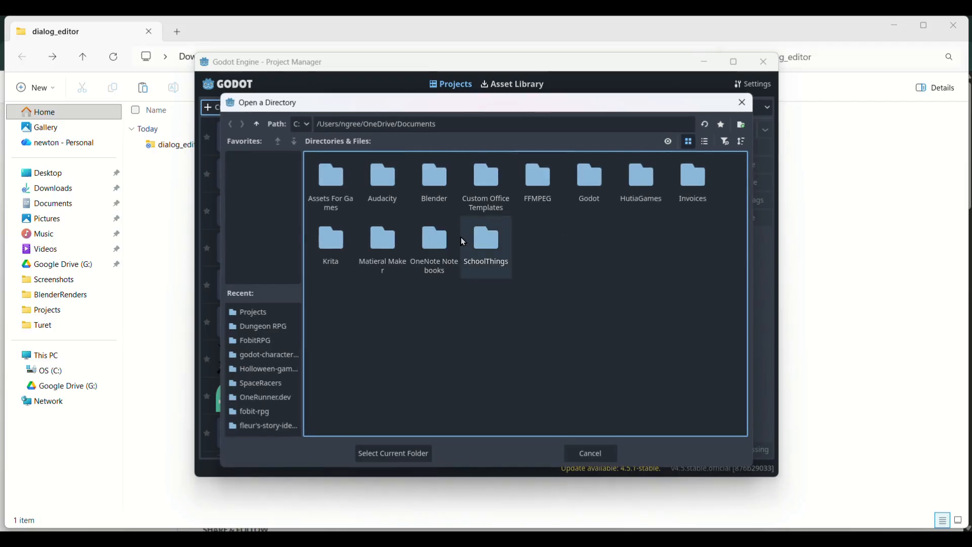
double_click(568, 200)
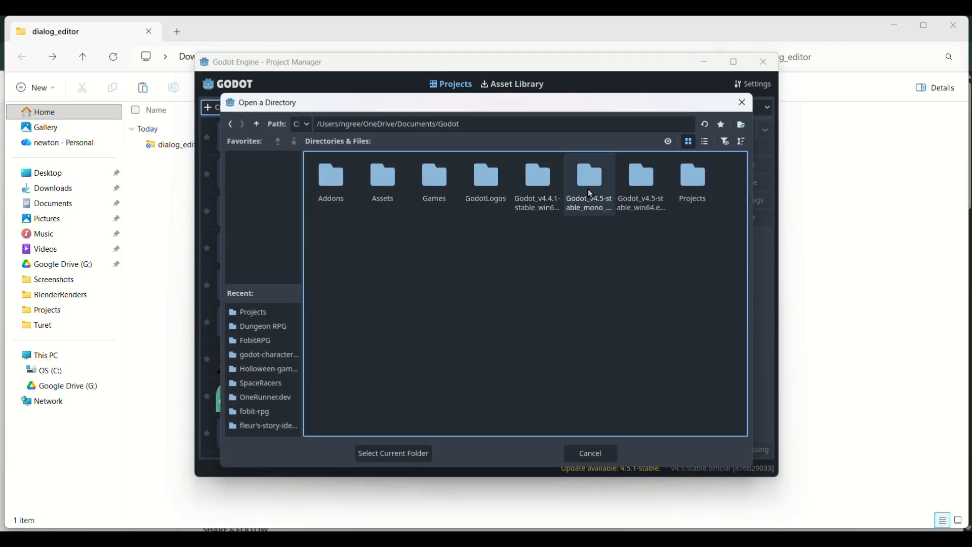
double_click(693, 184)
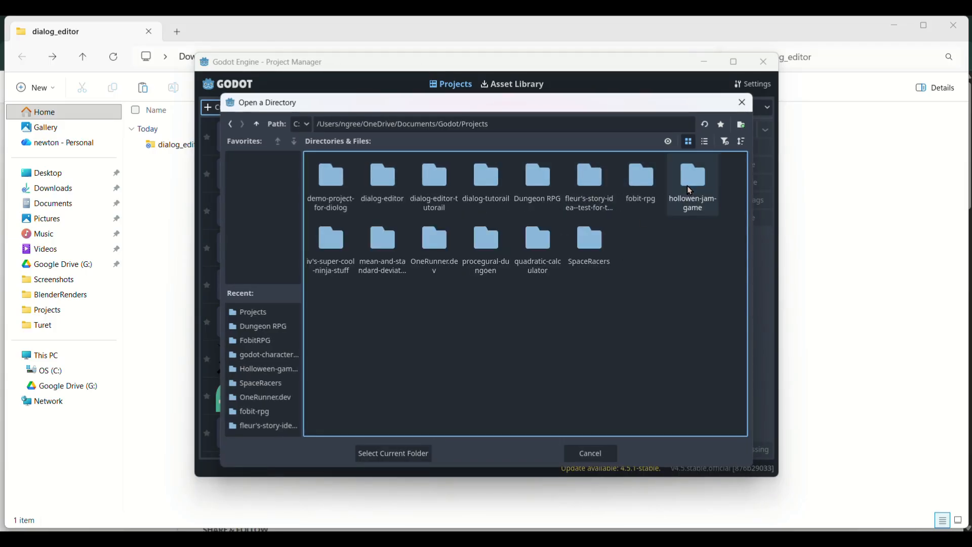
click(391, 455)
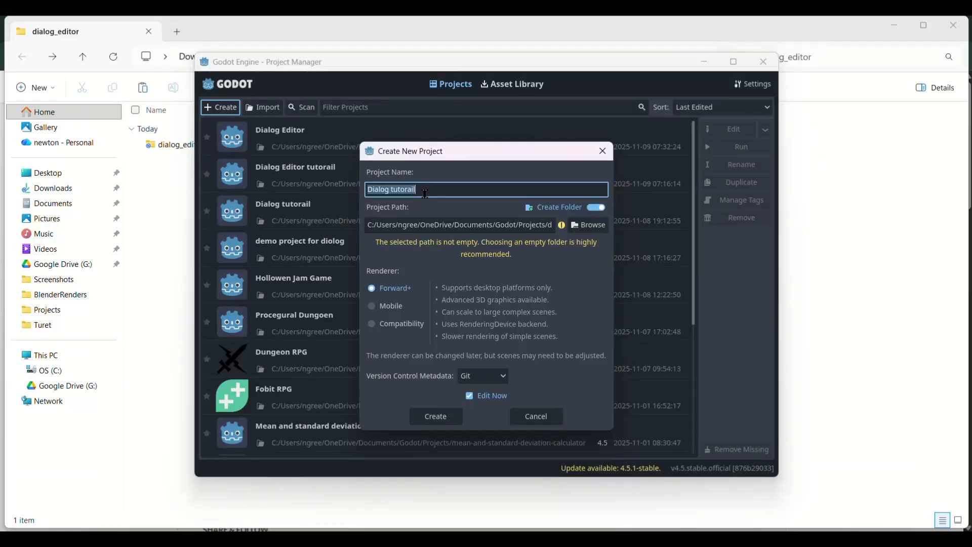
Change the project name to "Dialog tutorail 2" and create the project.
click(426, 190)
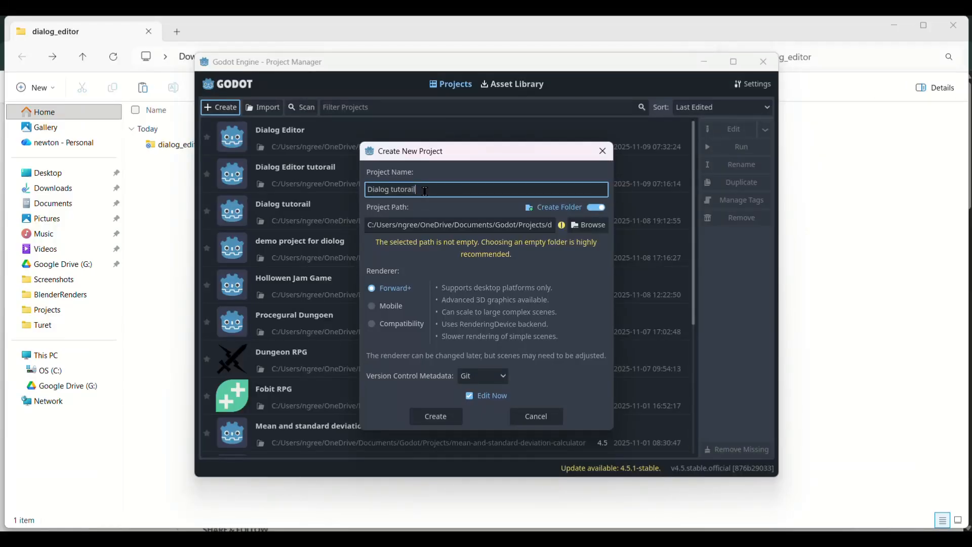
text(2)
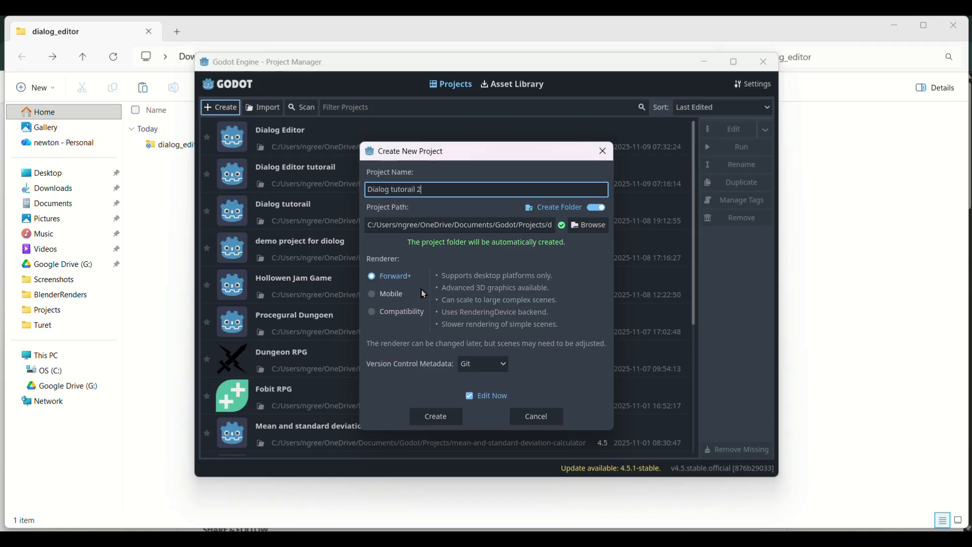
click(437, 421)
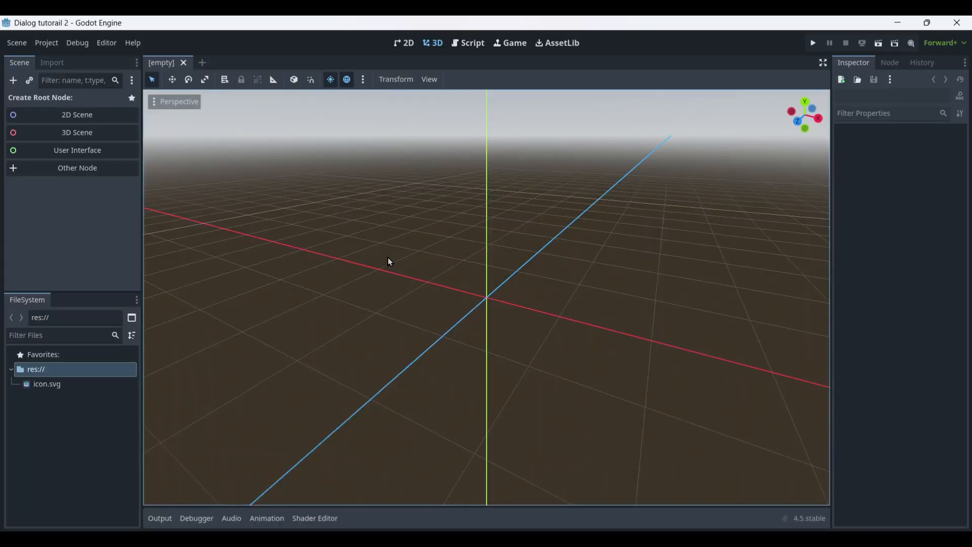
Open the new project's res:// folder in the system file manager.
scroll(290, 209, down, 4)
middle_drag(398, 208, 376, 211)
right_click(62, 366)
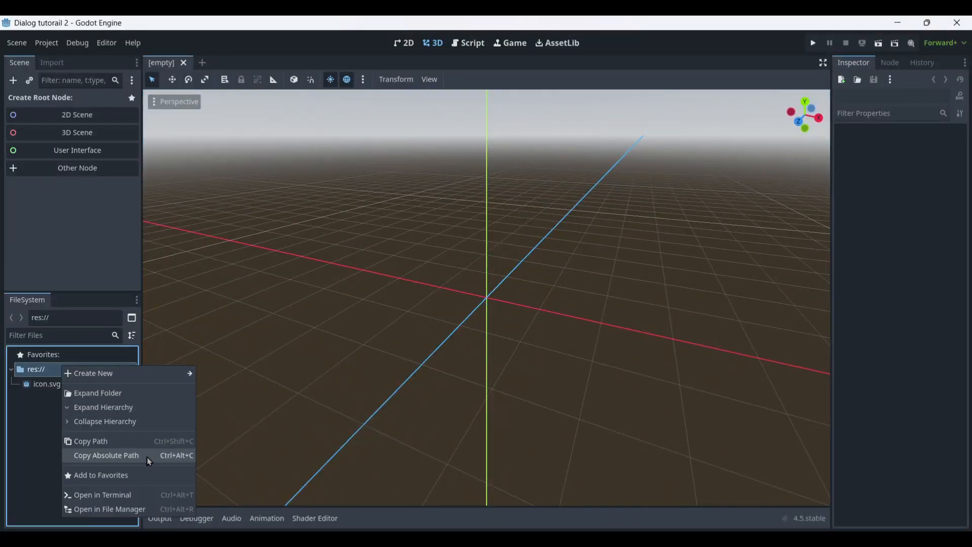
click(137, 511)
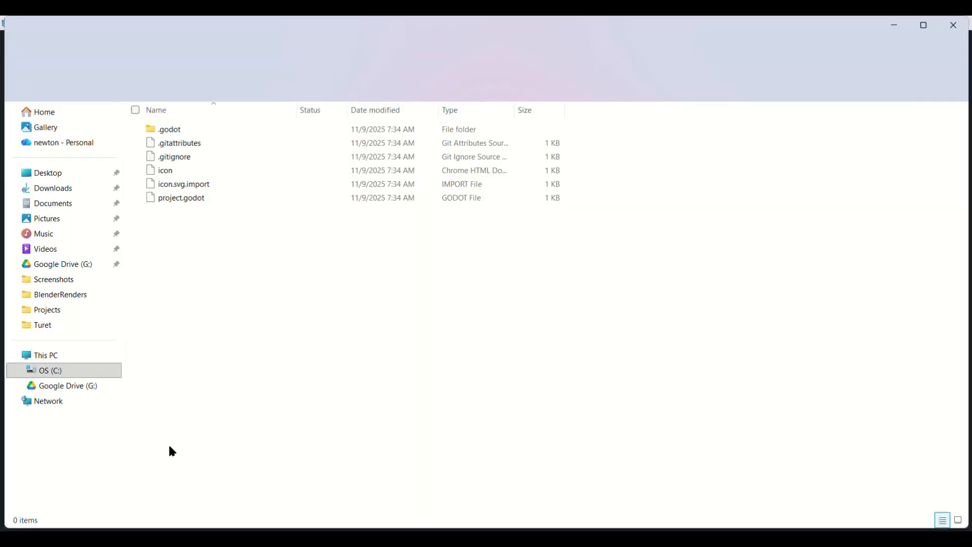
Create a folder named addons in the project folder and paste the copied dialog_editor folder into it.
right_click(266, 292)
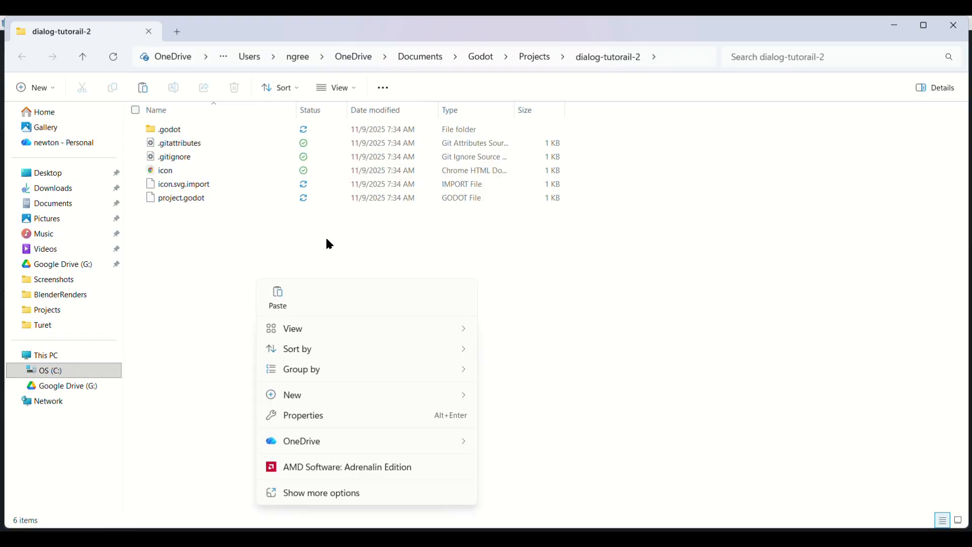
mouse_move(300, 395)
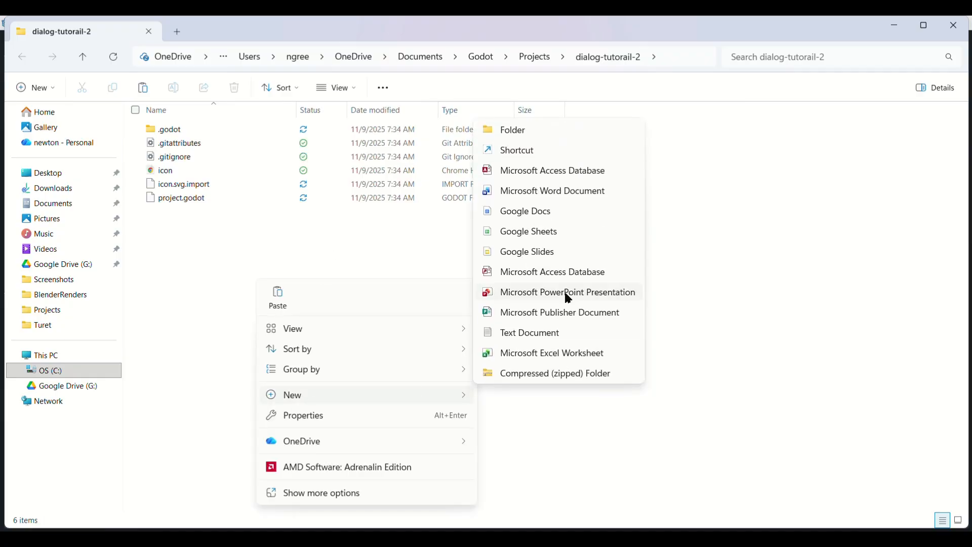
click(538, 135)
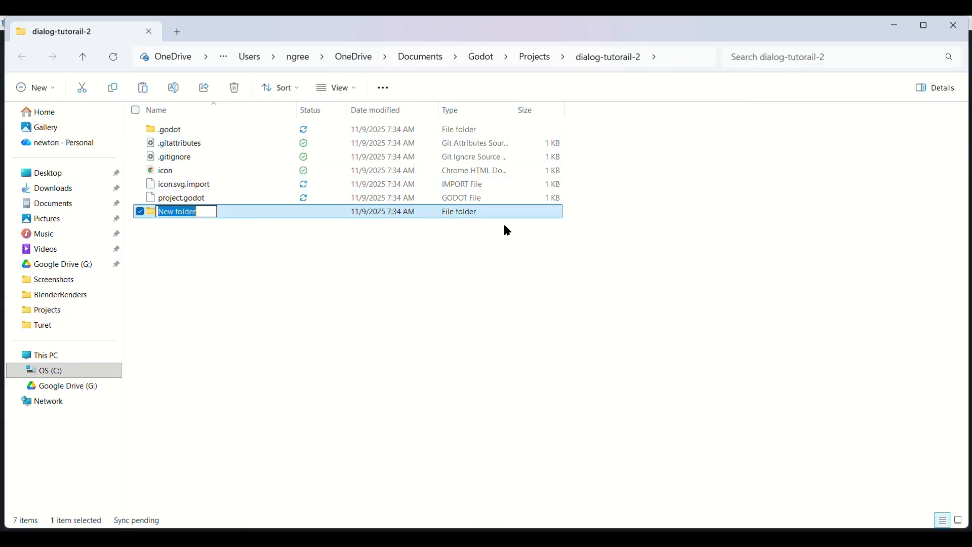
text(addons)
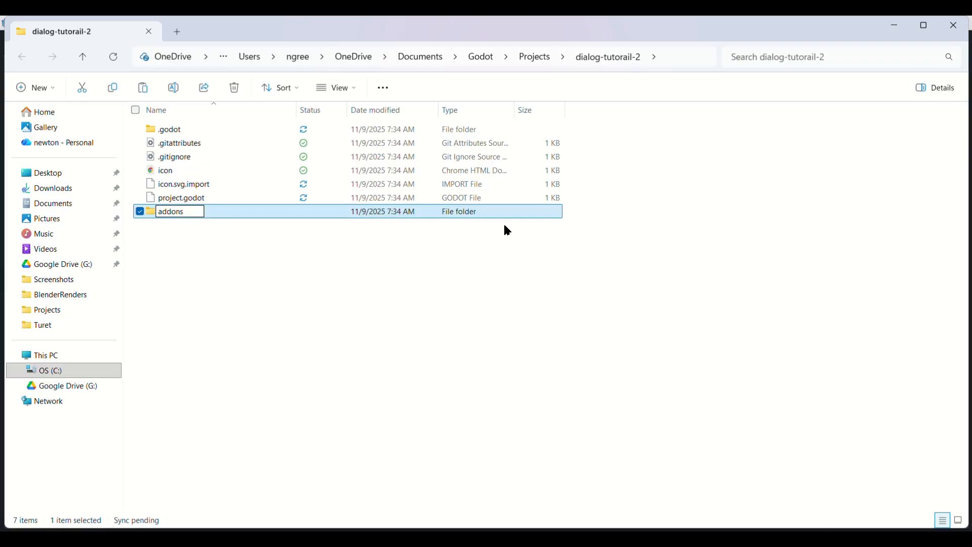
key(Return)
double_click(389, 211)
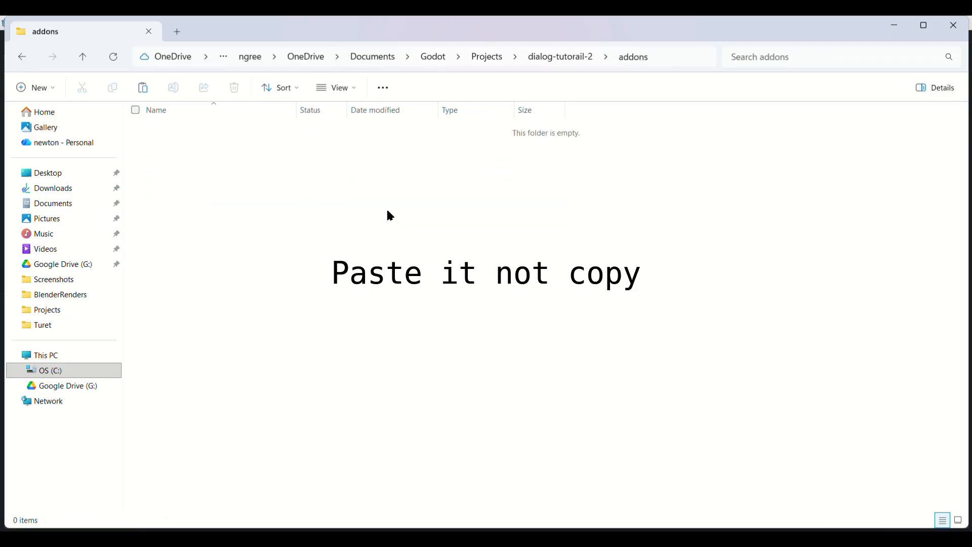
key(ctrl+v)
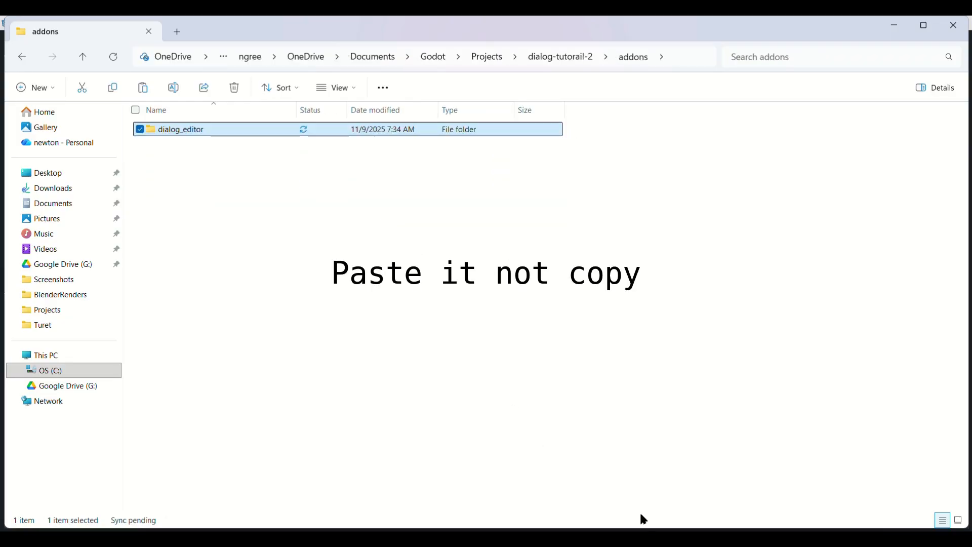
Return to Godot, enable the Dialog Editor plugin in the project settings and close the settings.
key(alt+Tab)
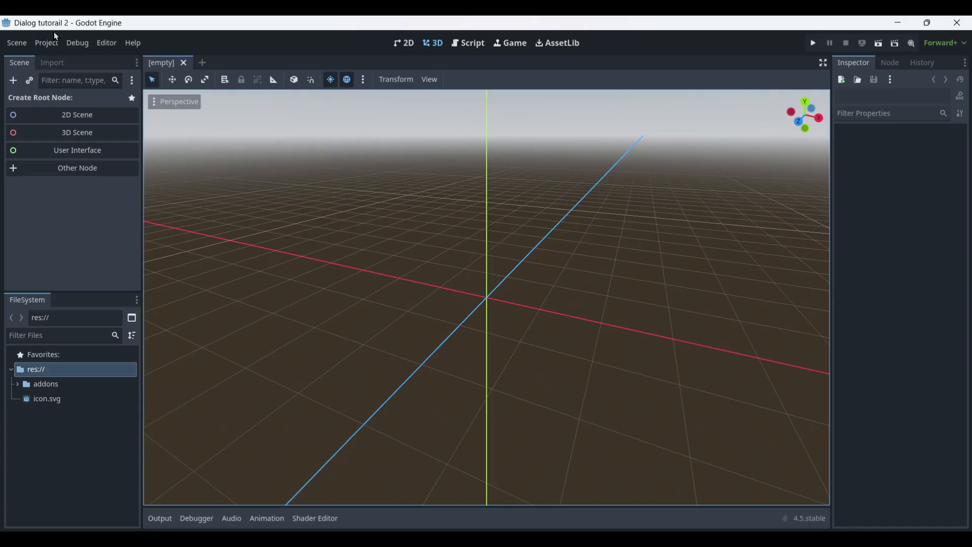
click(48, 43)
click(63, 58)
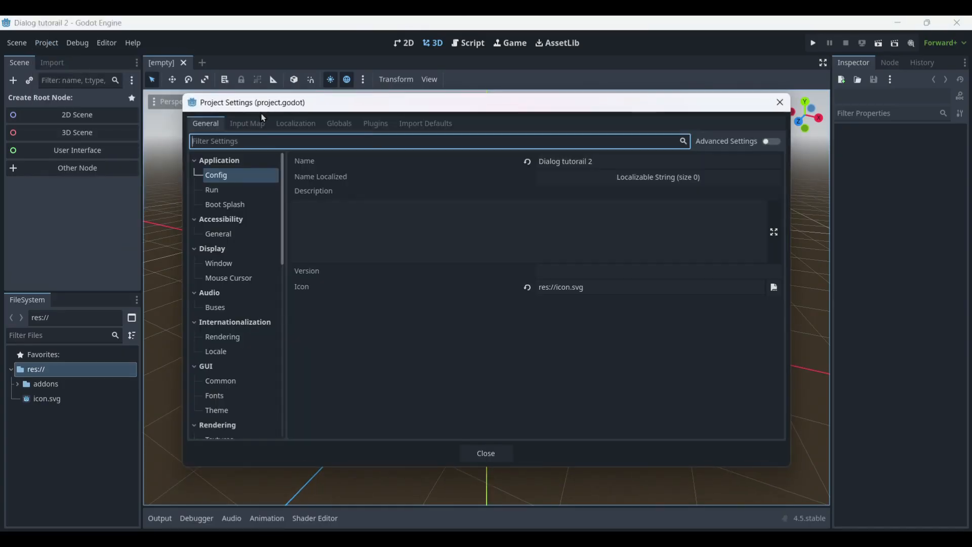
click(375, 123)
click(208, 174)
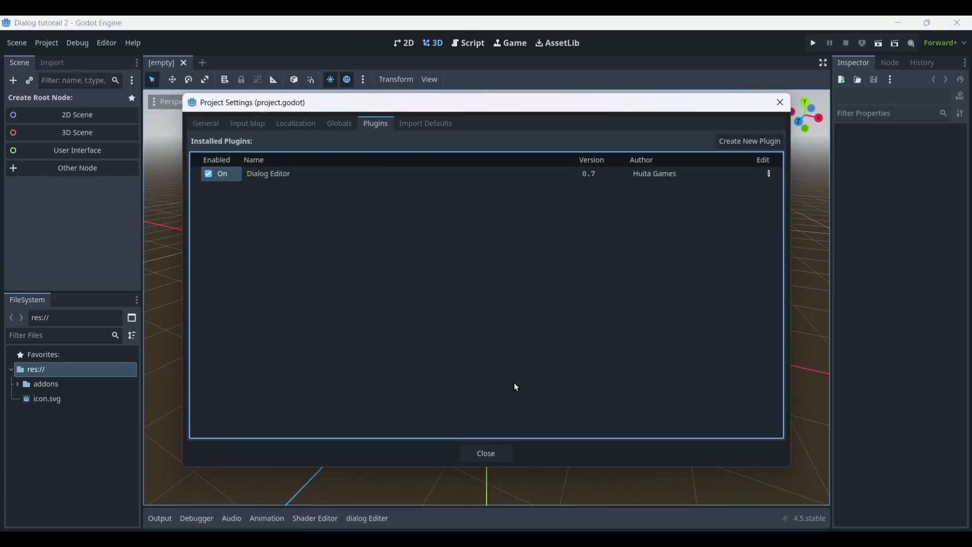
click(496, 456)
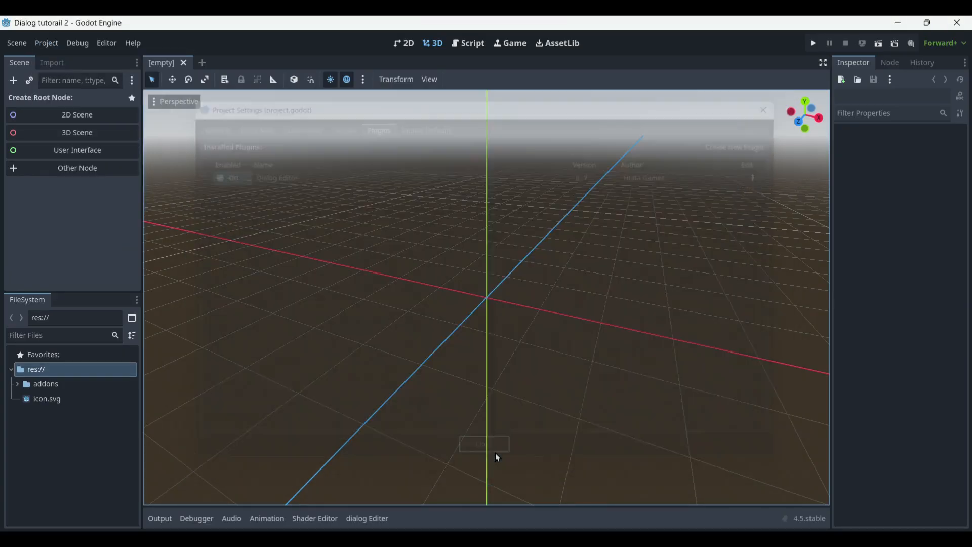
Reload the current Godot project with the plugin enabled.
click(49, 43)
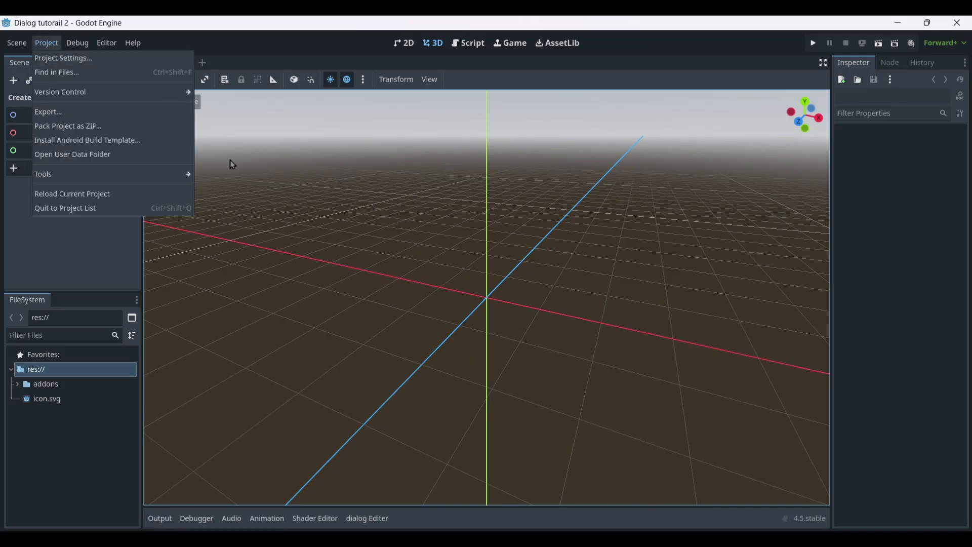
click(134, 196)
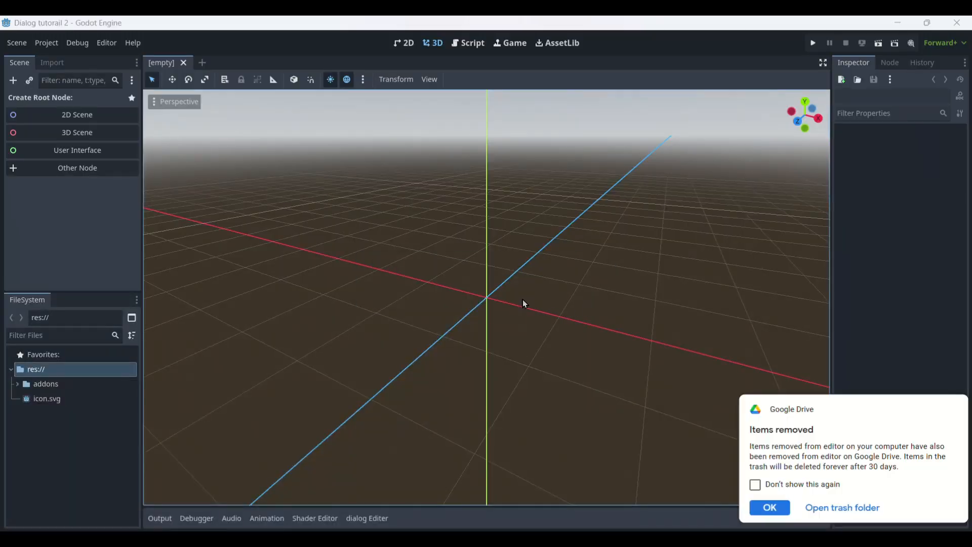
mouse_move(340, 178)
middle_down()
mouse_move(485, 188)
mouse_move(323, 183)
middle_up()
scroll(429, 199, up, 8)
middle_drag(429, 201, 253, 192)
Create a User Interface root node for the empty scene and rename it Main.
click(88, 150)
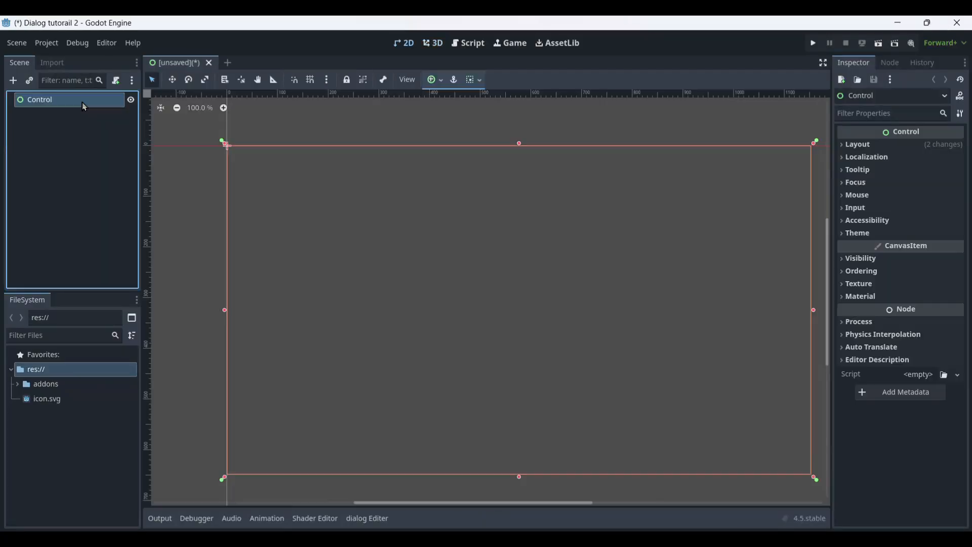
double_click(82, 100)
key(BackSpace)
key(BackSpace)
key(BackSpace)
key(BackSpace)
key(BackSpace)
key(BackSpace)
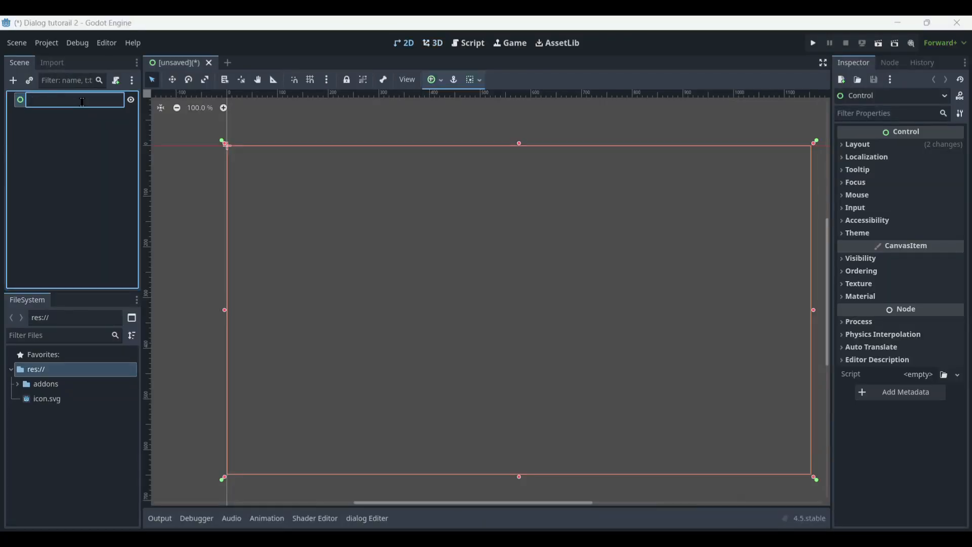
text(Main Men)
key(Return)
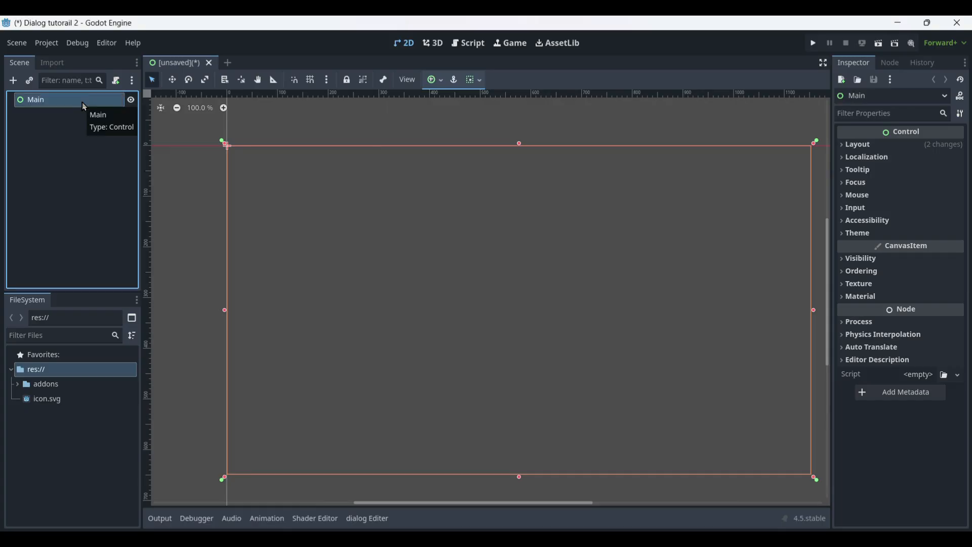
Add a TextureRect child node to Main and apply the Full Rect anchor preset to it.
key(ctrl+a)
text(tex)
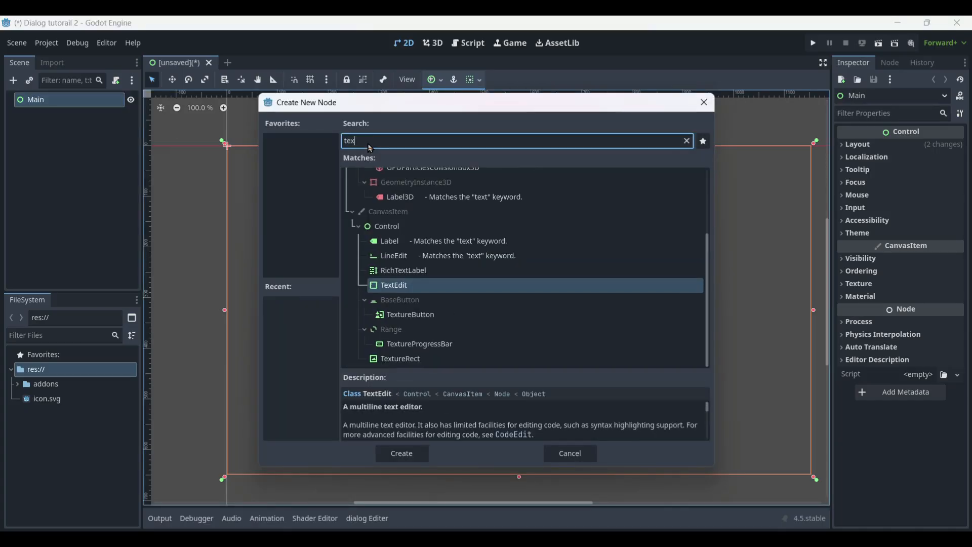
double_click(450, 363)
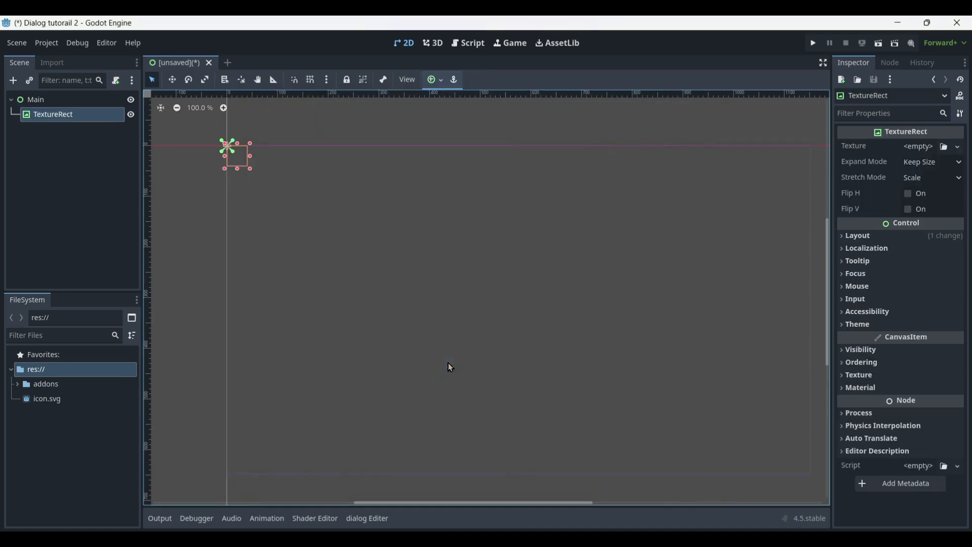
click(435, 80)
click(496, 175)
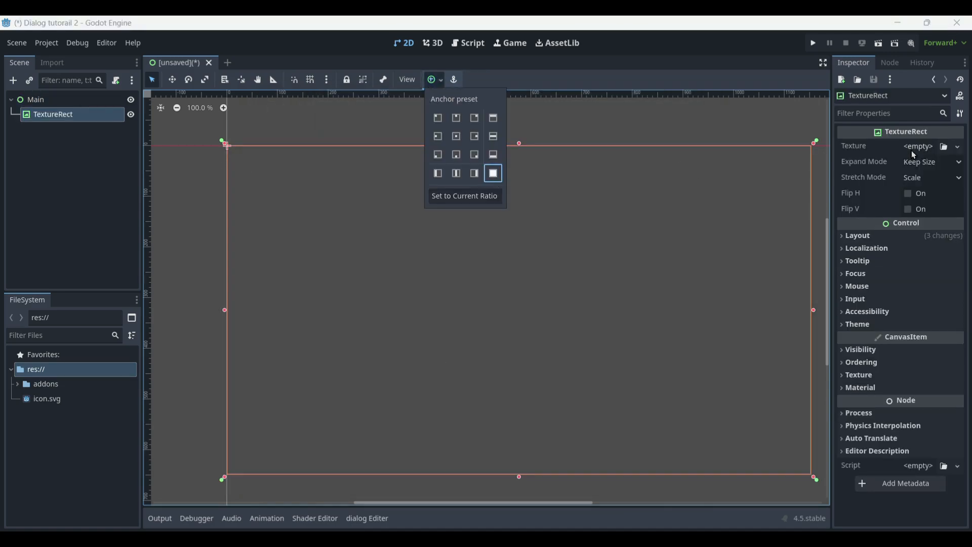
Assign a new NoiseTexture2D to the TextureRect's texture and give it a new FastNoiseLite noise.
click(918, 147)
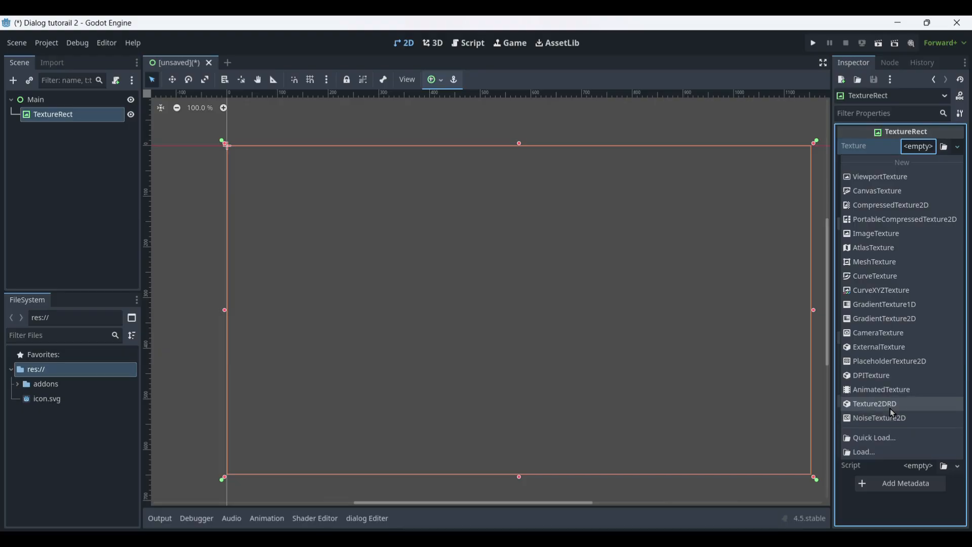
click(893, 418)
click(932, 152)
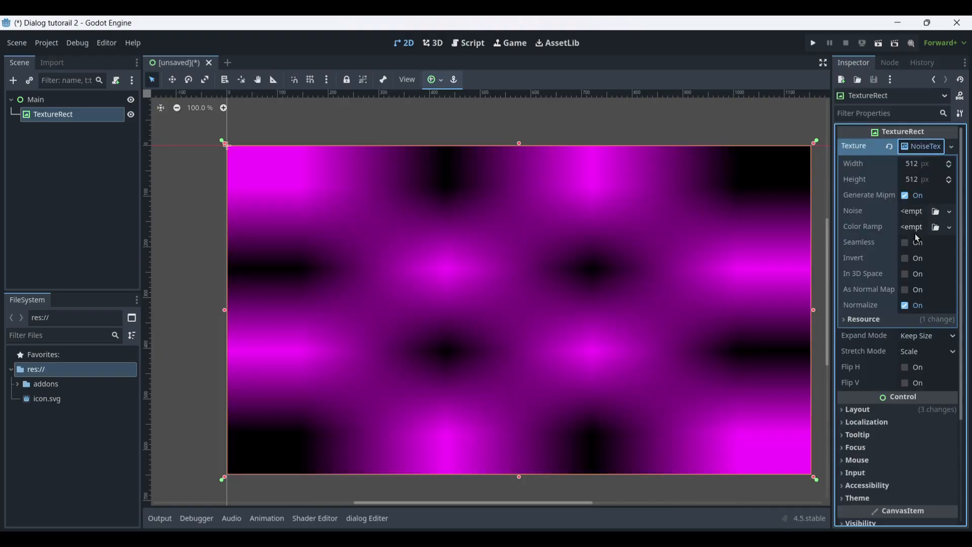
click(915, 226)
click(914, 211)
click(922, 248)
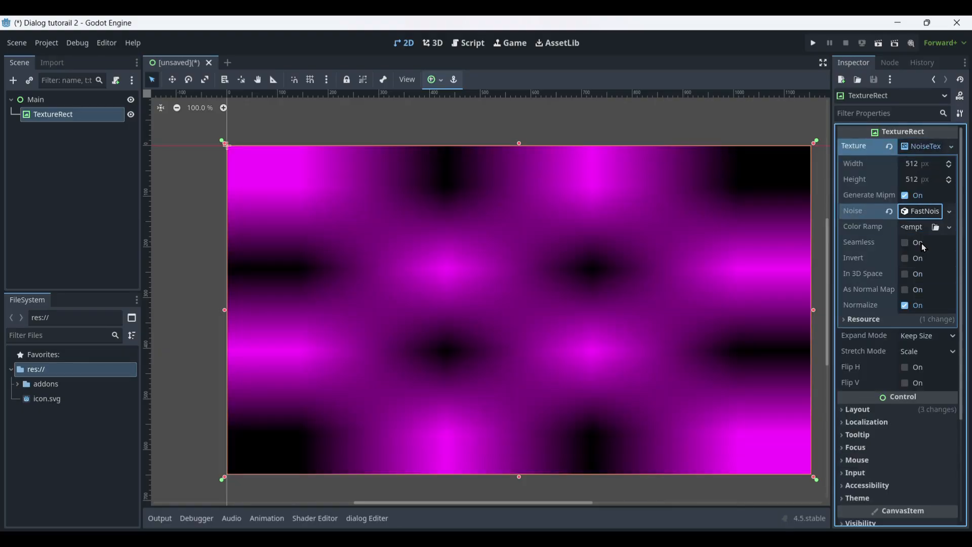
Give the noise texture a new Gradient color ramp and change its black stop to a teal blue.
click(917, 228)
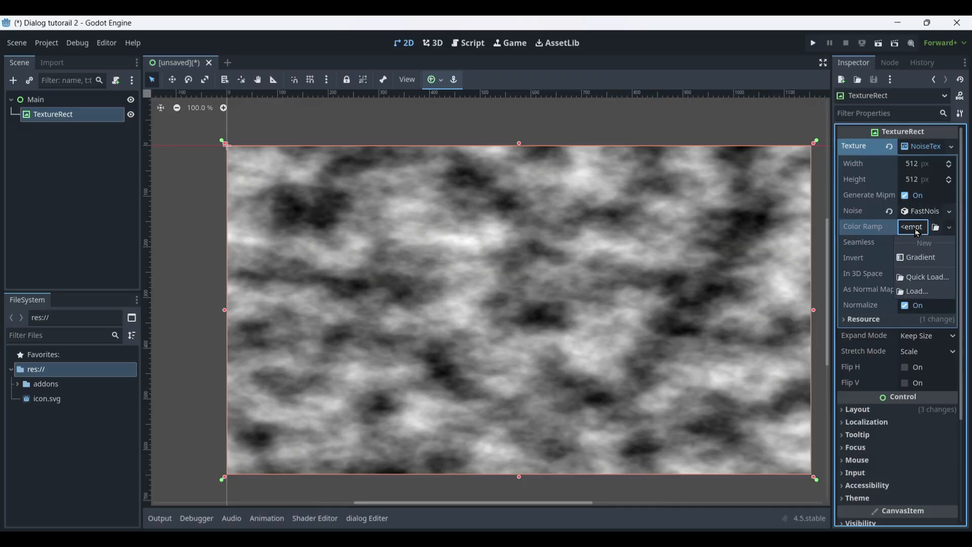
click(926, 257)
click(904, 225)
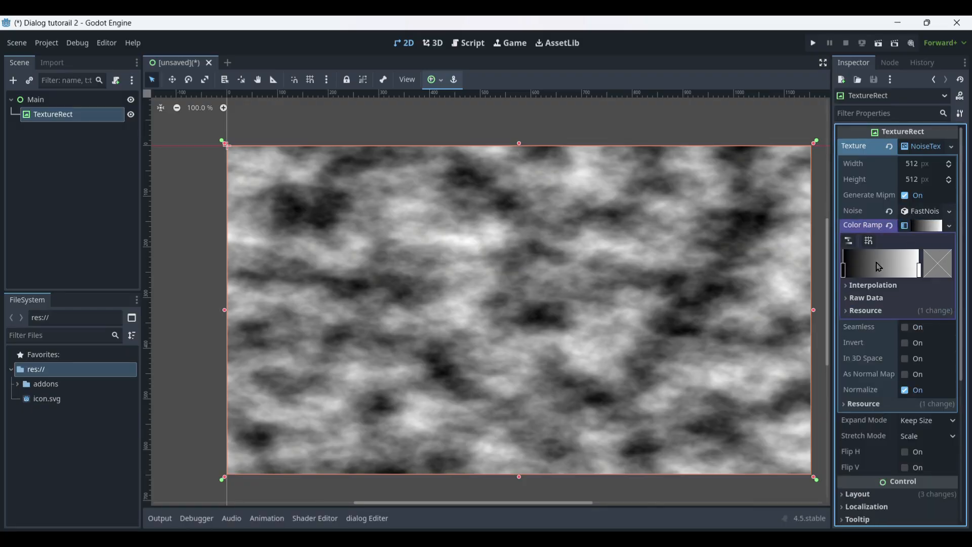
double_click(845, 270)
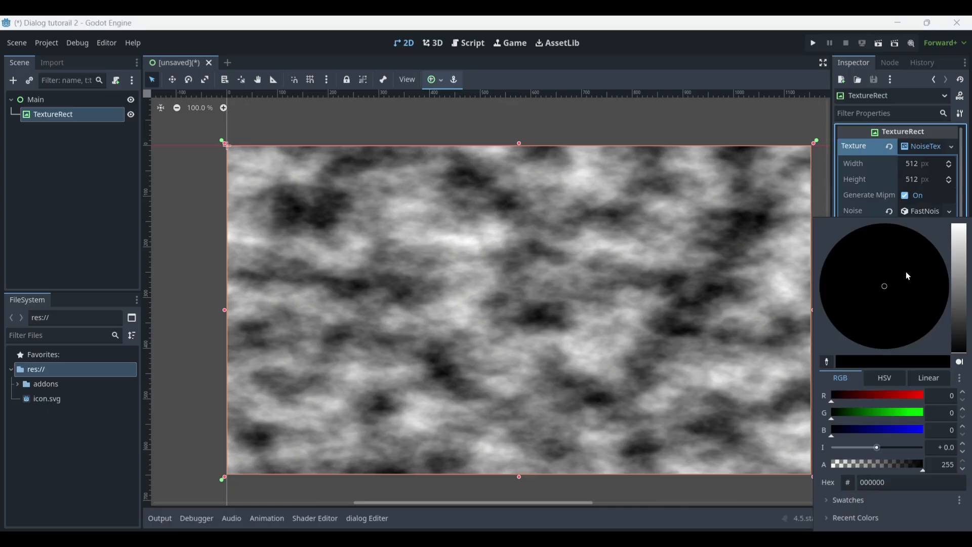
click(889, 252)
drag(889, 251, 831, 221)
click(206, 219)
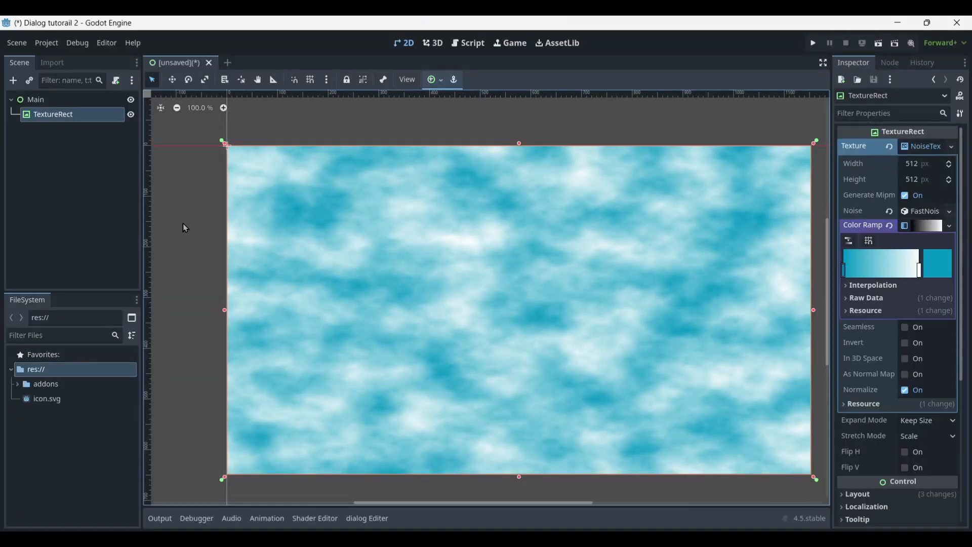
Add a VBoxContainer child node to Main and apply the Full Rect anchor preset to it.
click(89, 114)
click(79, 100)
click(78, 117)
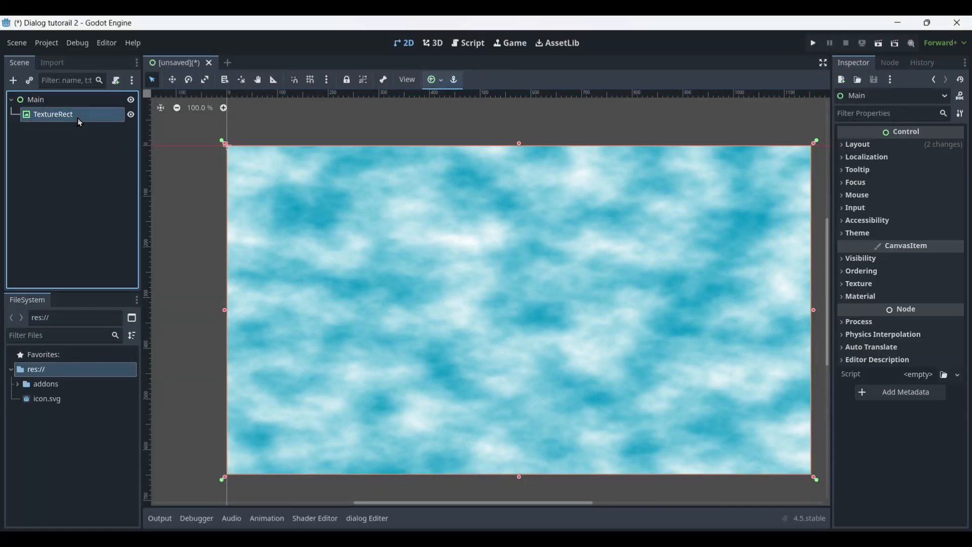
click(76, 101)
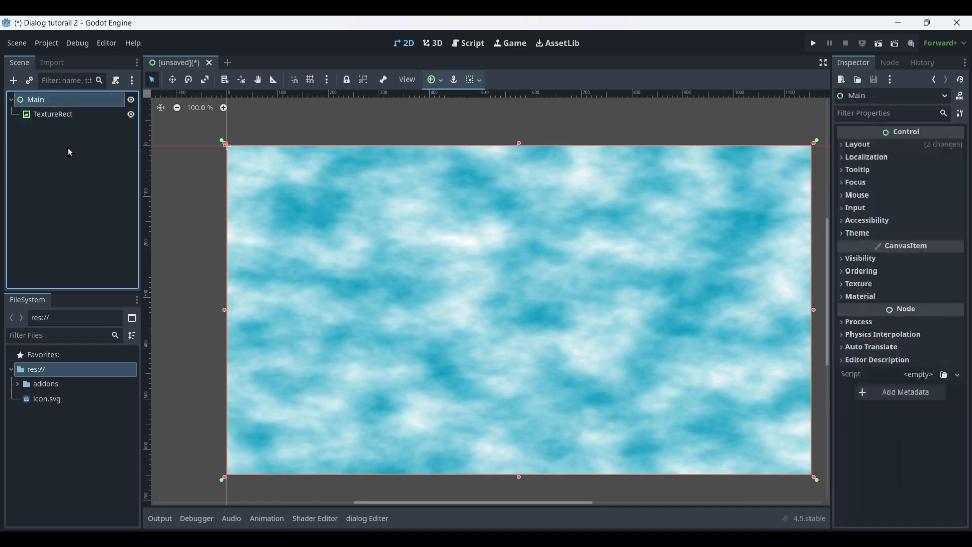
key(ctrl+a)
text(vbox)
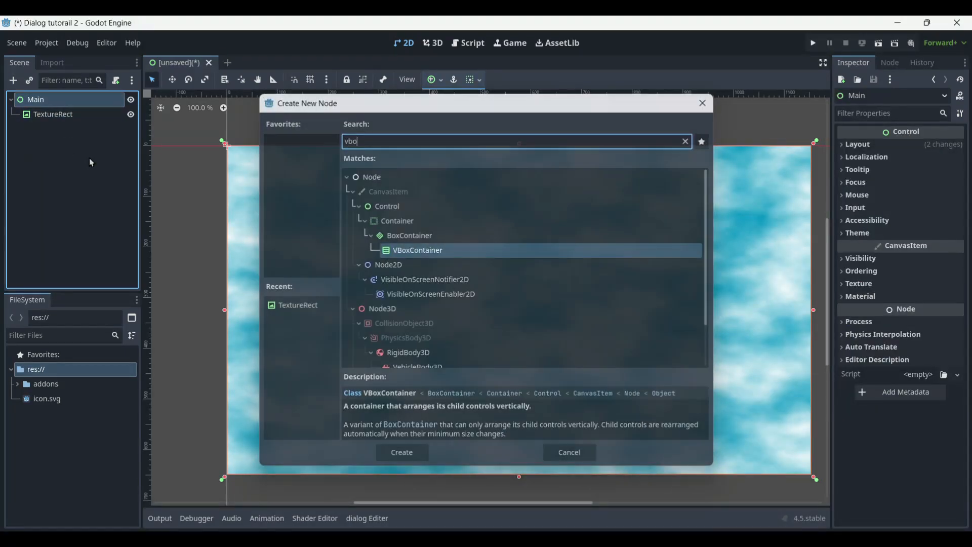
key(Return)
click(440, 80)
click(495, 178)
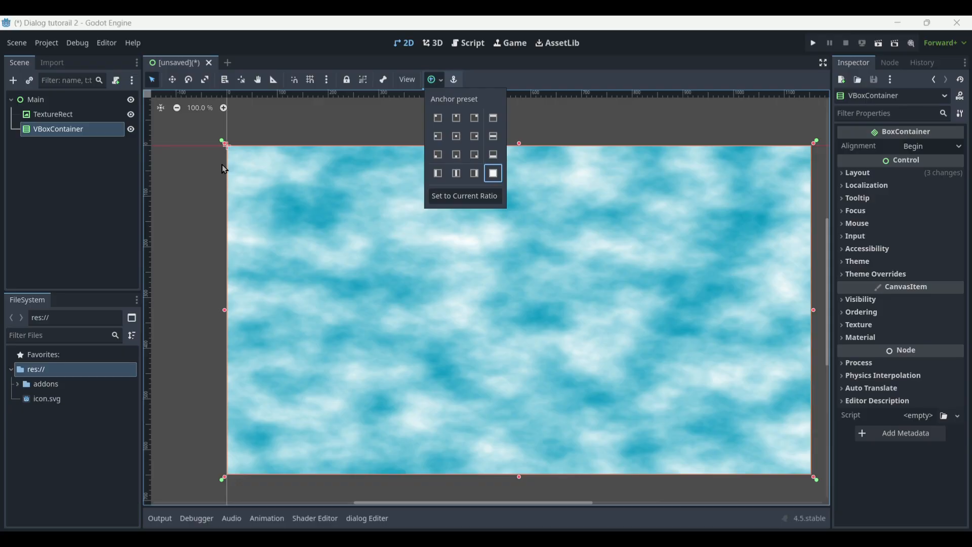
Add a ColorRect child node to the VBoxContainer and rename it TrancparentColor.
click(71, 129)
key(ctrl+a)
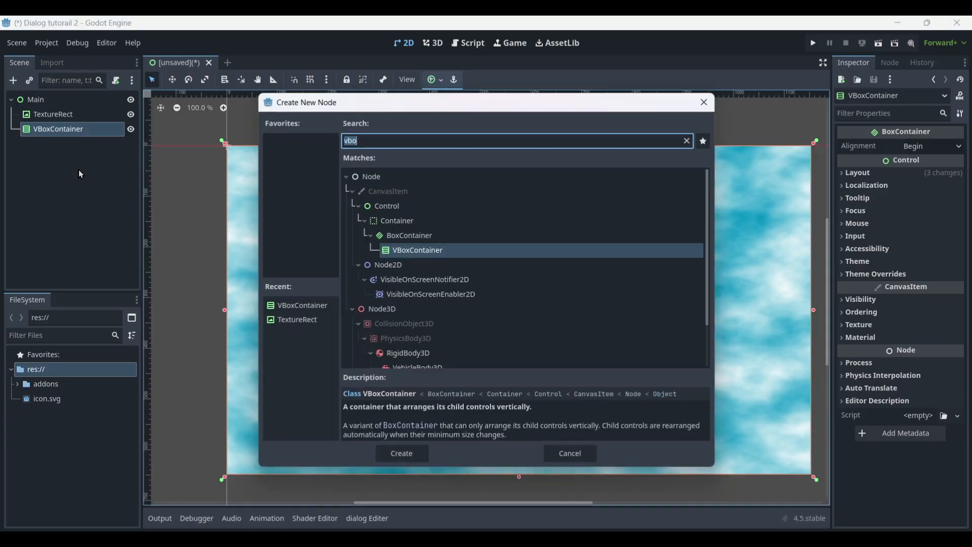
text(col)
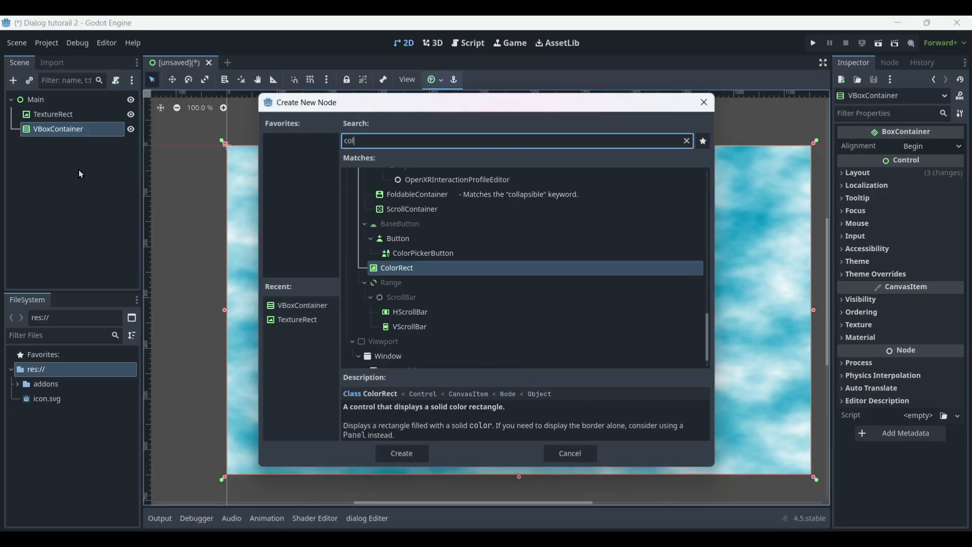
key(Return)
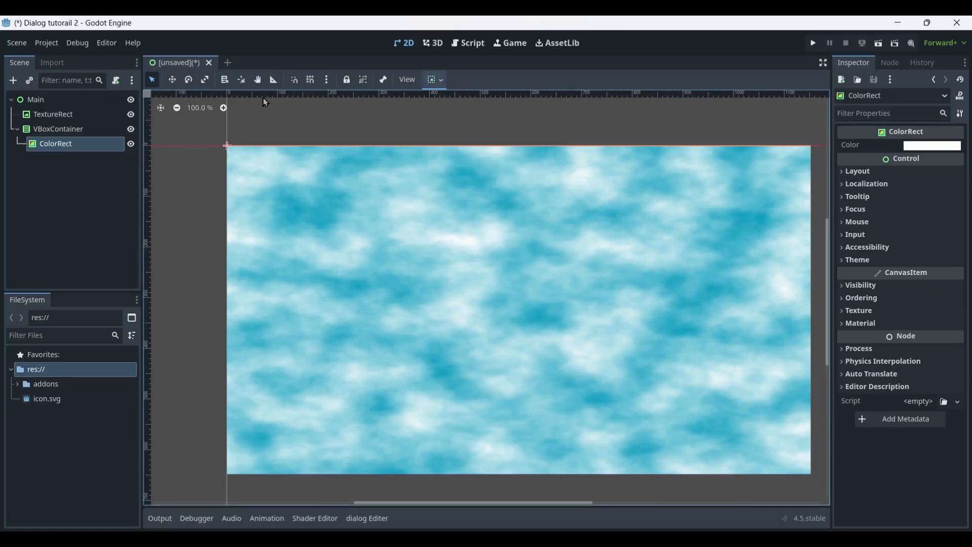
double_click(96, 147)
text(T)
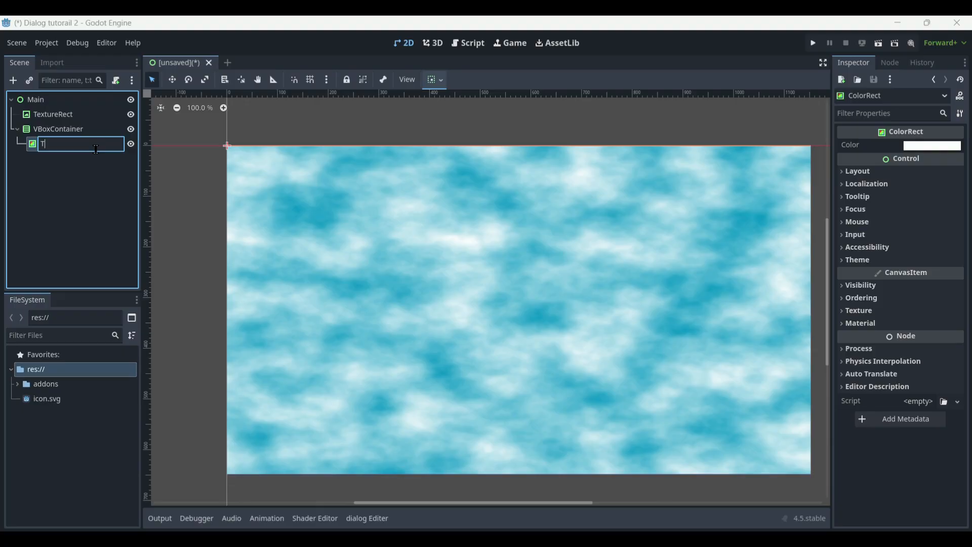
text(rance)
text(arentColor)
key(Return)
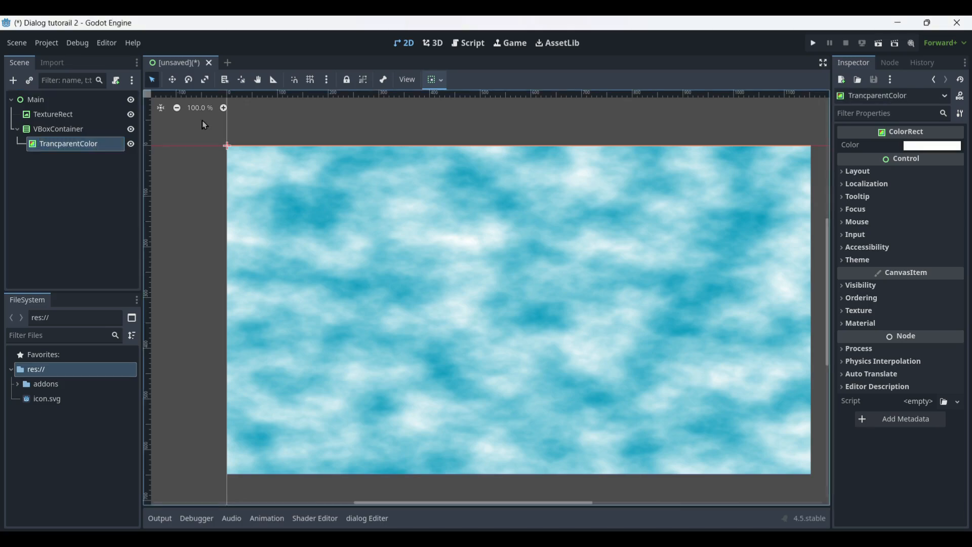
Set TrancparentColor's color alpha to 0 and turn on Expand for its vertical alignment.
click(928, 144)
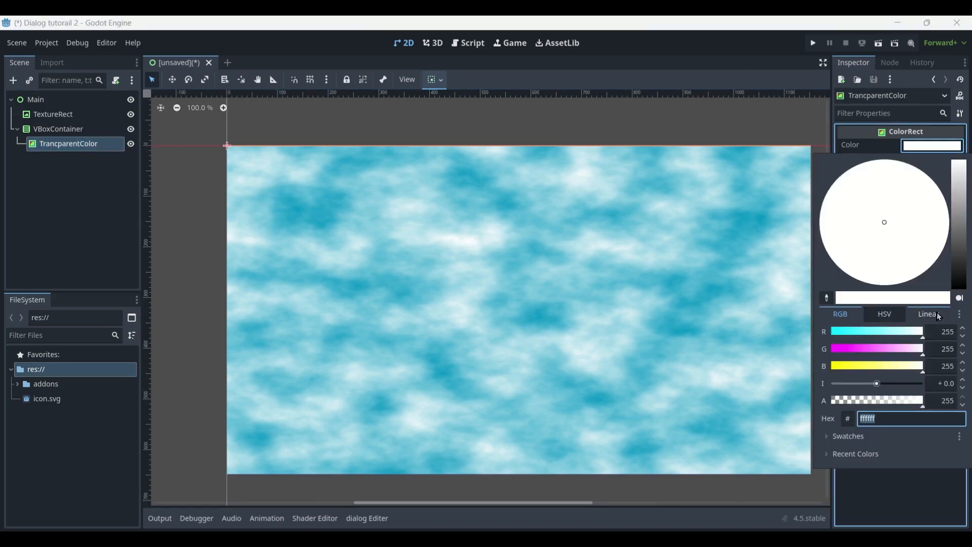
drag(879, 400, 795, 403)
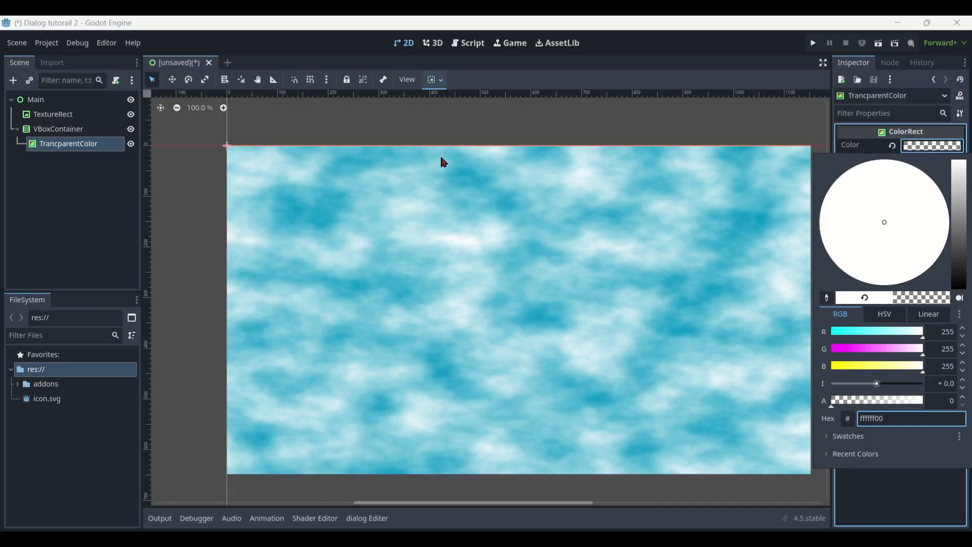
click(433, 84)
click(436, 81)
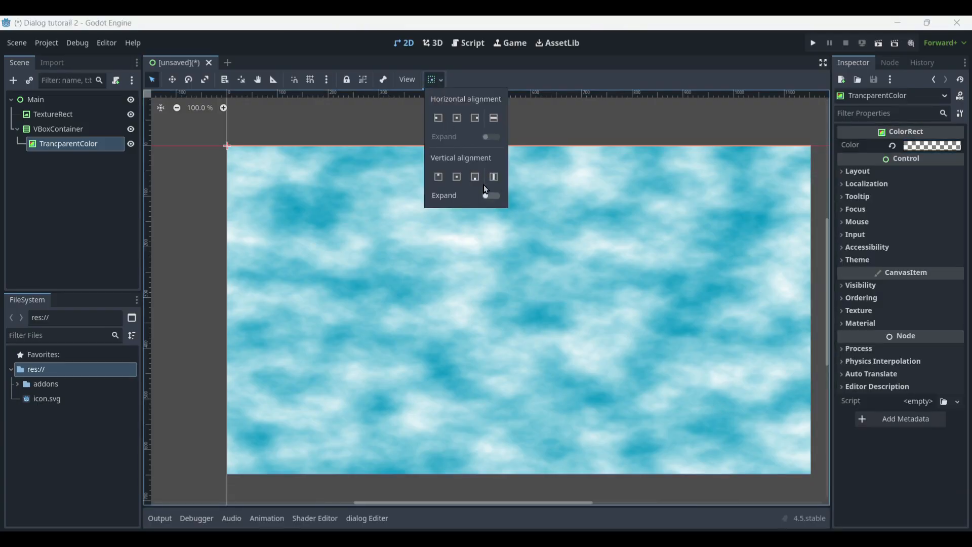
click(491, 196)
Duplicate the TrancparentColor node and rename the copy BackGroundColor.
click(75, 146)
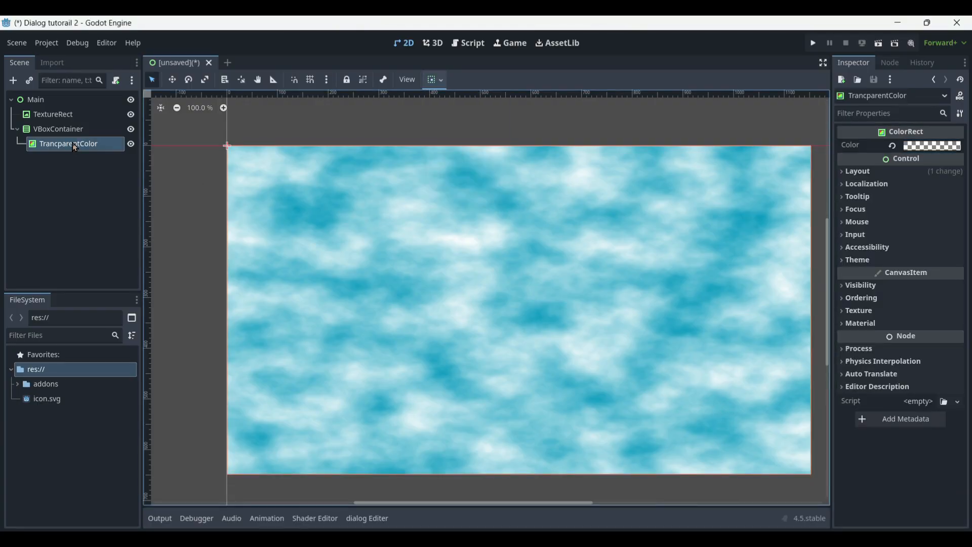
key(ctrl+d)
double_click(97, 159)
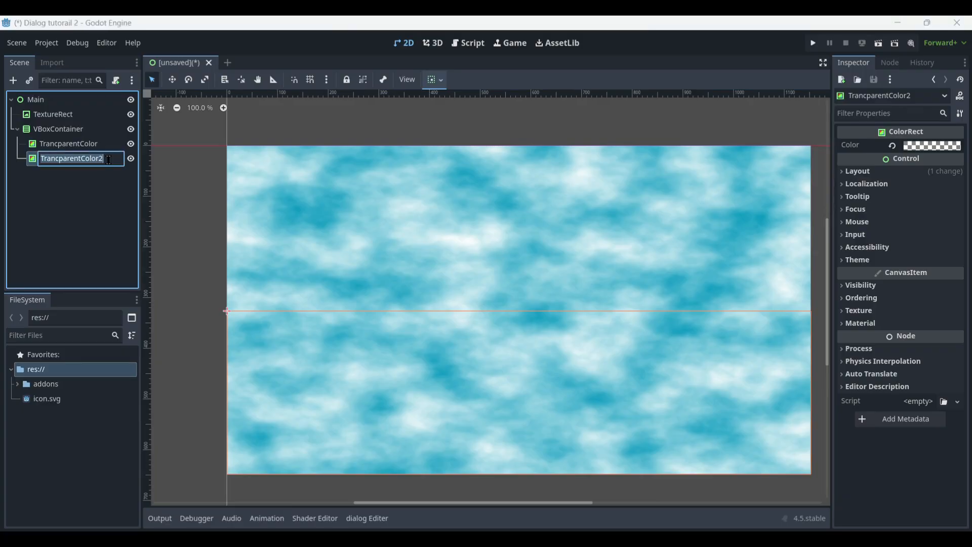
text(B)
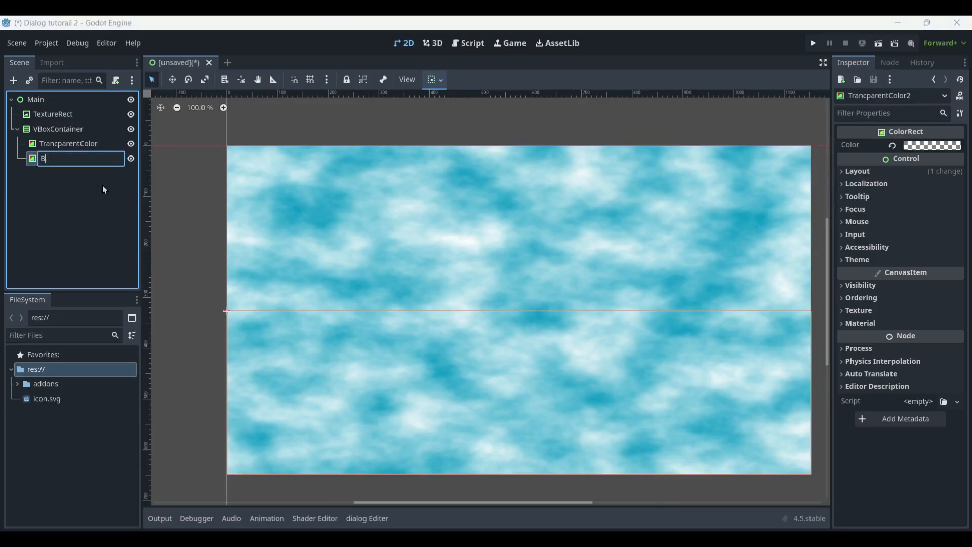
text(ackGroundColor)
key(Return)
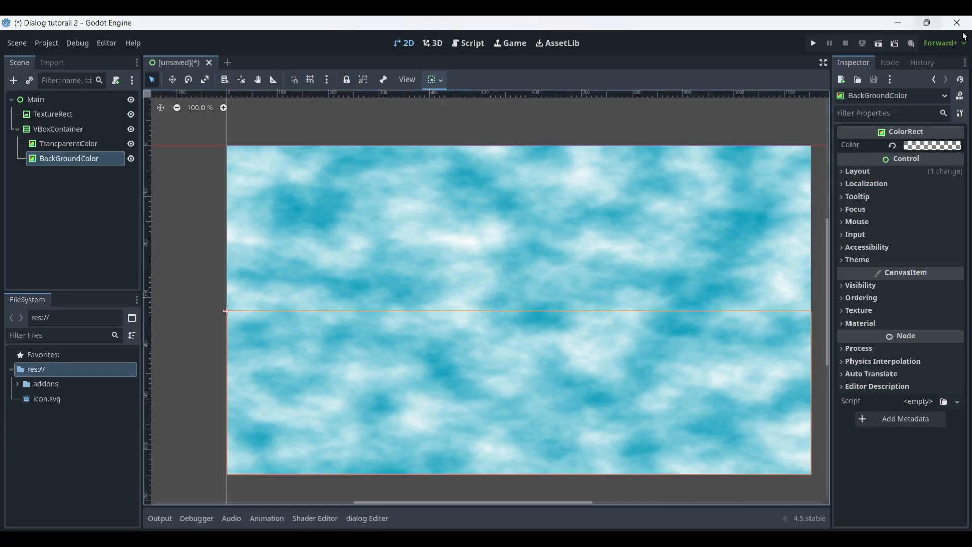
Reset BackGroundColor's color and set it to a semi-transparent mid grey, hex 747474.
click(892, 146)
click(932, 146)
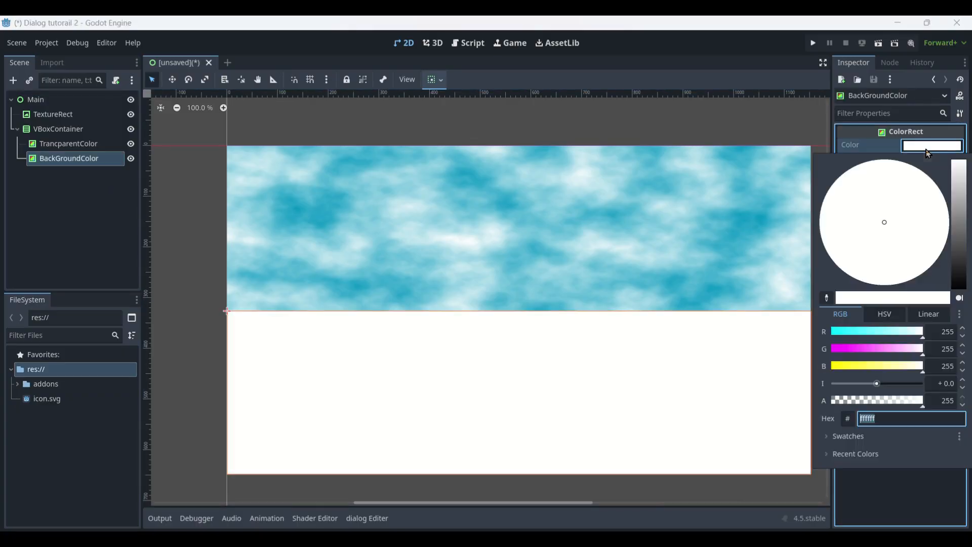
click(960, 230)
click(895, 401)
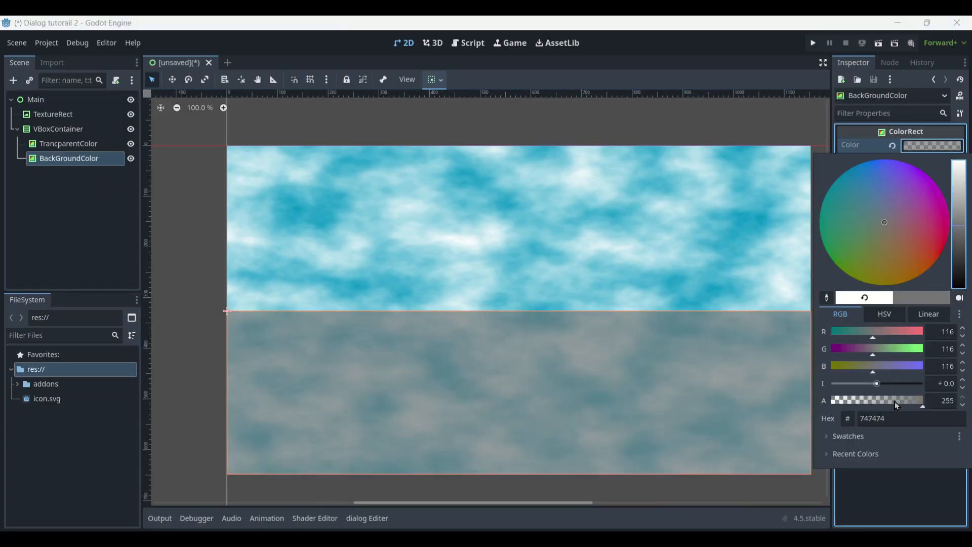
click(107, 226)
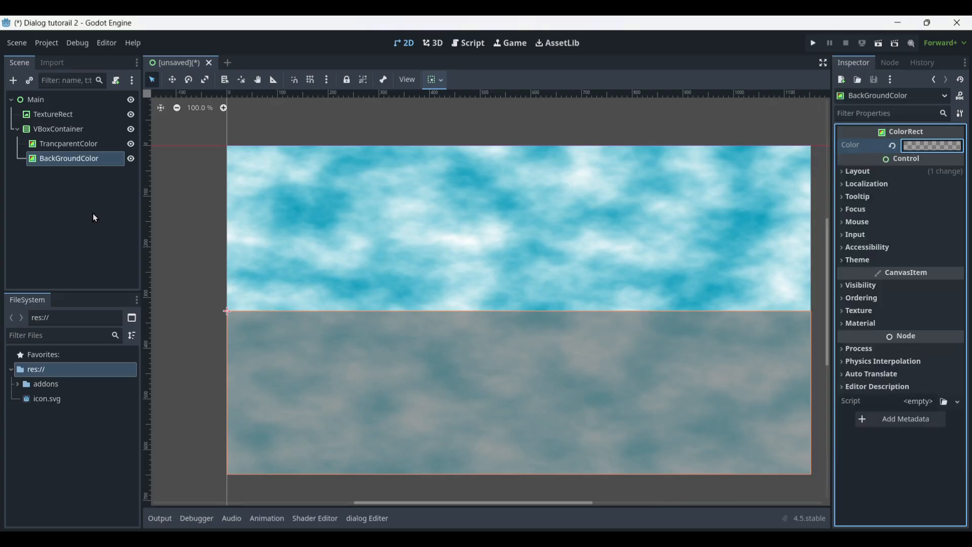
click(77, 177)
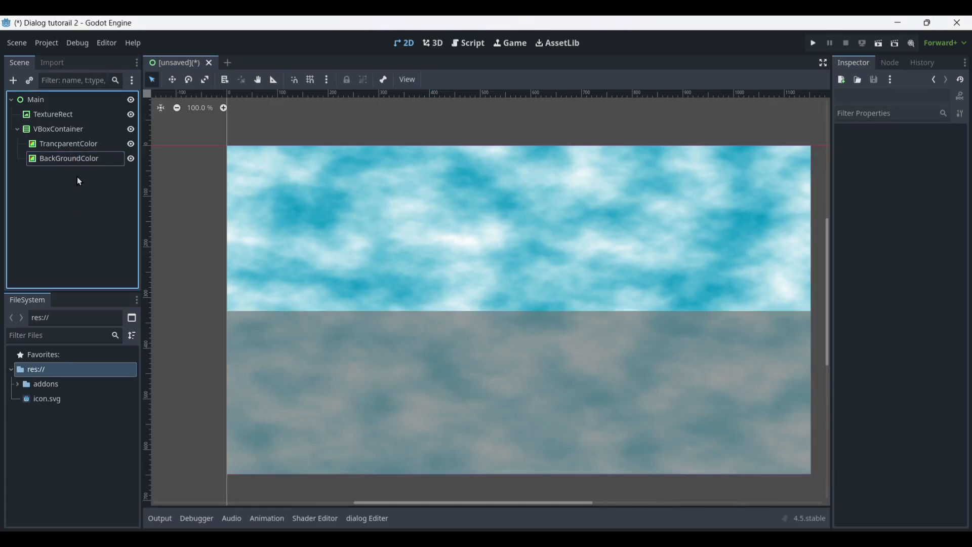
Add an HBoxContainer child node to BackGroundColor and apply the Full Rect anchor preset to it.
click(79, 159)
key(ctrl+a)
text(hb)
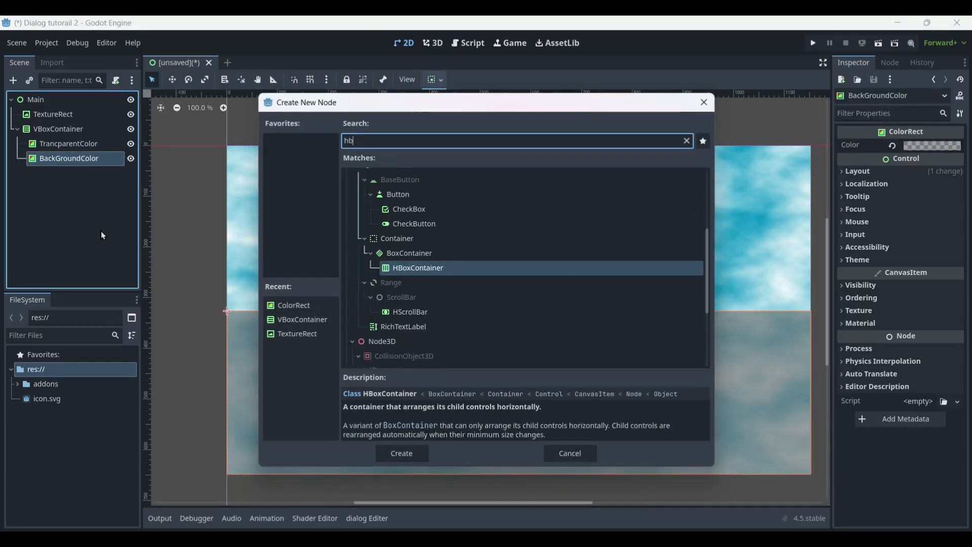
key(Return)
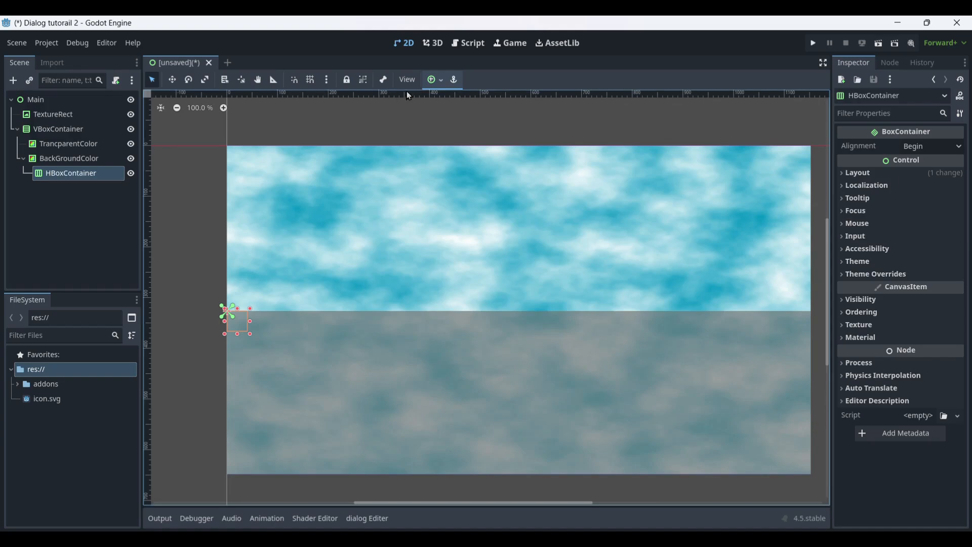
click(432, 81)
click(494, 175)
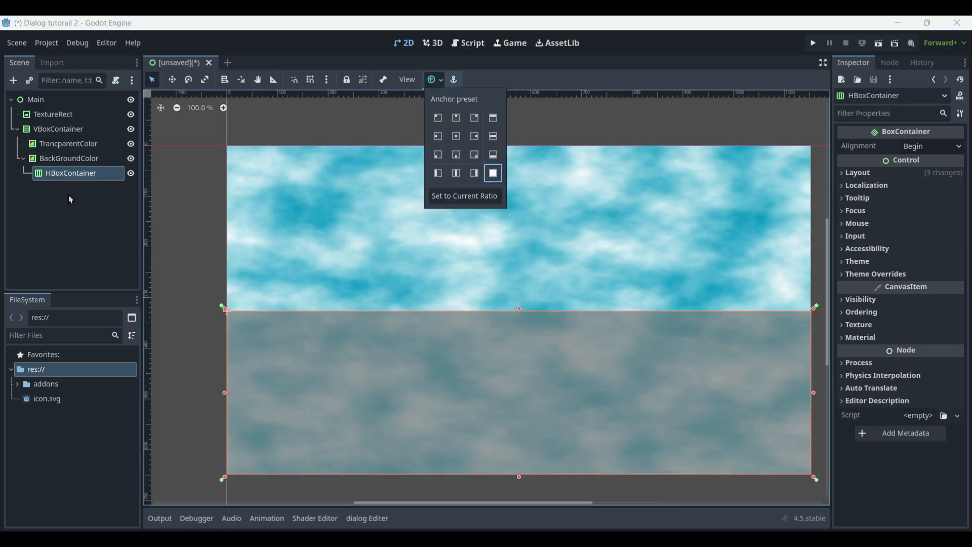
Add a MarginContainer child node to BackGroundColor.
click(56, 159)
key(ctrl+a)
text(mar)
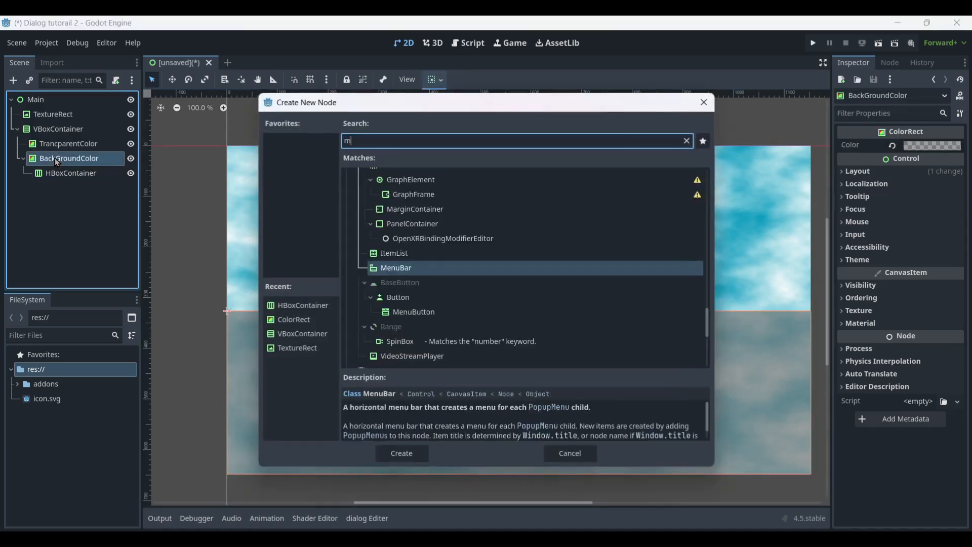
key(Down)
key(Down)
key(Down)
key(Down)
key(Down)
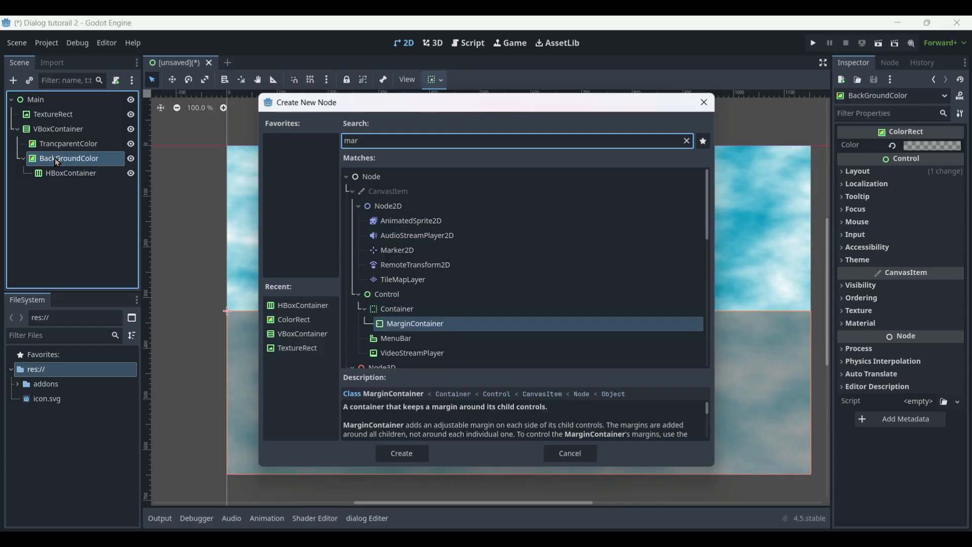
key(Return)
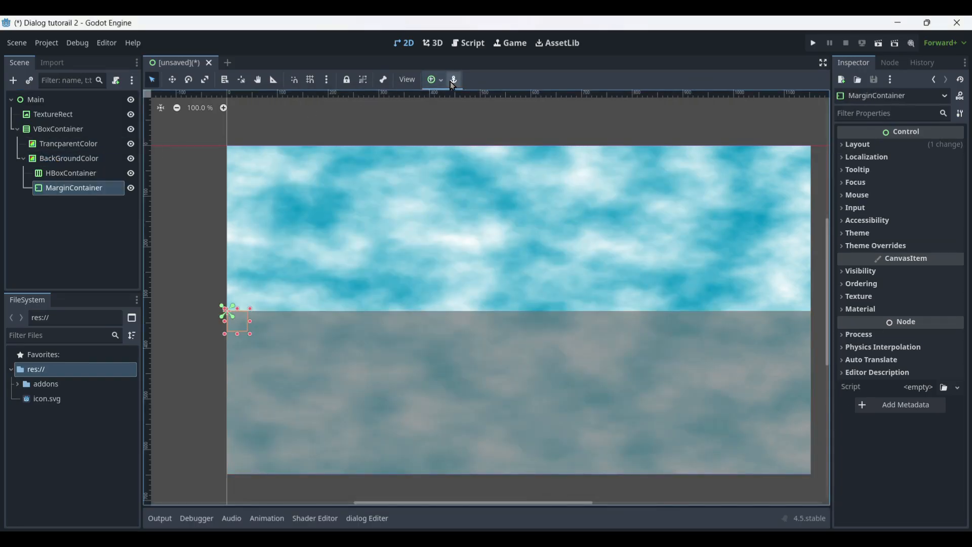
Apply the Full Rect anchor preset to the MarginContainer and move the HBoxContainer inside it.
click(436, 80)
click(493, 173)
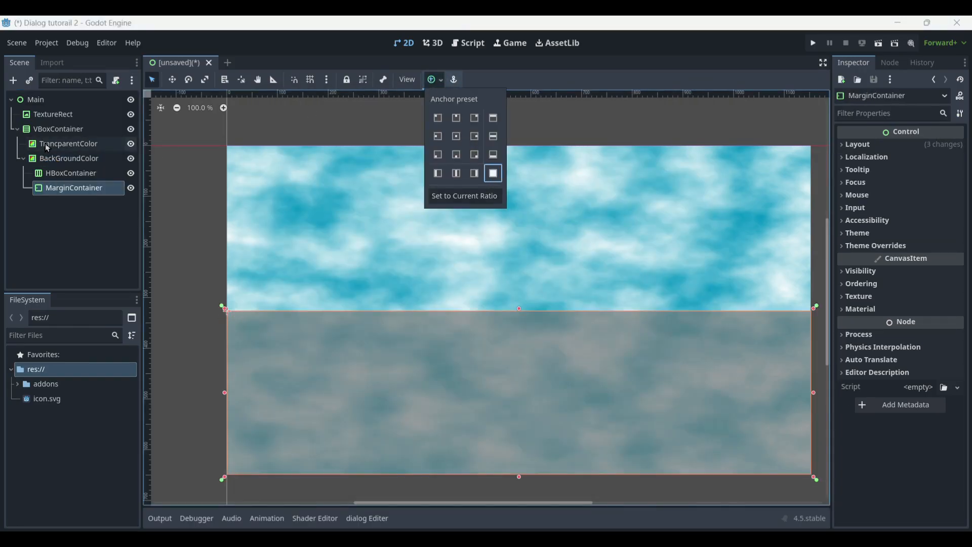
click(82, 177)
drag(83, 178, 81, 189)
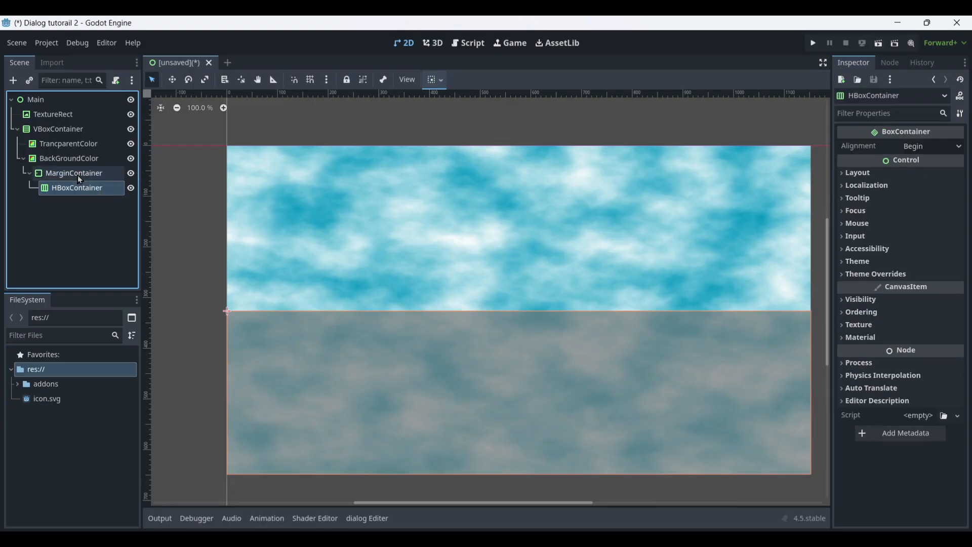
Override the MarginContainer's left, top, right and bottom margin constants with 8.
click(74, 173)
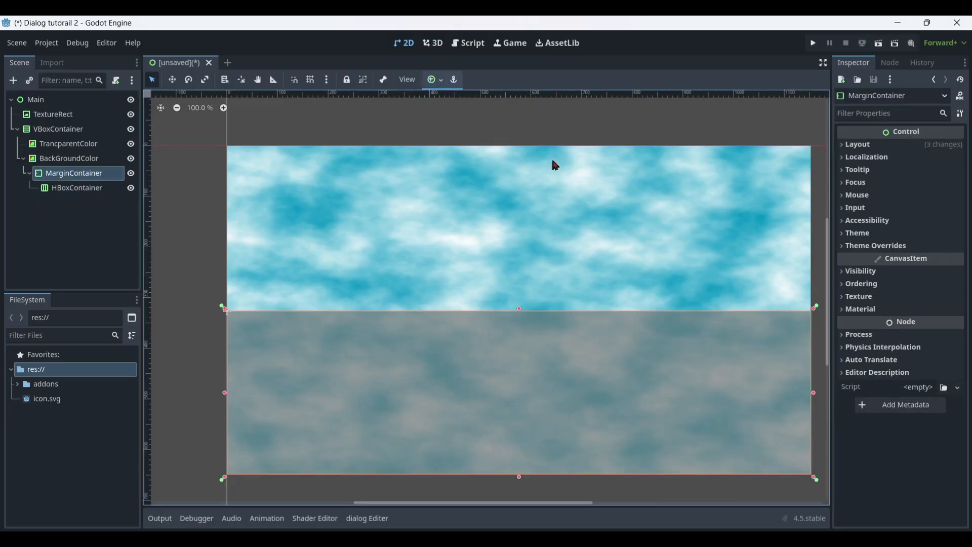
click(861, 249)
click(898, 259)
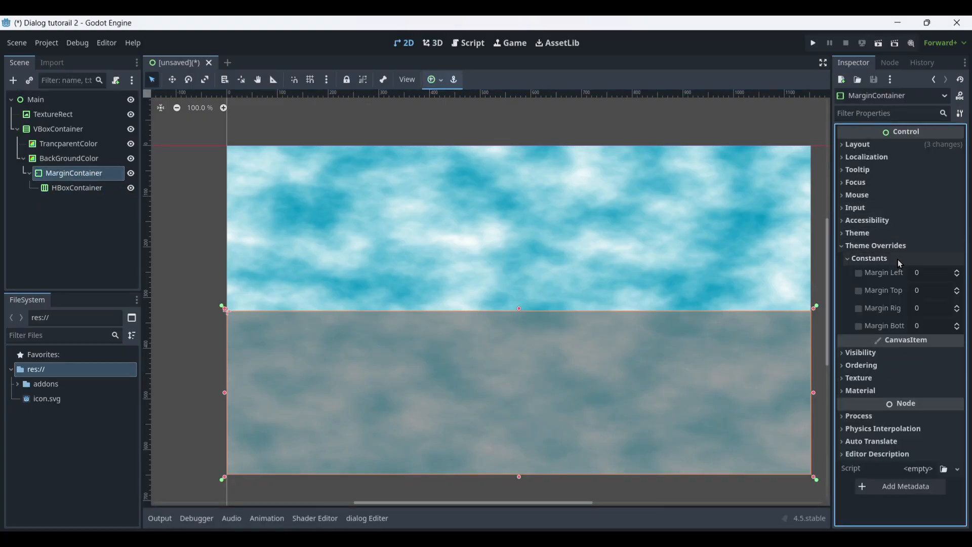
click(925, 278)
text(8)
key(Tab)
text(8)
key(Tab)
text(8)
key(Tab)
text(8)
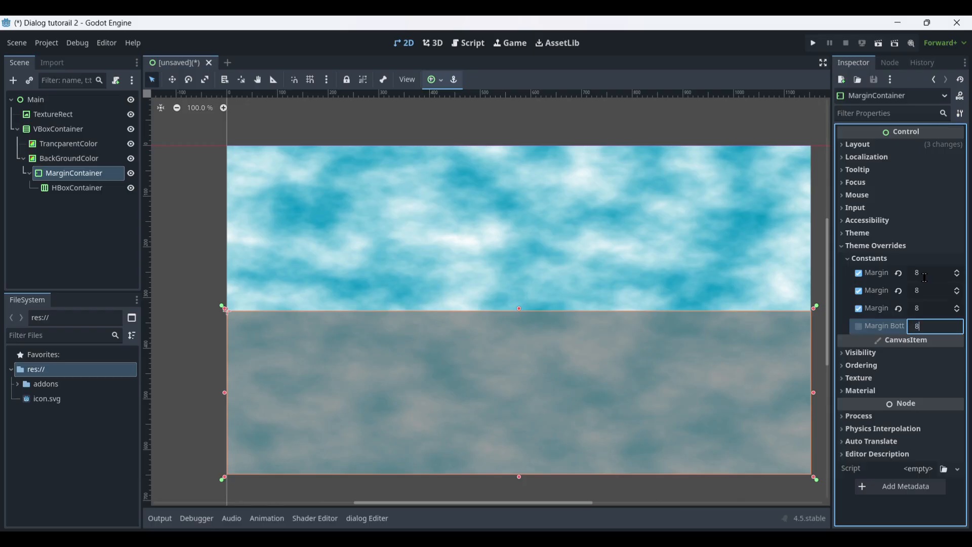
key(Return)
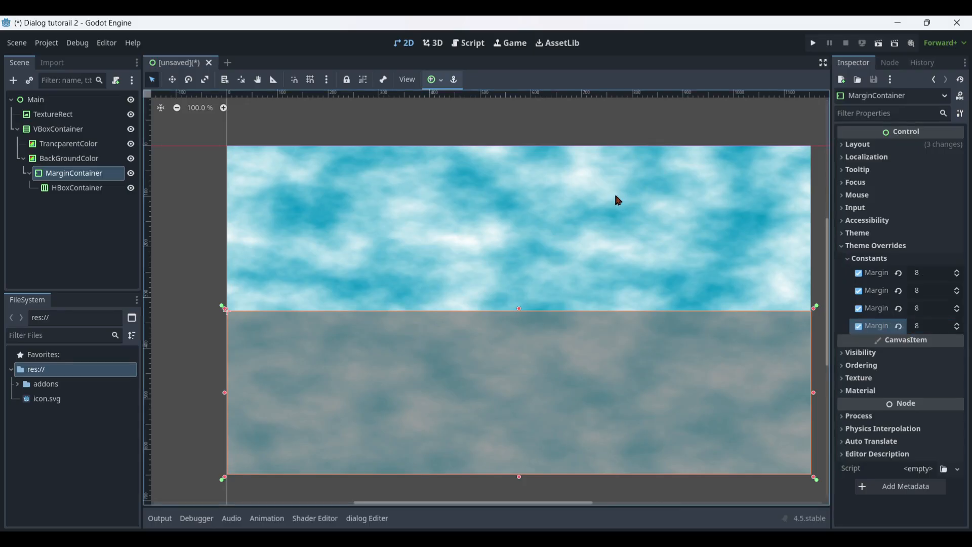
Add a Label child node to the HBoxContainer inside the MarginContainer.
click(34, 190)
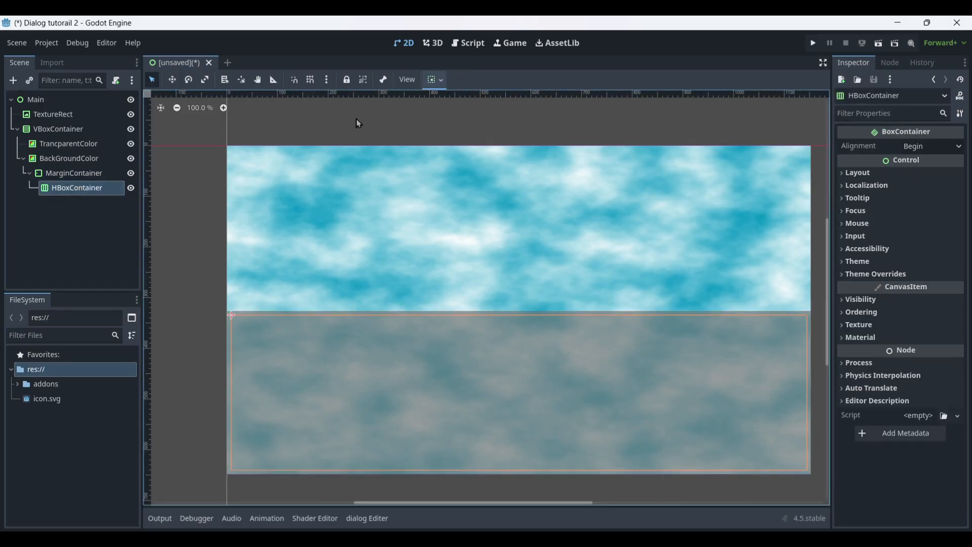
middle_drag(511, 157, 487, 143)
key(ctrl+a)
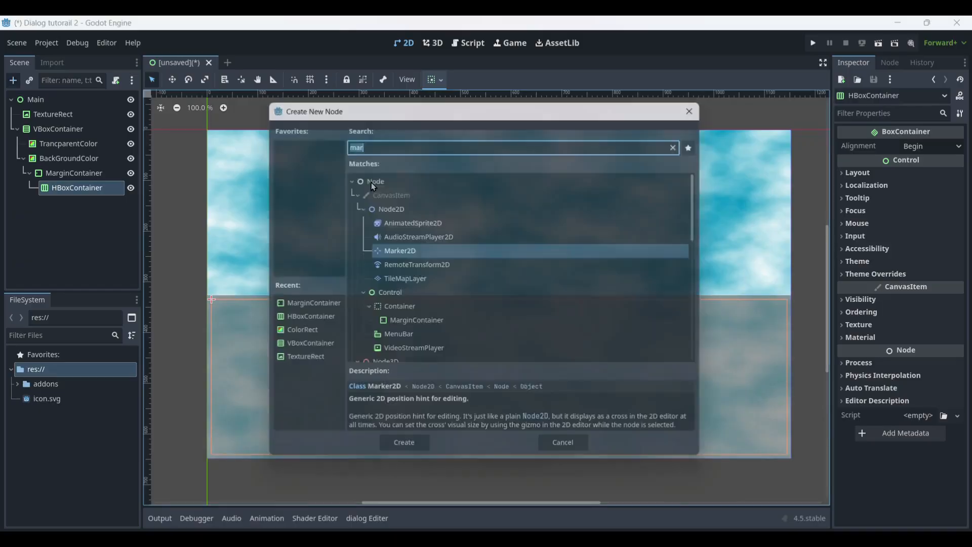
text(text)
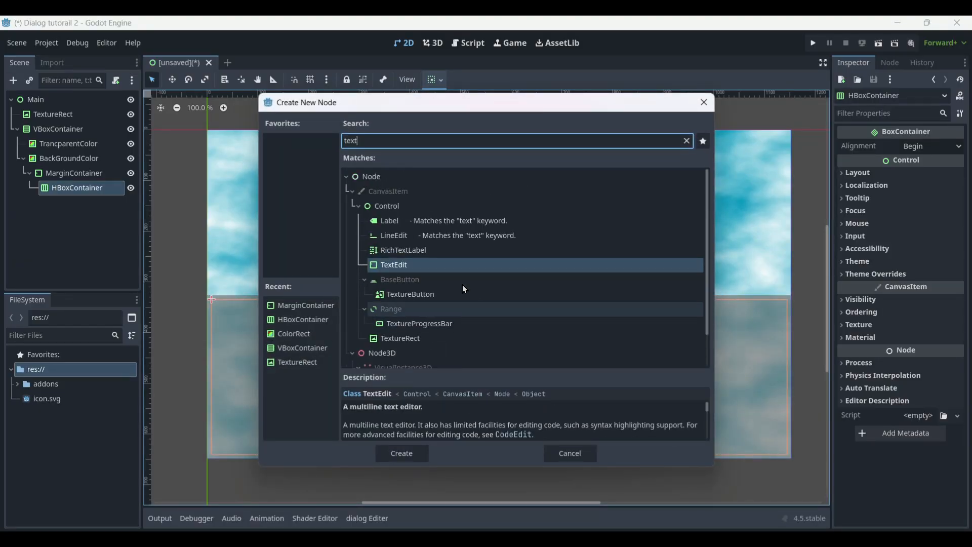
key(BackSpace)
key(BackSpace)
key(BackSpace)
key(BackSpace)
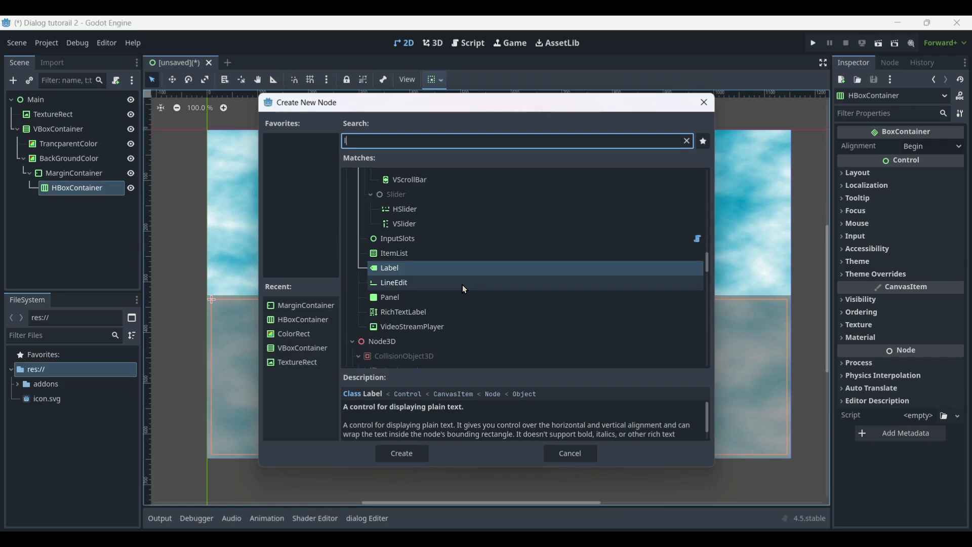
text(lab)
key(Return)
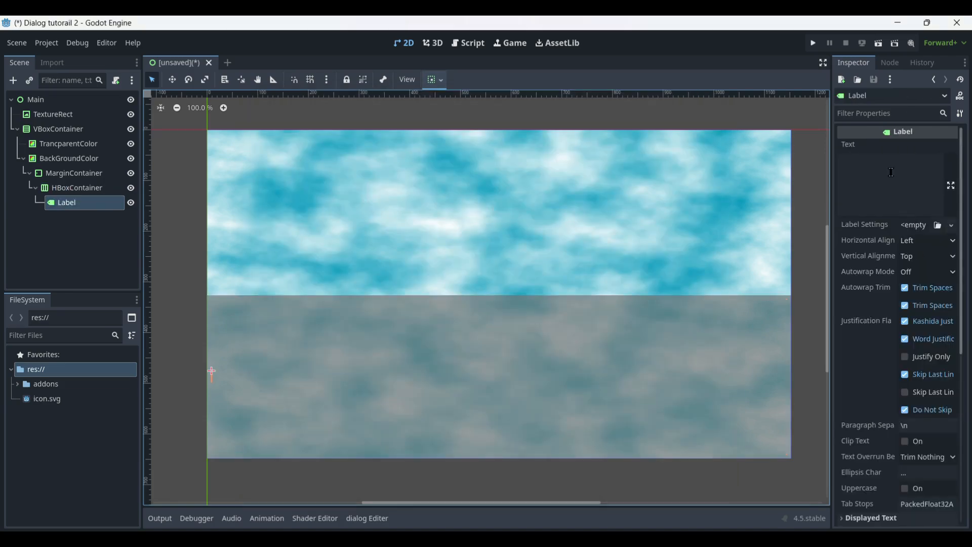
Make the Label expand horizontally and fill vertically, and set its autowrap mode to Word (Smart).
click(426, 81)
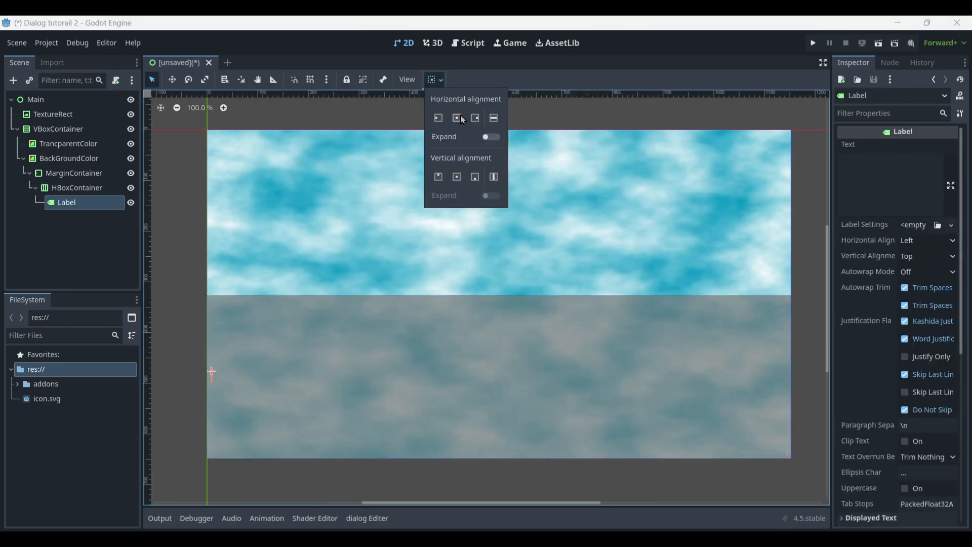
click(490, 137)
click(494, 177)
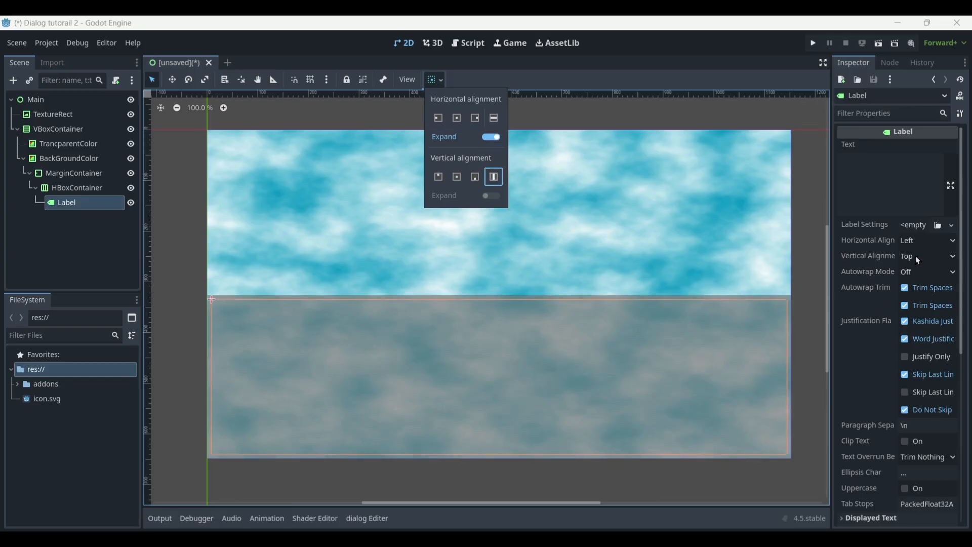
click(914, 271)
click(913, 275)
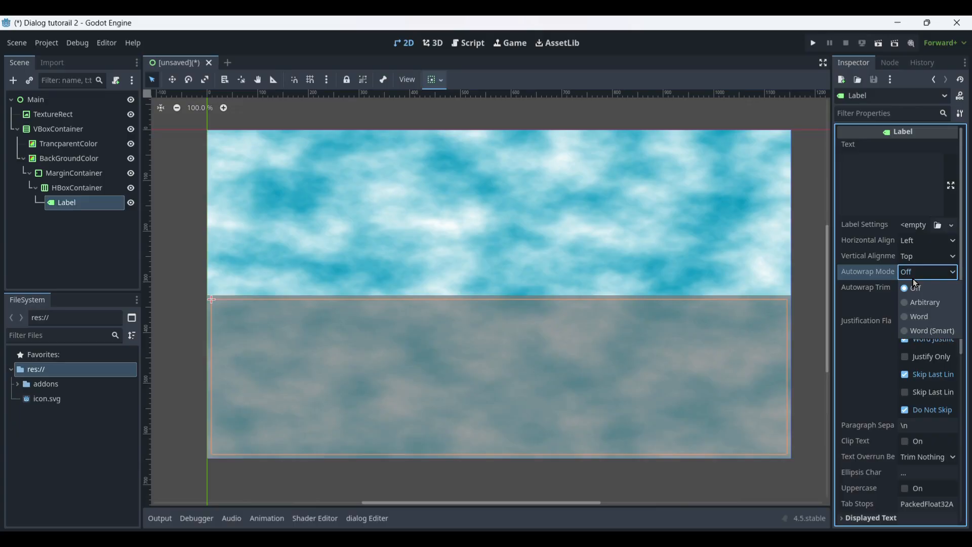
click(936, 336)
Check the Label's configuration warning and set its custom minimum width to 560 px (1152/2-16).
scroll(909, 303, down, 5)
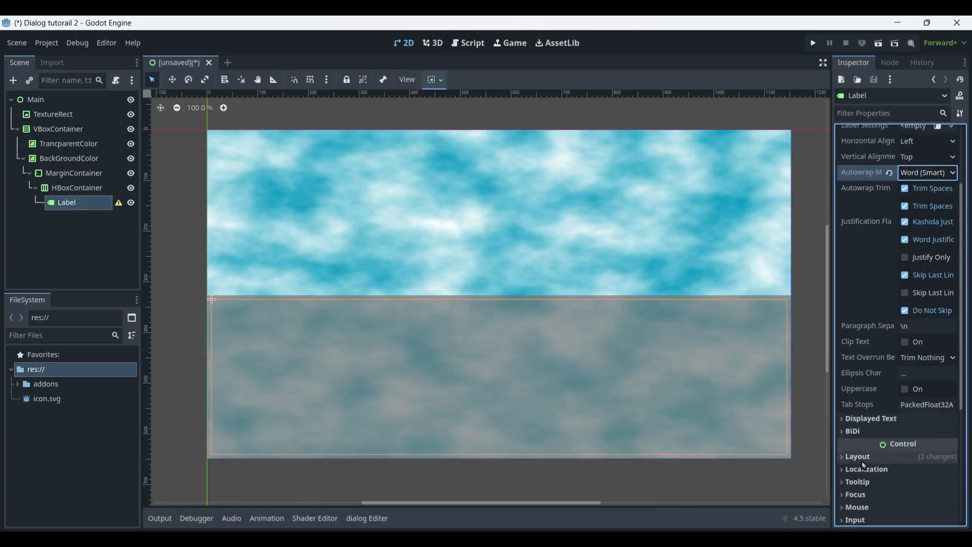
click(872, 406)
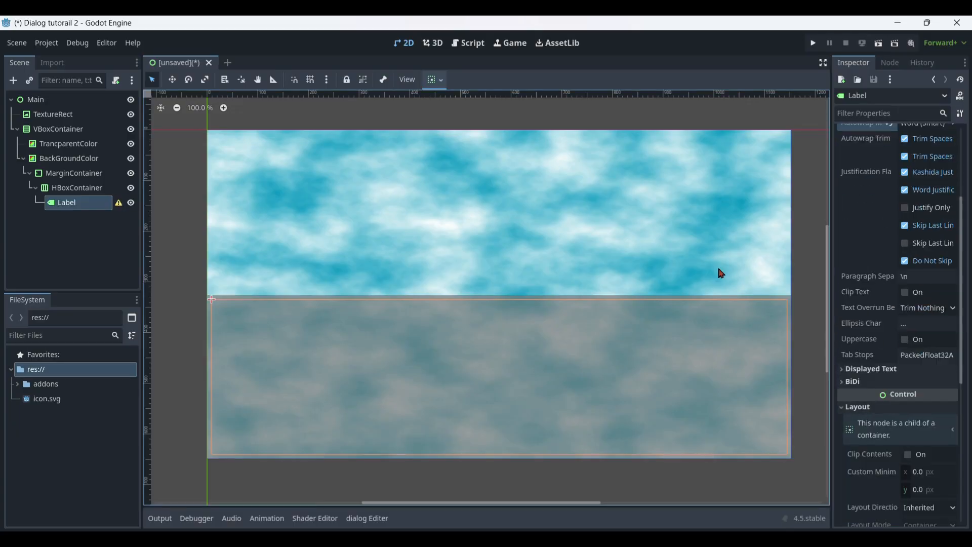
click(119, 202)
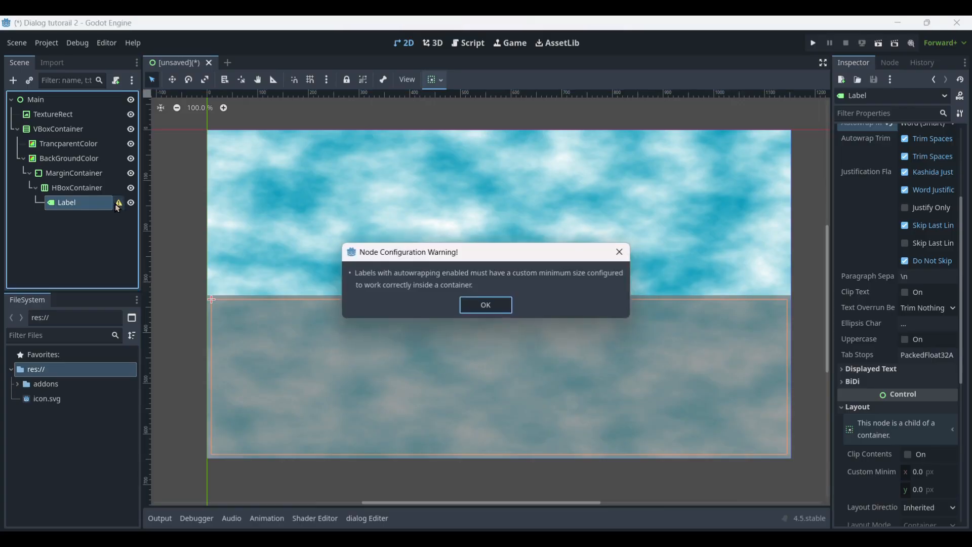
click(486, 305)
scroll(895, 384, down, 2)
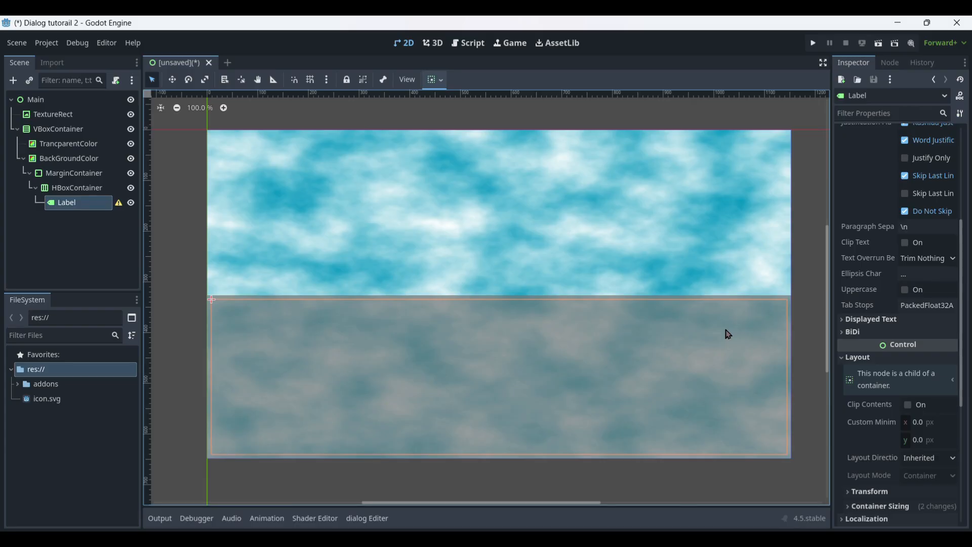
scroll(903, 354, down, 2)
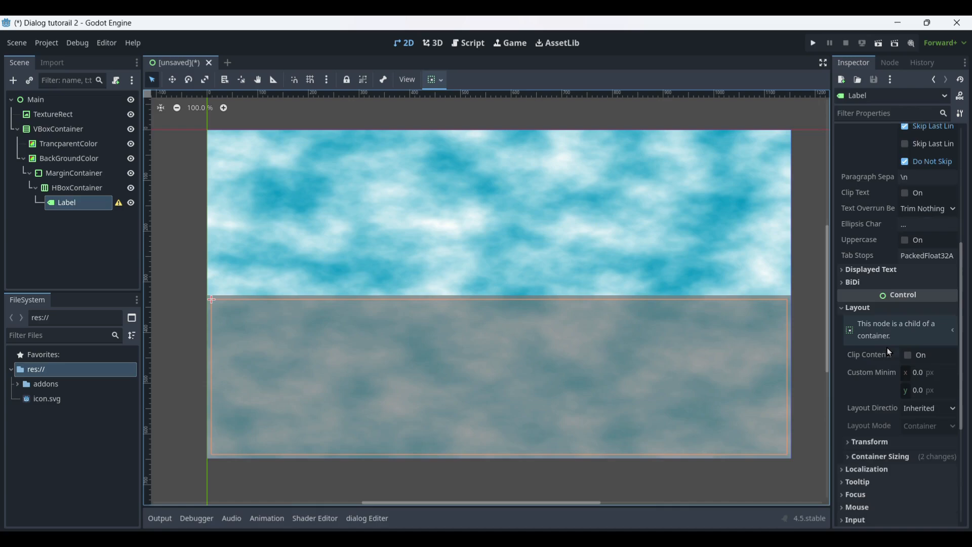
click(932, 377)
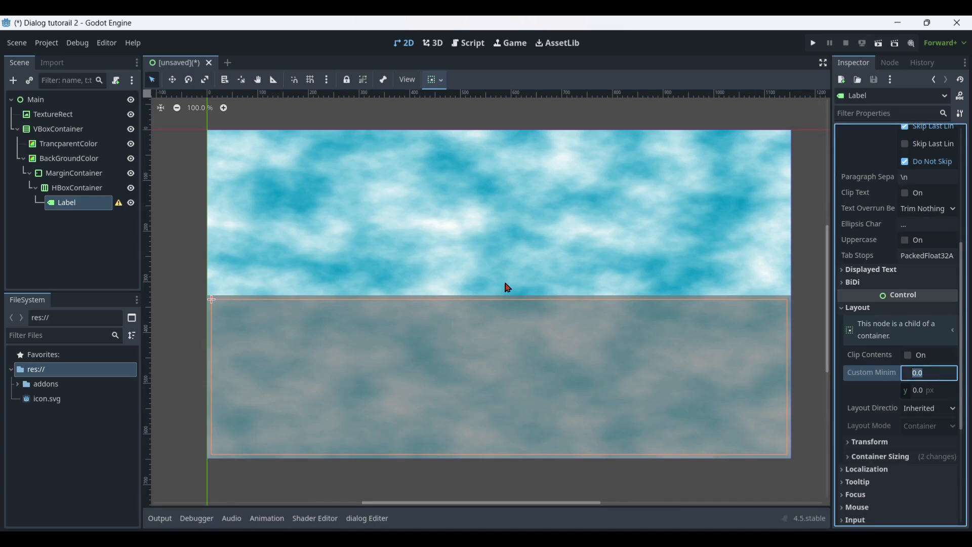
text(15)
key(BackSpace)
text(152/2-16)
key(Return)
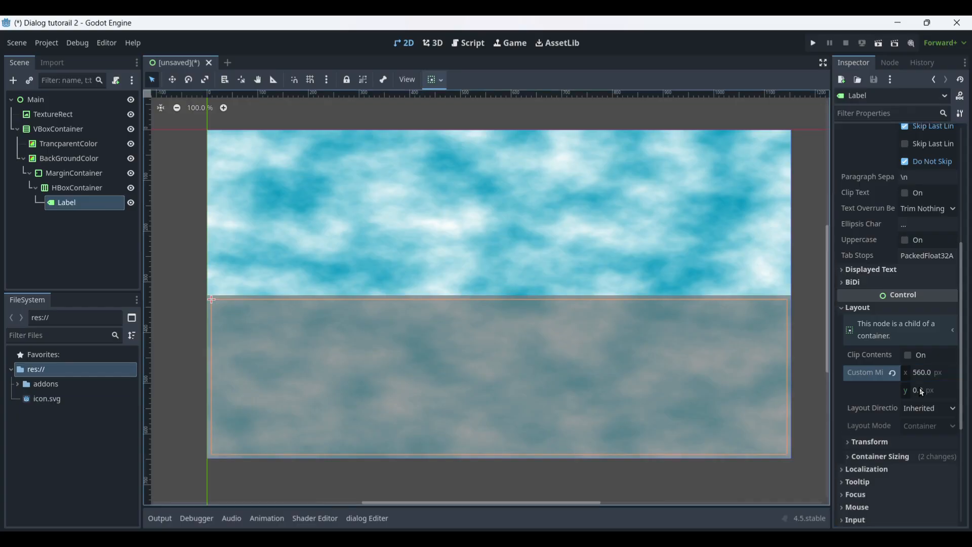
Set the Label's custom minimum height to 308 px (648/2-16).
click(920, 390)
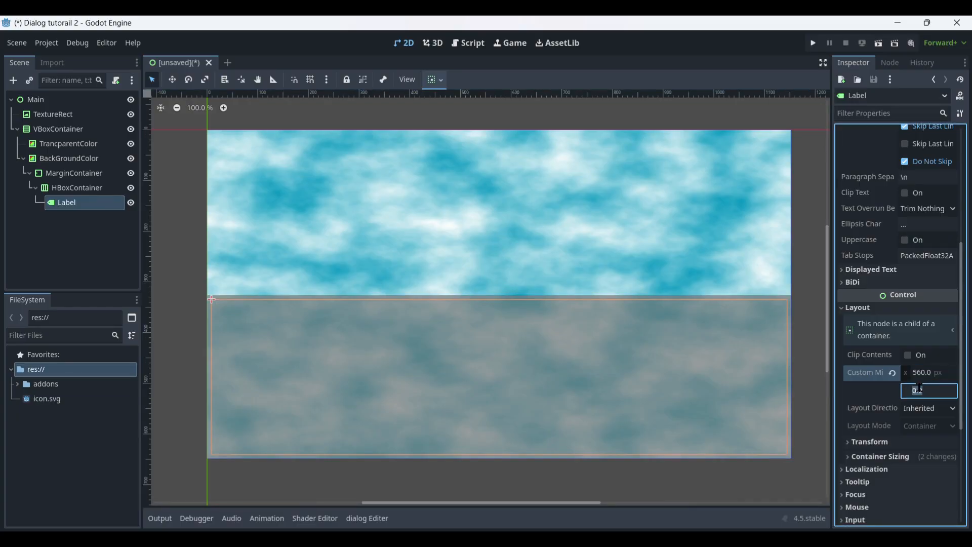
text(648/2-16)
key(Return)
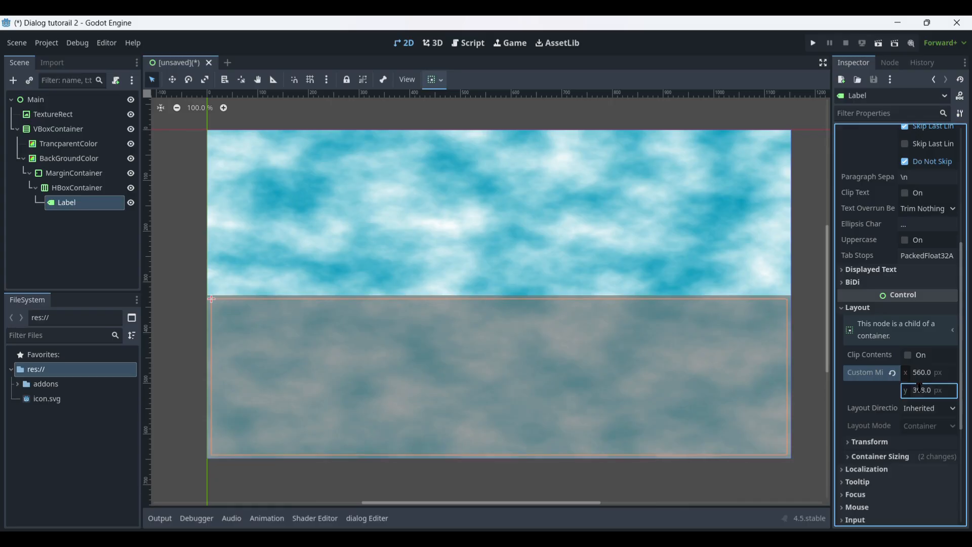
scroll(436, 283, down, 1)
mouse_move(436, 282)
middle_down()
mouse_move(492, 284)
mouse_move(443, 272)
middle_up()
scroll(492, 283, up, 1)
Add a VBoxContainer child node to the HBoxContainer and enable its horizontal Expand option.
click(90, 192)
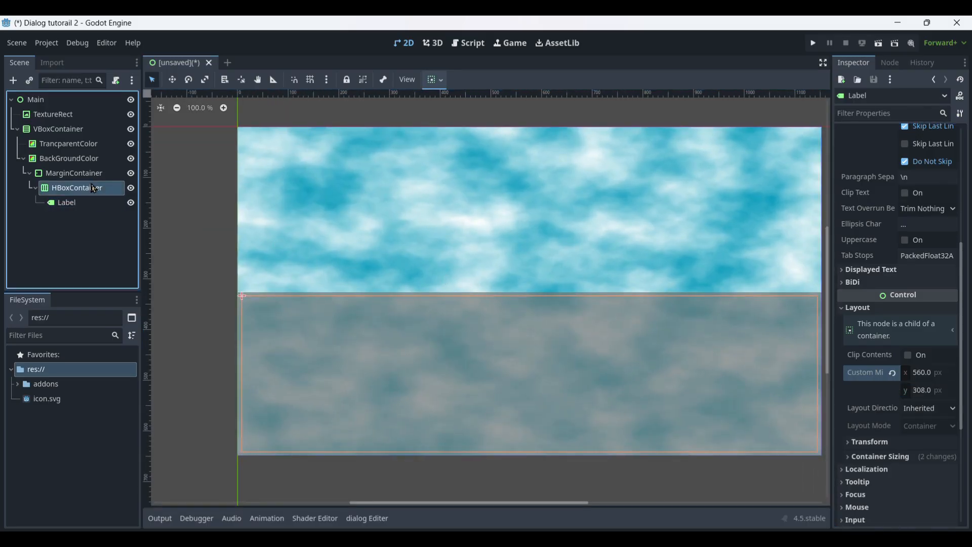
key(ctrl+a)
text(vbox)
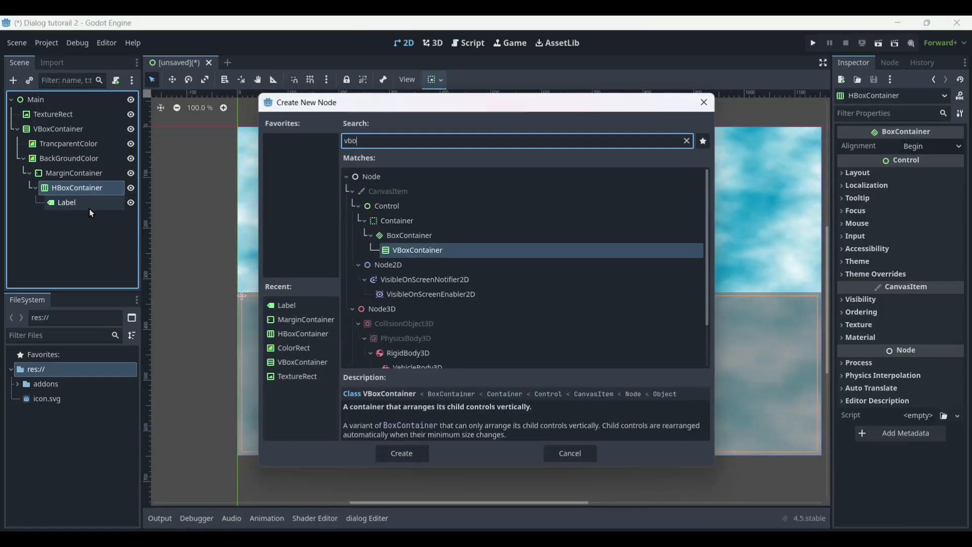
key(Return)
click(436, 80)
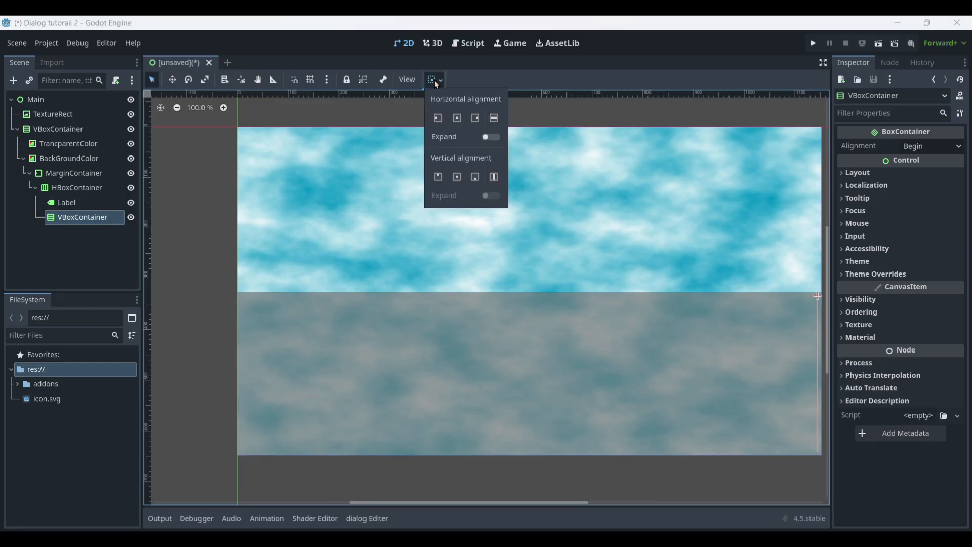
click(490, 137)
scroll(588, 232, down, 3)
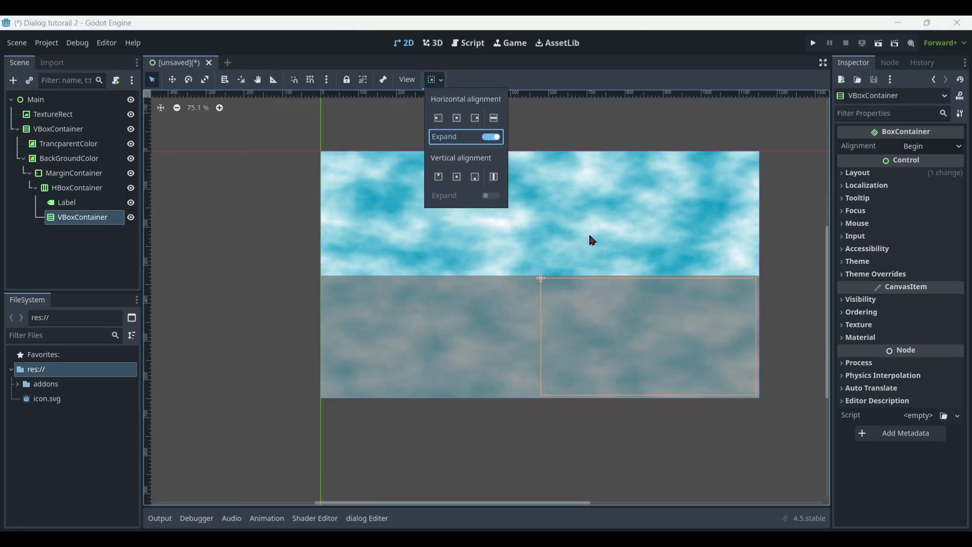
click(566, 242)
Set the Label's text to "Text".
click(420, 326)
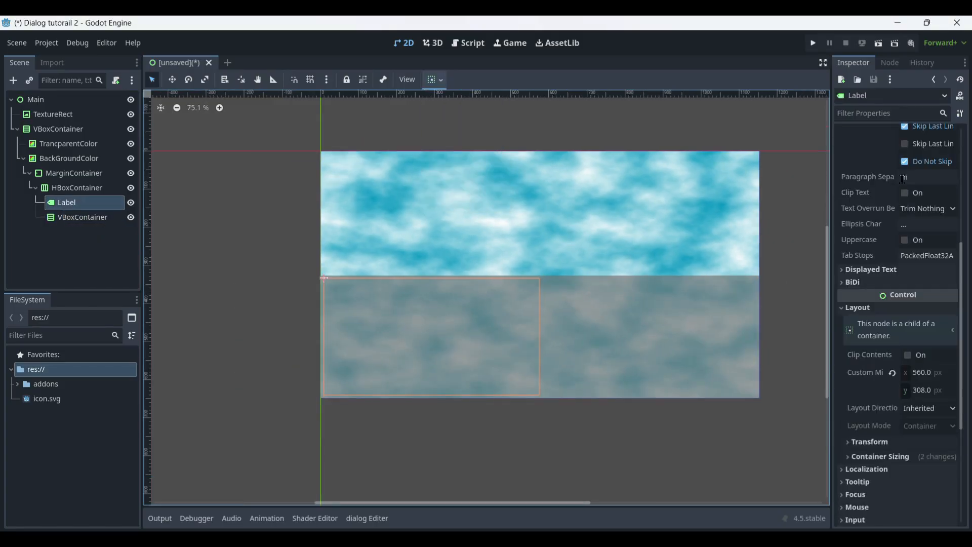
scroll(897, 185, up, 5)
click(888, 189)
text(Te)
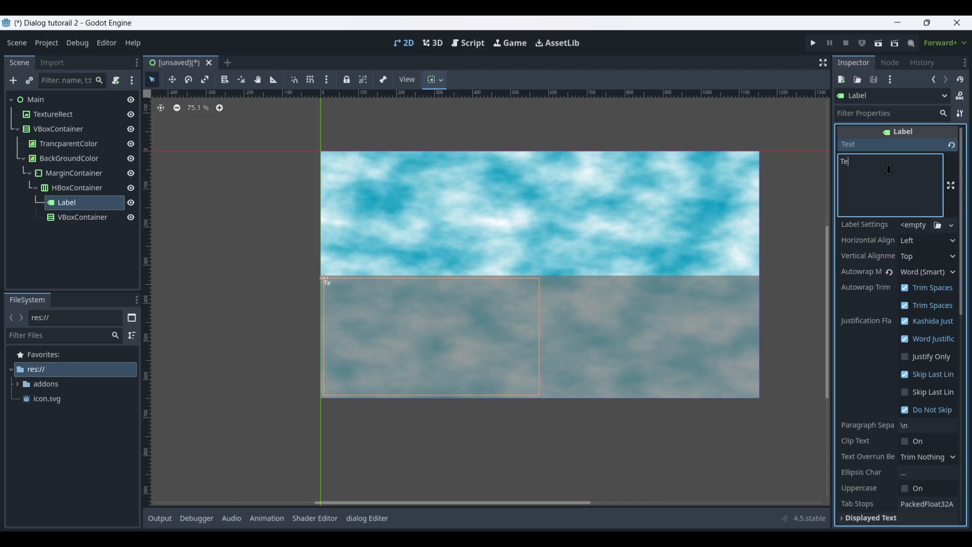
text(xt)
Assign a new LabelSettings resource to the Label and set its font size to 24 px.
click(932, 228)
click(933, 229)
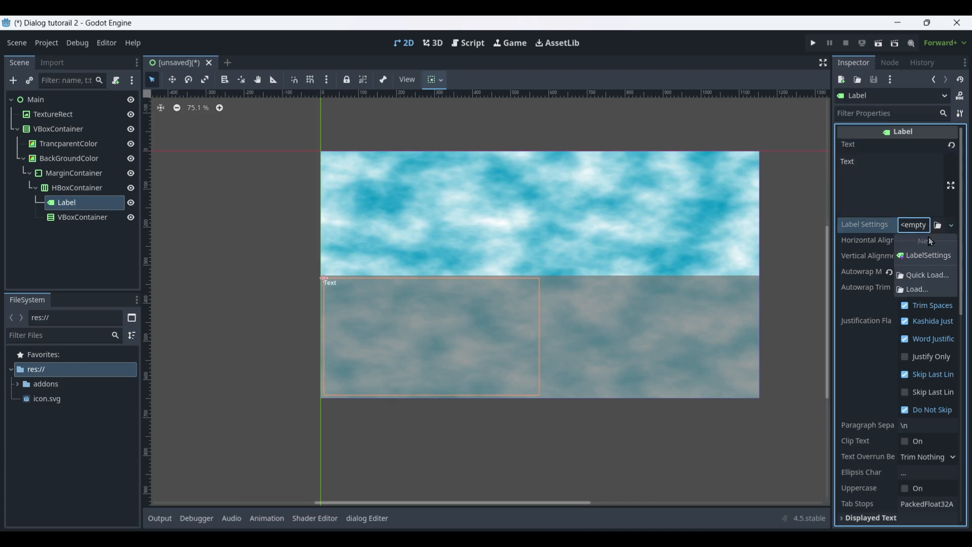
click(929, 237)
click(871, 273)
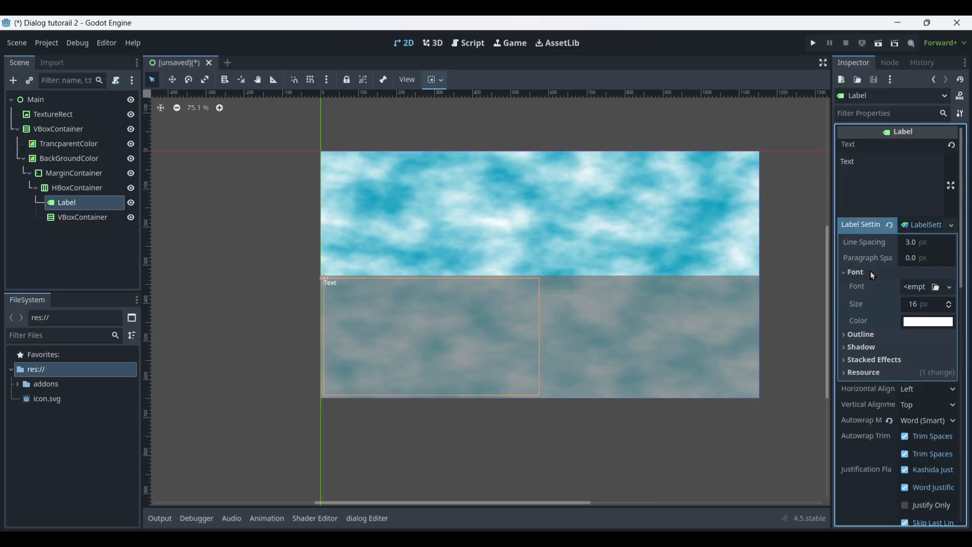
click(934, 307)
text(24)
key(Return)
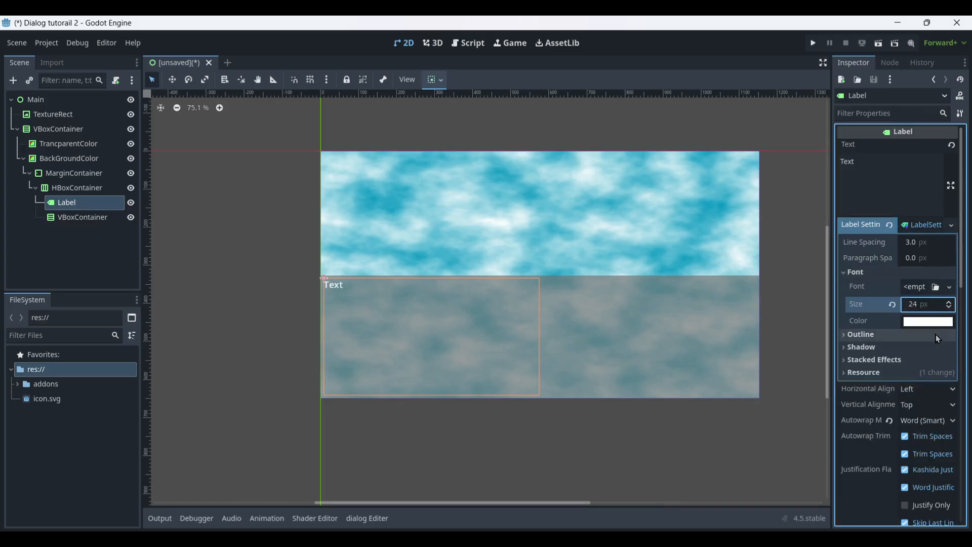
Rename the Label node to TextBox and save the scene as main.tscn in the project root.
click(60, 257)
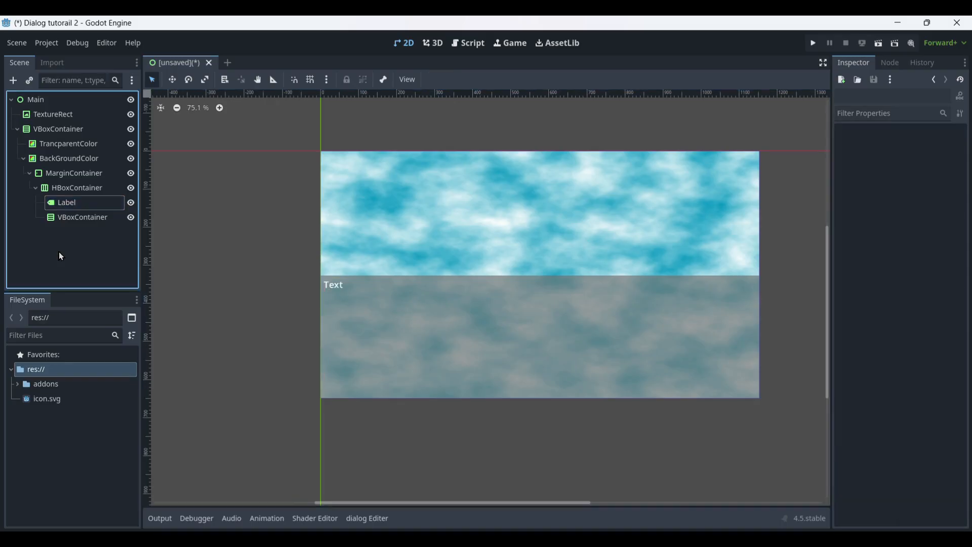
double_click(74, 204)
text(Tex)
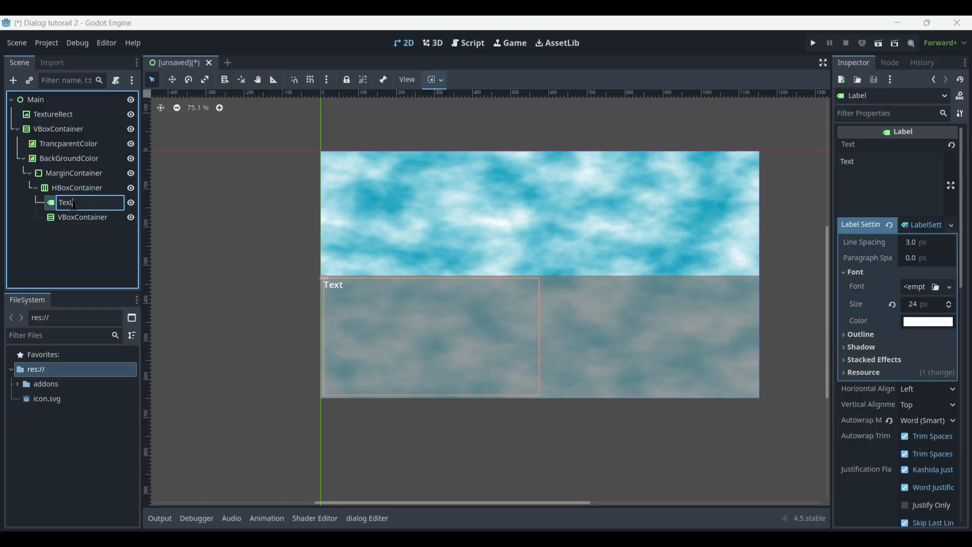
text(tBox)
key(Return)
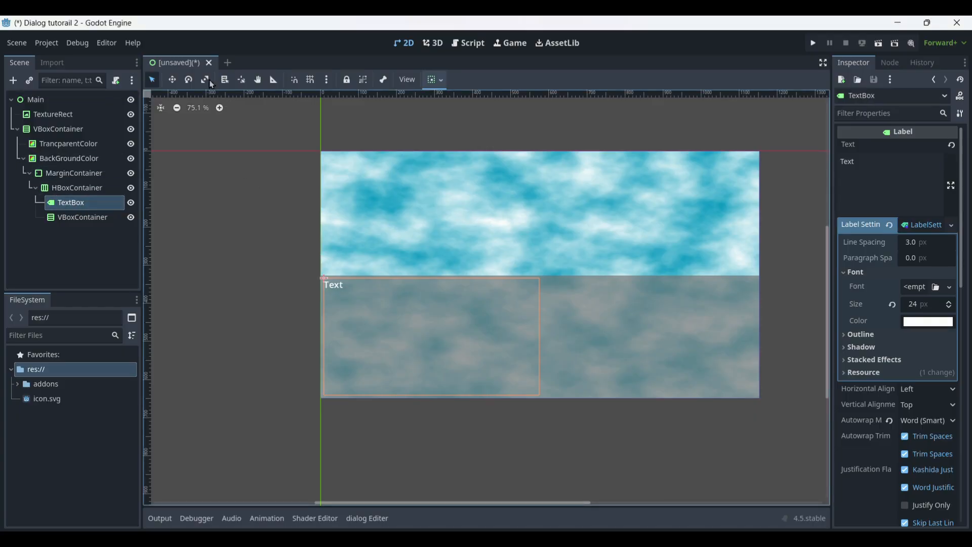
key(ctrl+s)
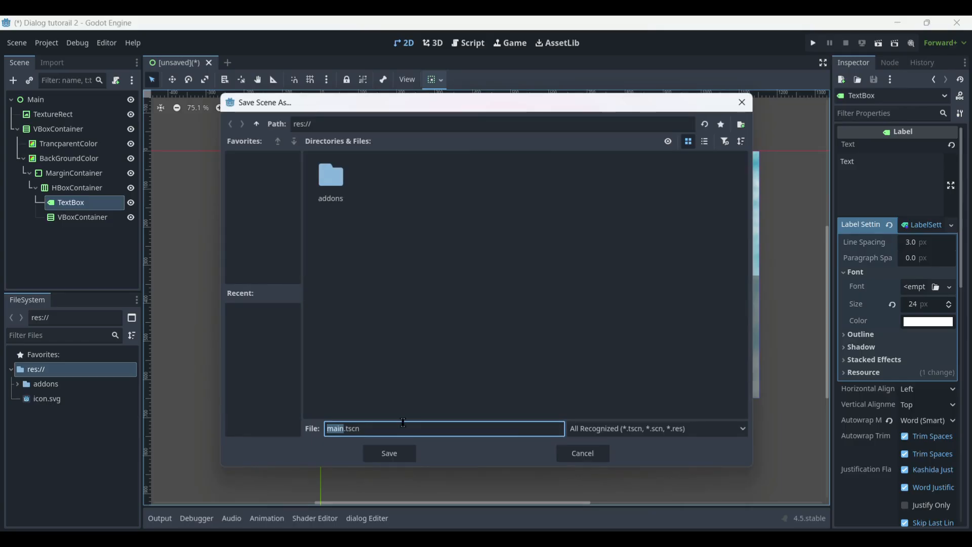
click(389, 455)
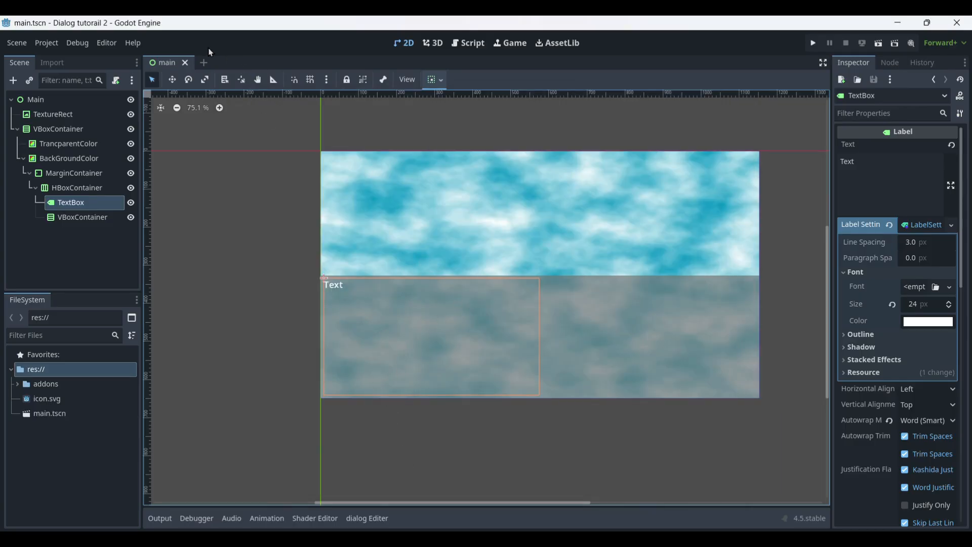
Create a new scene with a Button as its root node and apply the Top Left anchor preset.
click(203, 63)
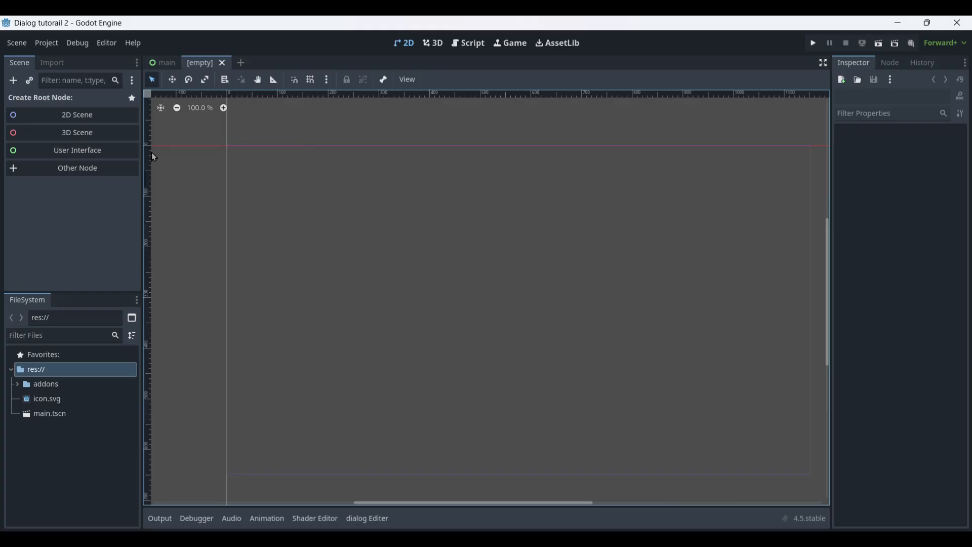
click(107, 174)
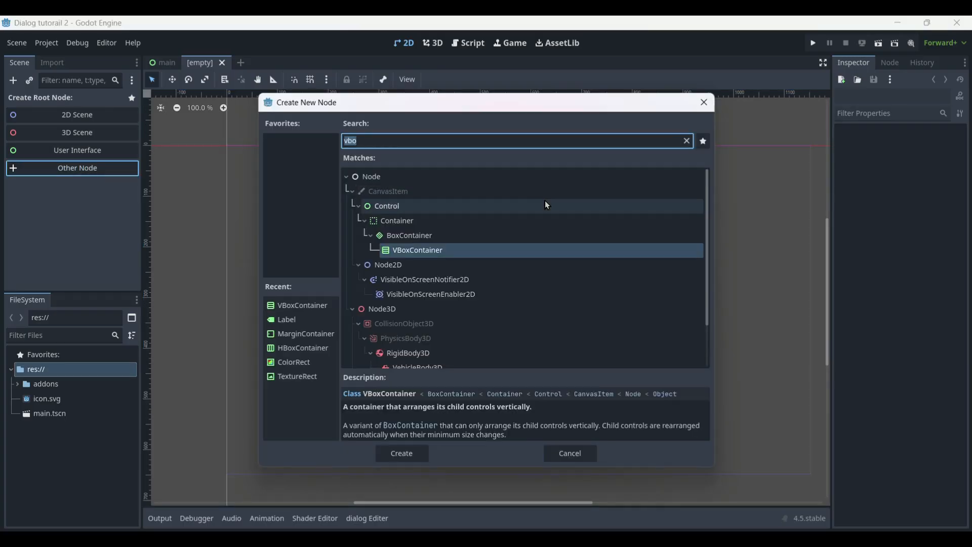
text(but)
key(Return)
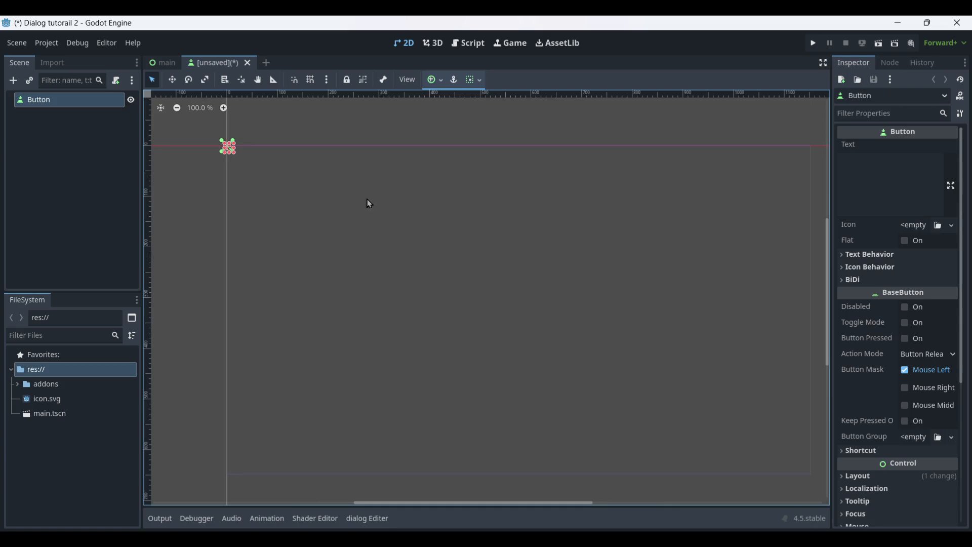
click(434, 79)
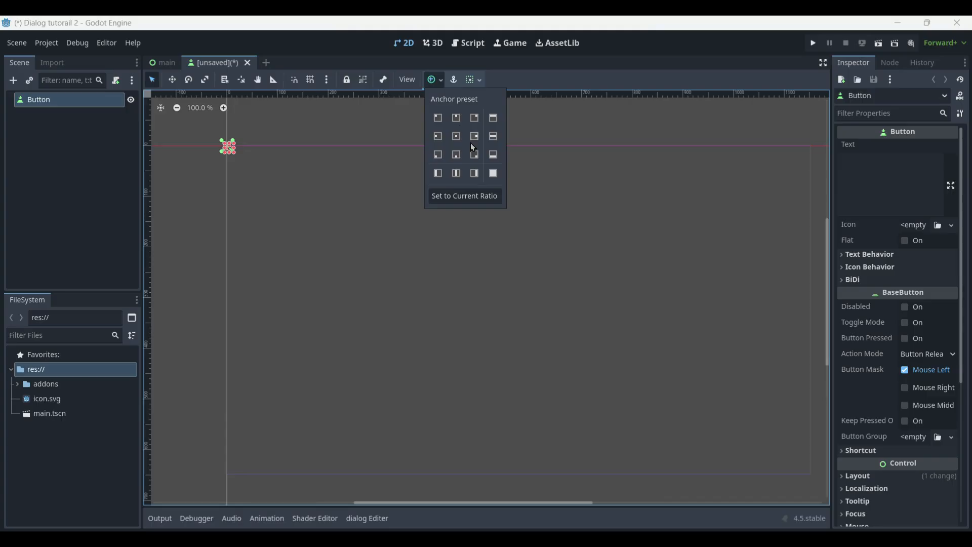
click(438, 118)
Set the Button's custom minimum size to 150 px in x and 50 px in y.
scroll(479, 245, up, 7)
scroll(479, 245, up, 12)
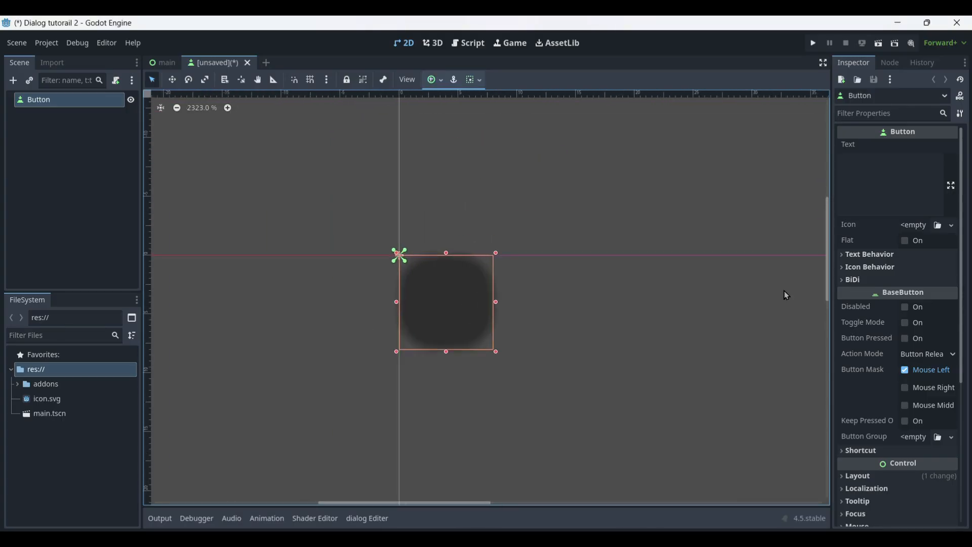
click(860, 477)
scroll(905, 378, down, 7)
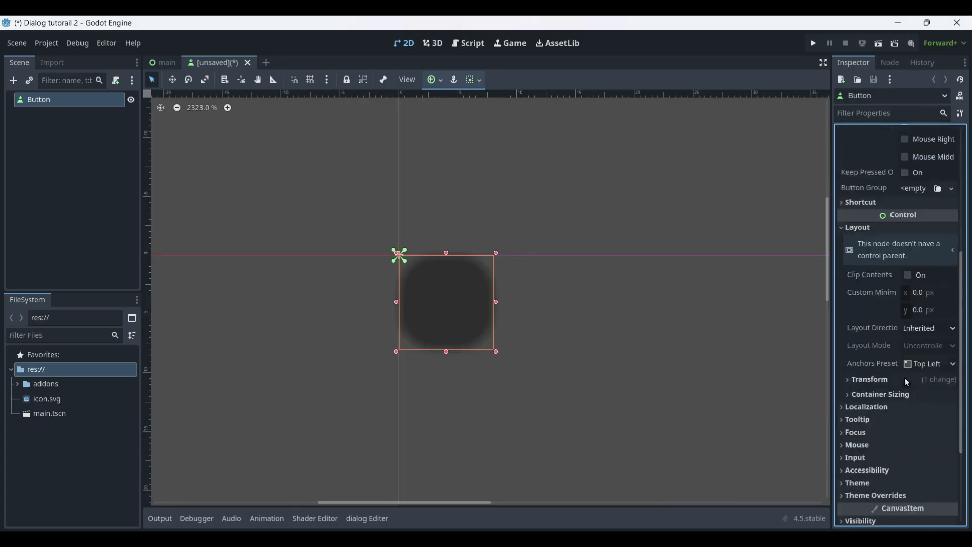
click(931, 196)
click(931, 196)
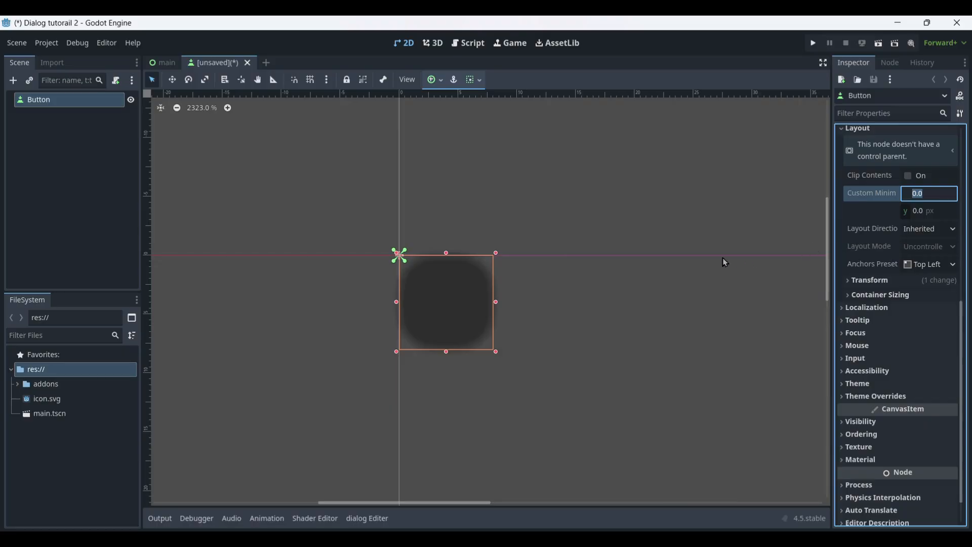
text(150)
key(Return)
click(928, 211)
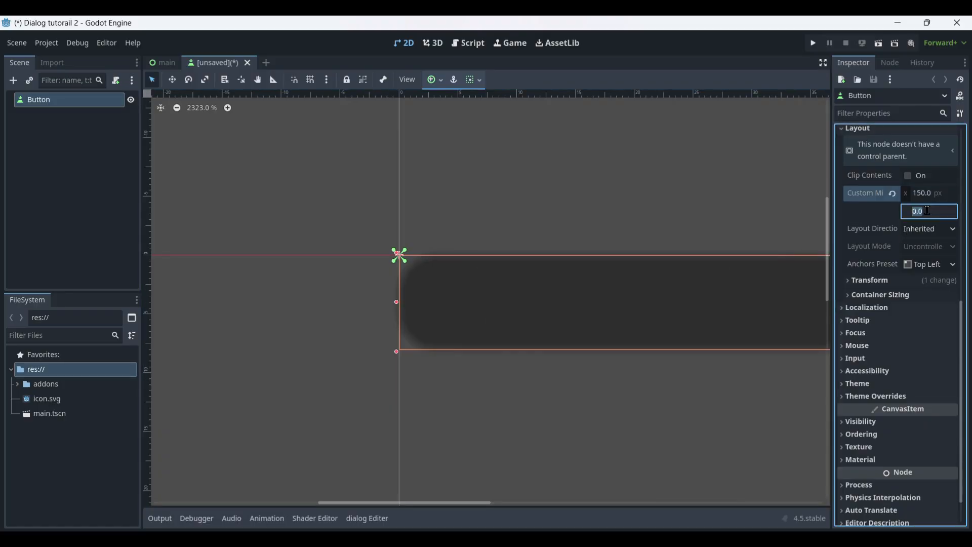
text(50)
key(Return)
Set the Button's text to "INPUT BUTTON".
scroll(640, 253, down, 12)
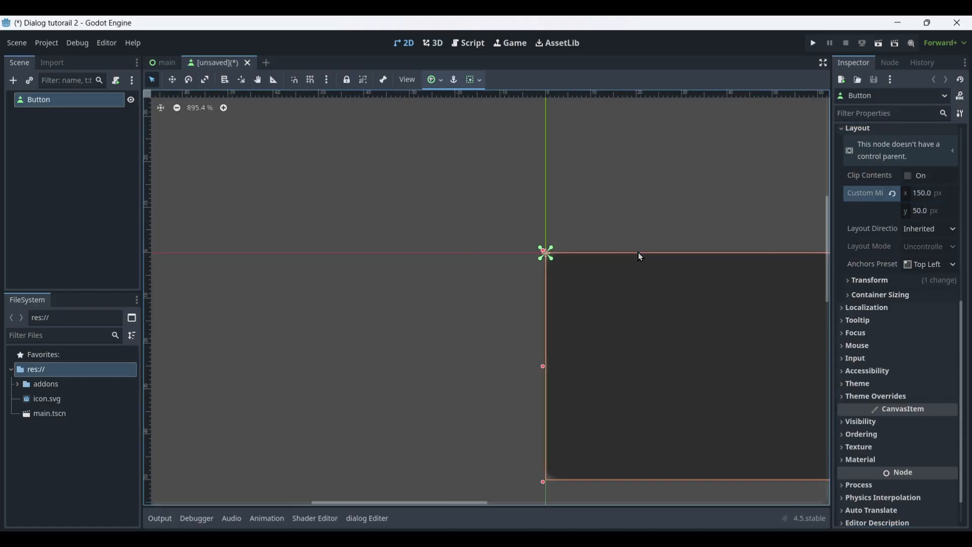
scroll(646, 252, up, 5)
scroll(948, 196, up, 5)
click(898, 181)
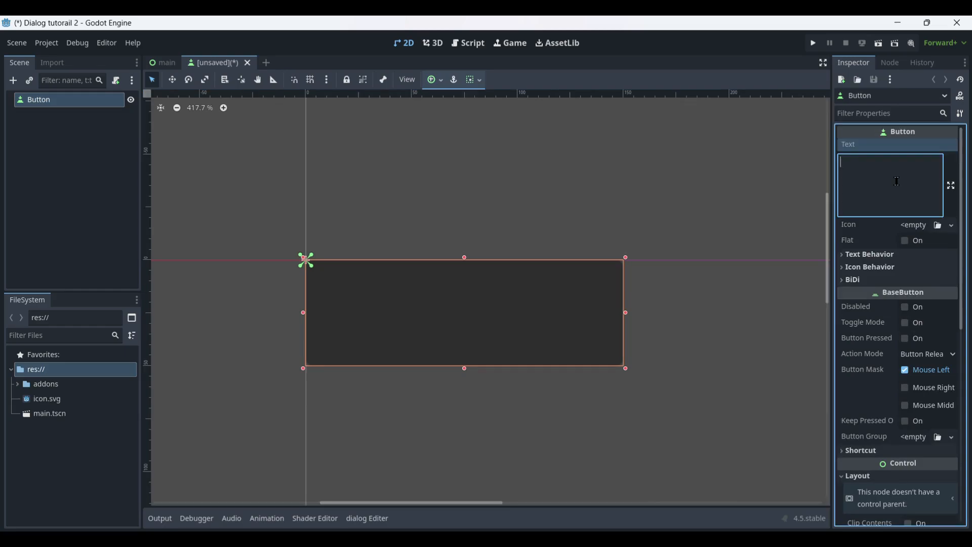
text(U)
key(BackSpace)
text(IN)
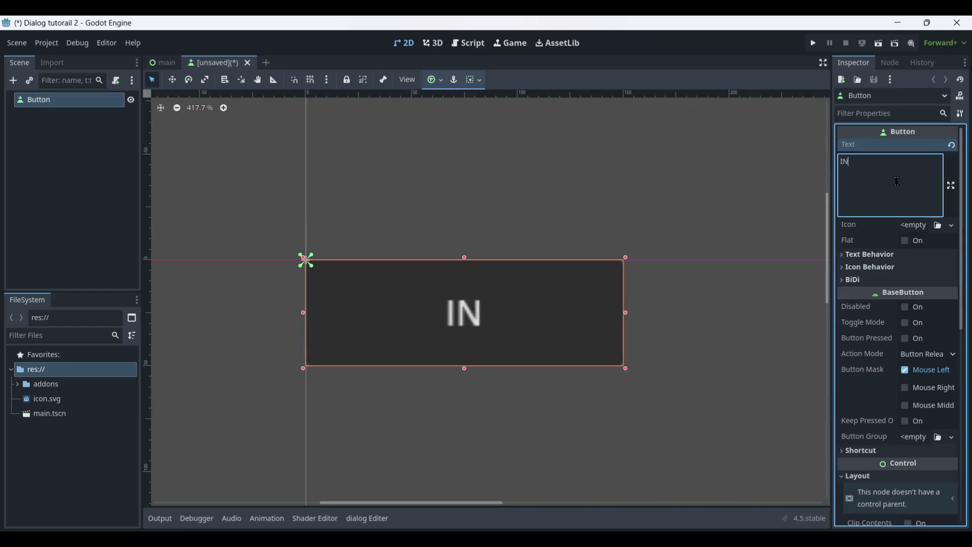
text(PUT BUTTON)
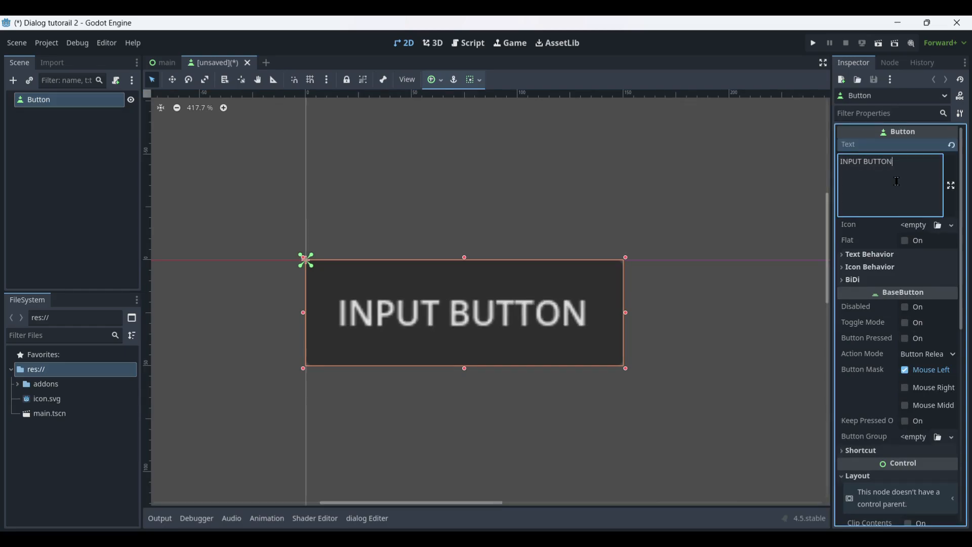
Rename the root Button node to InputButton.
double_click(76, 100)
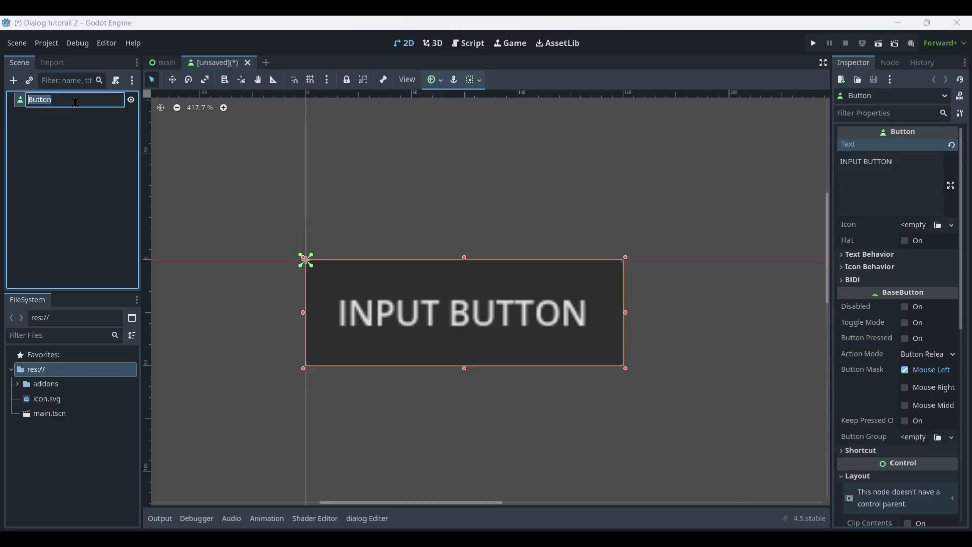
text(INPUTBUTTON)
double_click(76, 100)
key(BackSpace)
text(InputButto)
key(Return)
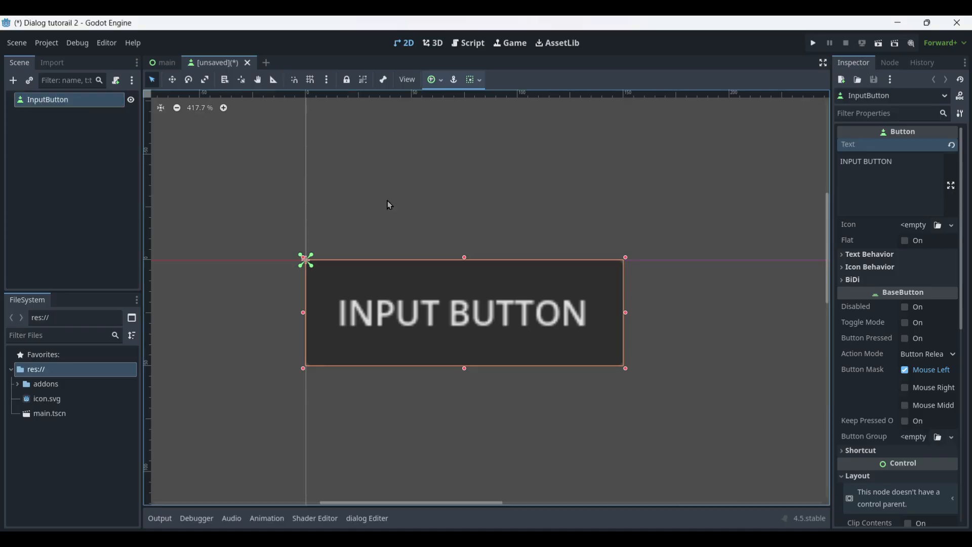
Attach a new GDScript file res://input_button.gd to the InputButton node.
middle_drag(324, 151, 419, 178)
middle_drag(533, 158, 399, 153)
scroll(545, 178, down, 2)
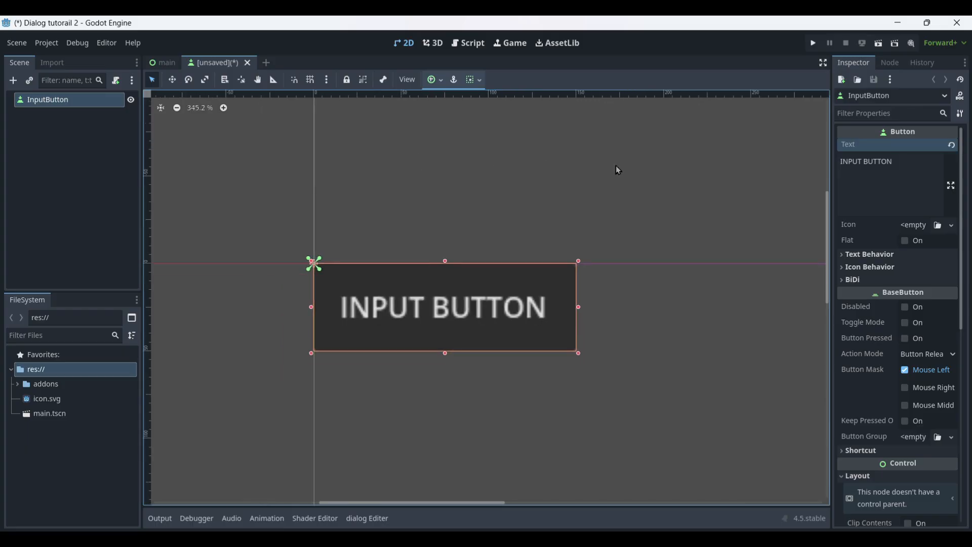
click(115, 80)
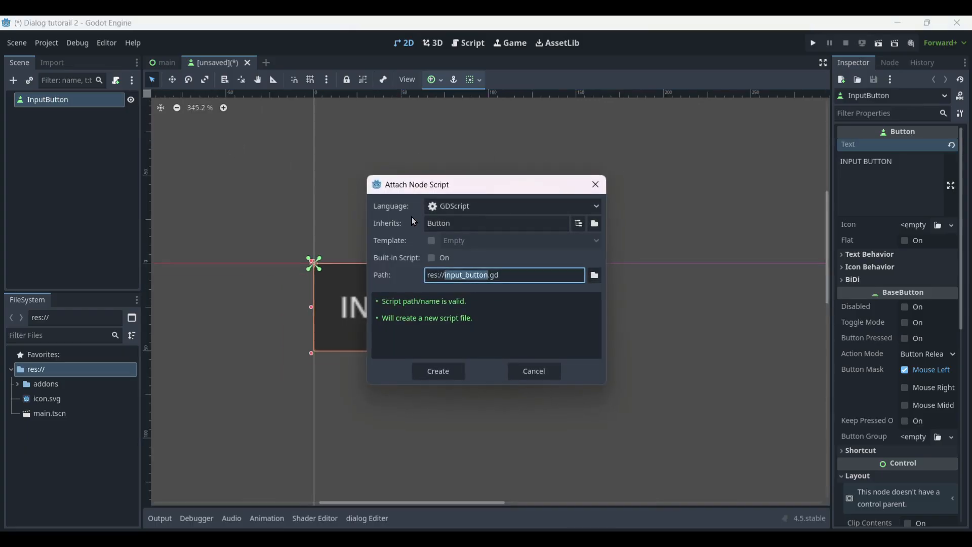
click(436, 369)
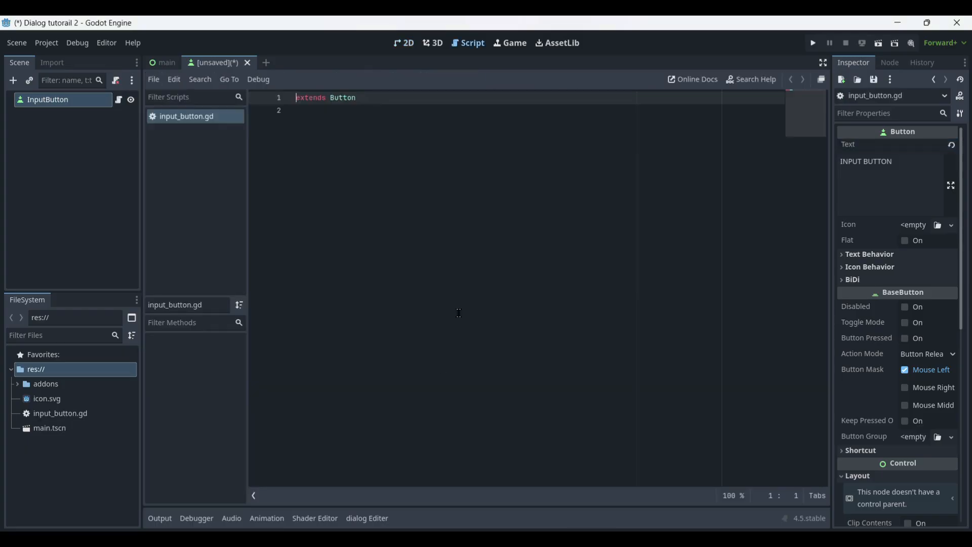
click(388, 123)
key(Return)
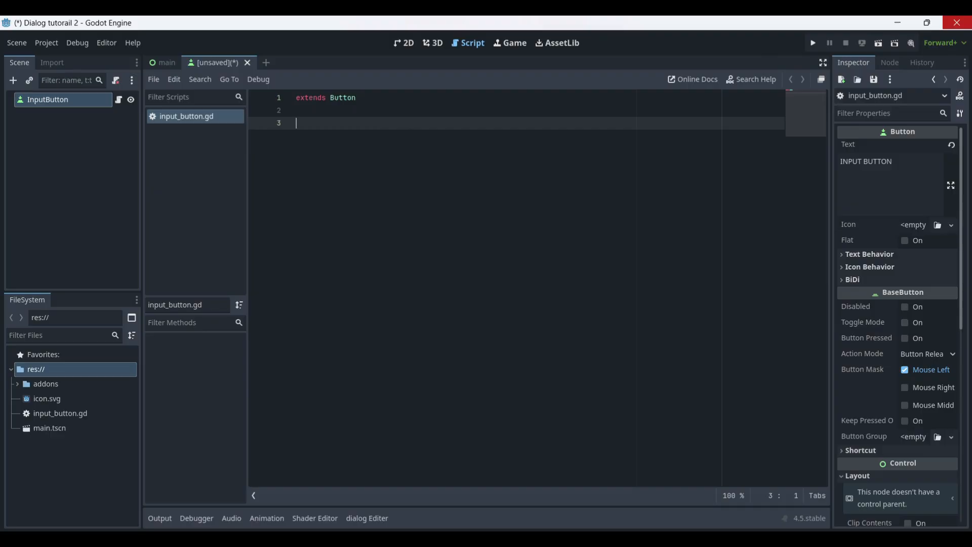
Connect the InputButton's pressed() signal to an _on_pressed method in its own script.
click(892, 63)
click(92, 100)
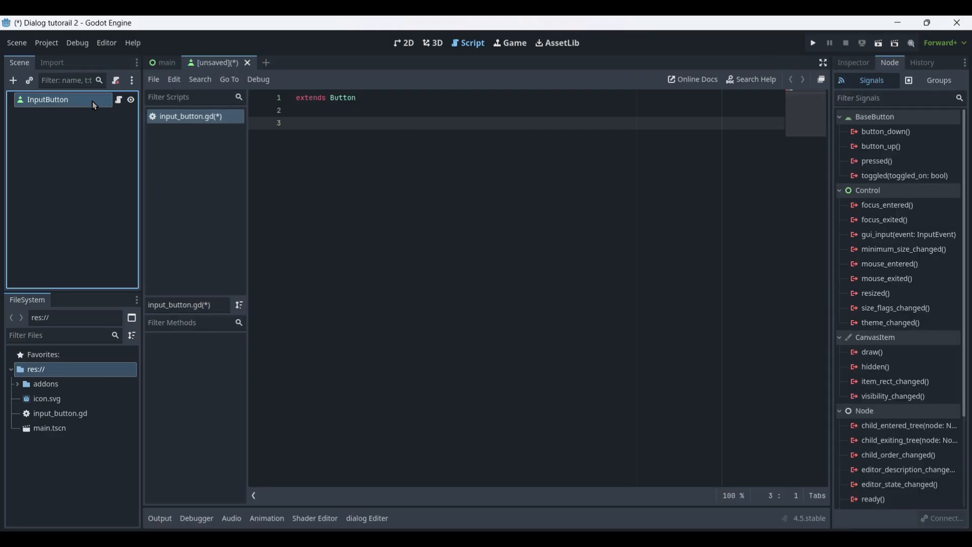
click(882, 162)
double_click(882, 163)
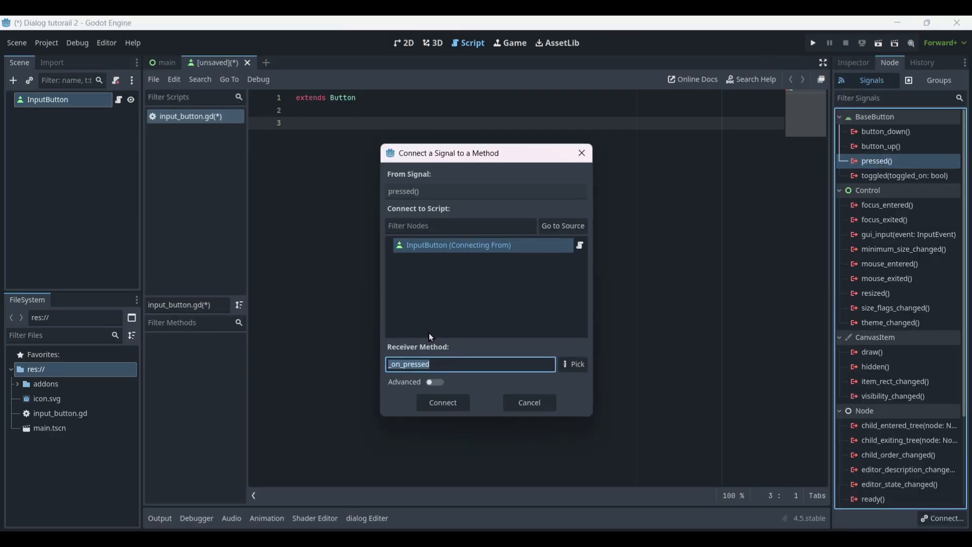
click(435, 405)
Declare the custom signal "signal input(value: int)" below the extends line of input_button.gd.
click(362, 109)
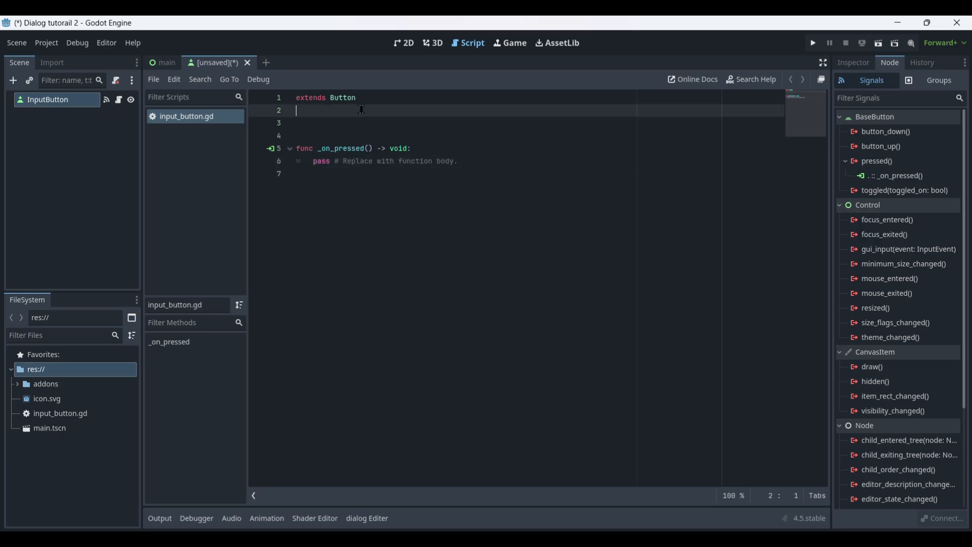
key(Return)
text(s)
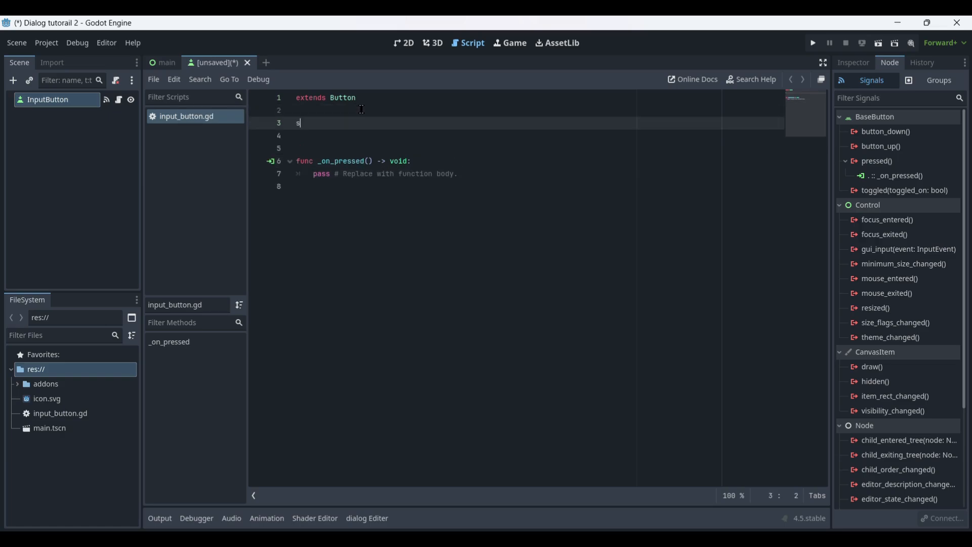
text(ignal )
text(ino)
text(ut()
text(value:)
text( int)
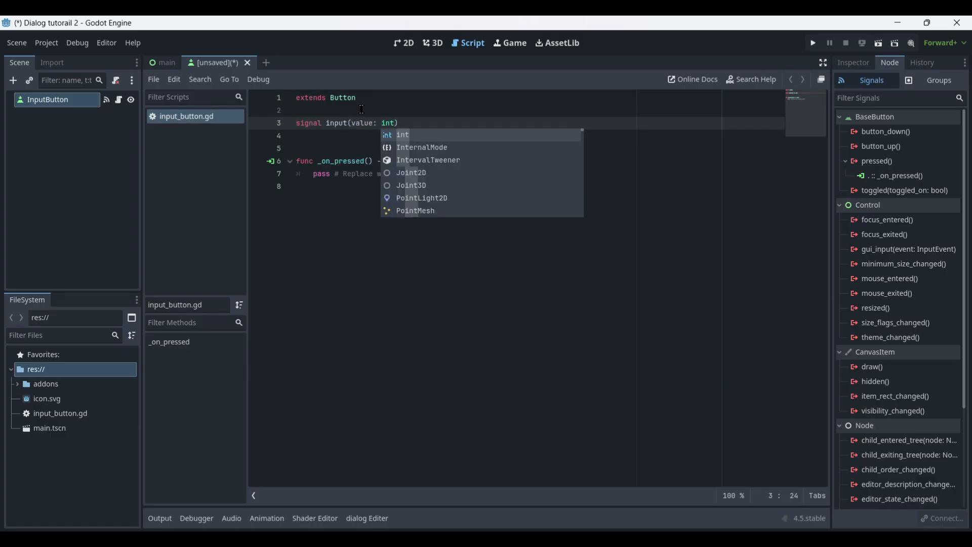
click(359, 136)
key(Return)
text(\@)
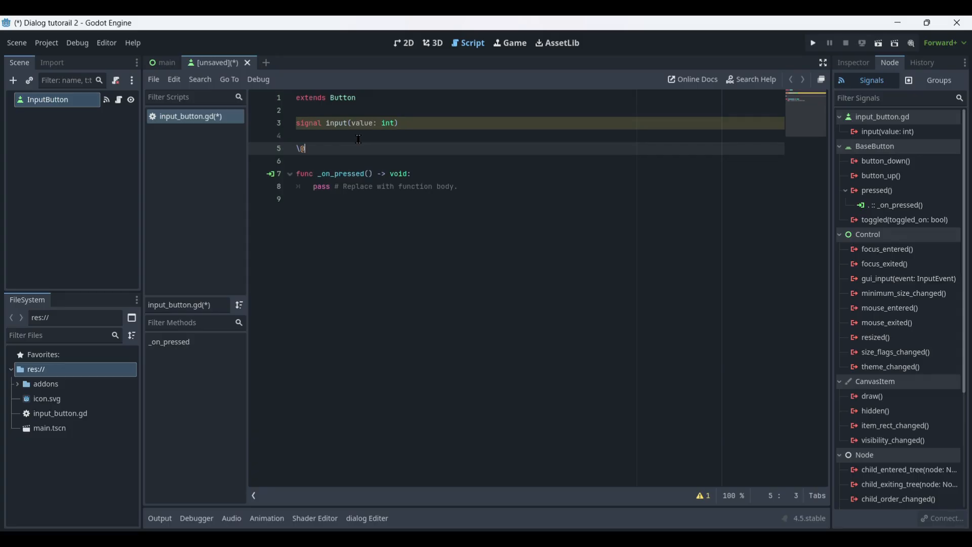
key(BackSpace)
key(BackSpace)
text(@export)
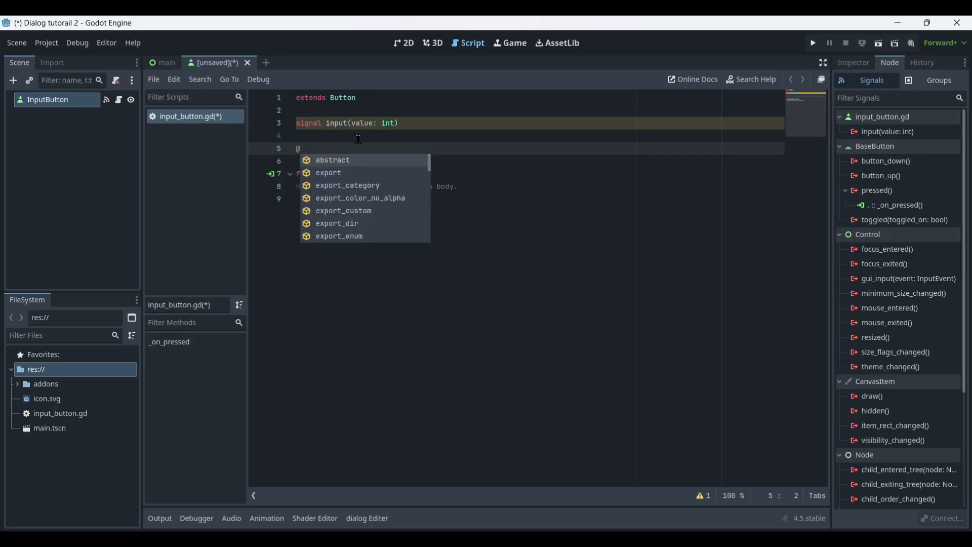
text( va)
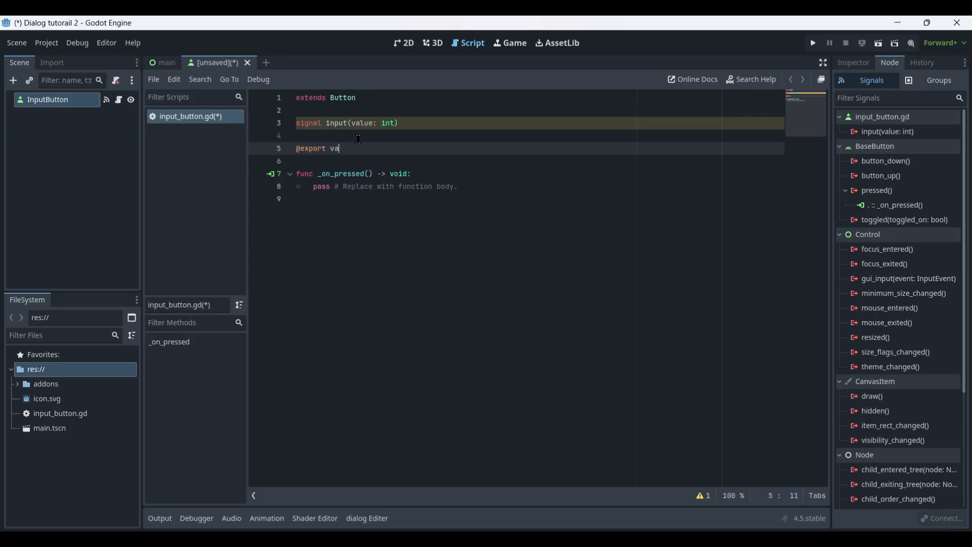
text(r input_)
text(vual)
key(BackSpace)
key(BackSpace)
key(BackSpace)
text(lue: int)
Replace the placeholder body of _on_pressed with "input.emit(input_value)" and save the scene as input_button.tscn in the project root.
drag(459, 187, 319, 190)
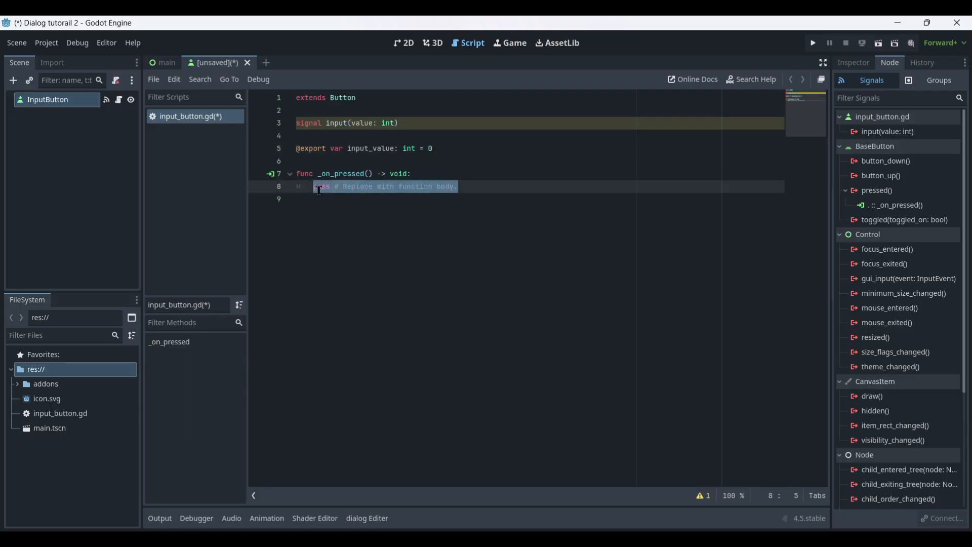
text(int)
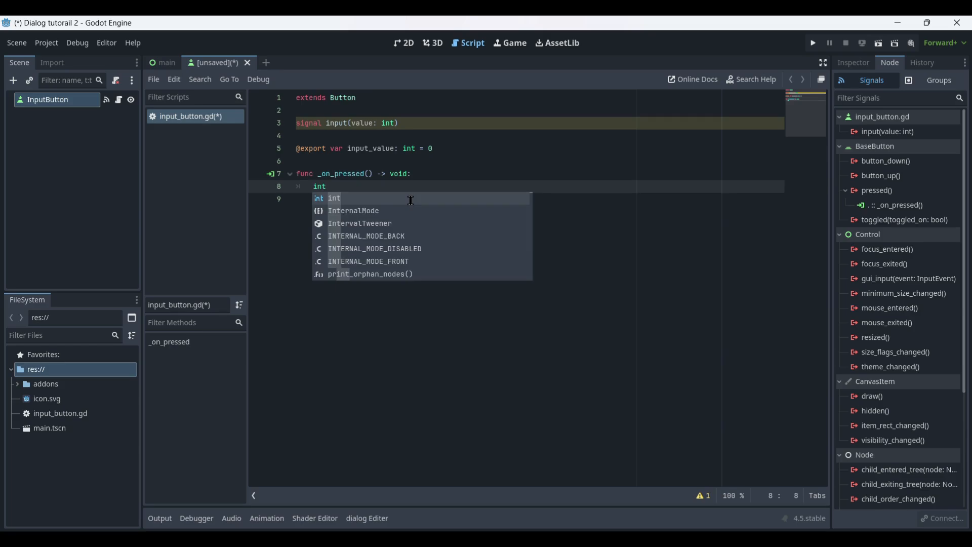
key(BackSpace)
key(Return)
text(.)
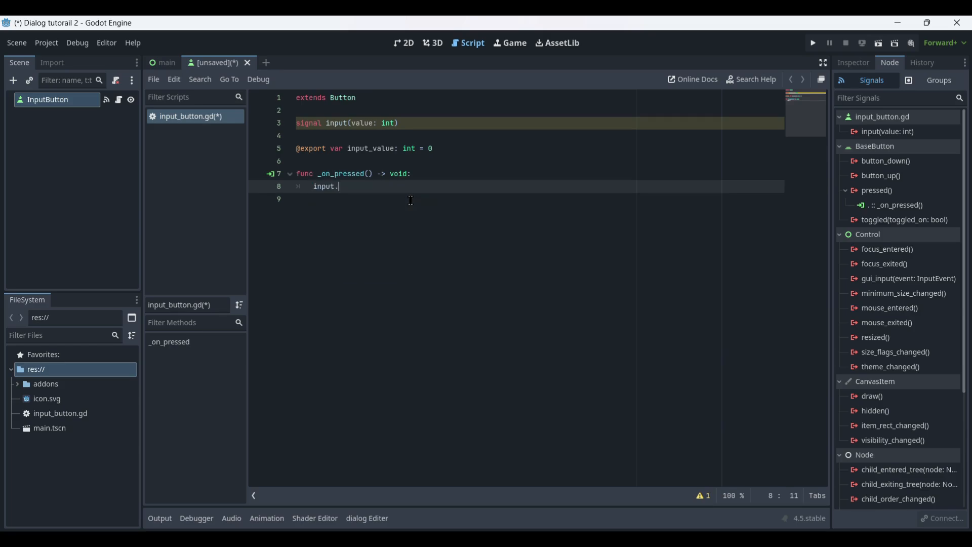
text(emit(i)
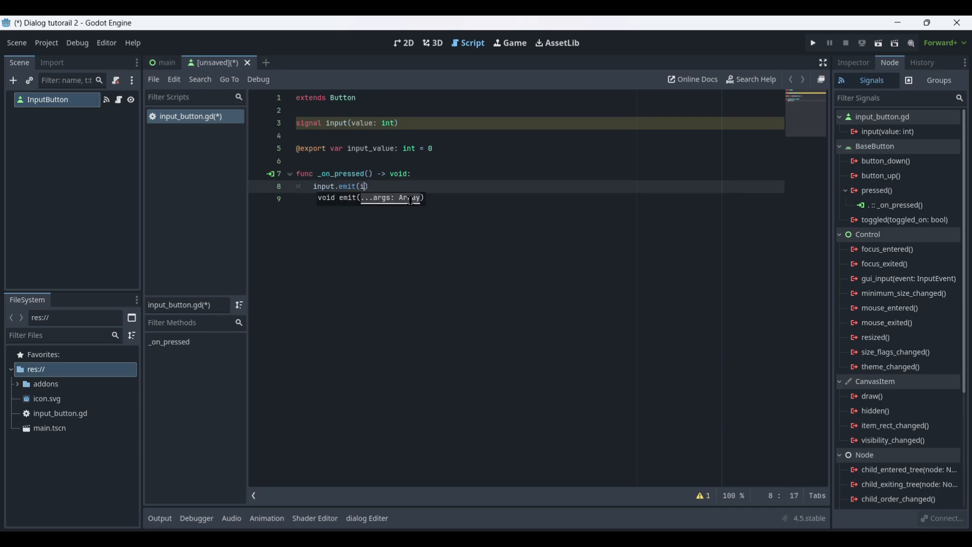
text(nput)
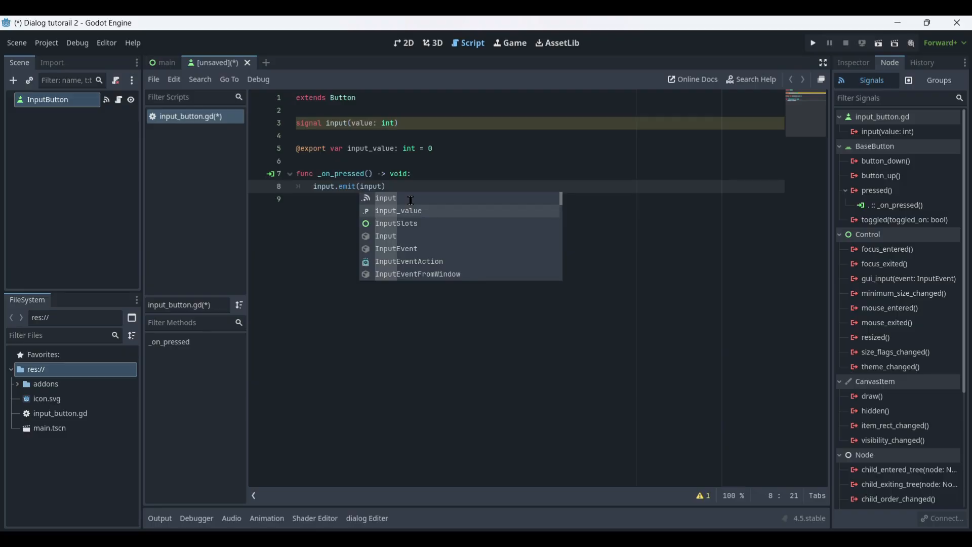
key(Return)
key(ctrl+s)
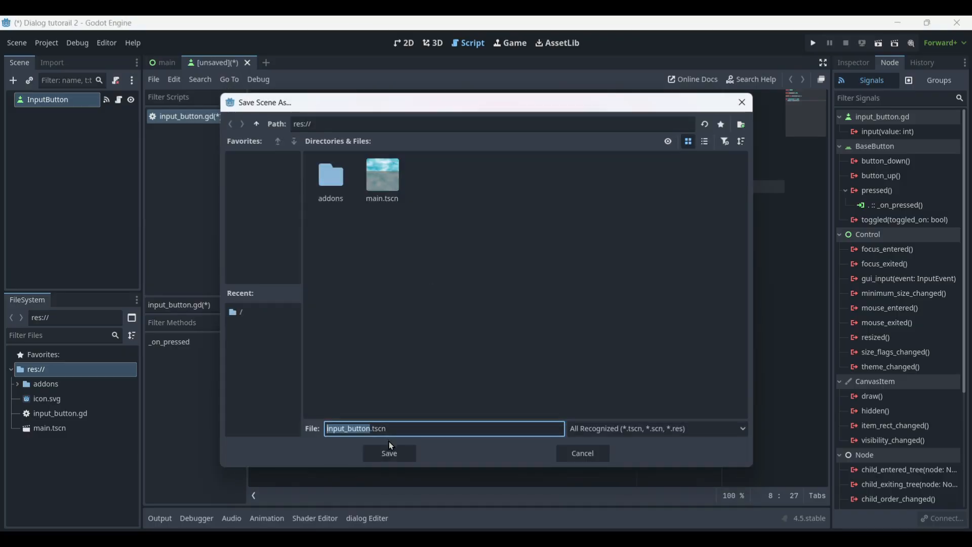
click(391, 448)
Instantiate input_button.tscn as a child of the VBoxContainer beside TextBox in the main scene.
click(162, 63)
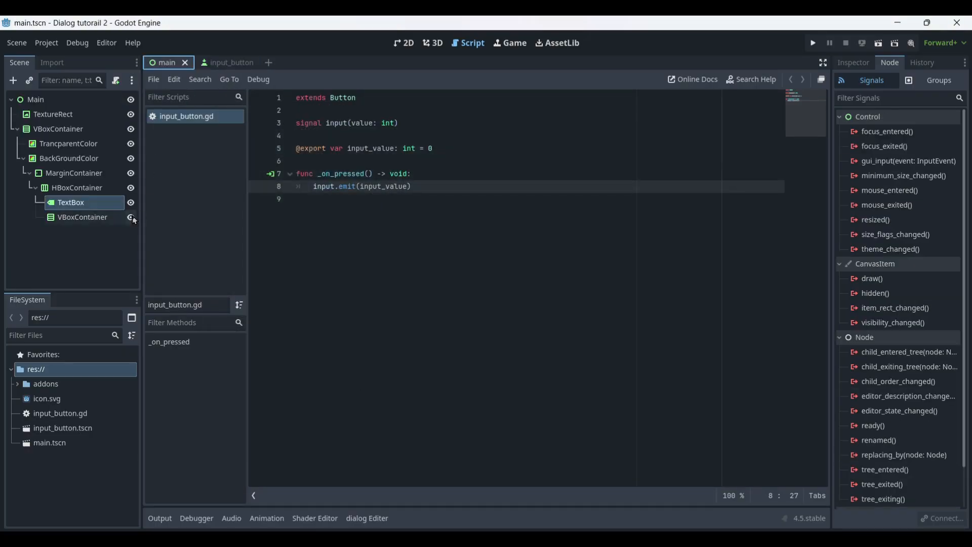
click(81, 219)
key(ctrl+shift+a)
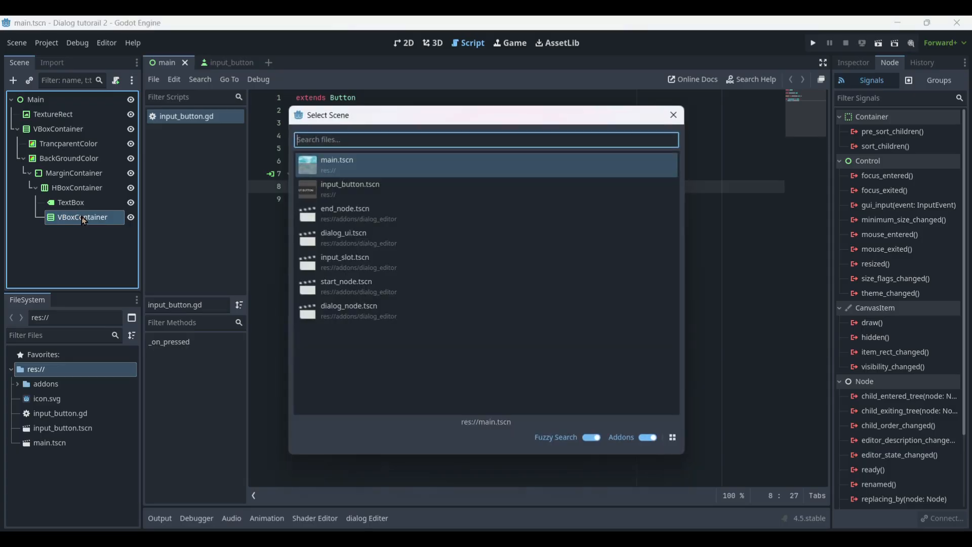
double_click(390, 185)
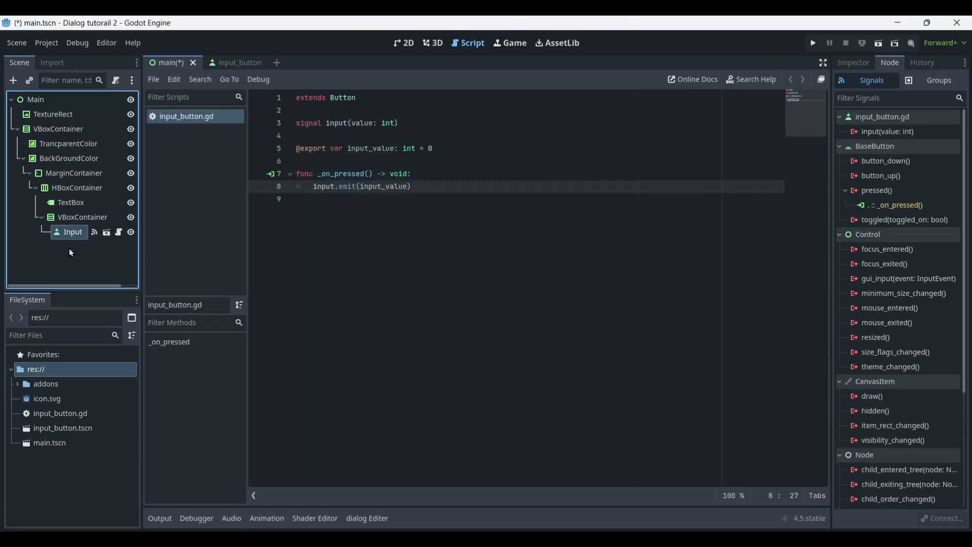
Duplicate the input button in the VBoxContainer beside TextBox and set the copy's Input Value to 1.
key(ctrl+d)
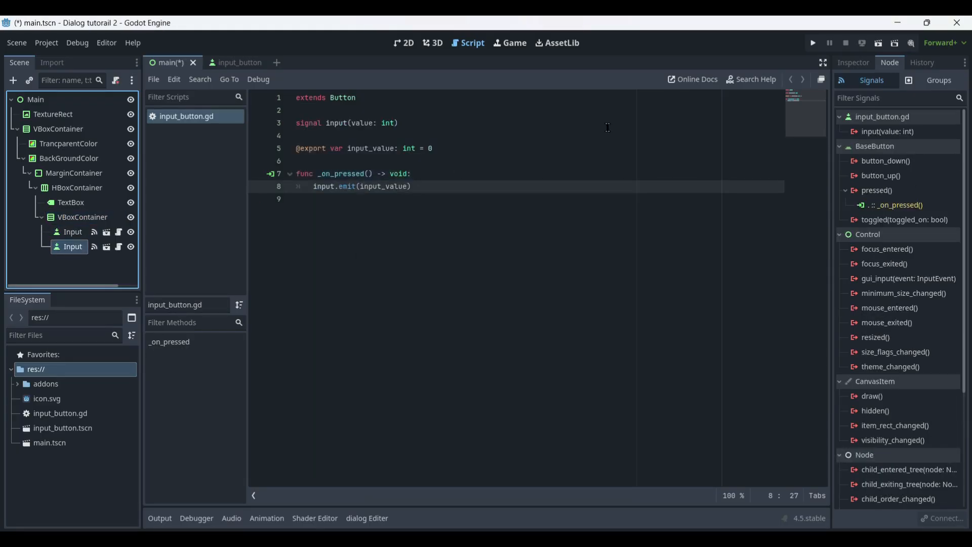
click(873, 62)
click(920, 150)
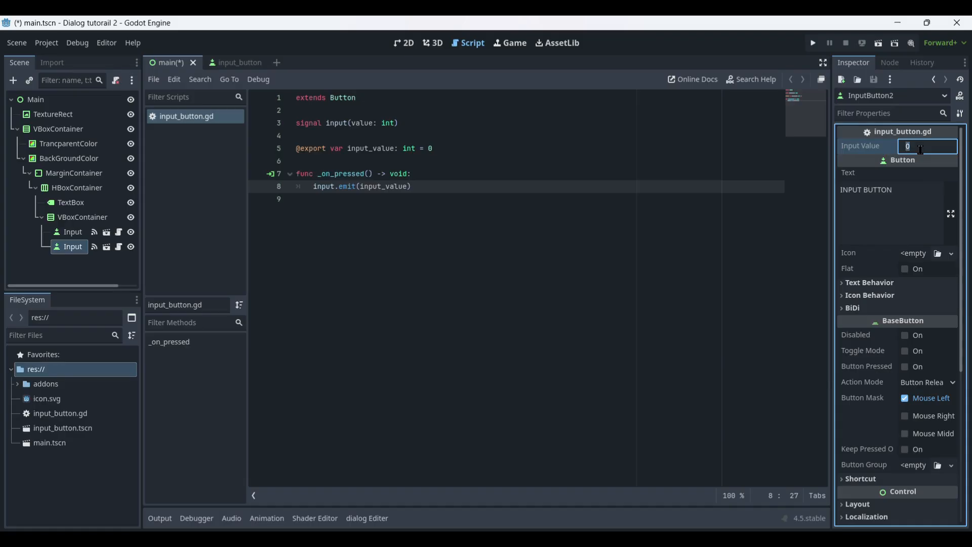
text(1)
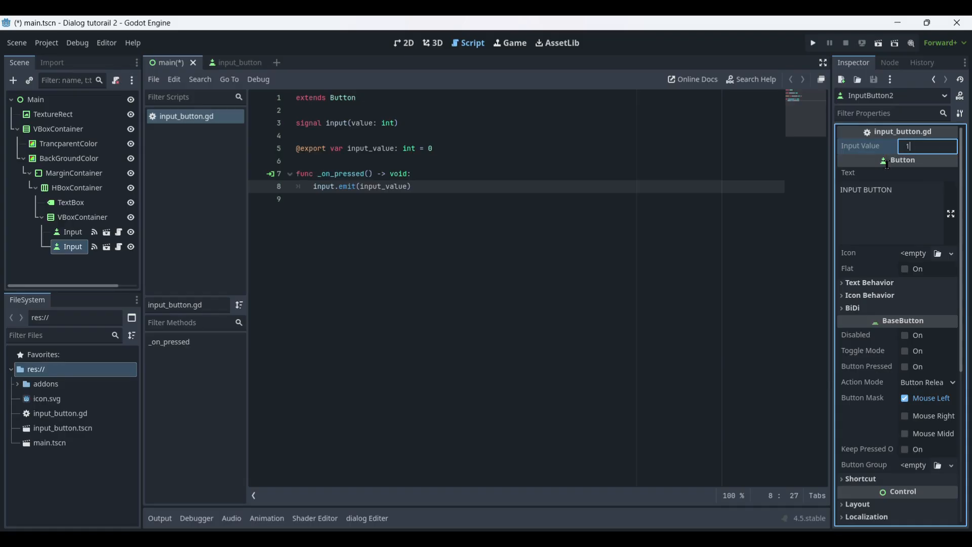
click(70, 233)
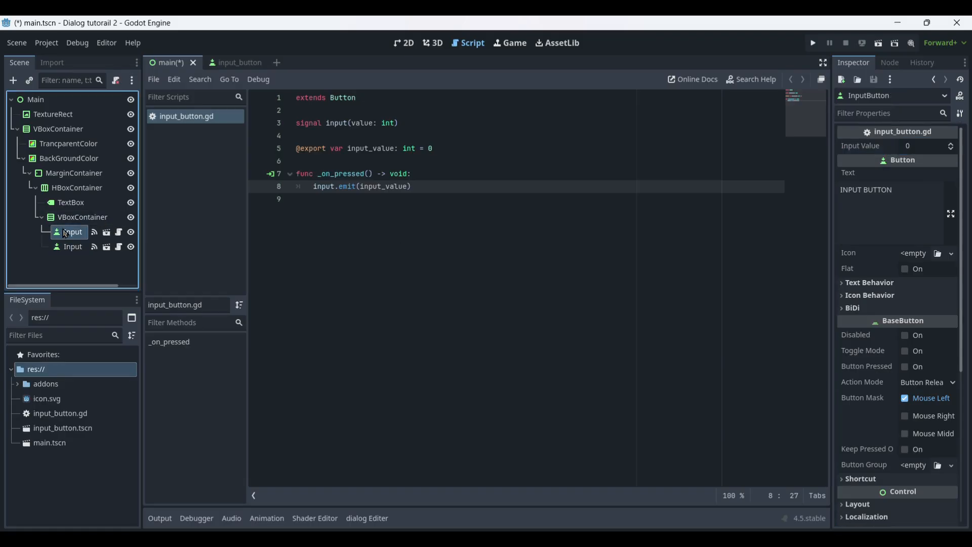
Set the Alignment of the VBoxContainer holding the input buttons to Center in the 2D view and save the main scene.
click(404, 43)
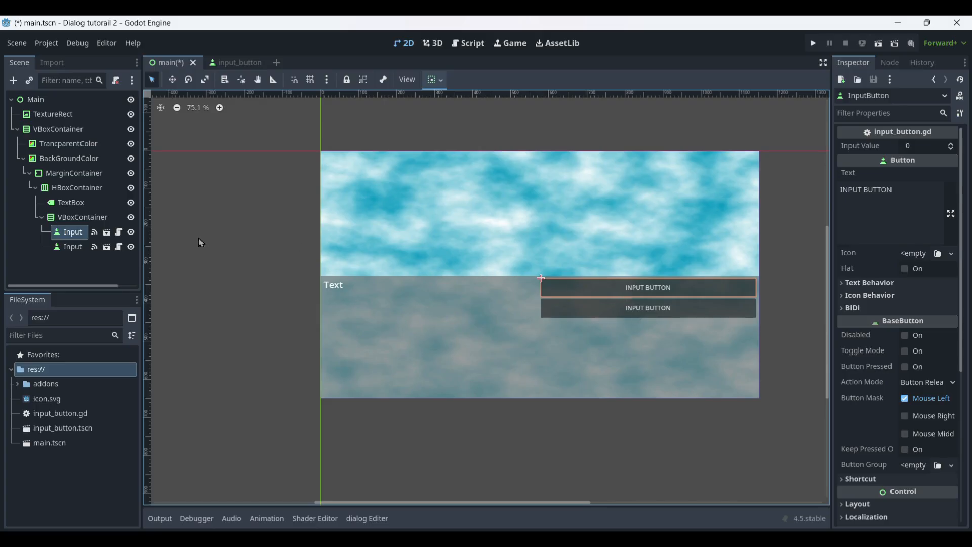
click(81, 218)
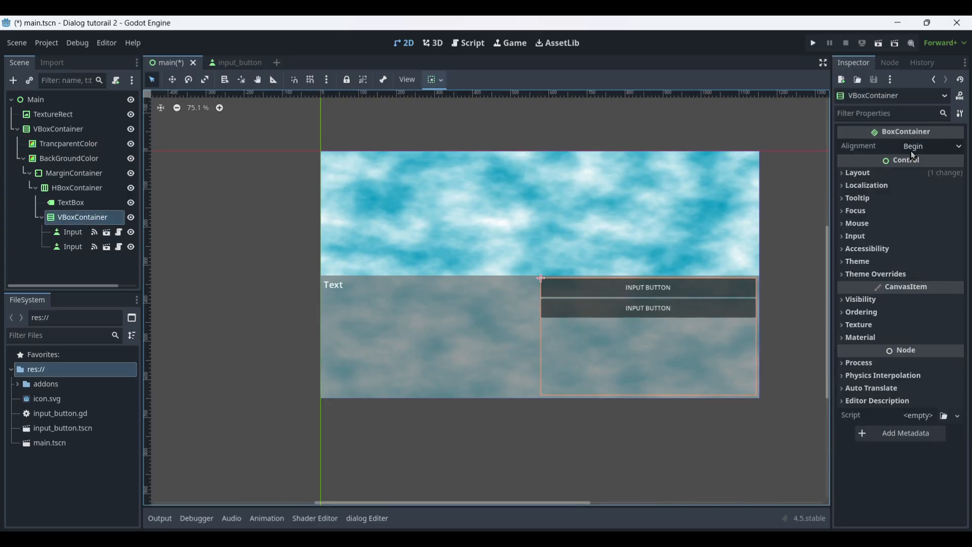
click(913, 156)
click(917, 176)
middle_drag(606, 259, 566, 263)
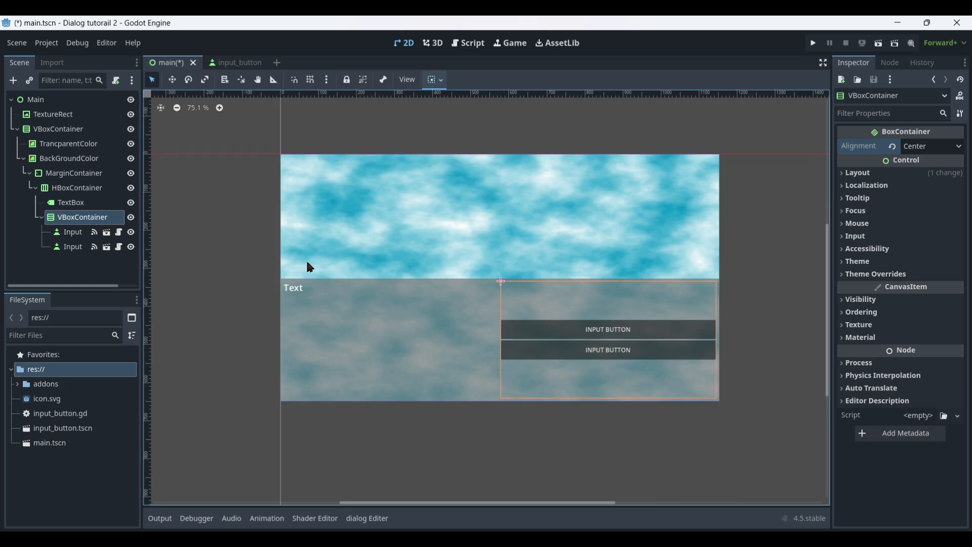
key(ctrl+s)
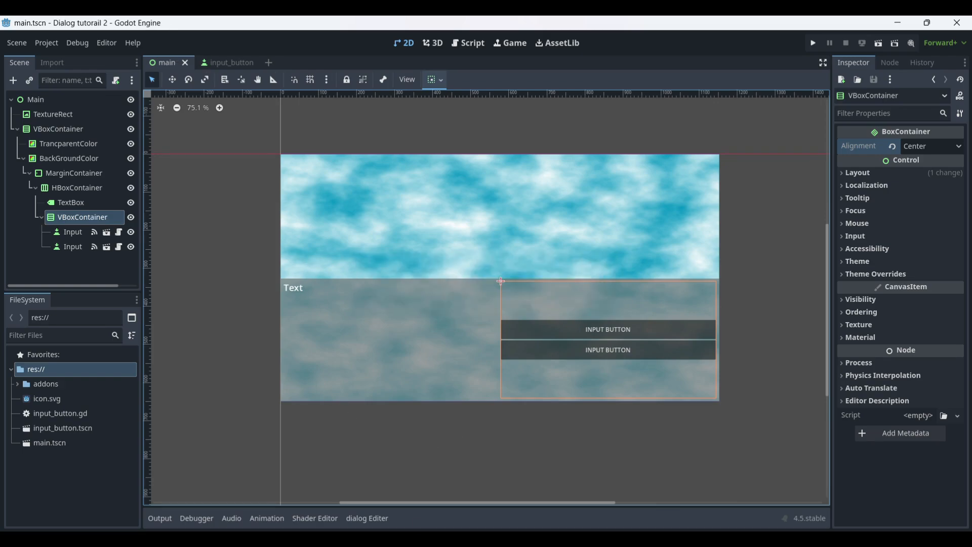
Open the dialog Editor, enlarge its graph area, and separate the End node from the Start node.
click(369, 518)
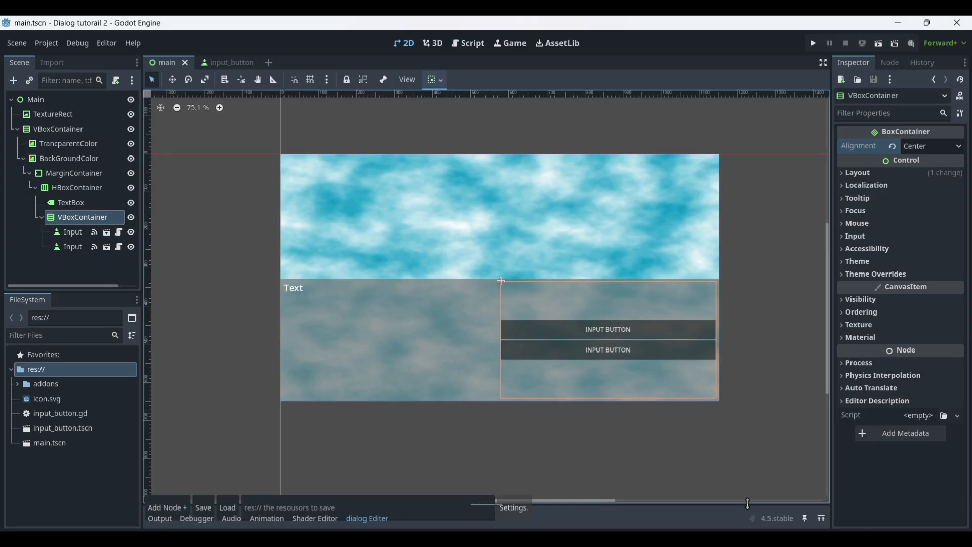
drag(748, 504, 722, 231)
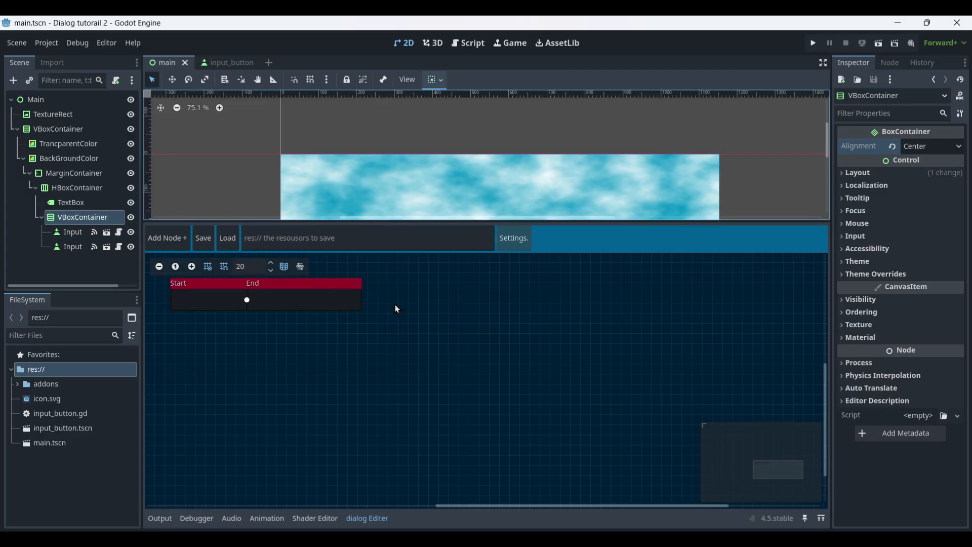
drag(344, 290, 578, 304)
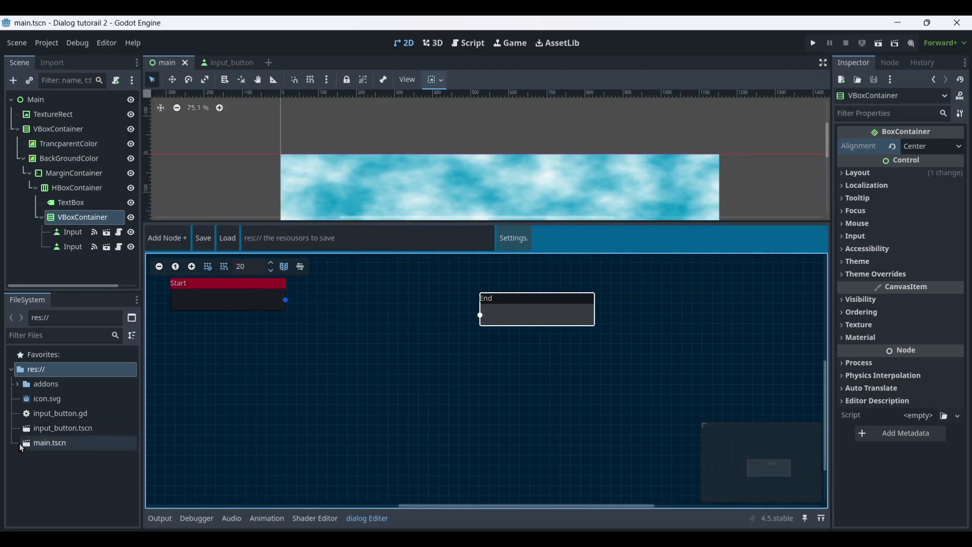
Create a new DialogPathResourse resource and save it as demo.tres in the project root.
right_click(84, 476)
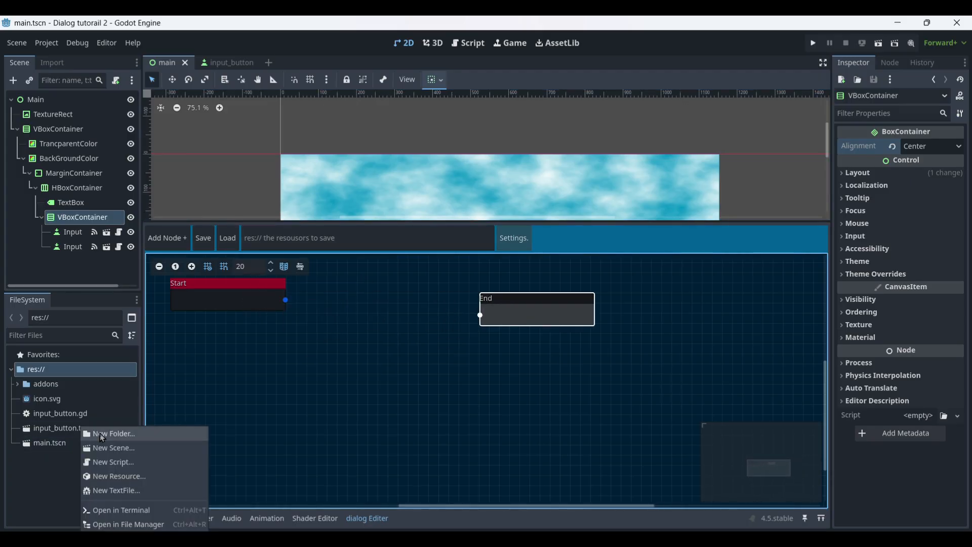
click(115, 476)
text(da)
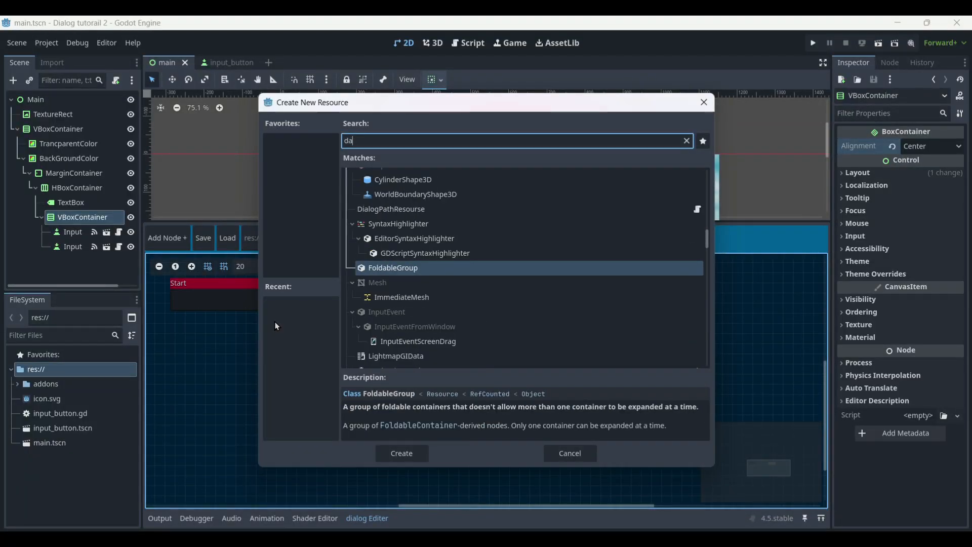
text(ilo)
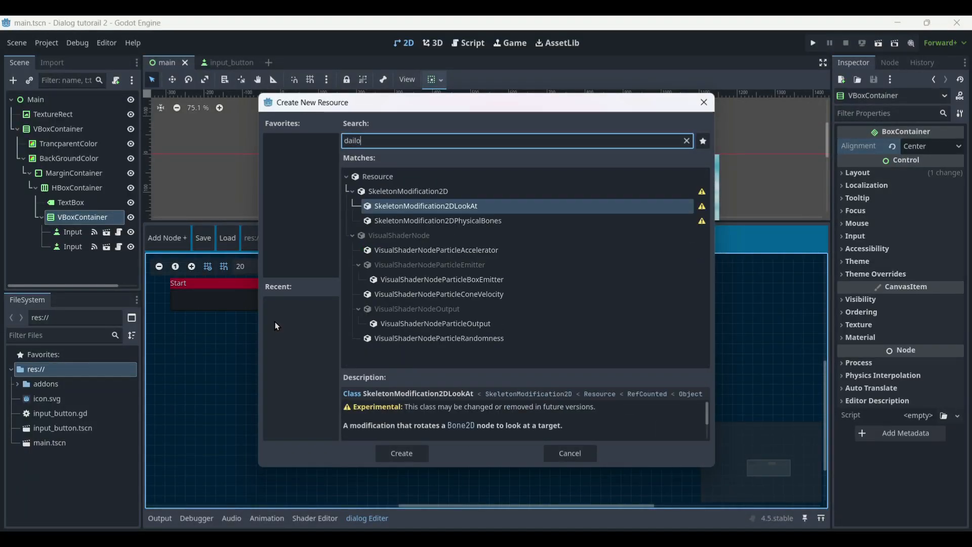
key(BackSpace)
key(BackSpace)
key(BackSpace)
key(BackSpace)
key(BackSpace)
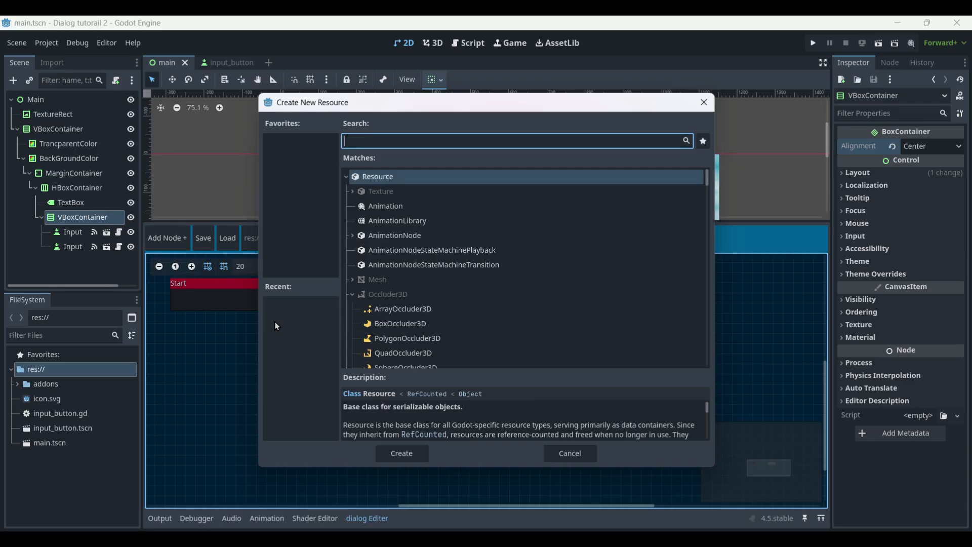
text(dial)
key(Return)
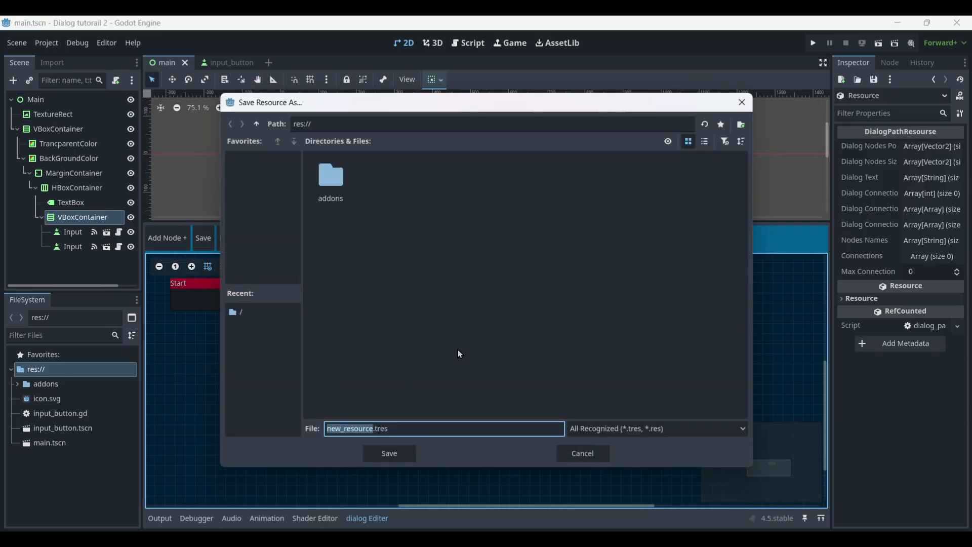
text(demo)
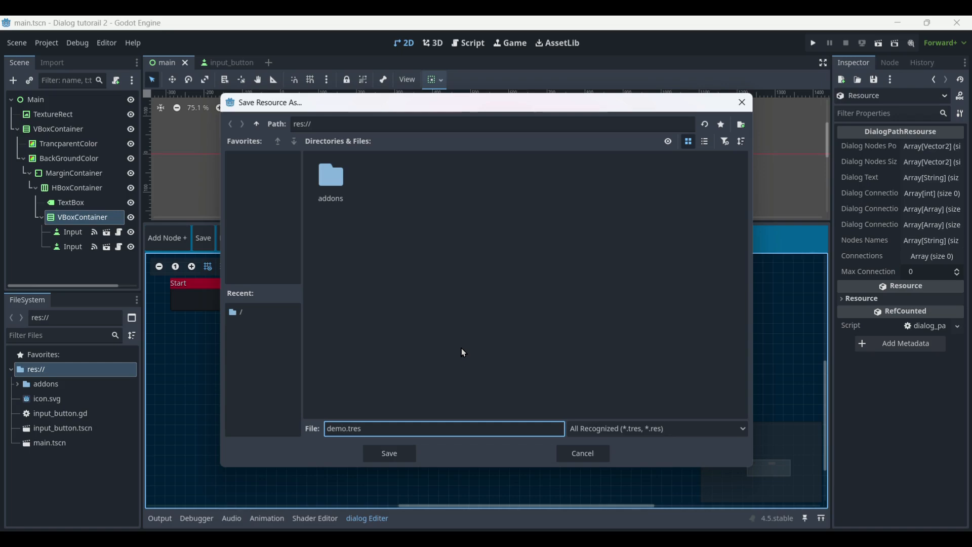
key(Return)
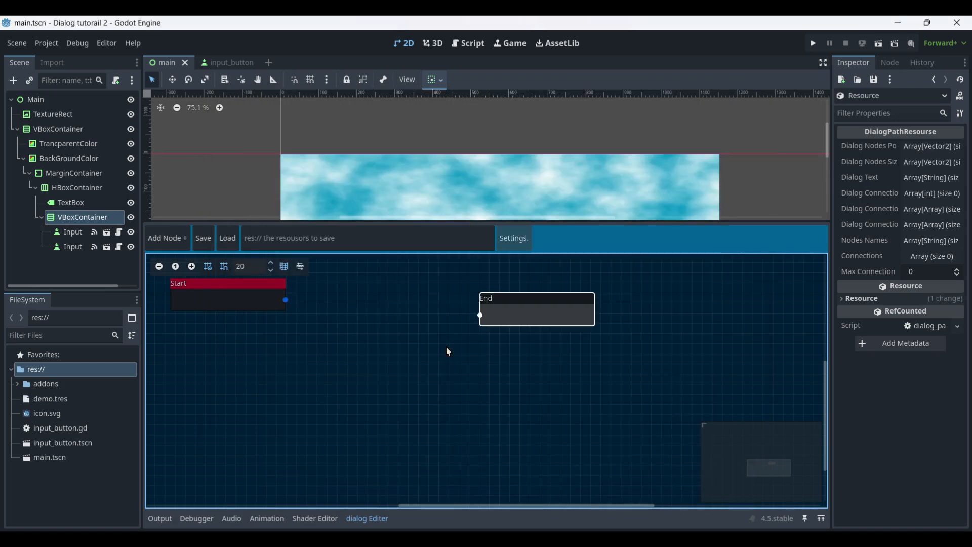
Enter res://demo.tres as the resource path in the dialog editor.
click(298, 244)
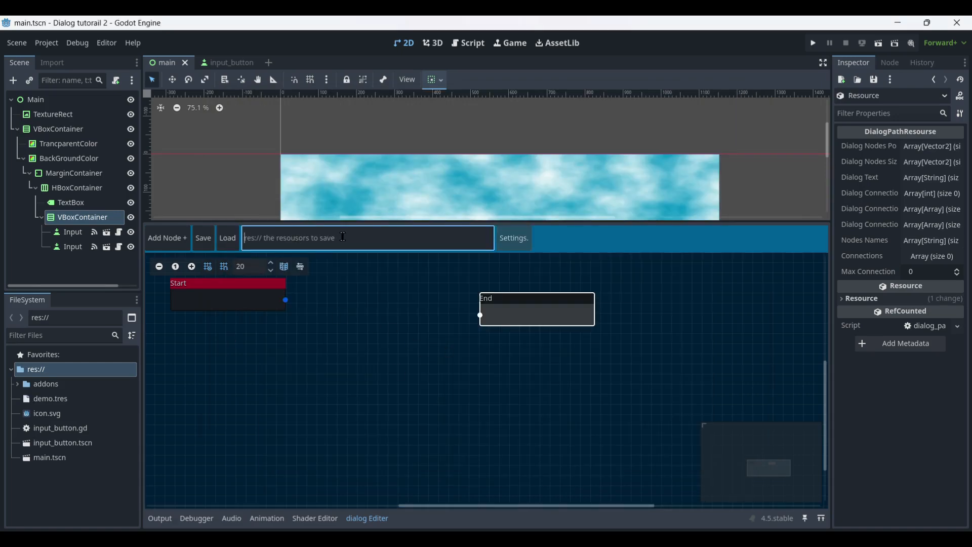
click(66, 400)
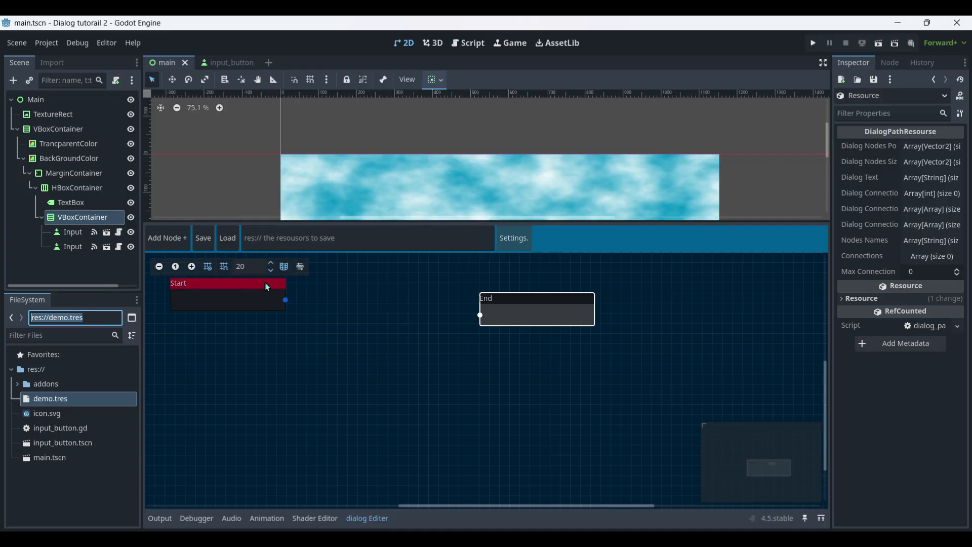
click(377, 229)
text(res://demo.tres)
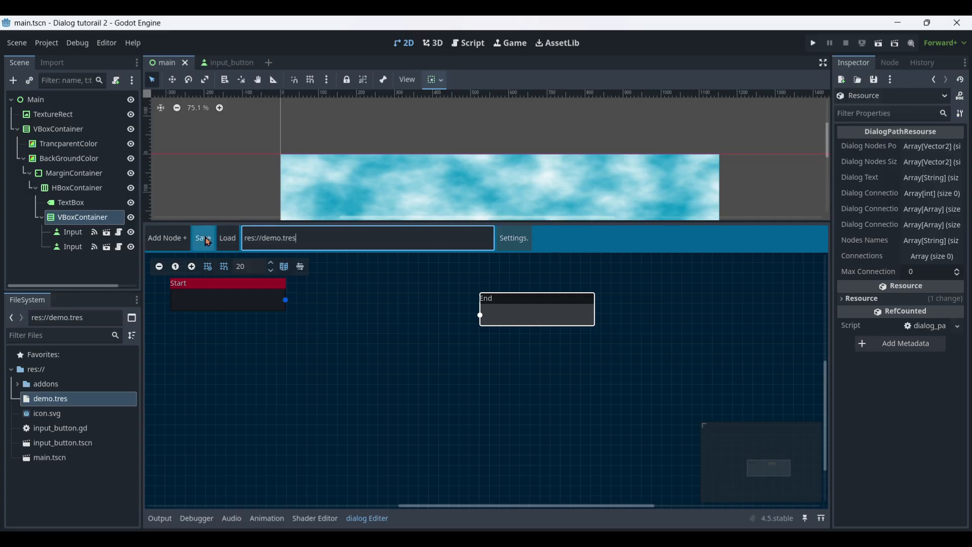
Move the End node farther from the Start node to make room between them in the dialog graph.
middle_drag(331, 319, 330, 361)
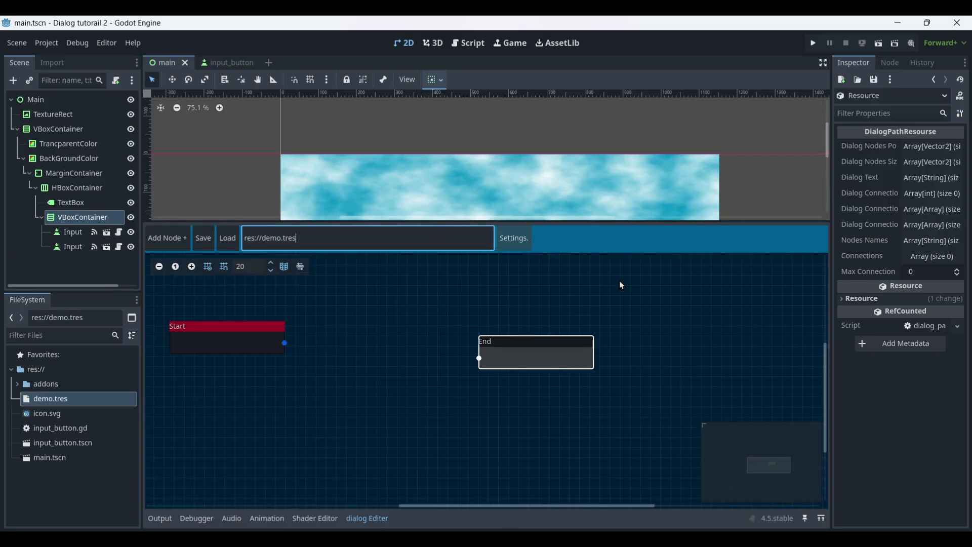
drag(552, 347, 653, 327)
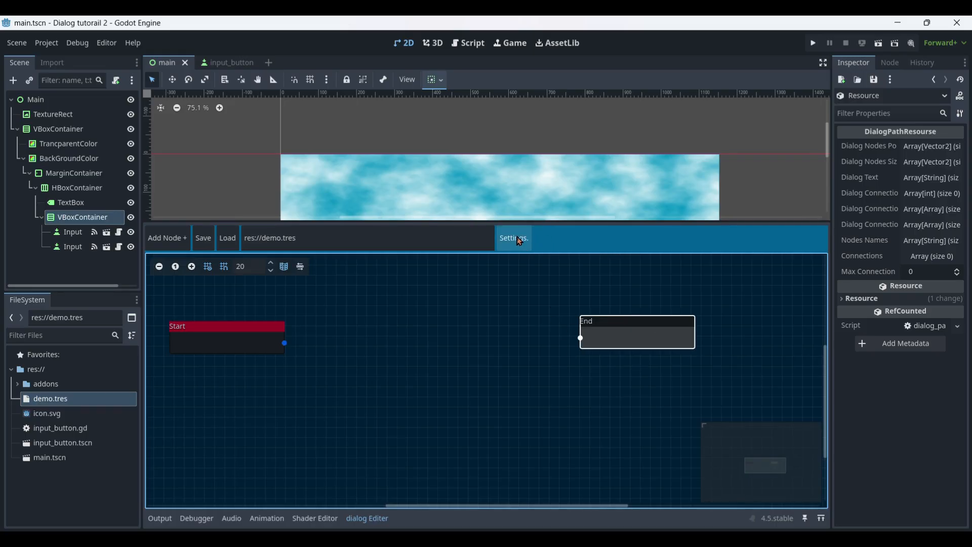
middle_drag(370, 312, 259, 290)
middle_drag(302, 319, 328, 330)
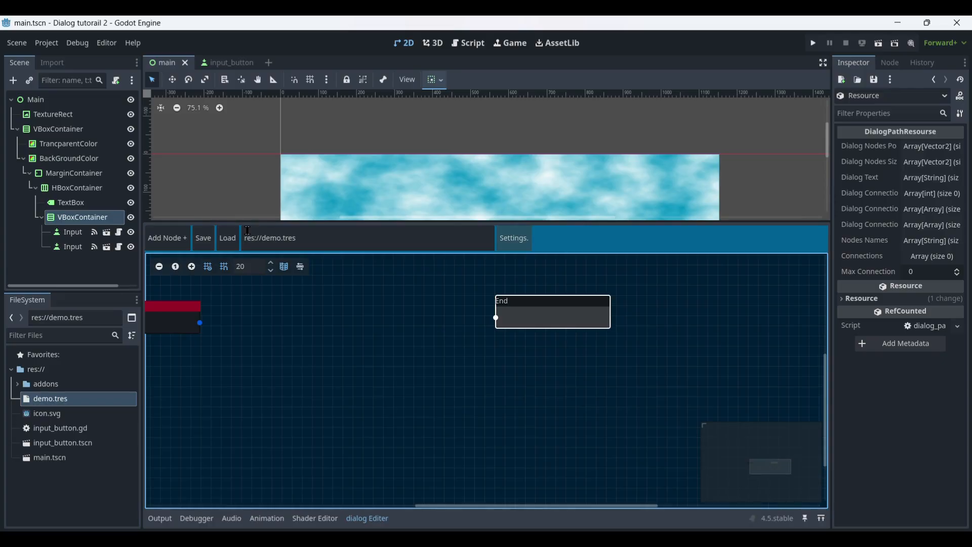
Create a Dialog node connected from the Start node's output.
click(247, 237)
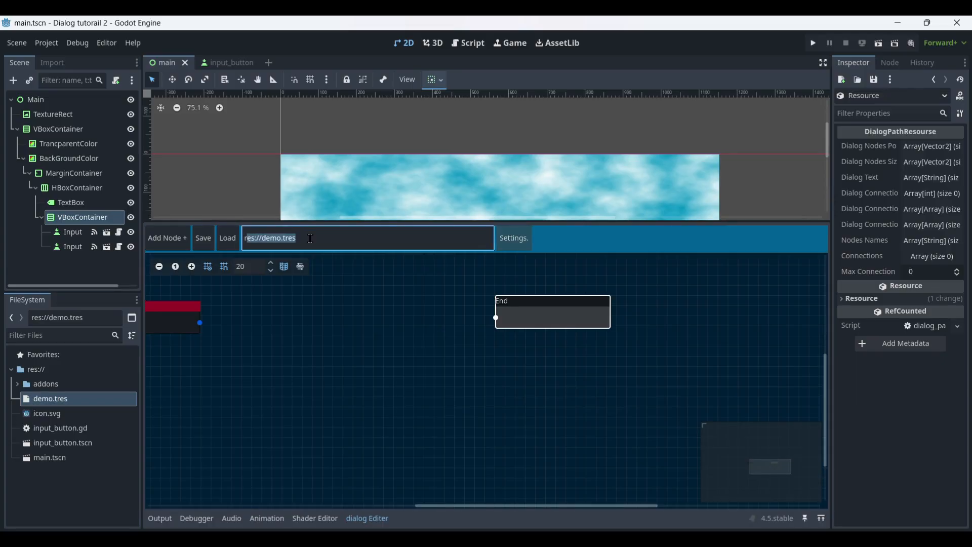
drag(246, 238, 334, 245)
click(271, 333)
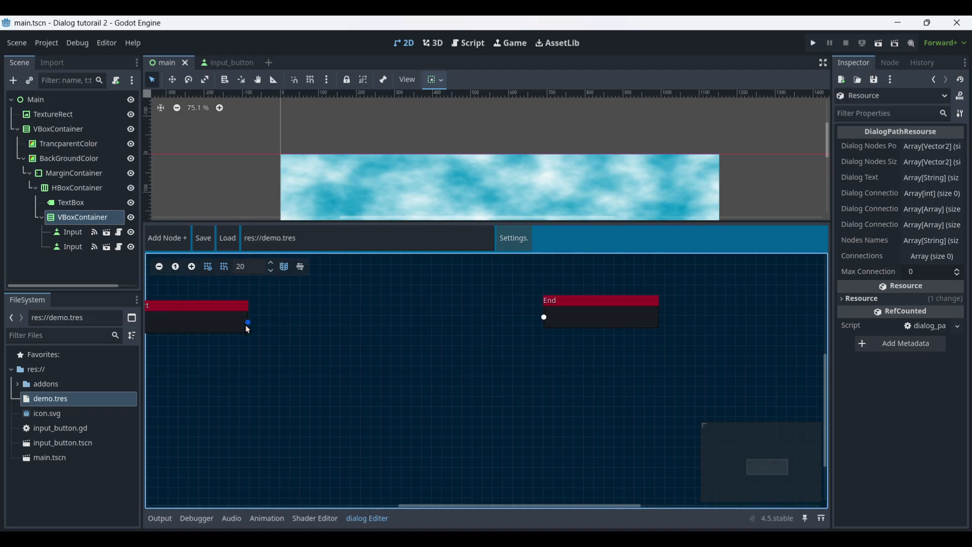
drag(249, 323, 342, 325)
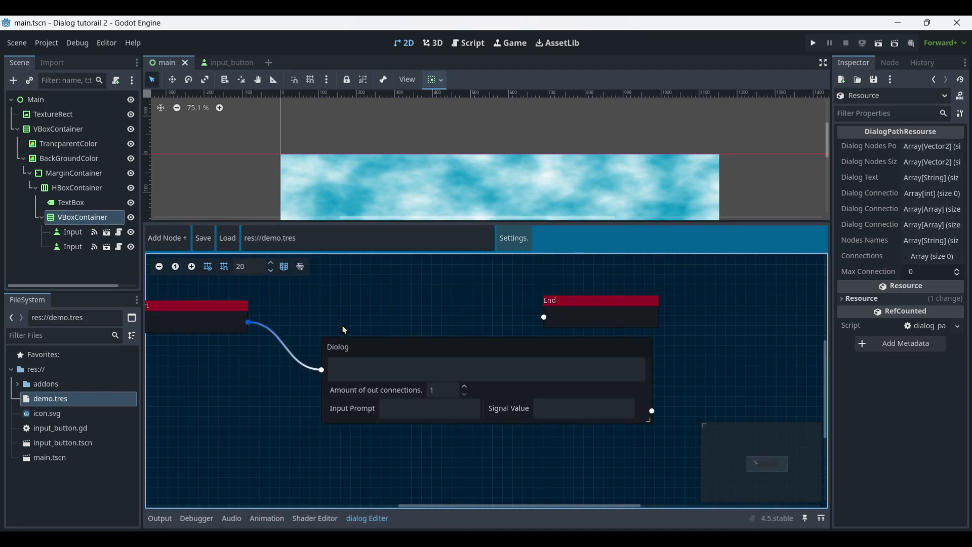
Add a second, unconnected Dialog node to the graph and delete it.
click(167, 238)
click(379, 287)
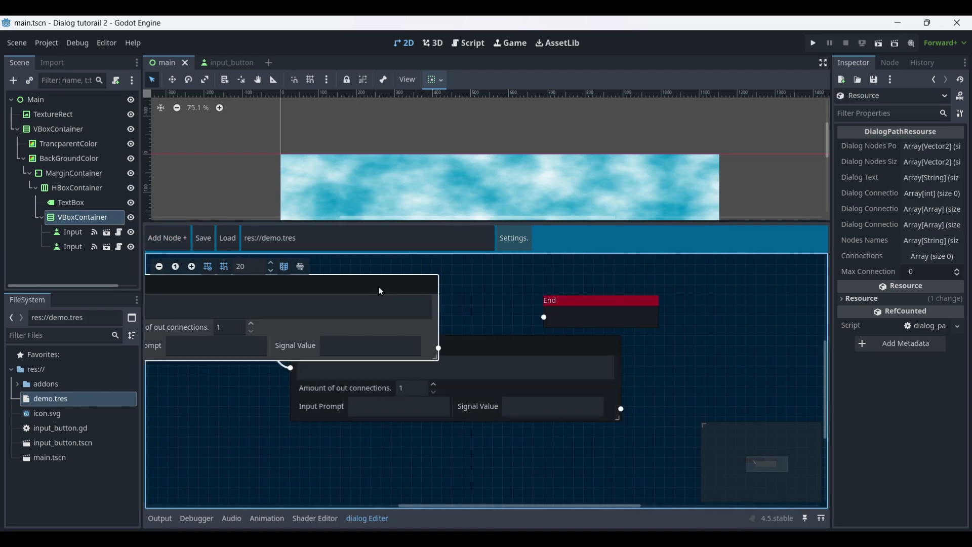
key(Delete)
Reposition the End node beyond the output side of the Dialog node.
middle_drag(546, 309, 446, 309)
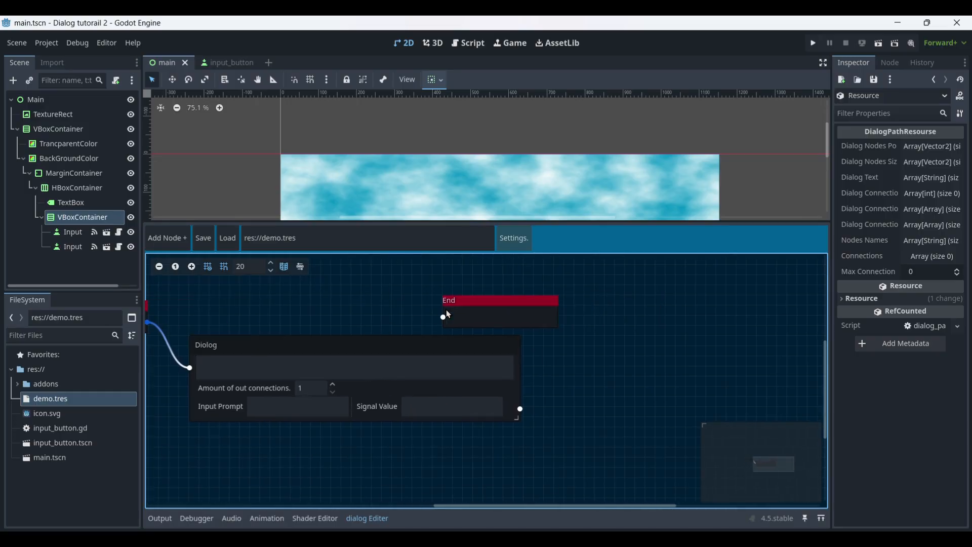
drag(499, 299, 752, 320)
Compare the Dialog node's text and Input Prompt fields with the TextBox label and input buttons in the main scene.
click(458, 377)
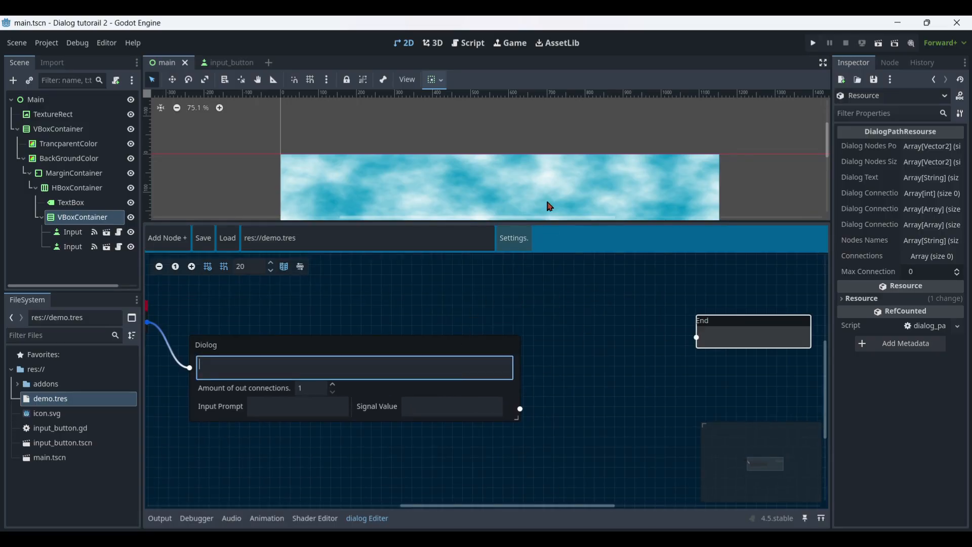
scroll(537, 187, down, 1)
drag(546, 221, 547, 368)
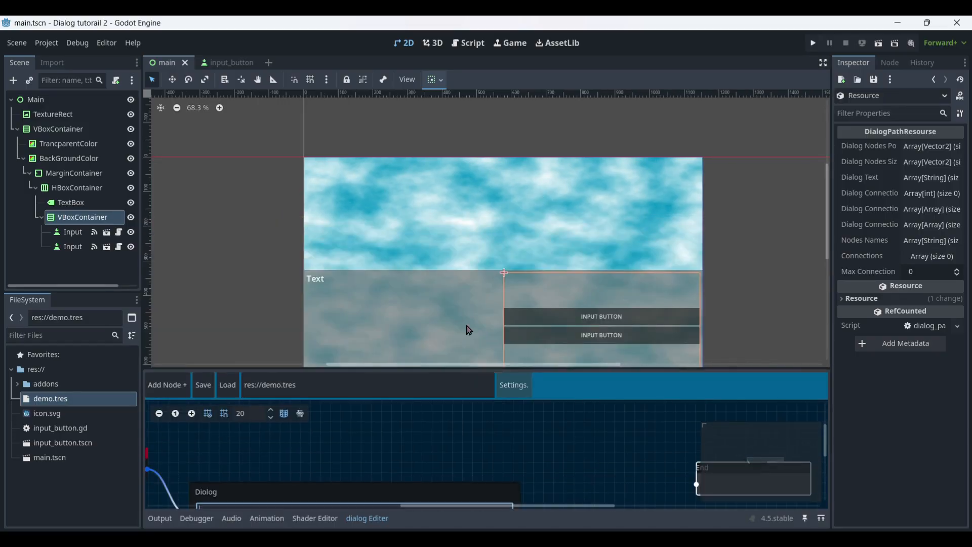
click(332, 290)
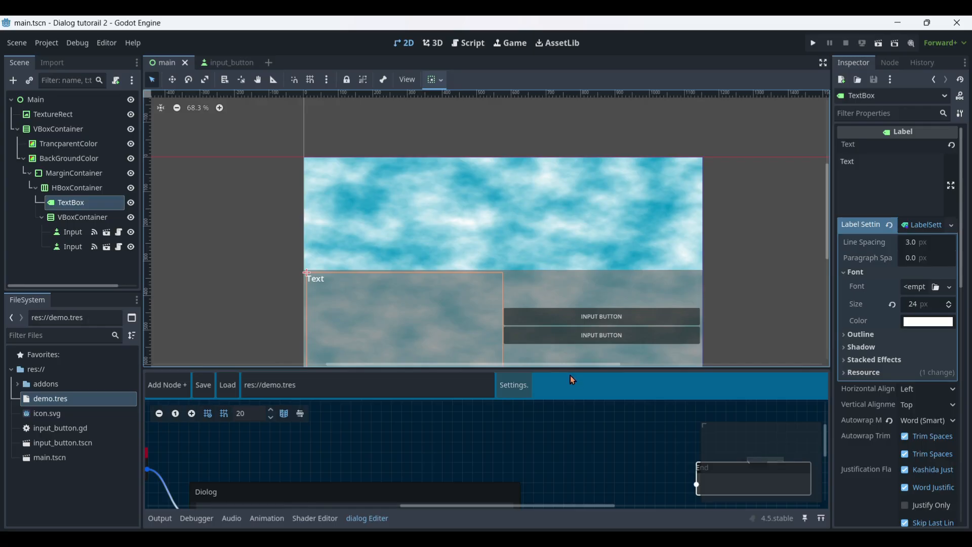
drag(573, 370, 572, 278)
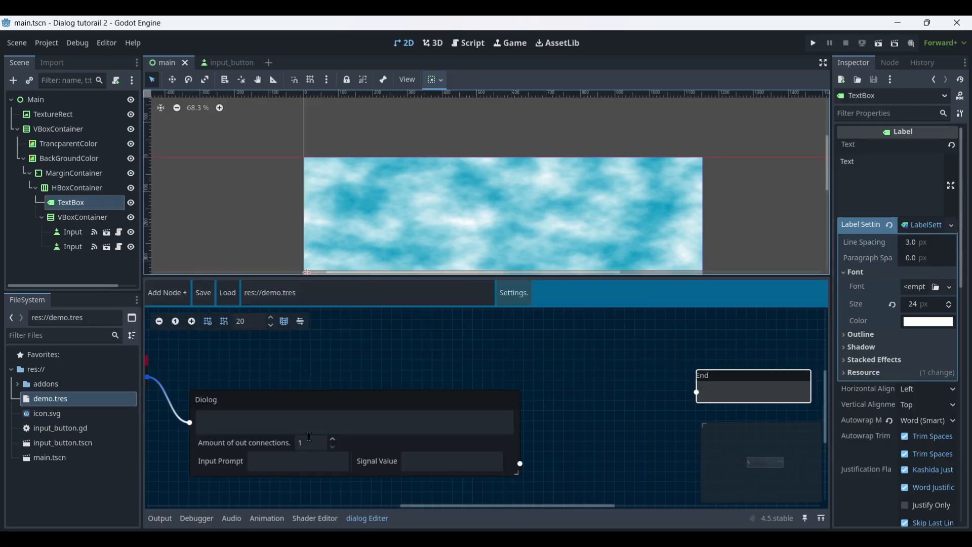
click(311, 468)
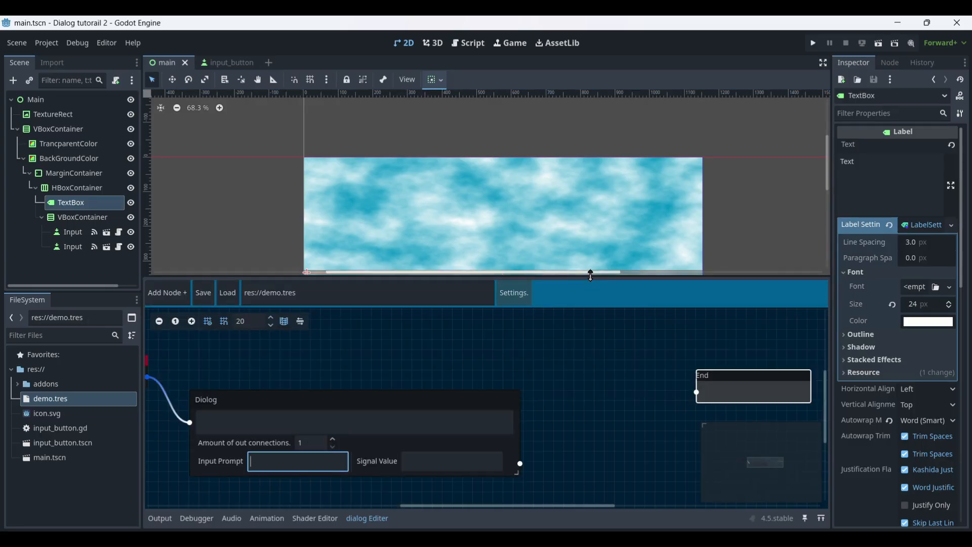
drag(591, 275, 581, 381)
click(583, 316)
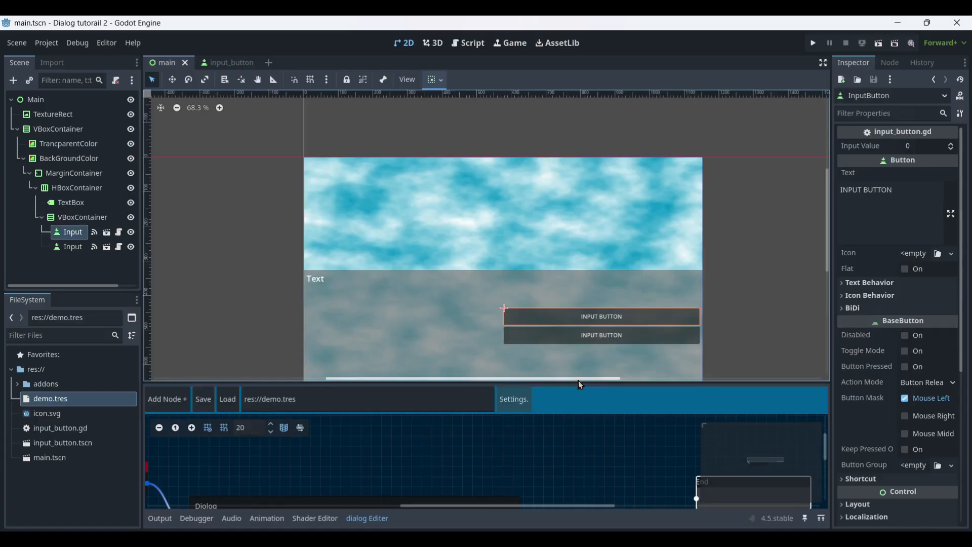
Enlarge the dialog graph area and set the Dialog node's amount of out connections to 2.
drag(579, 384, 582, 257)
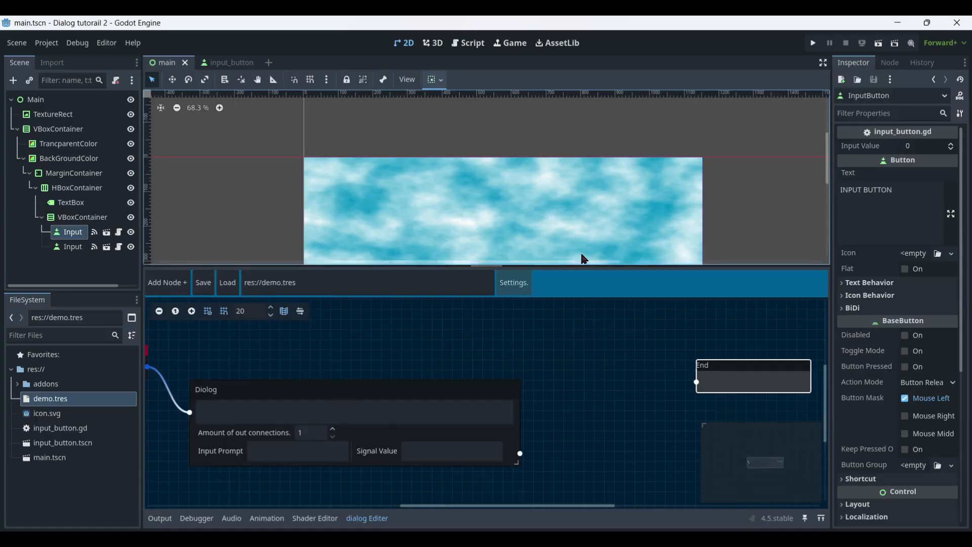
click(327, 465)
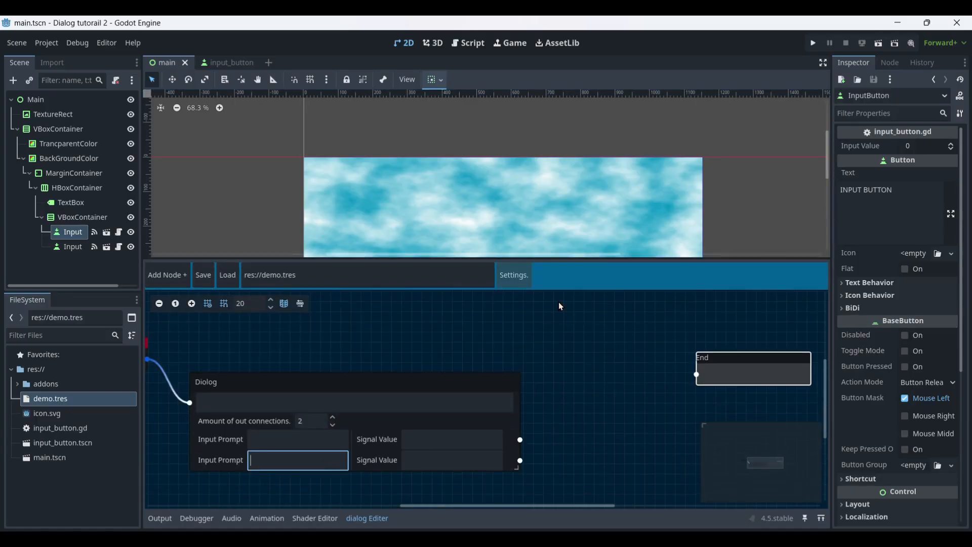
drag(612, 259, 604, 223)
click(588, 331)
Raise the Dialog node's amount of out connections to 10 and view the maximum input slots setting.
click(339, 386)
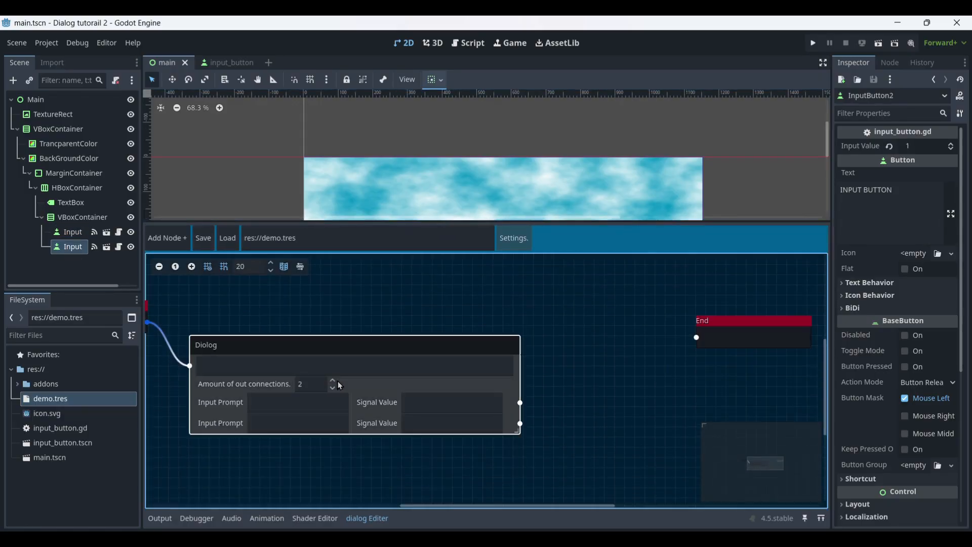
click(337, 380)
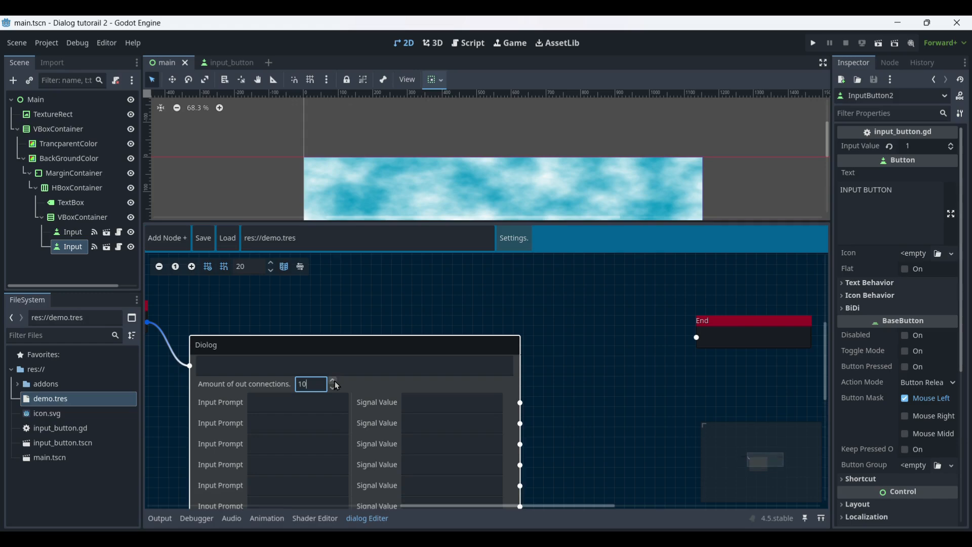
ctrl+scroll(406, 355, down, 3)
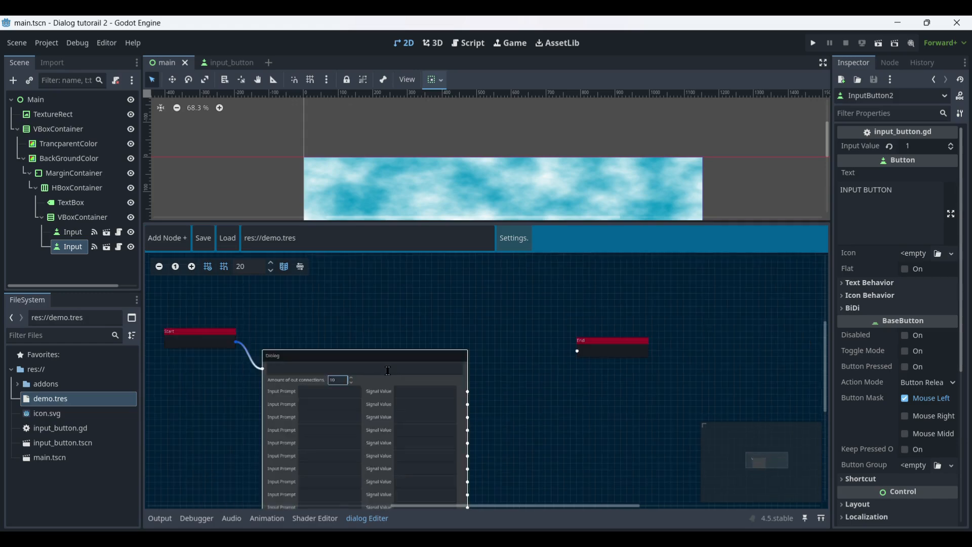
click(511, 239)
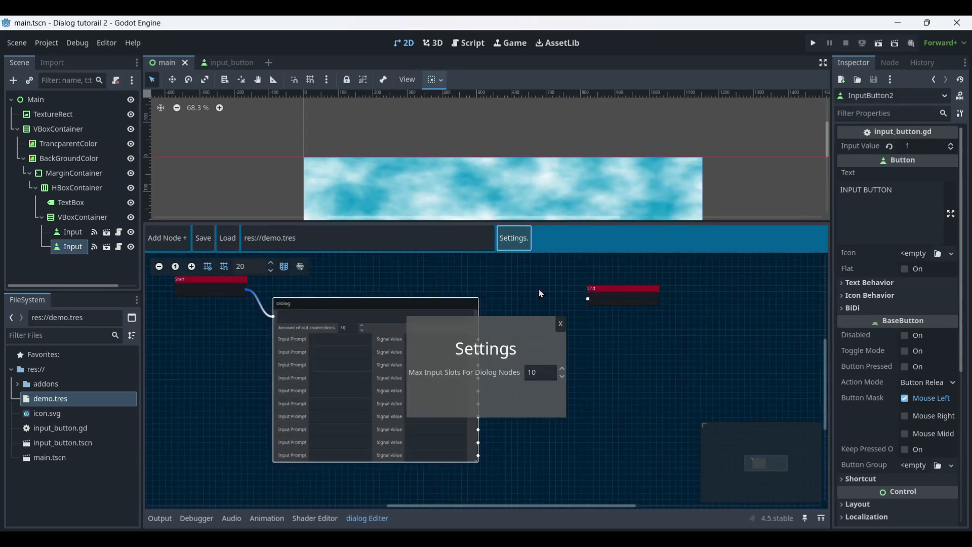
click(560, 325)
Set the Dialog node's out connections to 2 and the maximum input slots for dialog nodes to 100.
click(347, 328)
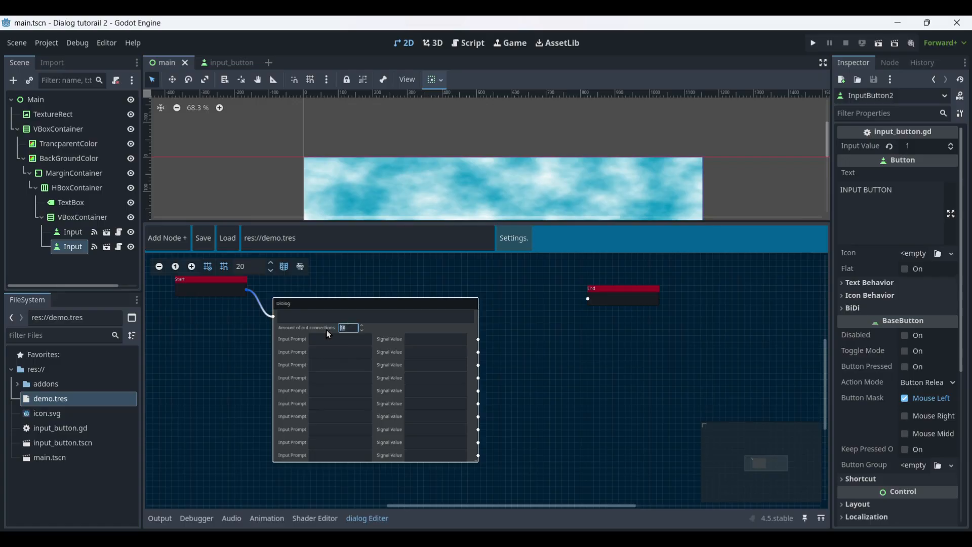
text(2)
click(514, 238)
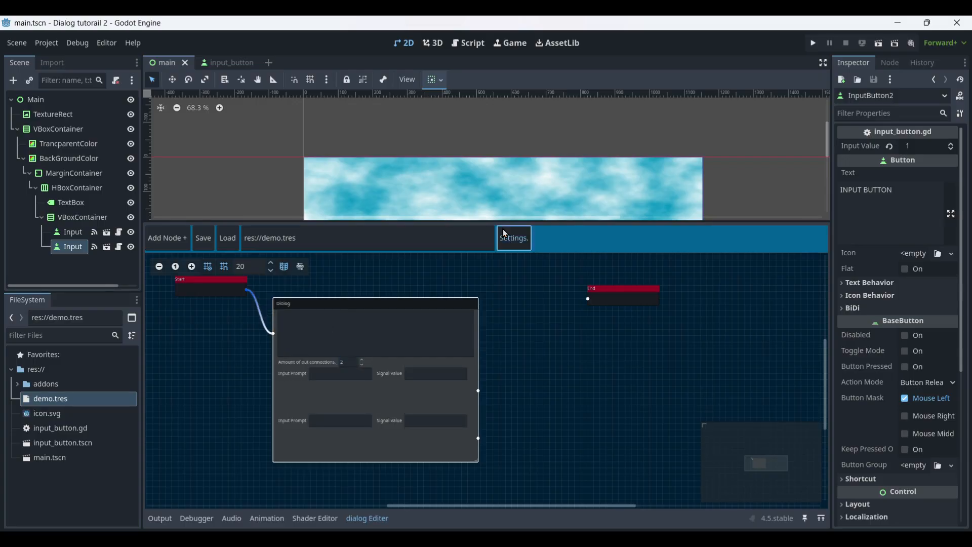
click(546, 375)
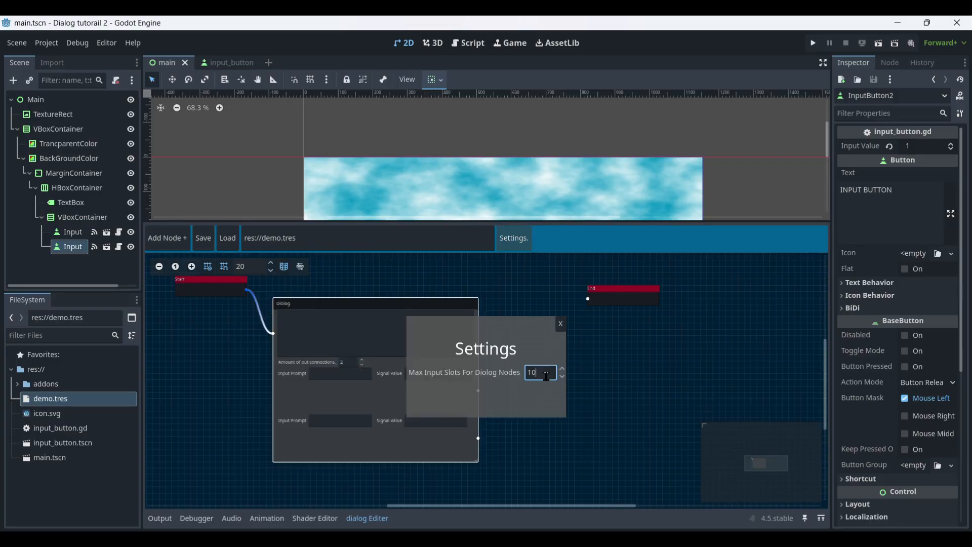
text(0)
click(560, 324)
Set the Dialog node's amount of out connections to 100 and look over the extended list of input prompts.
click(349, 362)
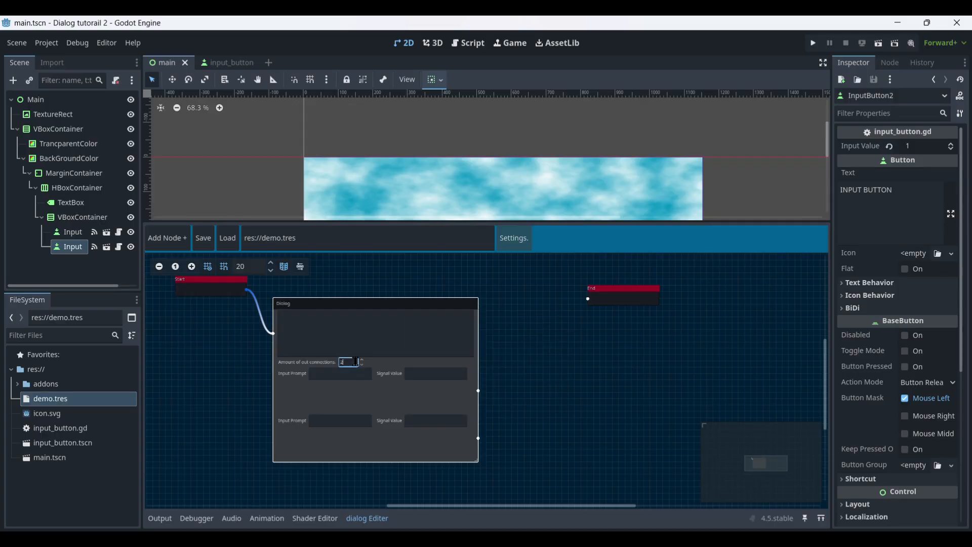
text(100)
key(Return)
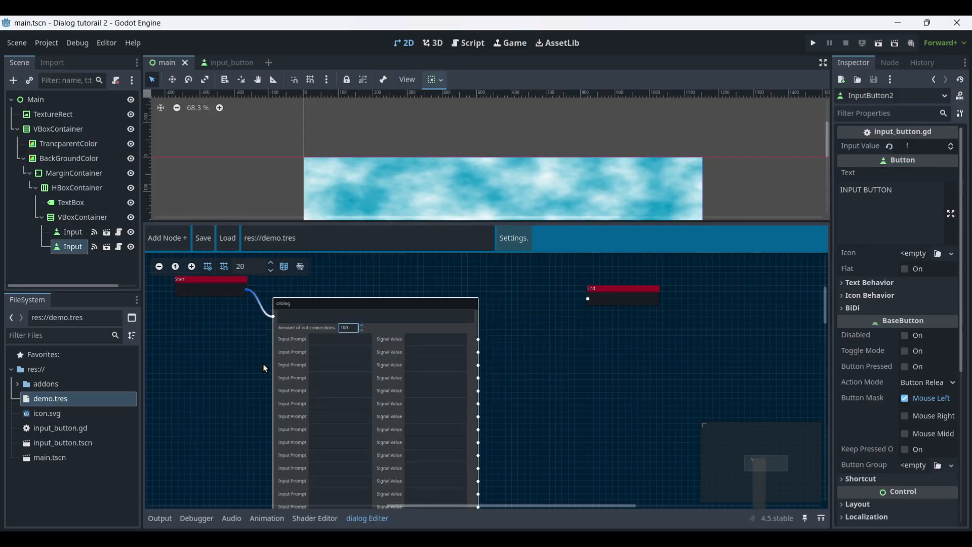
ctrl+scroll(514, 327, down, 2)
scroll(517, 354, down, 10)
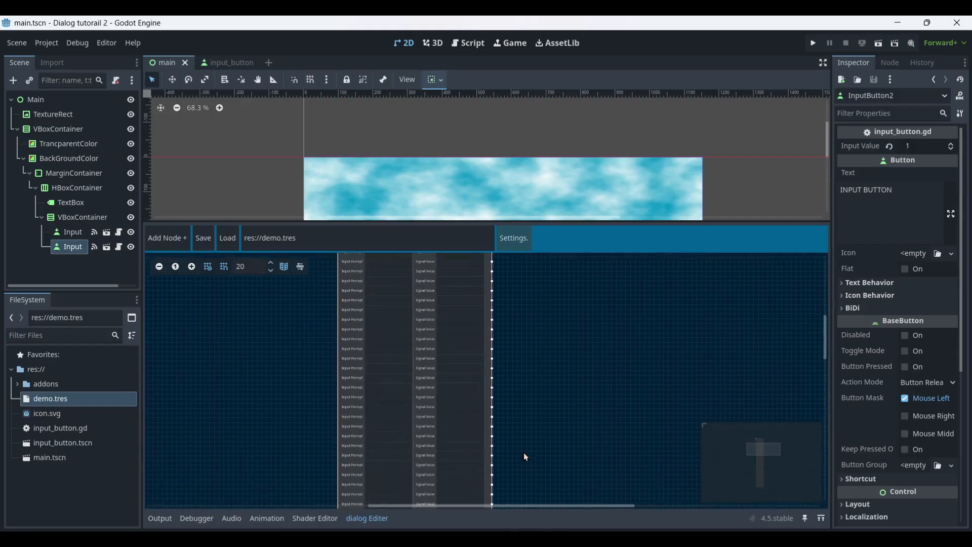
scroll(522, 390, up, 8)
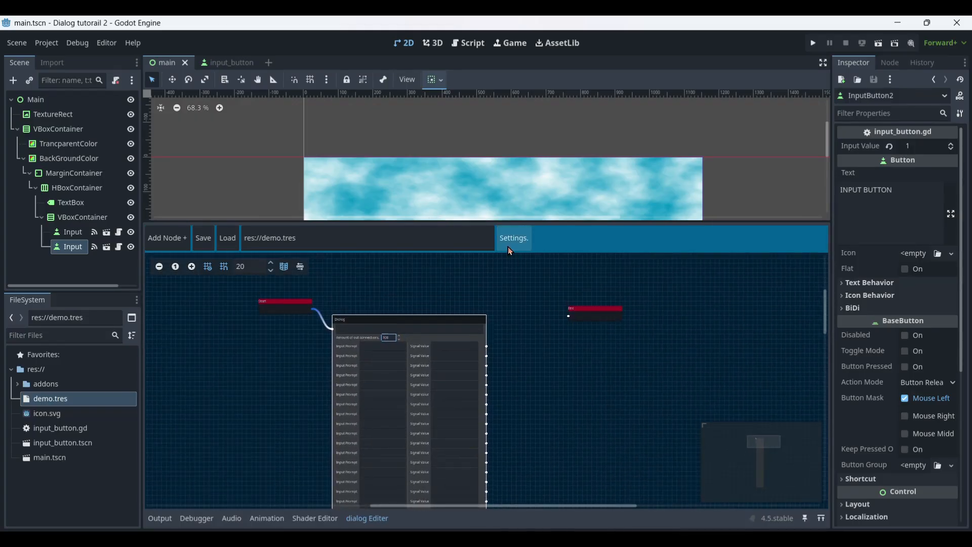
Set the maximum input slots for dialog nodes to 2 in the plug-in's settings.
click(511, 243)
double_click(537, 371)
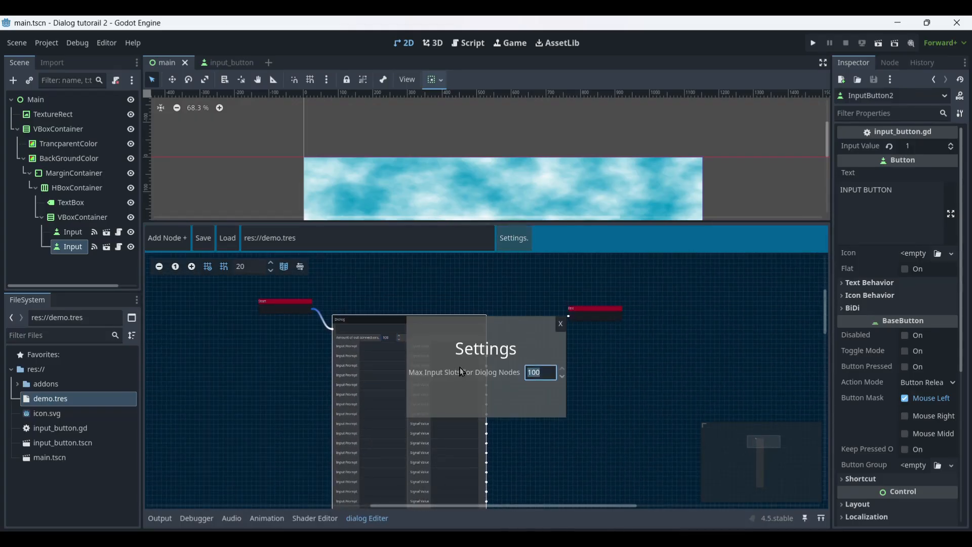
text(2)
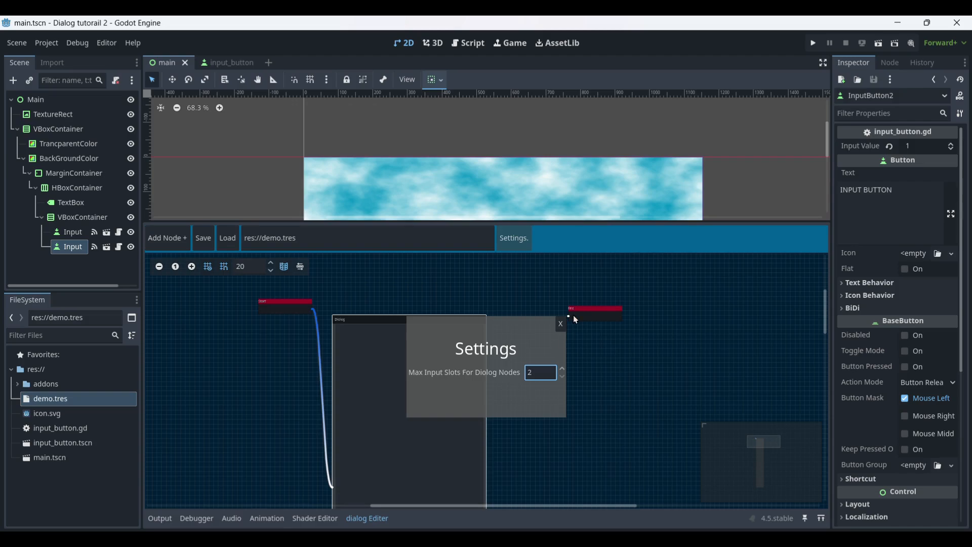
click(561, 323)
Shrink the overly tall Dialog node's height until it fits compactly around its text box and two input prompts.
ctrl+scroll(516, 394, down, 4)
middle_drag(509, 406, 388, 289)
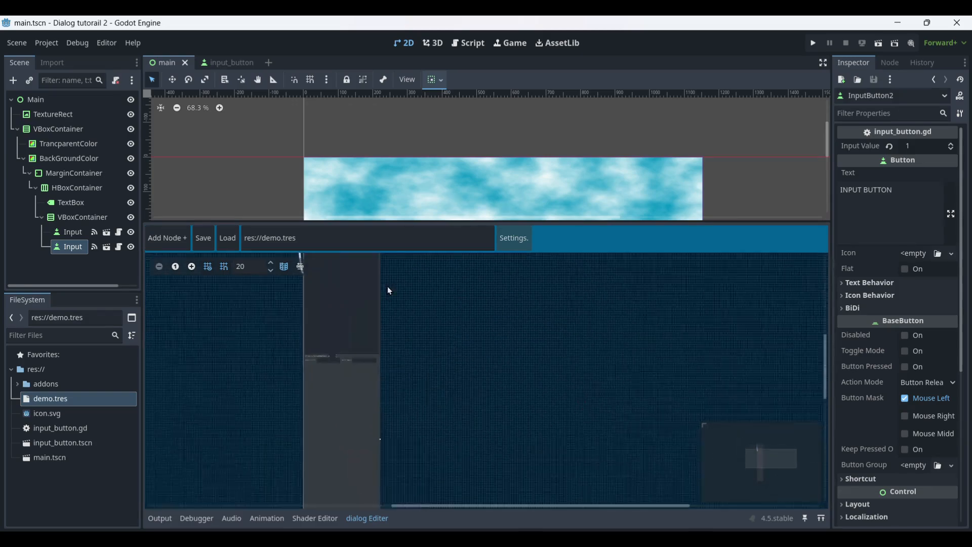
middle_drag(430, 400, 469, 315)
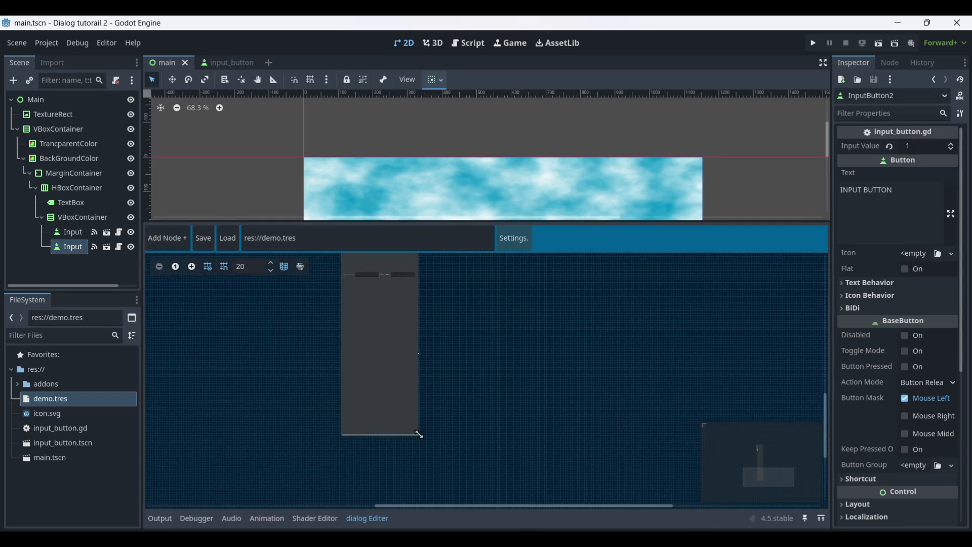
drag(419, 434, 419, 282)
middle_drag(415, 335, 418, 297)
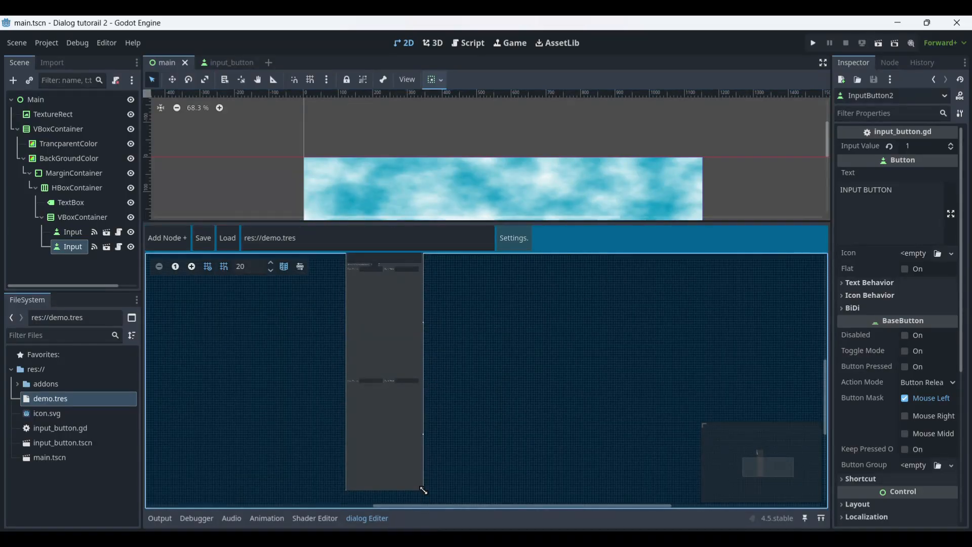
drag(424, 491, 424, 296)
middle_drag(415, 295, 417, 454)
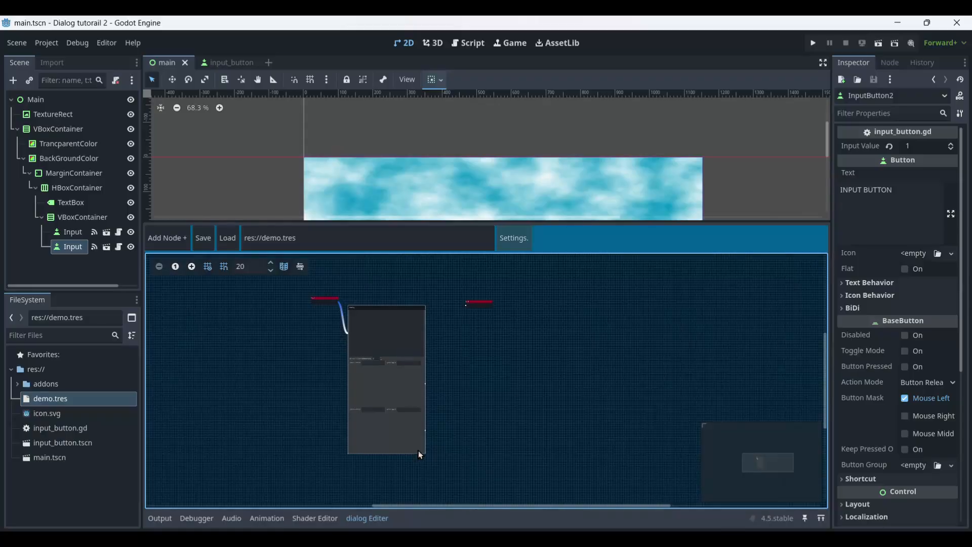
drag(425, 453, 428, 341)
scroll(479, 400, up, 7)
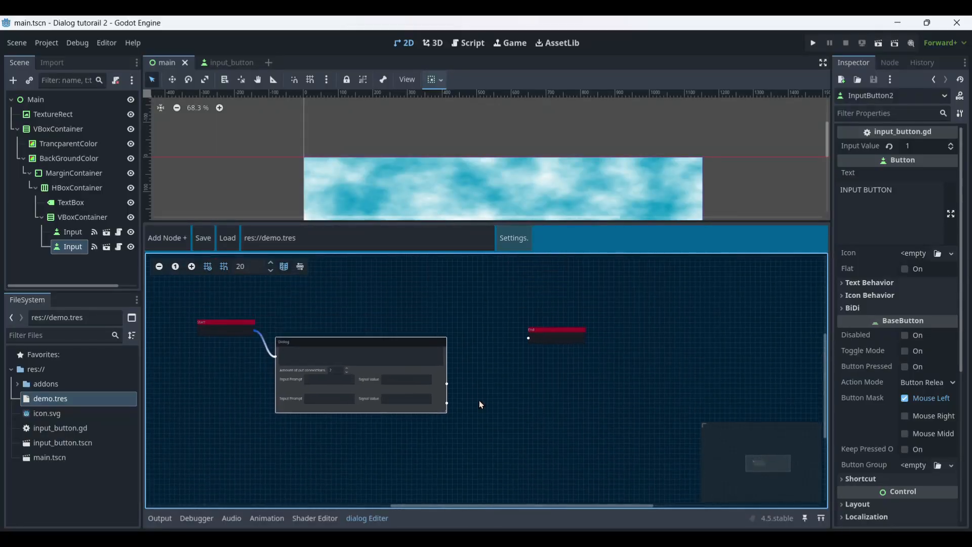
Set the Dialog node's text to "hi there!" and its two input prompts to "hi" and "bye".
click(369, 315)
text(hi there!)
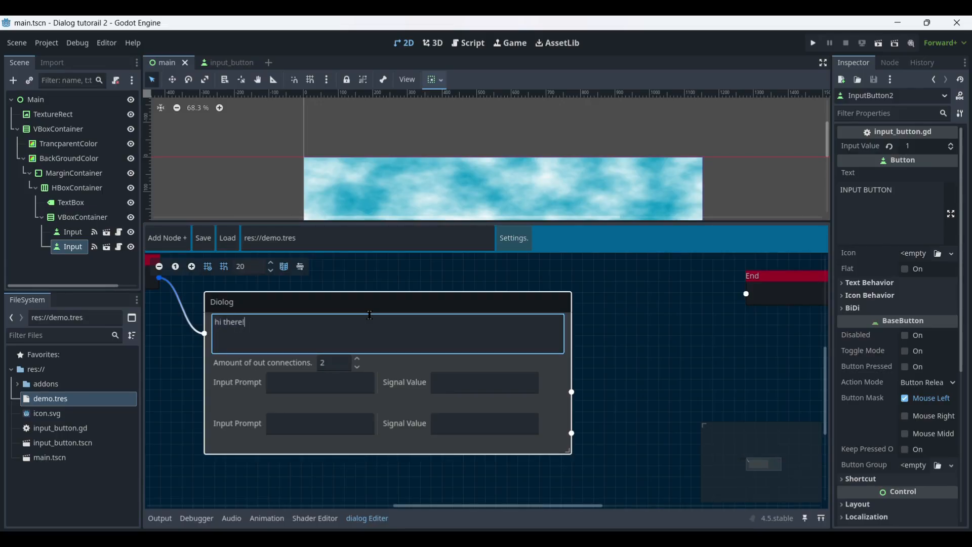
click(340, 378)
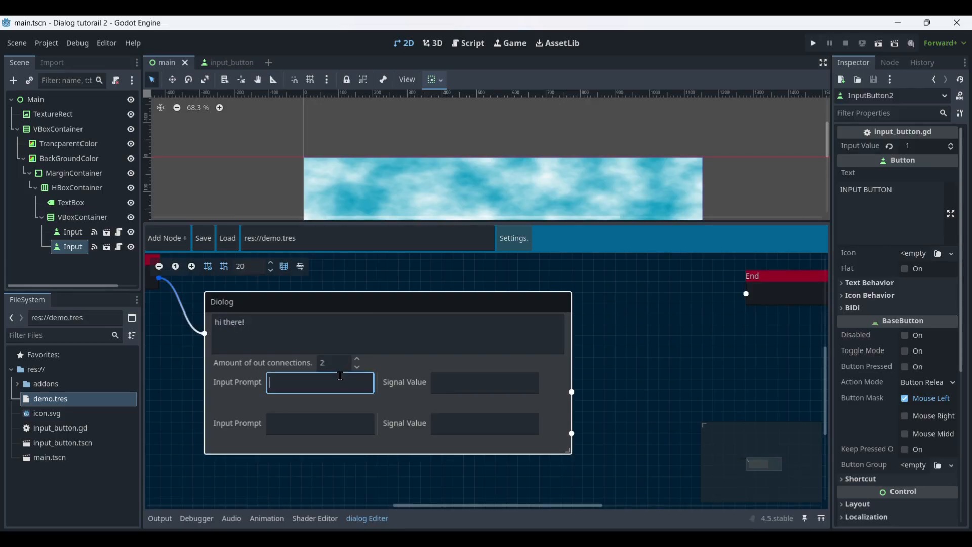
text(hi)
click(317, 427)
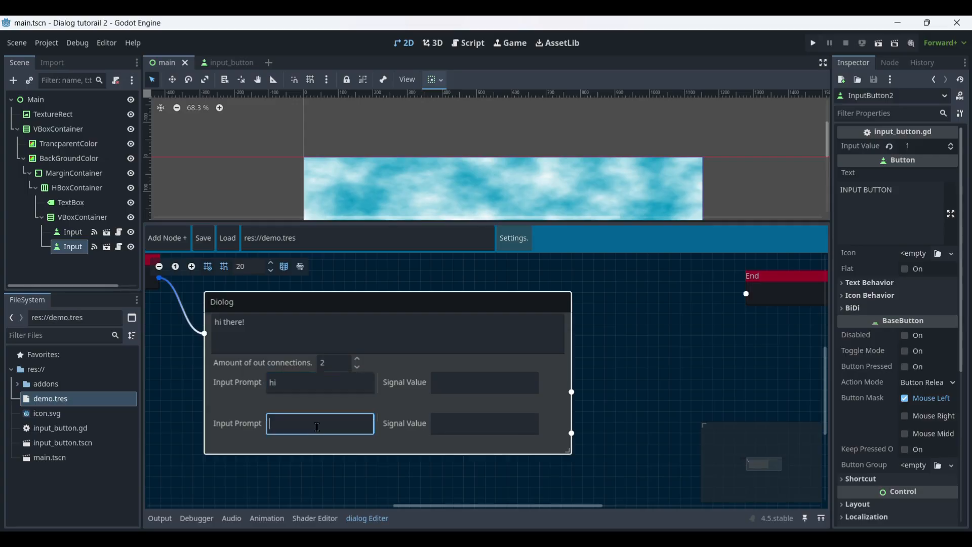
text(bye)
click(628, 349)
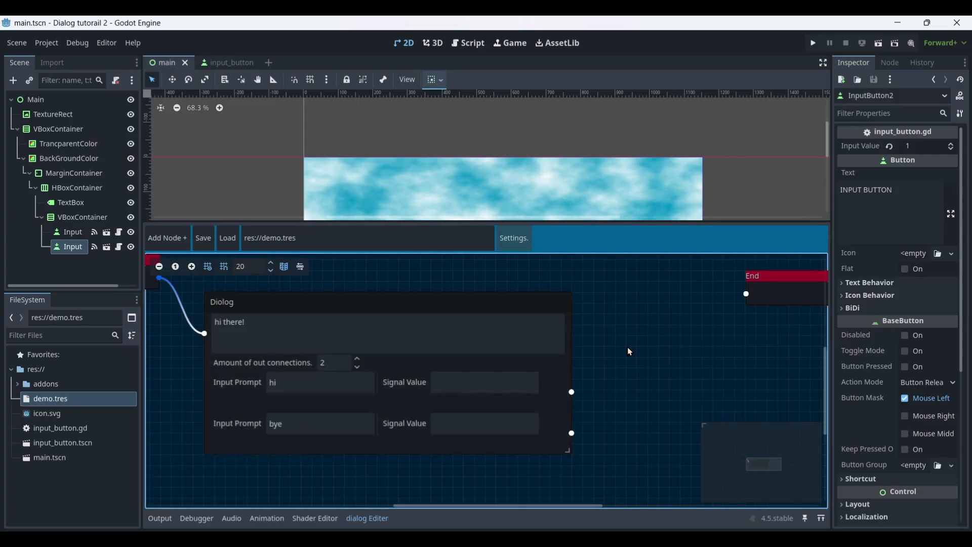
Move the End node farther from the "hi there!" Dialog node to make room for more nodes.
scroll(629, 349, down, 7)
middle_drag(628, 349, 382, 375)
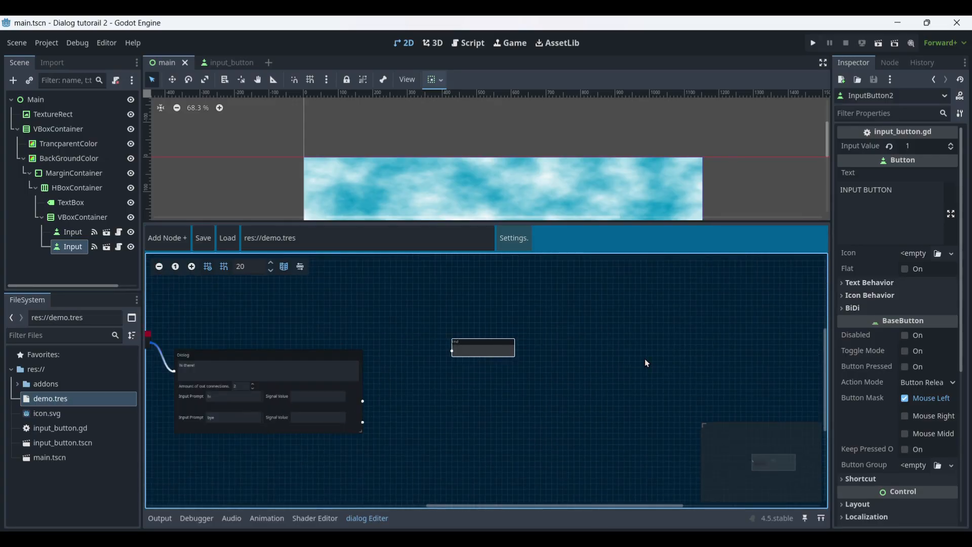
drag(479, 349, 626, 370)
click(398, 399)
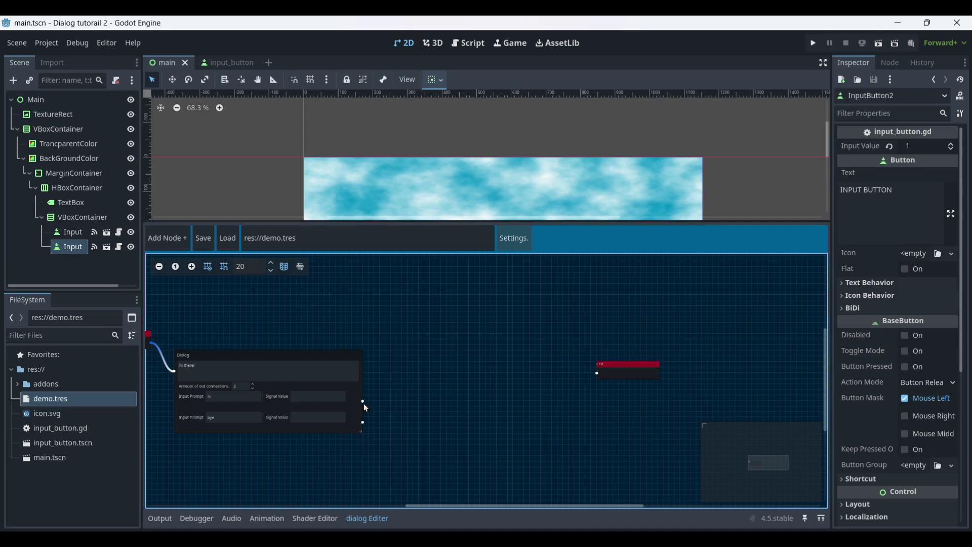
Create a Dialog node from the "bye" output and set its text to "are you sure you want to leave".
drag(362, 422, 464, 422)
drag(478, 363, 502, 415)
click(496, 424)
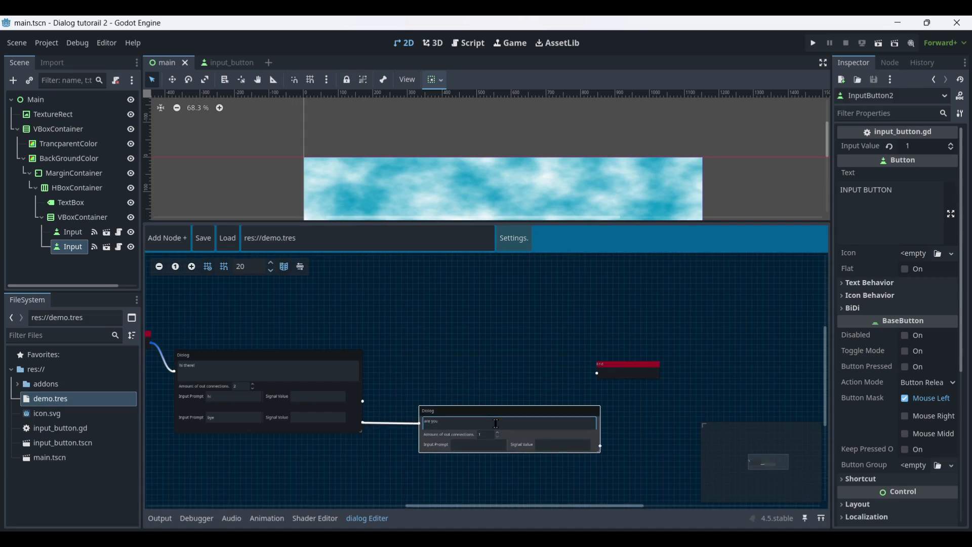
text(are you sure you want to leave)
click(607, 423)
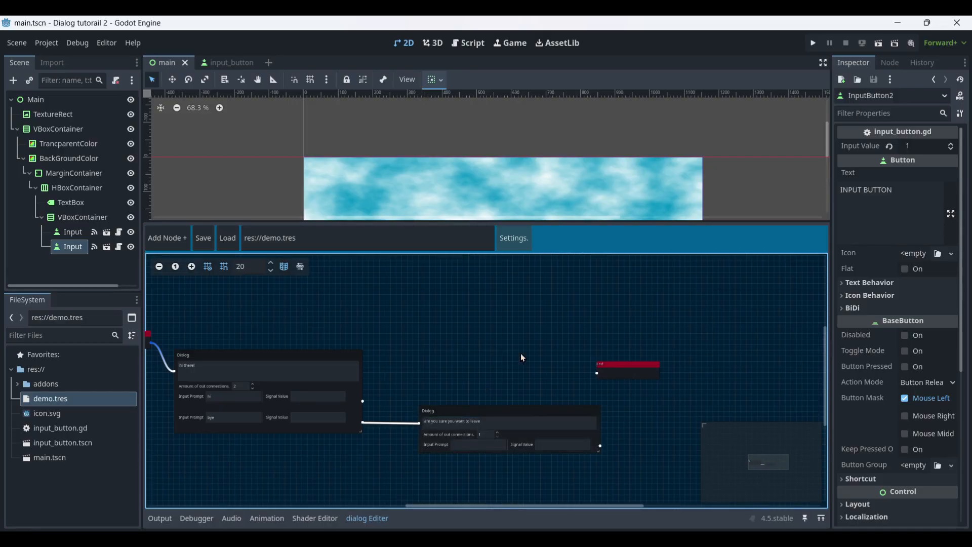
Set the new Dialog node's input prompt to "yes" and connect its output to the End node.
click(496, 446)
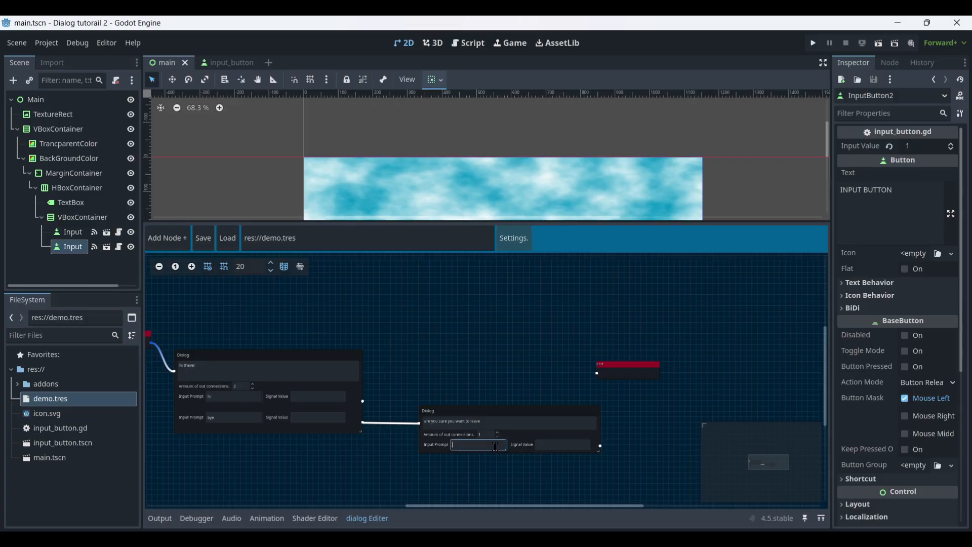
text(yes)
drag(600, 446, 599, 375)
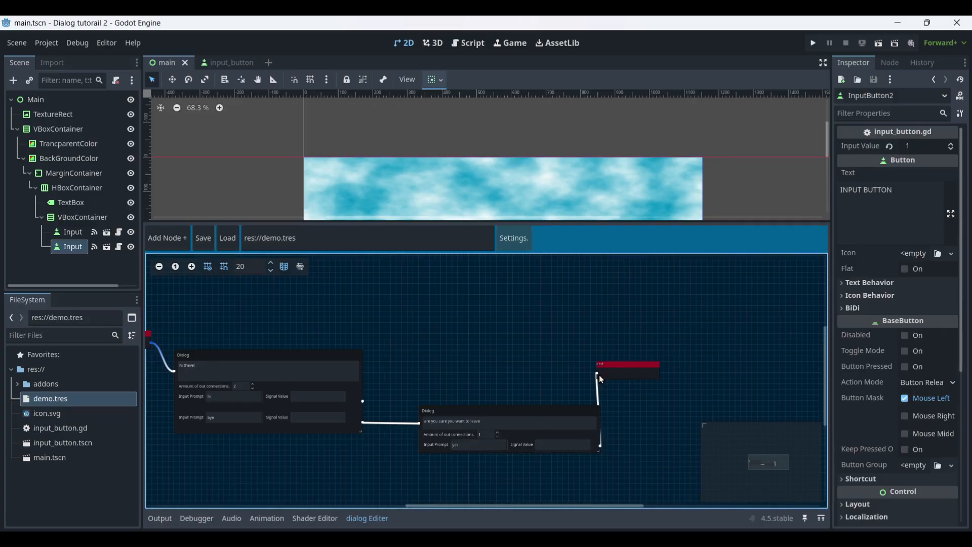
Add a second out connection with input prompt "no" and connect it back to the "hi there!" node's input.
click(496, 433)
click(497, 454)
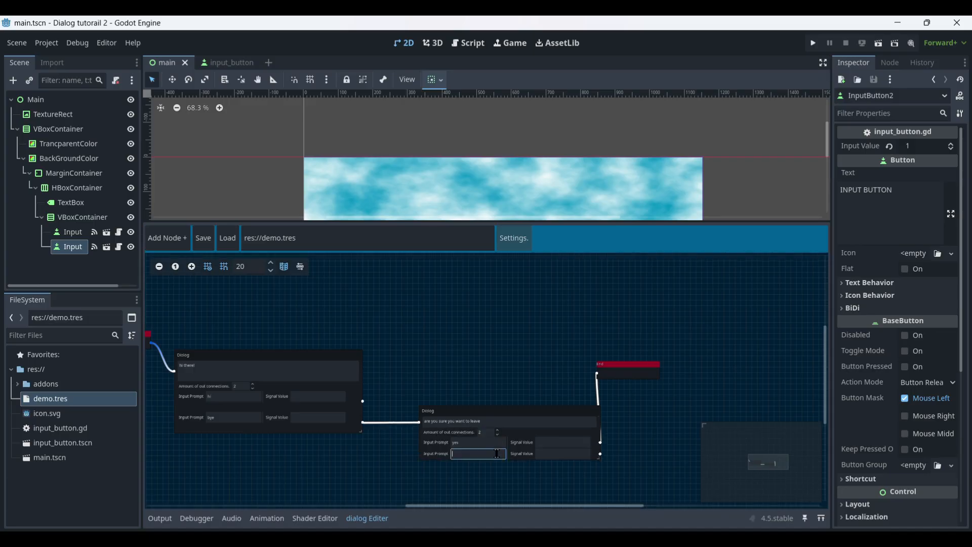
text(no)
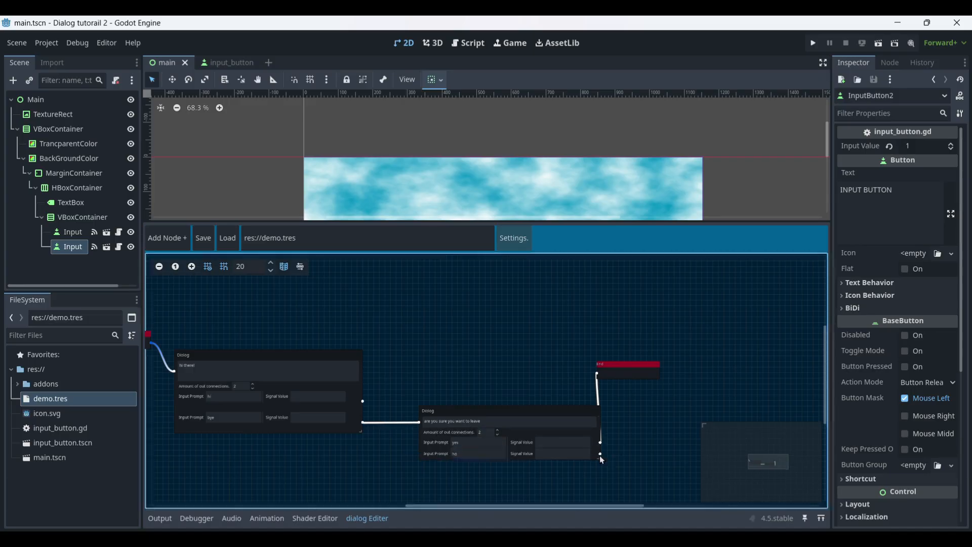
drag(600, 454, 175, 372)
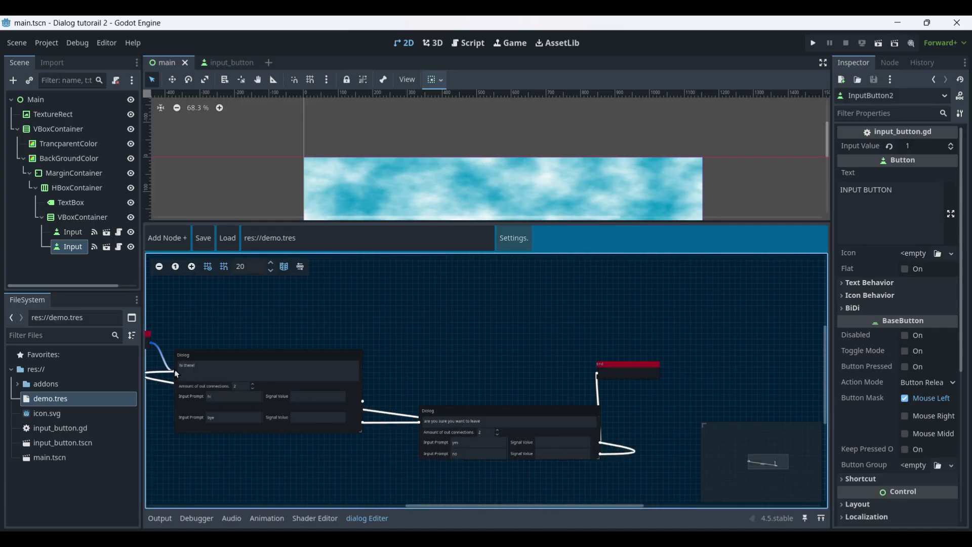
Create a Dialog node from the "hi" output and set its text to "do you want a banna. it cost 5 gold".
drag(364, 402, 383, 289)
drag(457, 360, 458, 302)
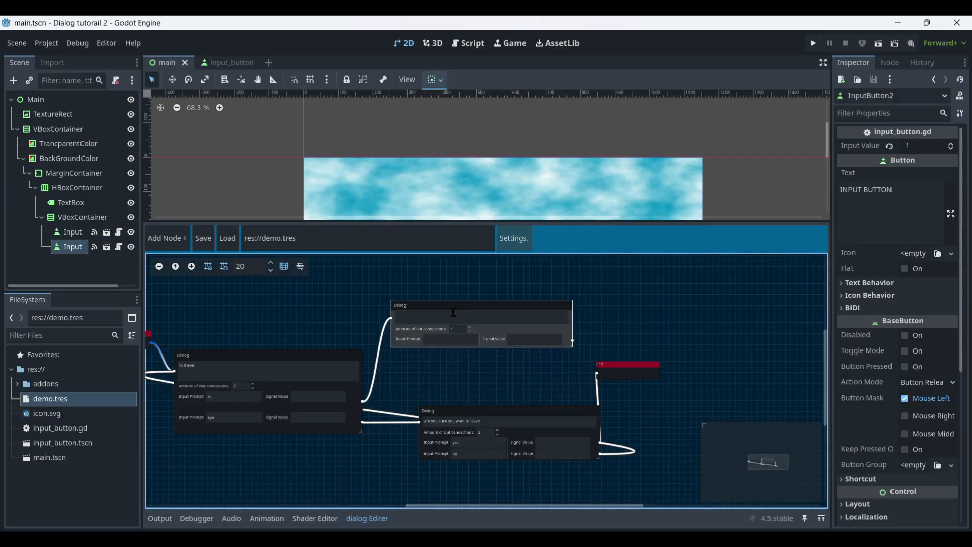
click(453, 317)
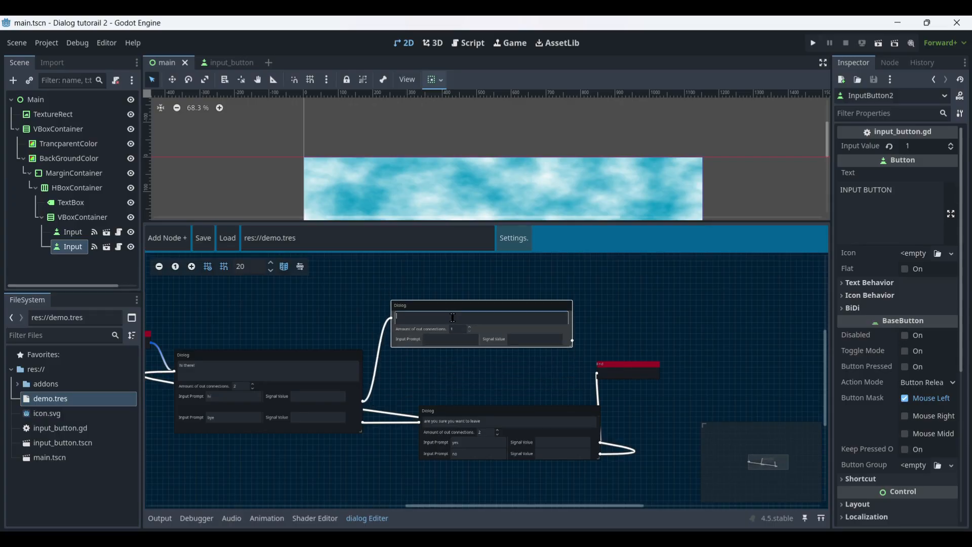
text(do y)
ctrl+scroll(453, 317, up, 5)
text(ou want a banna)
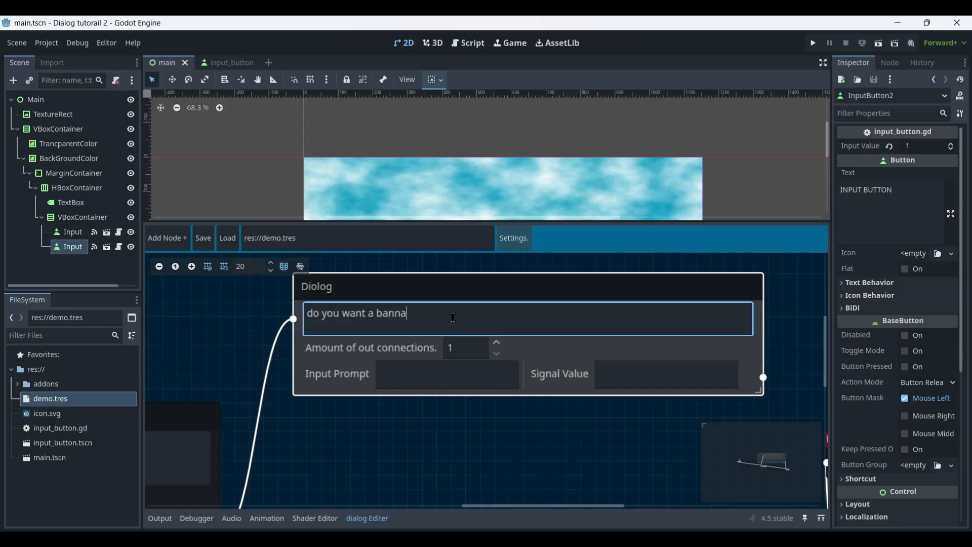
text(. it cost 5 gold)
Set the banna Dialog node's input prompt to "yes".
scroll(496, 446, down, 2)
click(436, 349)
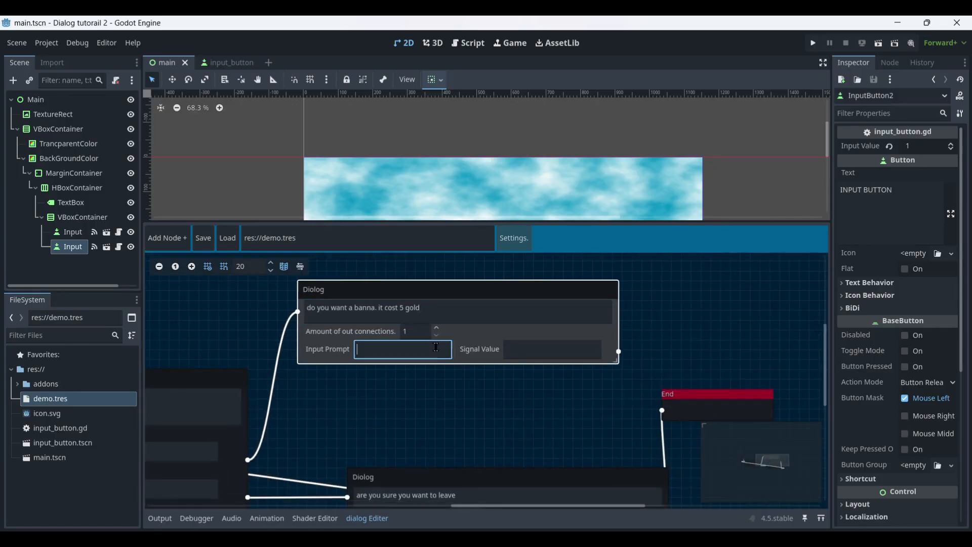
text(yes)
scroll(505, 397, down, 3)
middle_drag(505, 397, 530, 382)
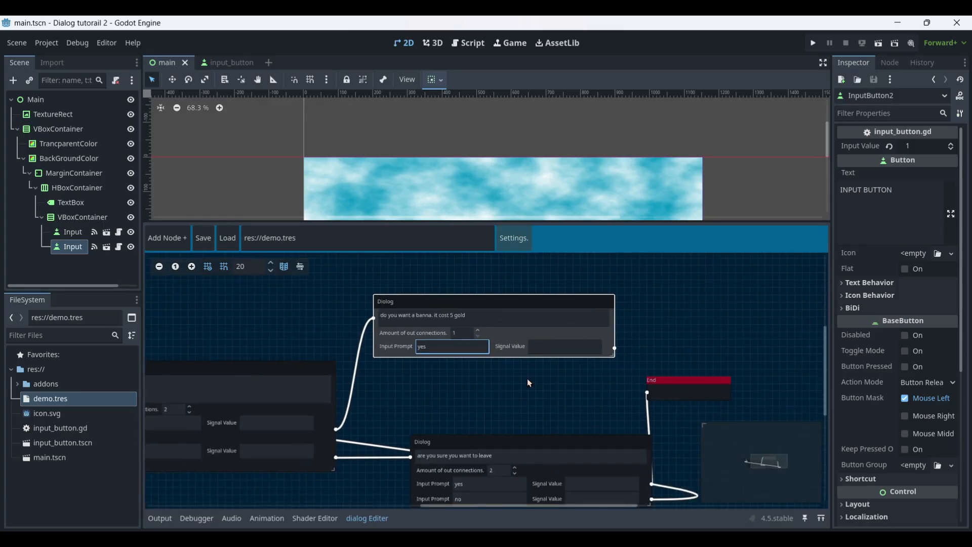
click(555, 347)
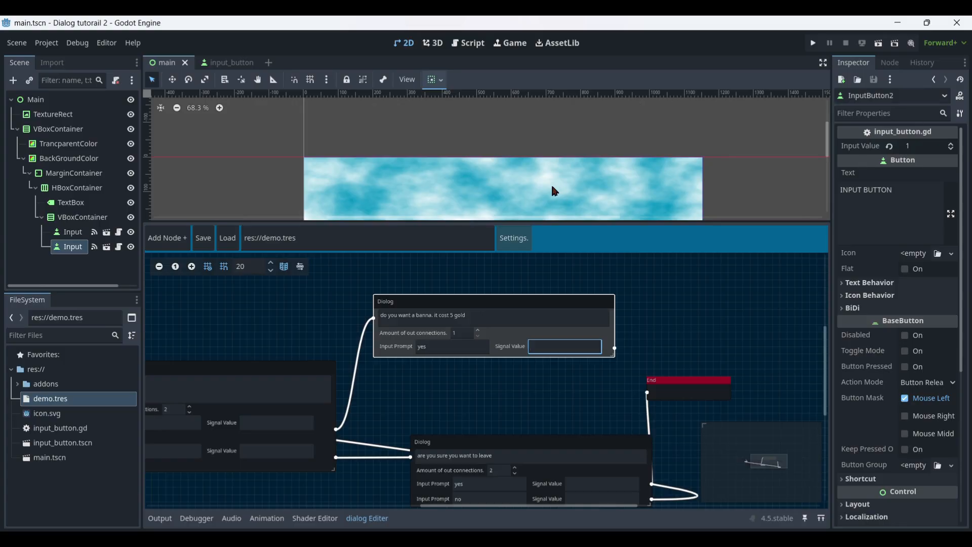
Add a DialogReader node as a child of Main.
click(120, 100)
key(ctrl+a)
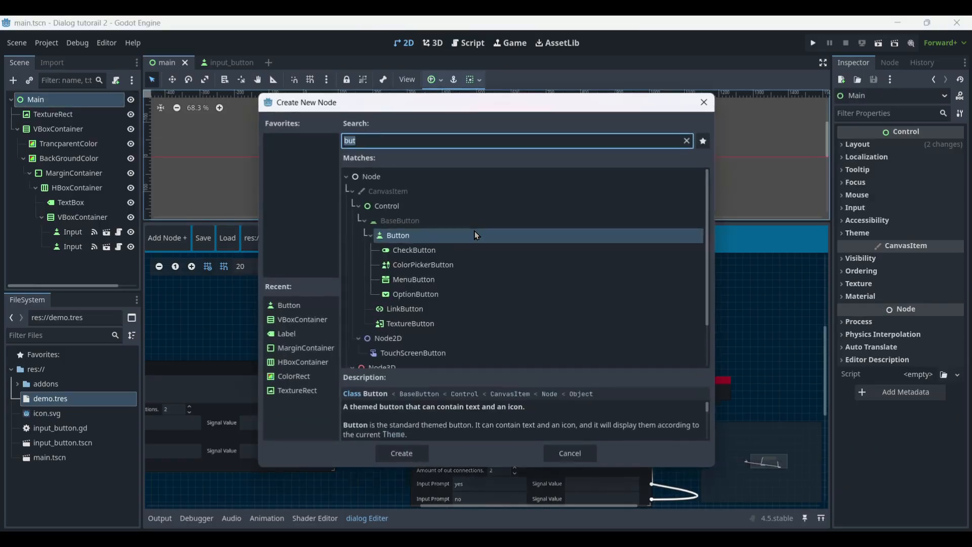
text(dia)
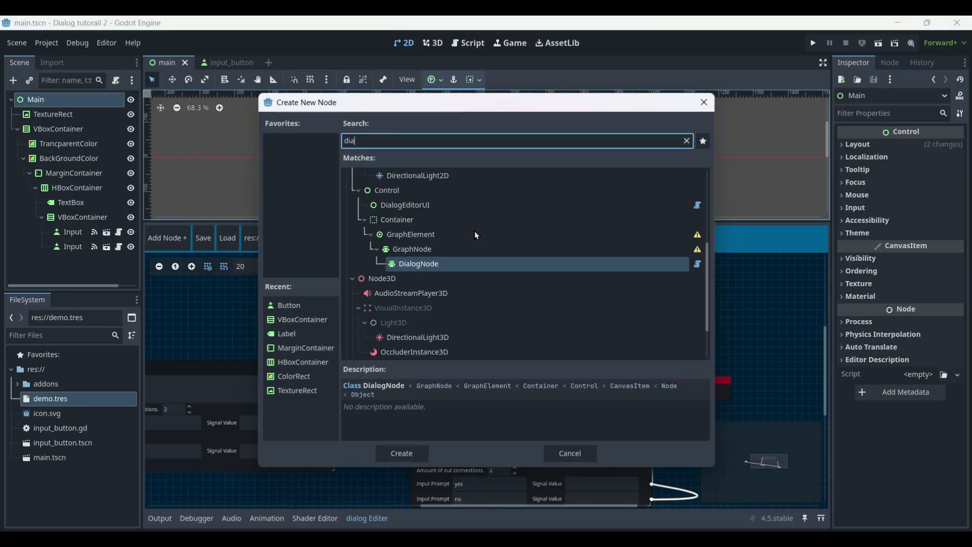
text(log)
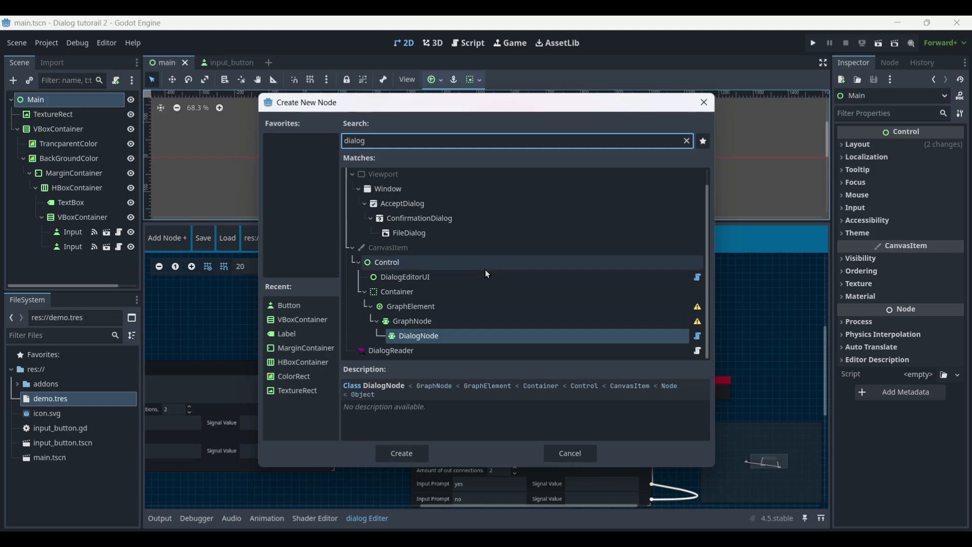
click(357, 265)
click(454, 296)
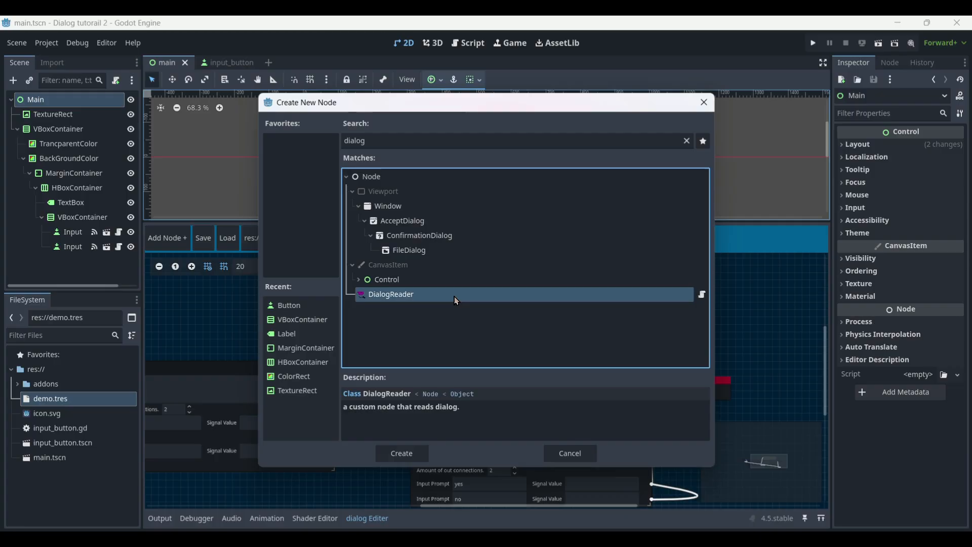
click(422, 454)
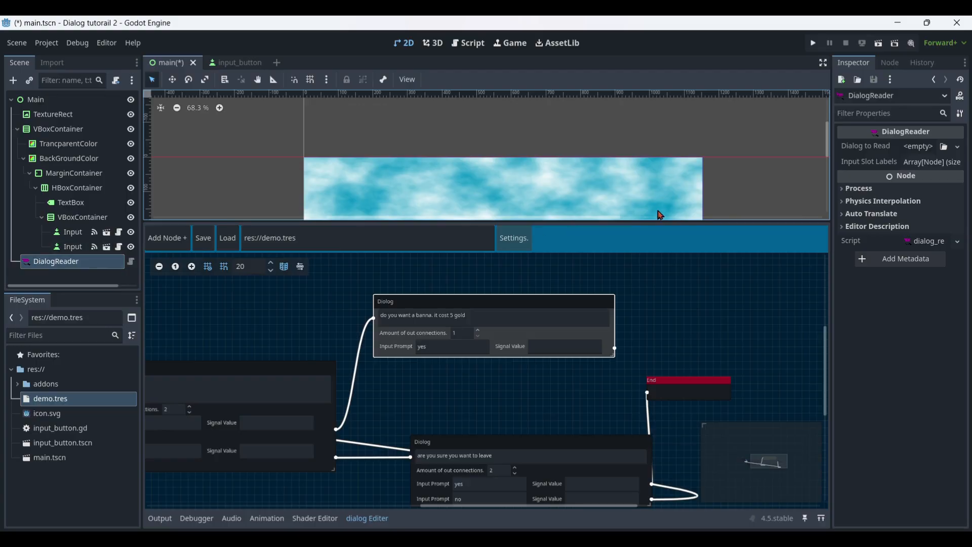
Assign demo.tres as the DialogReader's Dialog to Read resource.
click(919, 146)
click(906, 196)
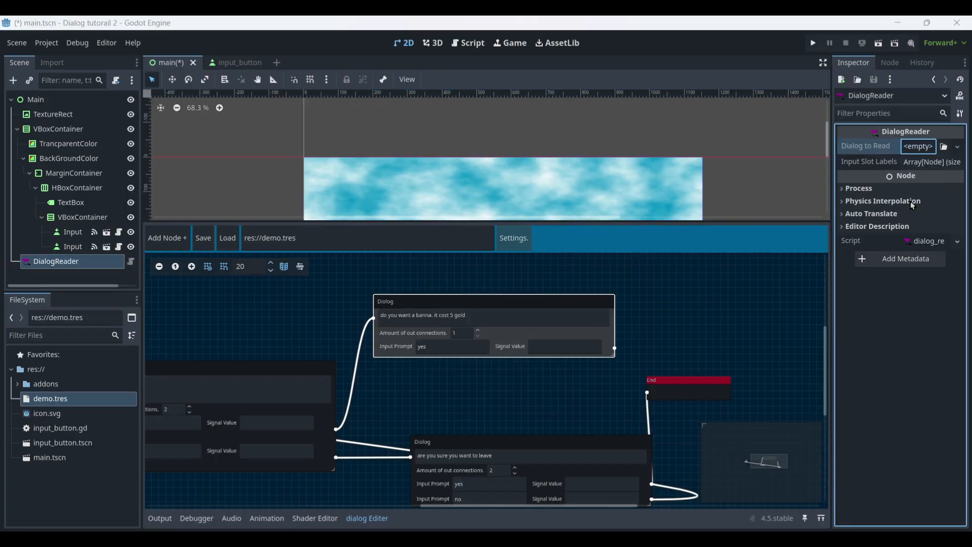
double_click(515, 163)
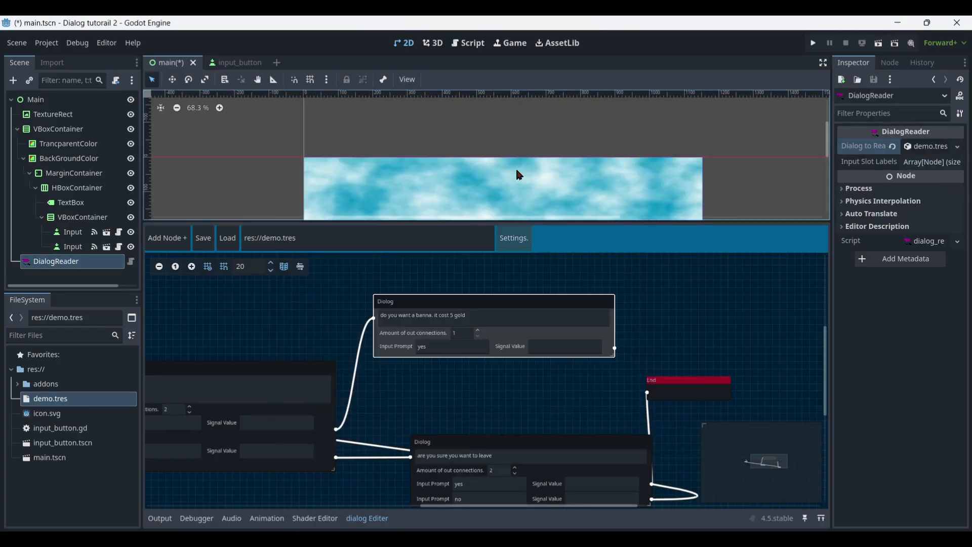
Add two elements to the DialogReader's Input Slot Labels array and assign InputButton and InputButton2 to them.
click(931, 162)
click(907, 196)
click(906, 215)
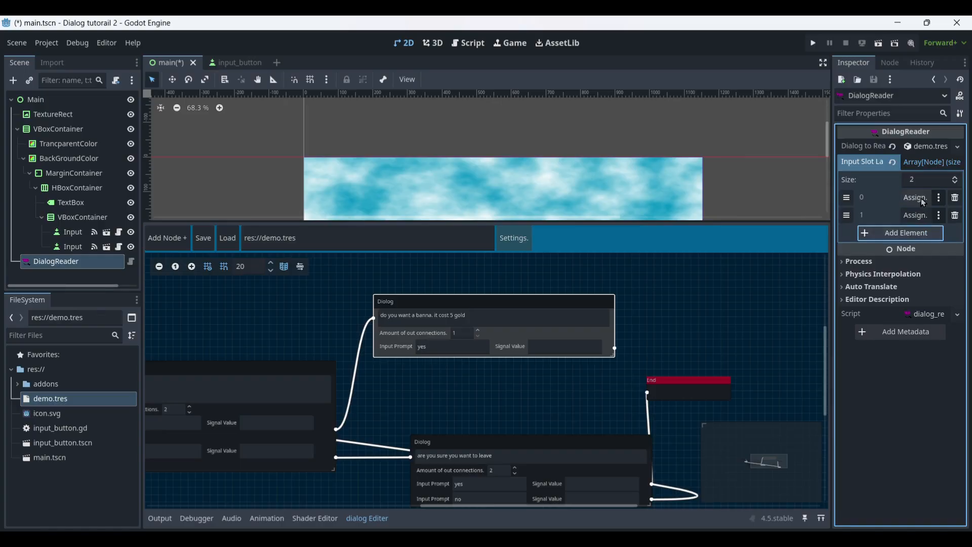
click(918, 198)
double_click(523, 297)
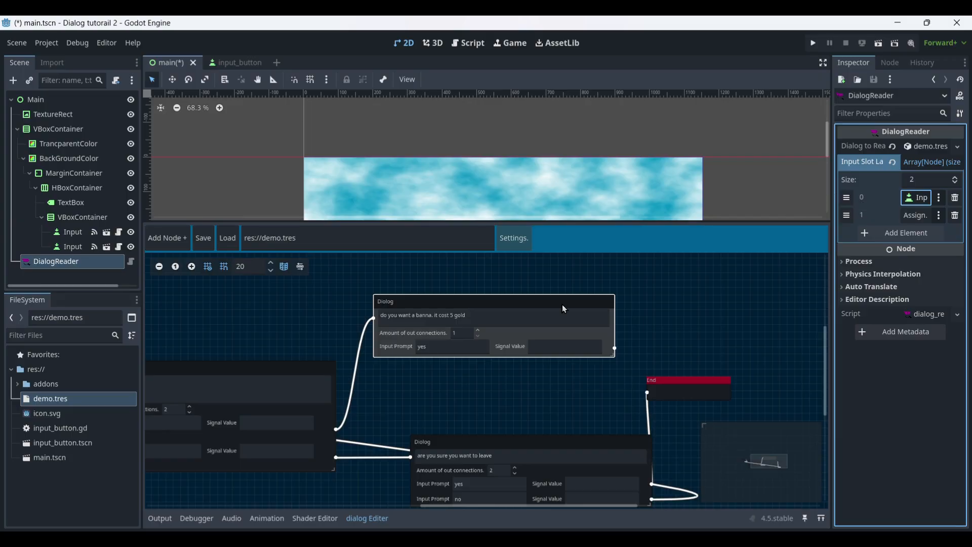
scroll(424, 172, down, 2)
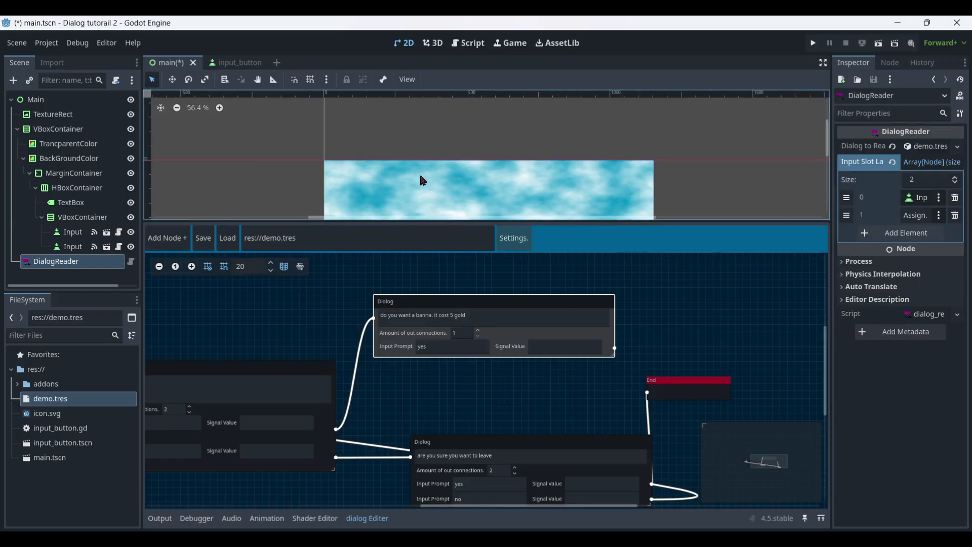
middle_drag(424, 146, 394, 93)
middle_drag(539, 171, 507, 97)
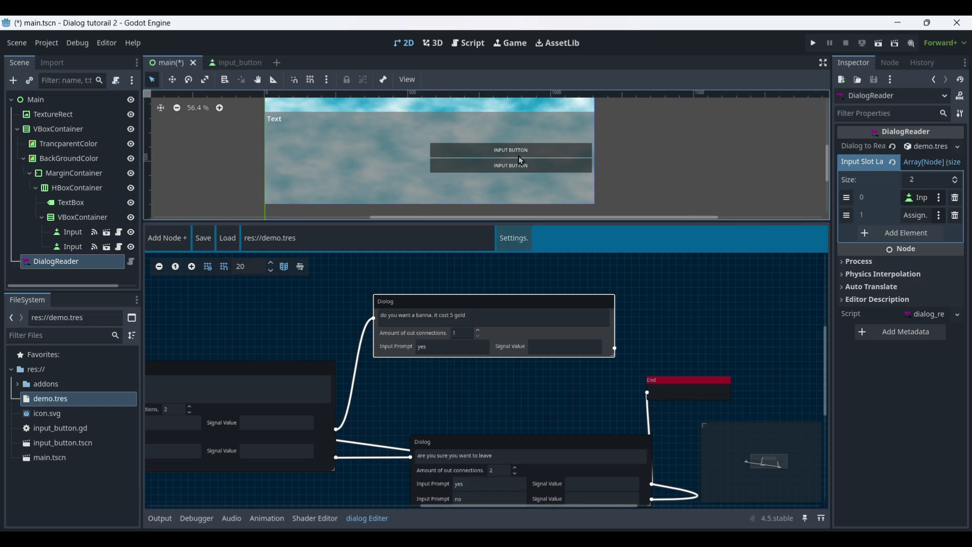
click(916, 215)
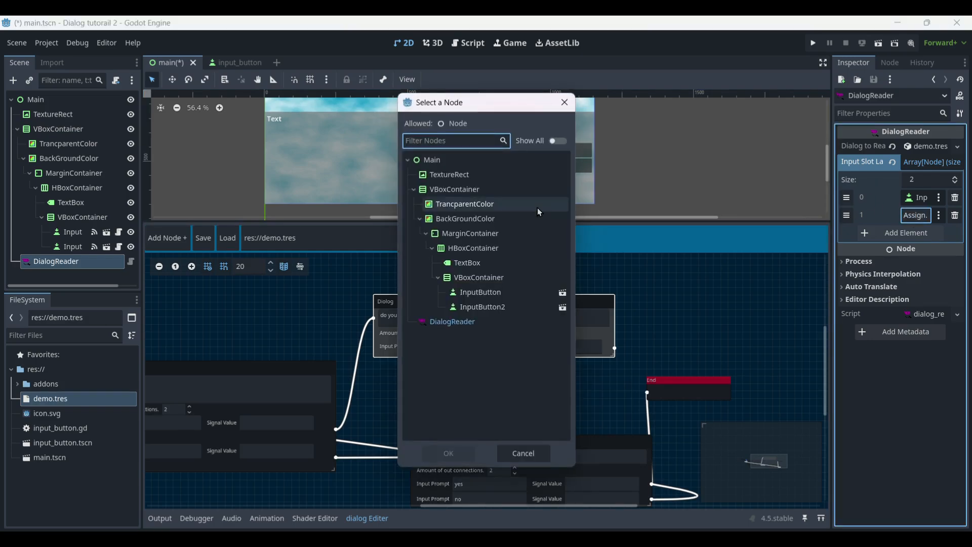
double_click(536, 309)
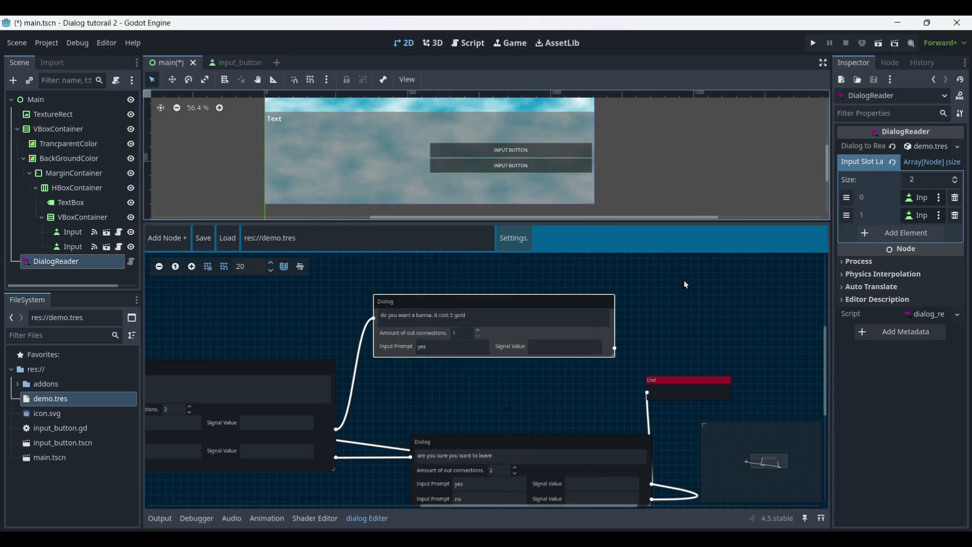
Display the DialogReader's signals and set the signal value of the banna node's "yes" prompt to "Banna".
scroll(679, 281, down, 2)
scroll(674, 280, left, 2)
middle_drag(576, 327, 565, 329)
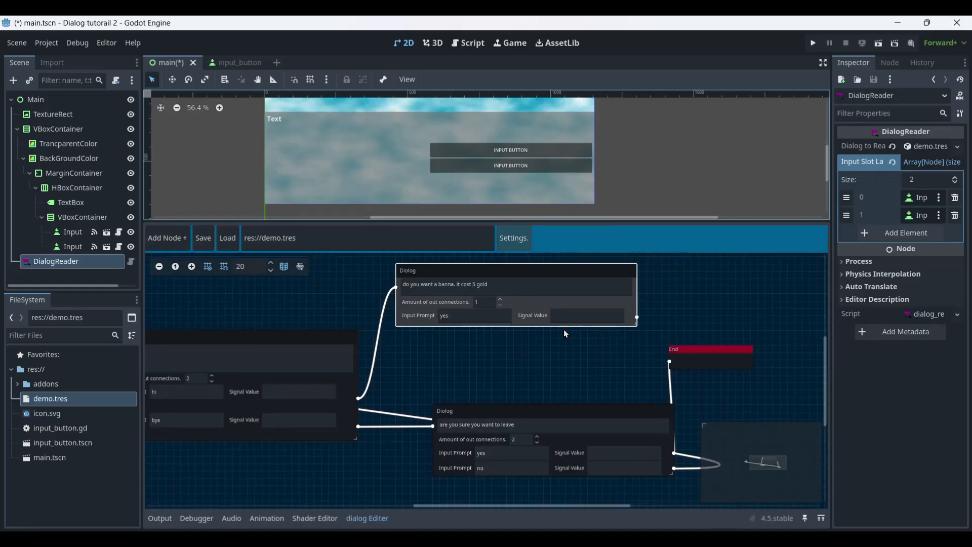
click(890, 63)
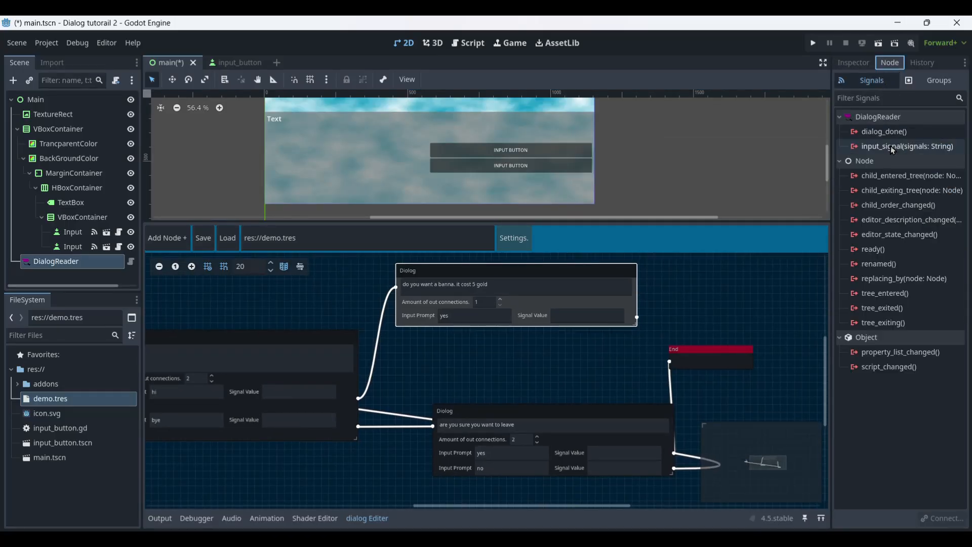
mouse_move(903, 146)
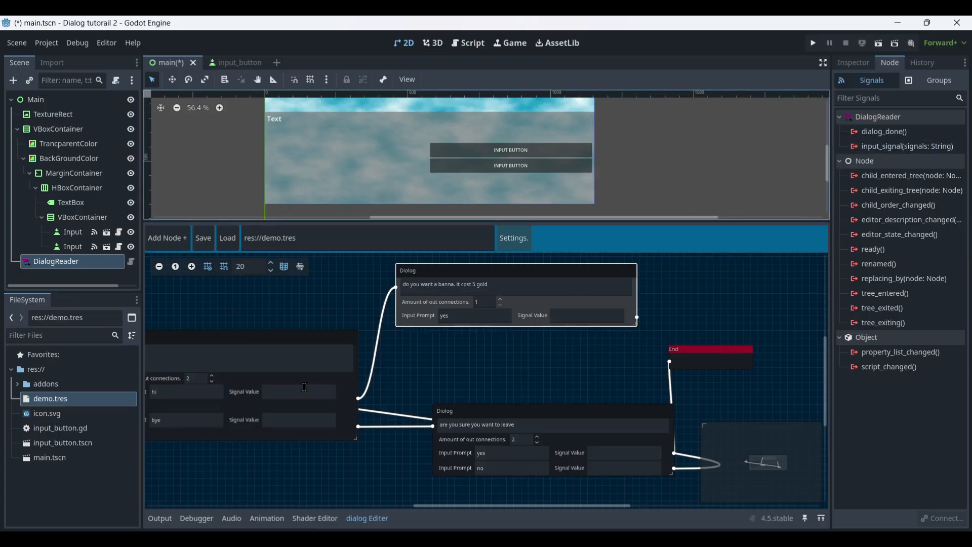
click(565, 315)
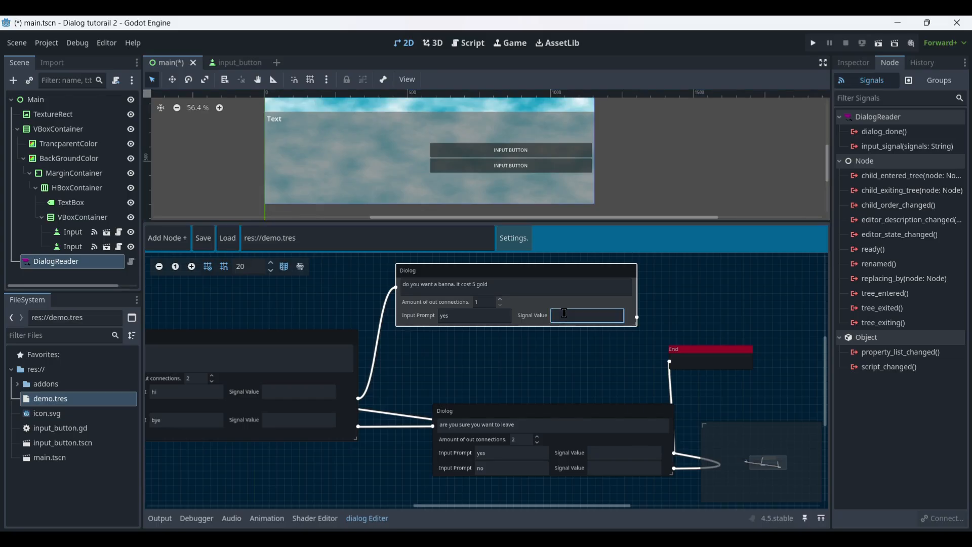
text(Banna)
click(657, 272)
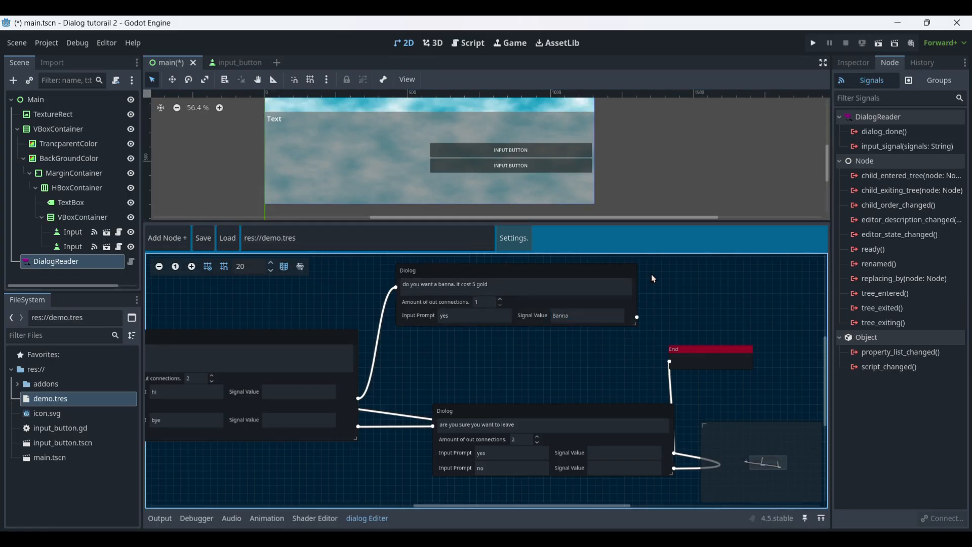
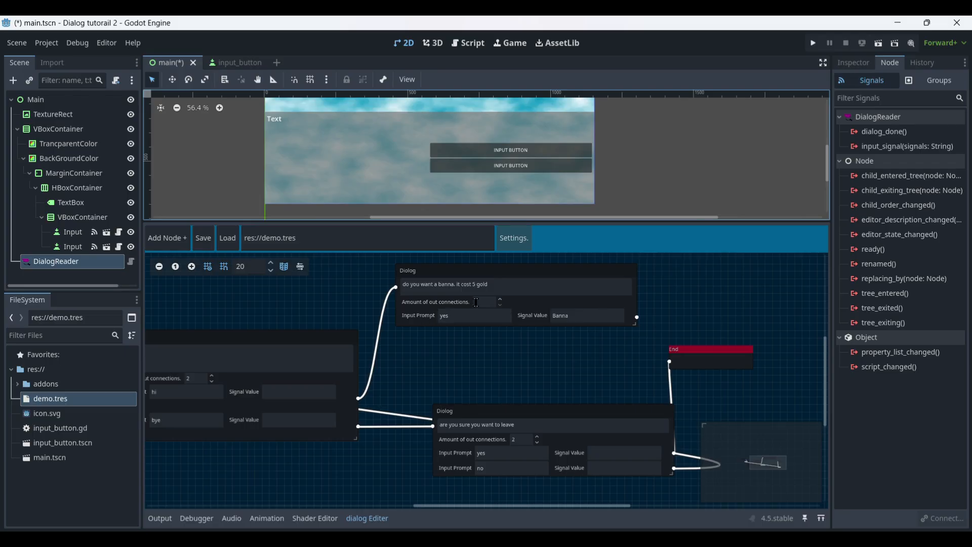
Add a second out connection with input prompt "no" to the banna node and connect its "yes" output to the End node.
click(503, 300)
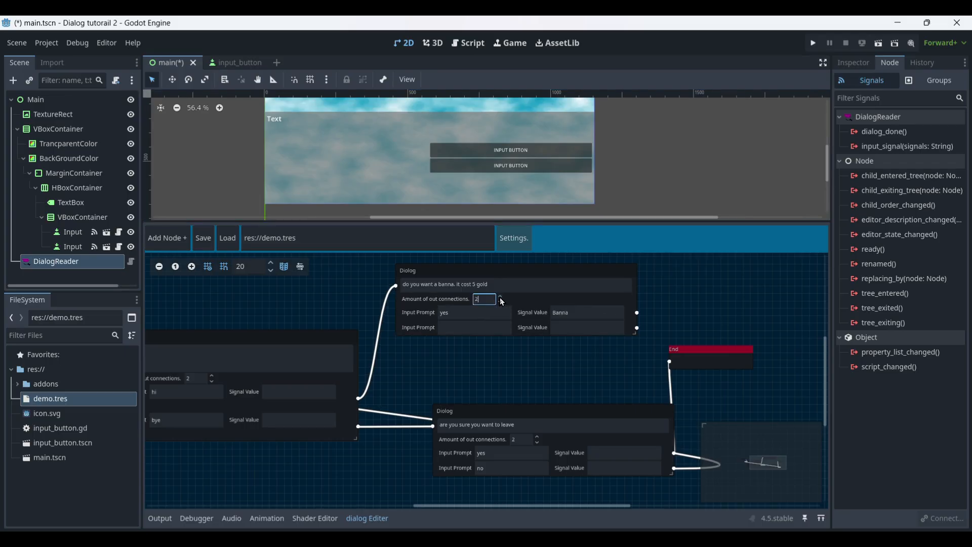
drag(637, 313, 671, 363)
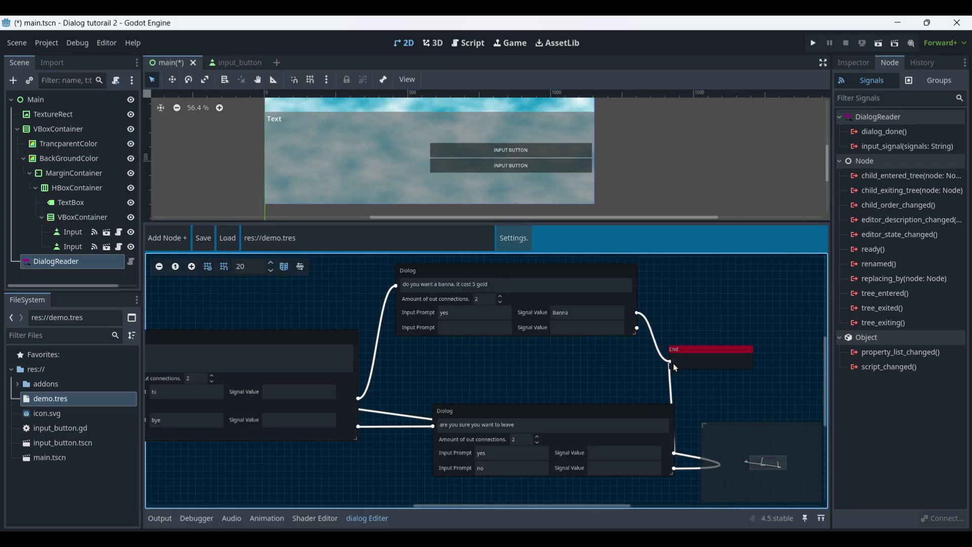
click(493, 327)
text(n)
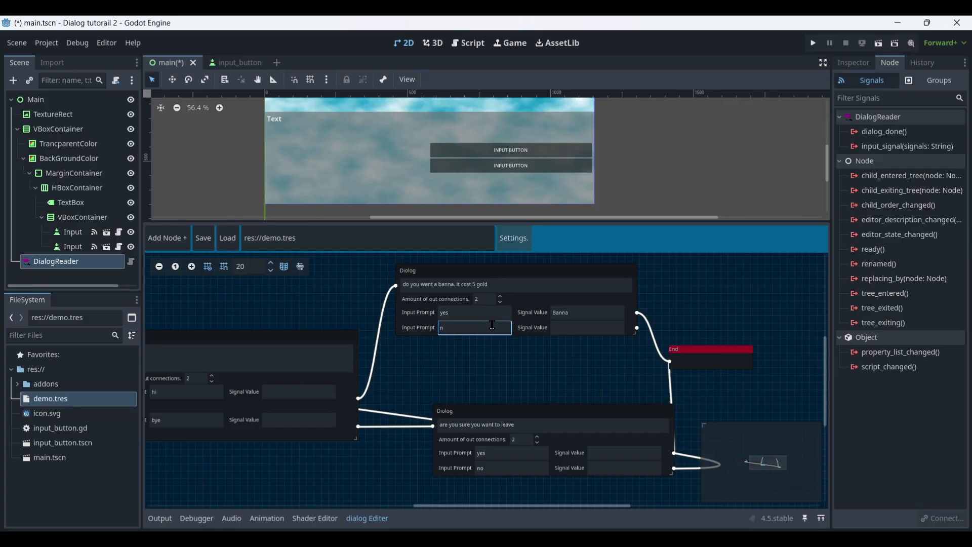
text(o)
click(579, 363)
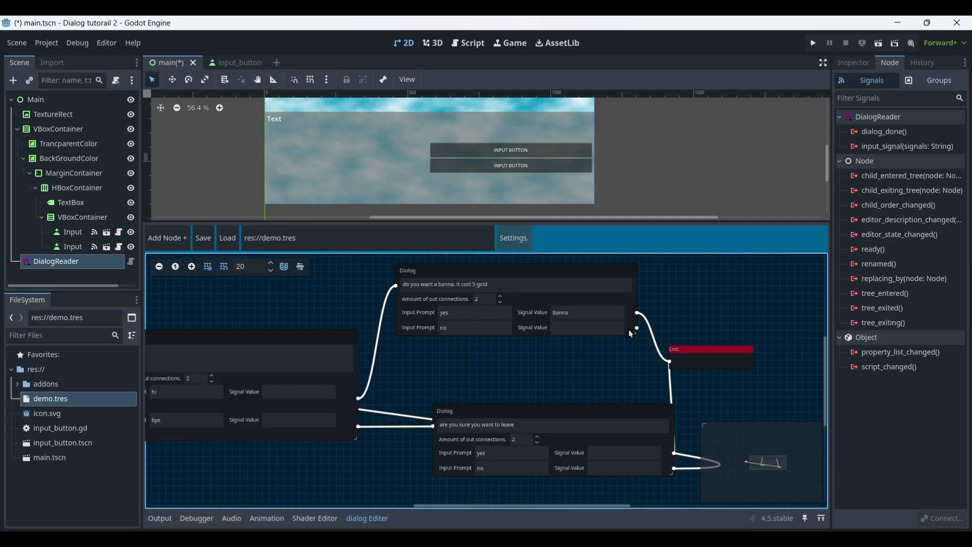
Move the End node farther away and create a Dialog node from the banna node's "no" output with the text "ok have a good day".
middle_drag(736, 329, 487, 334)
drag(480, 352, 740, 323)
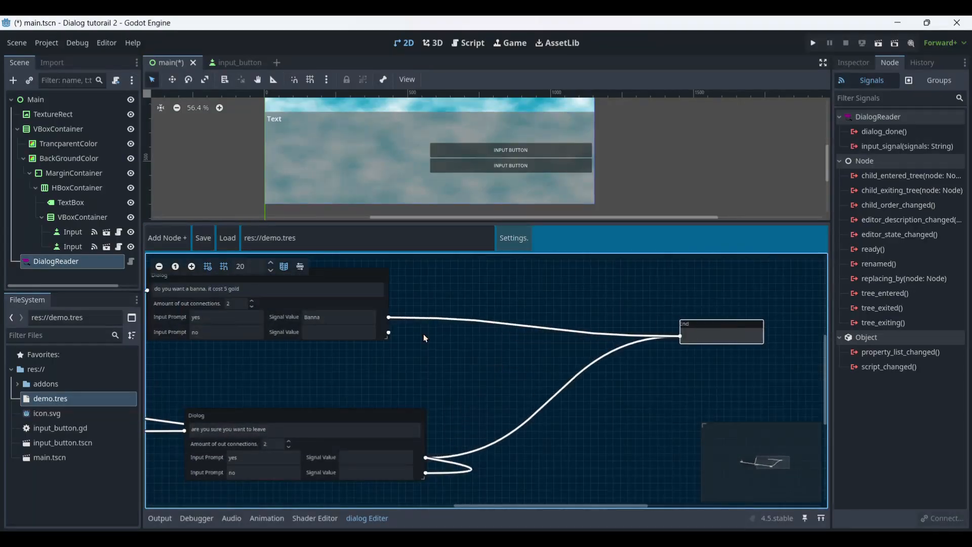
drag(388, 334, 409, 356)
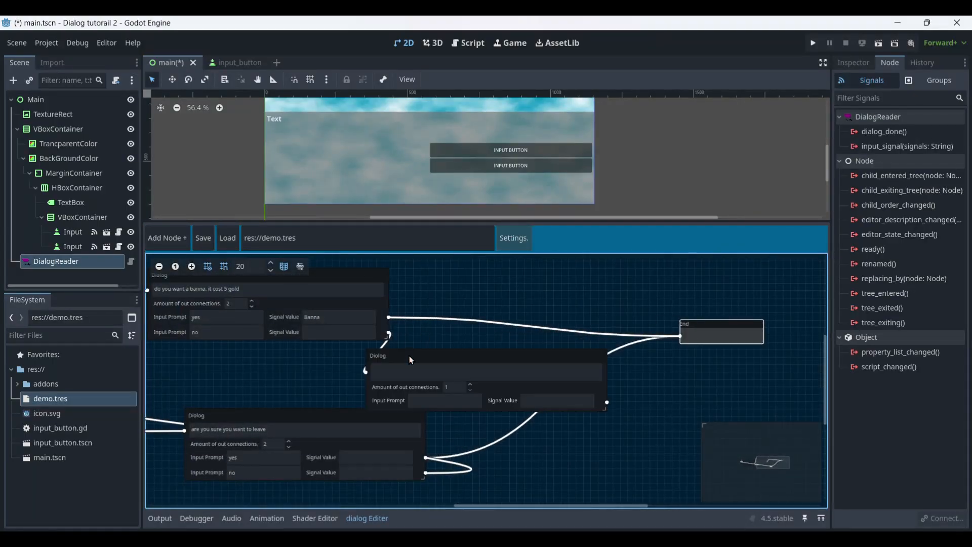
click(479, 363)
text(o)
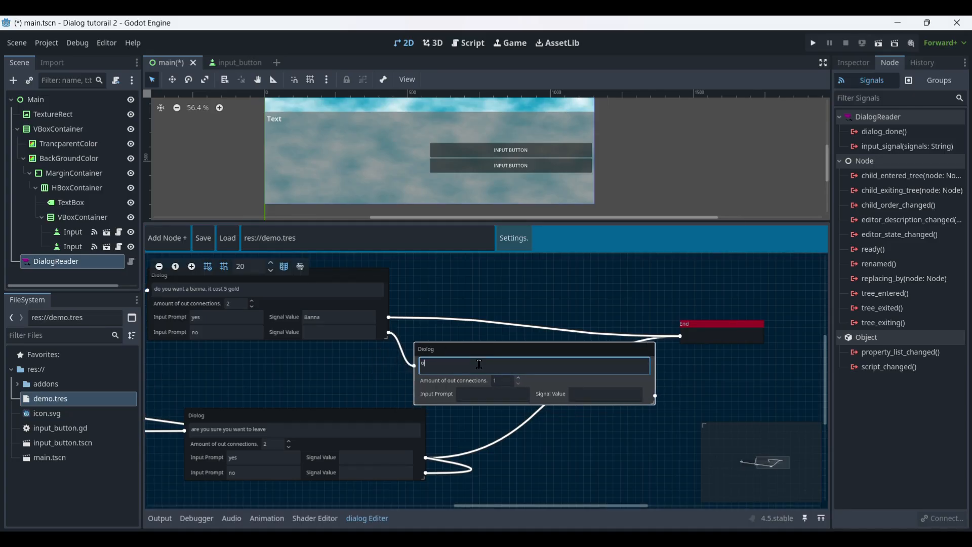
text(k have a good b)
text(ay)
key(BackSpace)
key(BackSpace)
text(day)
Set the "ok have a good day" node's input prompt to "next" and connect its output to the End node, moved farther out.
click(485, 397)
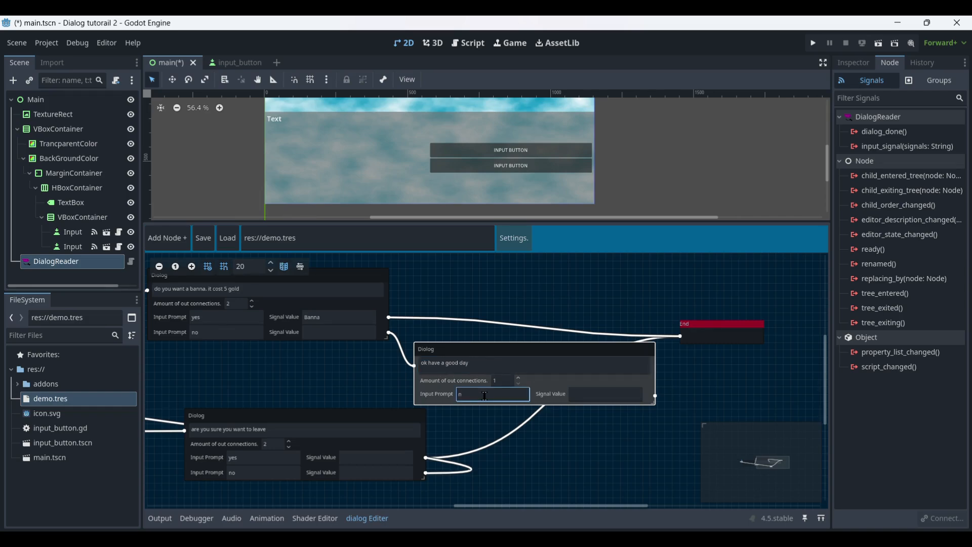
click(602, 472)
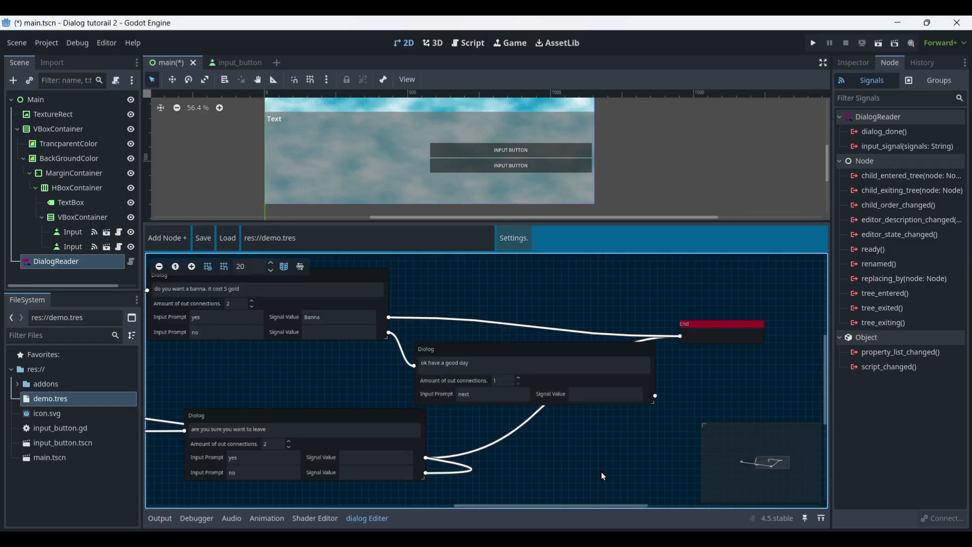
drag(658, 395, 784, 342)
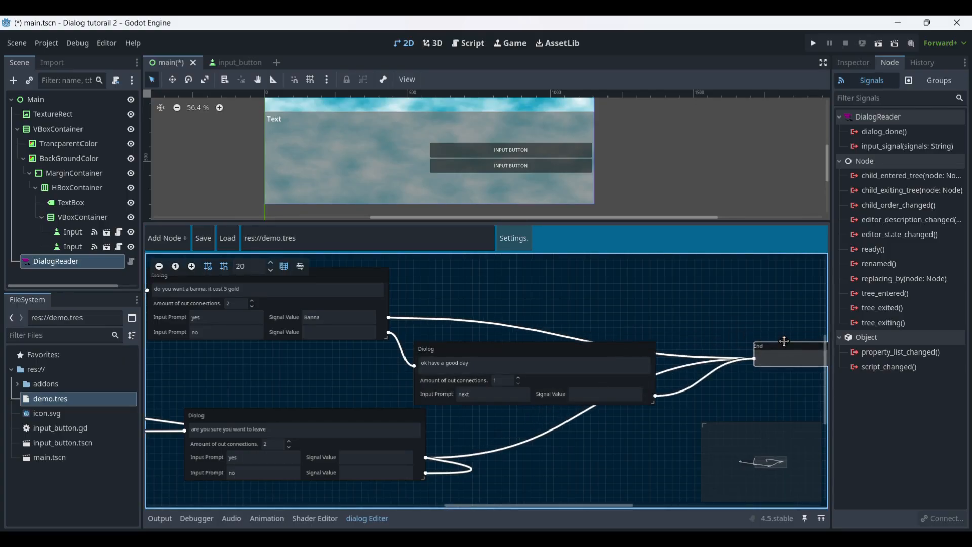
Space out the greeting, banna and "are you sure you want to leave" Dialog nodes and save the graph to res://demo.tres.
scroll(670, 307, down, 5)
middle_drag(559, 318, 670, 318)
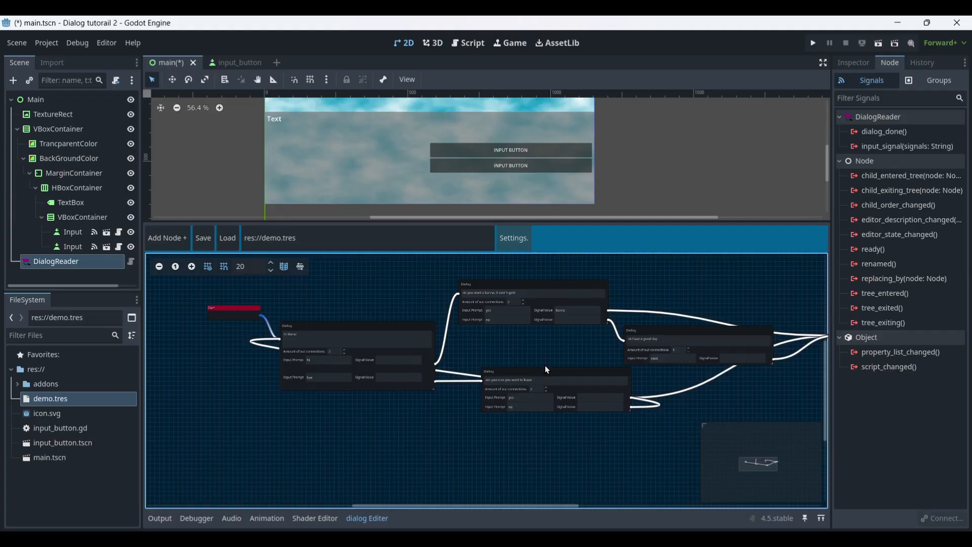
mouse_move(377, 327)
mouse_down()
mouse_move(369, 413)
mouse_move(383, 296)
mouse_move(379, 319)
mouse_up()
drag(543, 284, 547, 276)
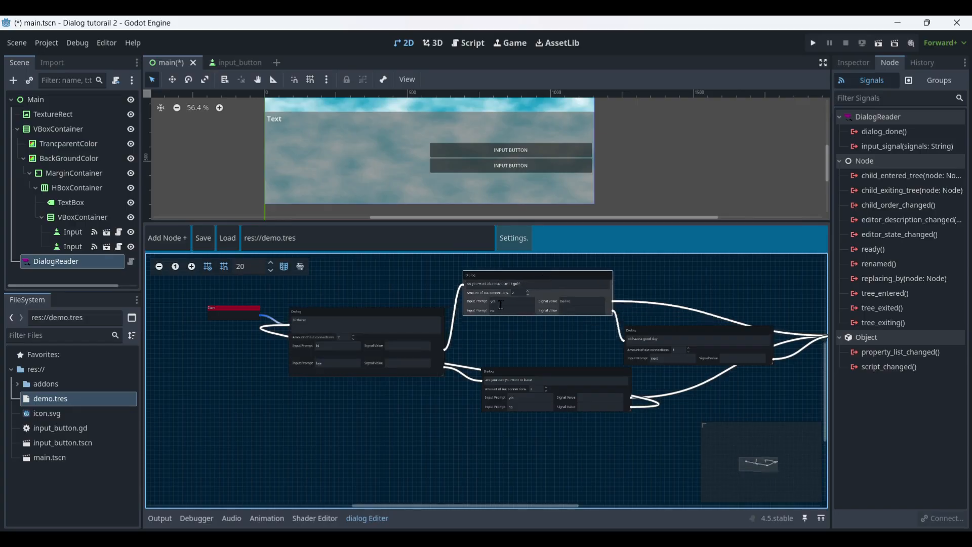
middle_drag(518, 334, 353, 336)
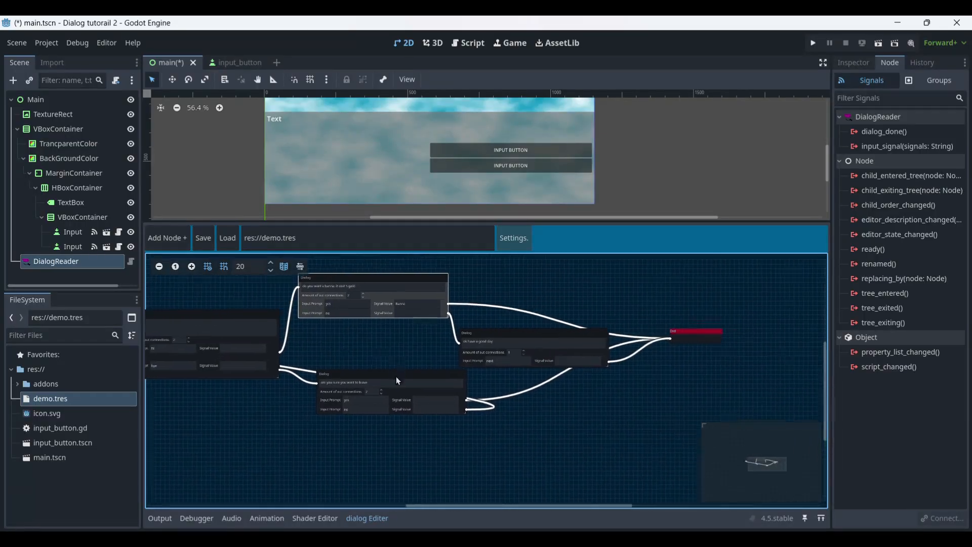
drag(398, 381, 398, 396)
middle_drag(414, 341, 553, 391)
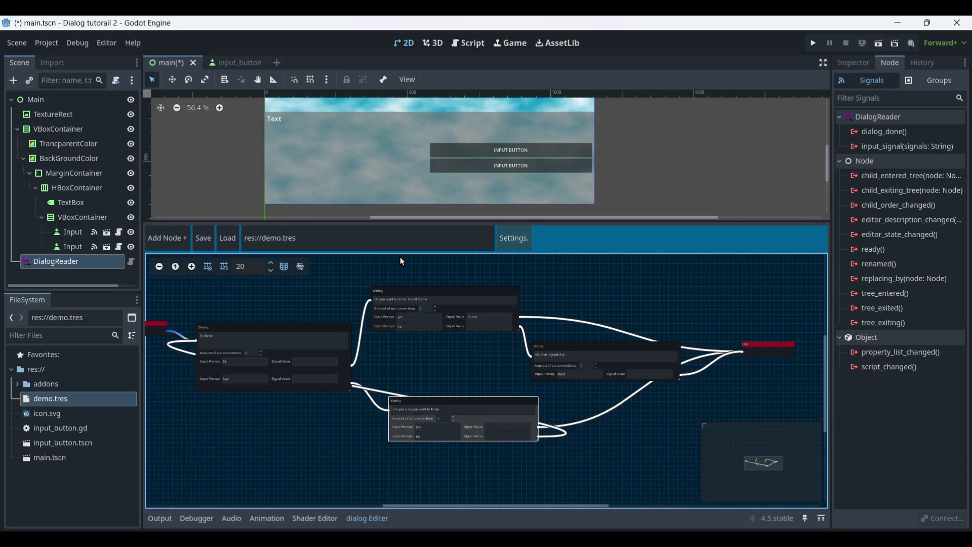
click(211, 244)
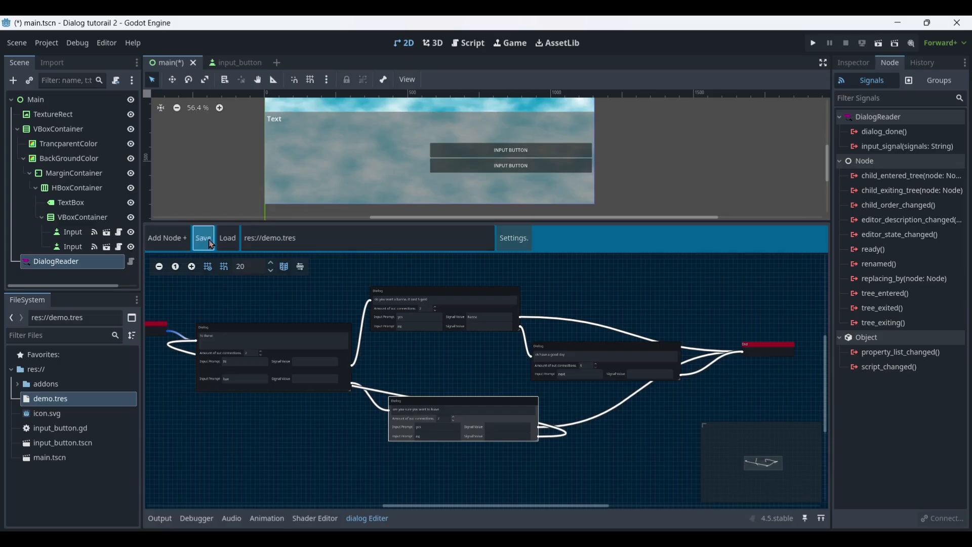
Inspect the stored properties of the demo.tres resource alongside its dialog graph.
click(75, 400)
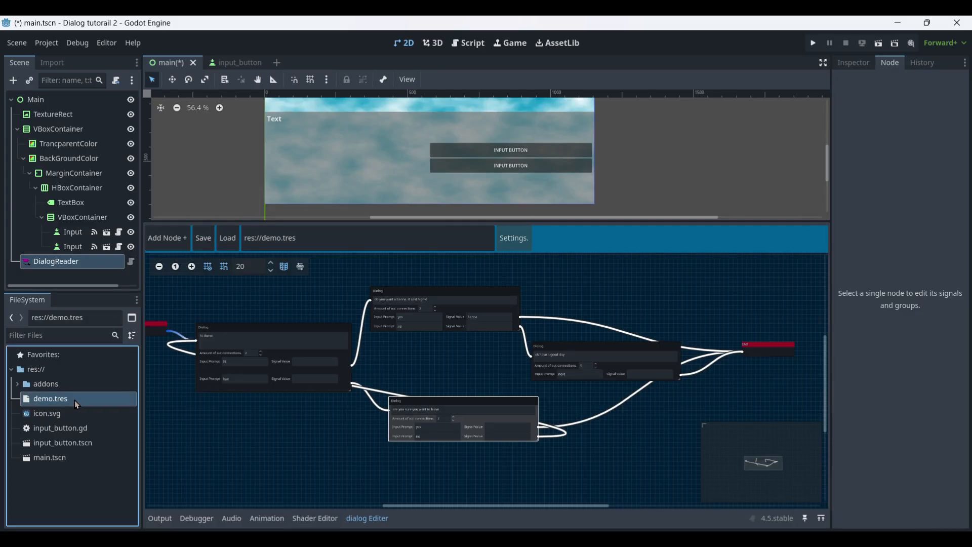
click(854, 62)
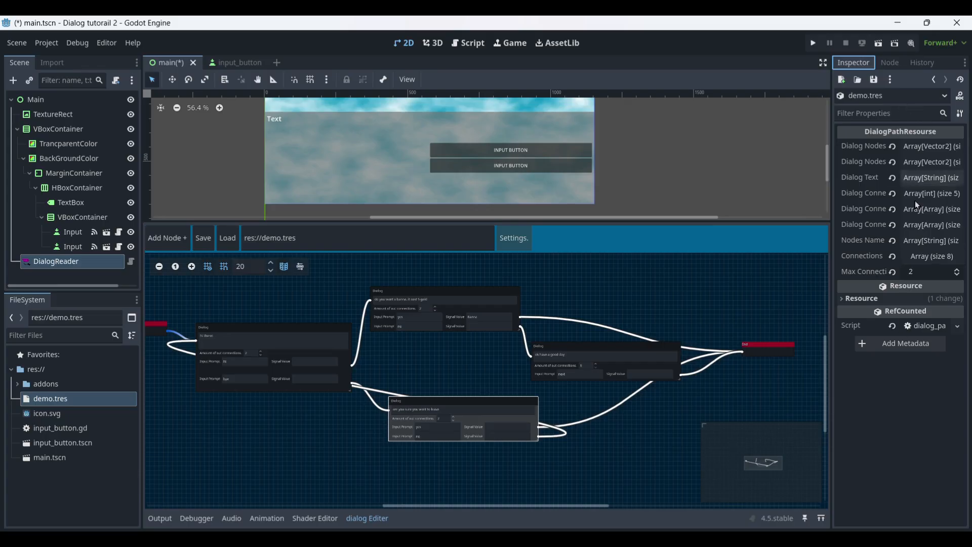
middle_drag(255, 295, 295, 286)
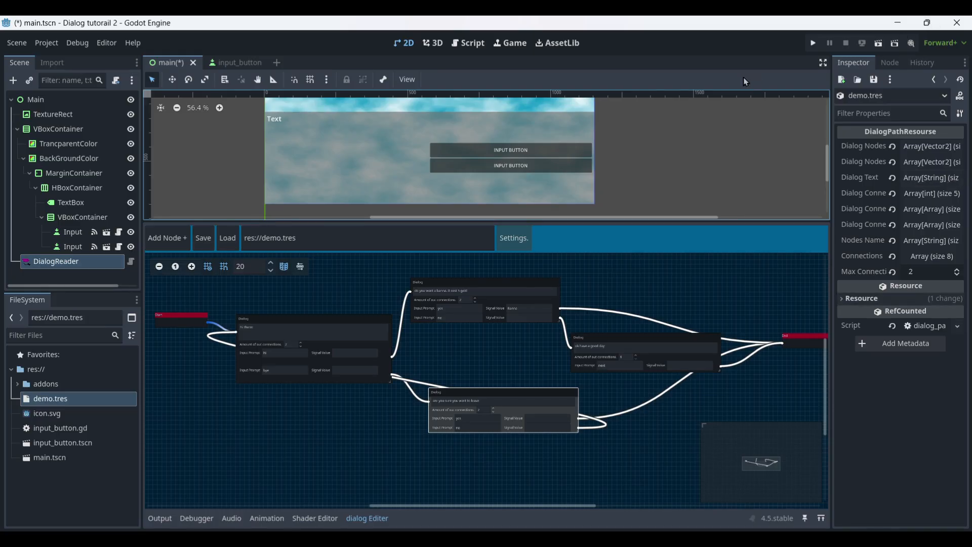
Assign demo.tres as the DialogReader node's dialog to read and expand the assigned resource.
click(75, 262)
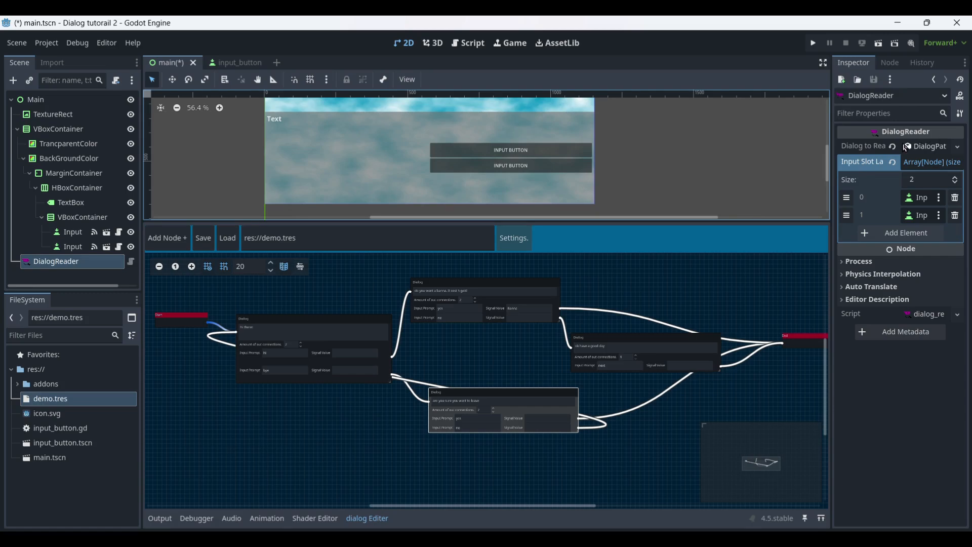
drag(96, 399, 925, 148)
click(925, 148)
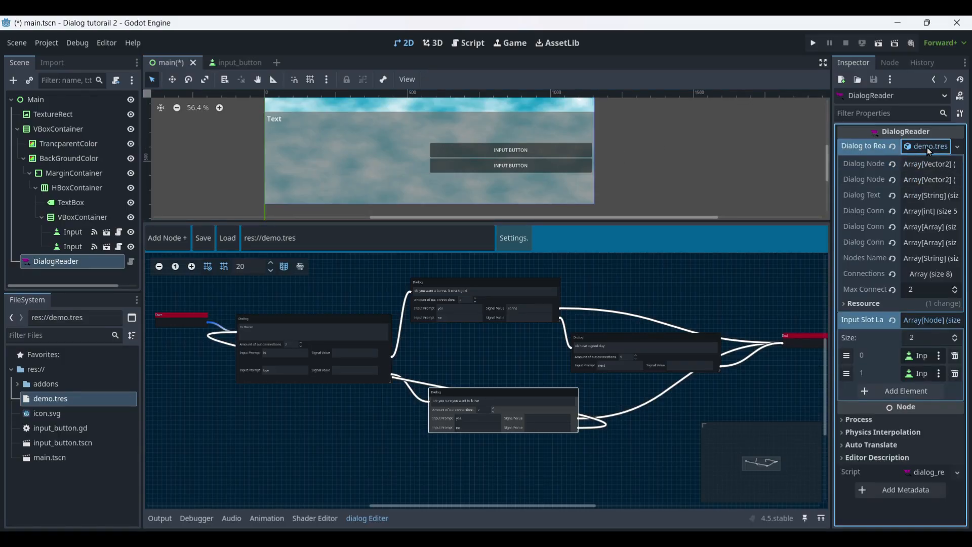
Examine the Dialog Text entries of the DialogReader's assigned resource, then collapse the resource and the input slot array.
click(928, 148)
click(928, 148)
click(932, 195)
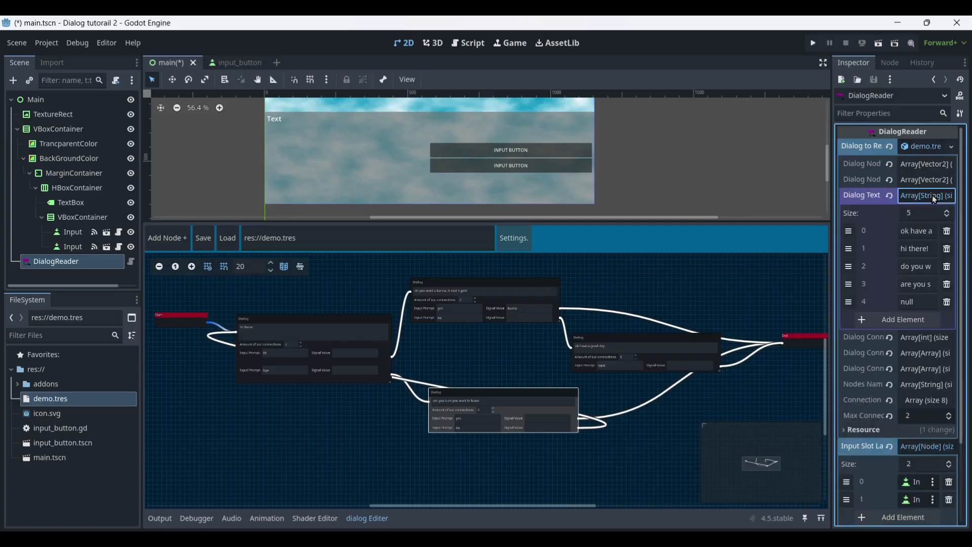
click(923, 198)
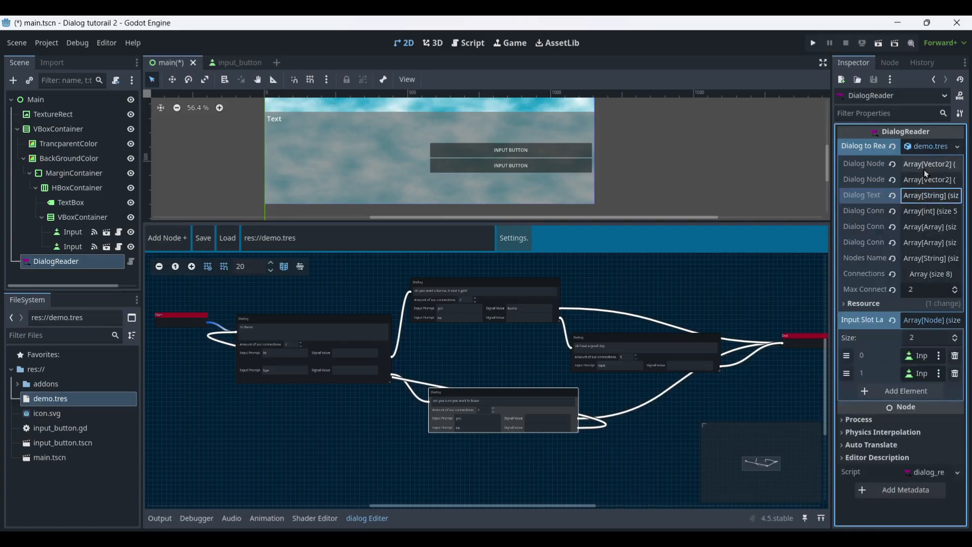
click(928, 147)
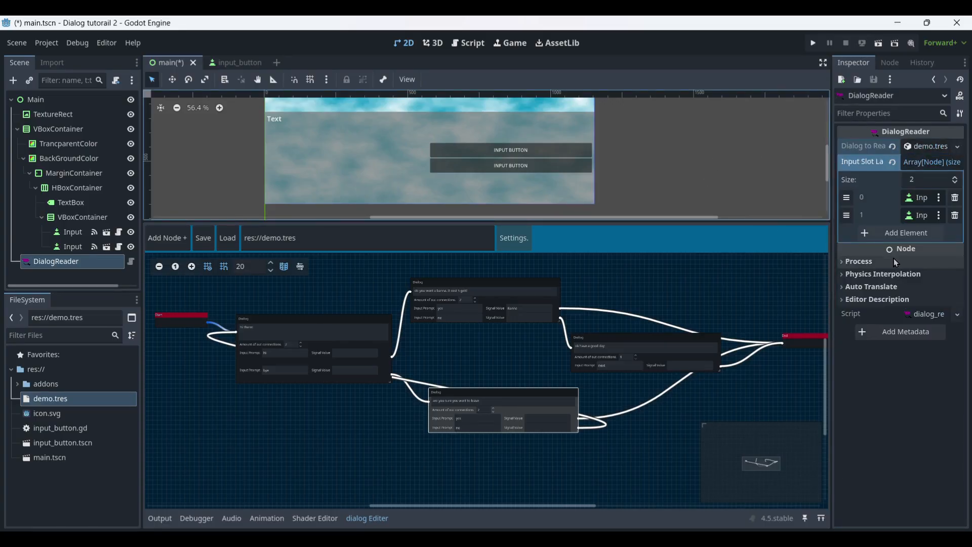
click(932, 162)
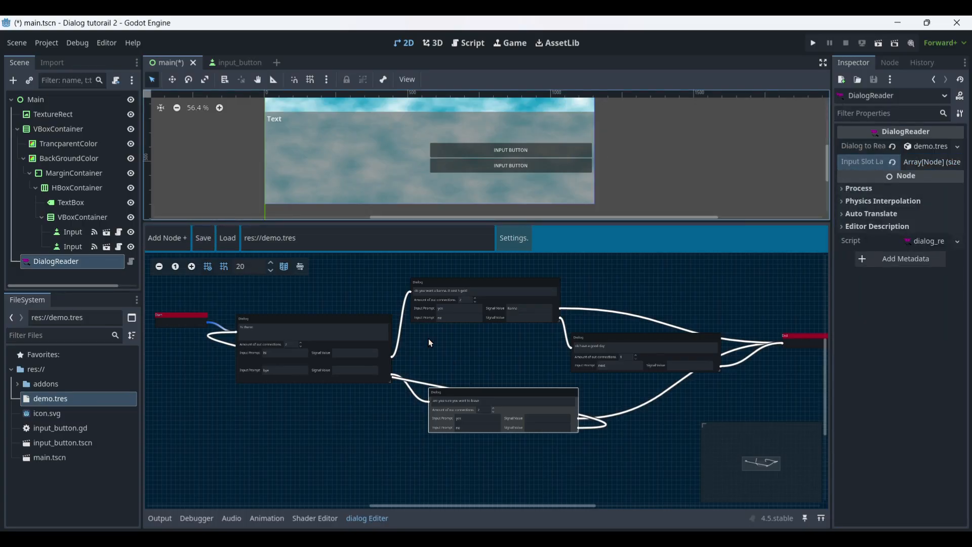
Attach a new GDScript to the Main node at res://main.gd, inheriting Control.
middle_drag(451, 344, 507, 387)
click(96, 99)
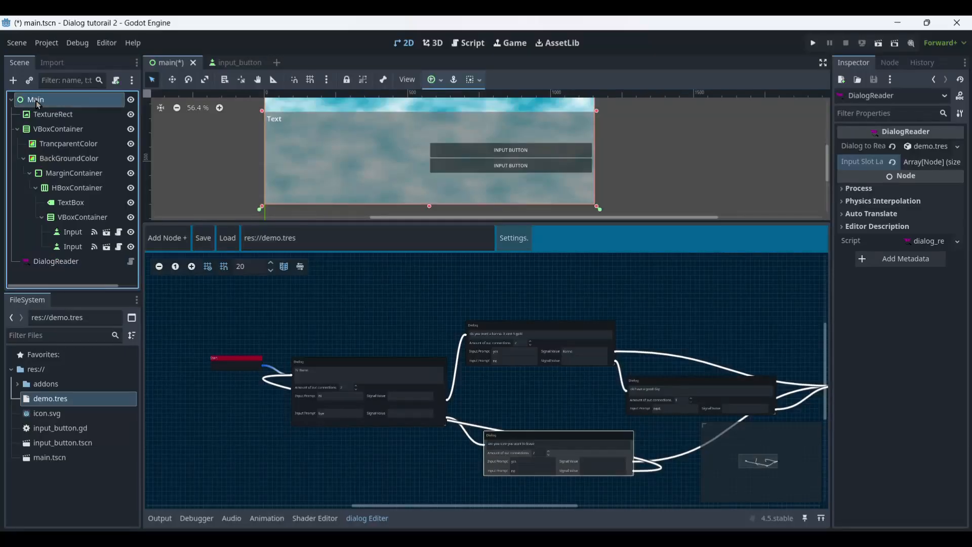
click(116, 80)
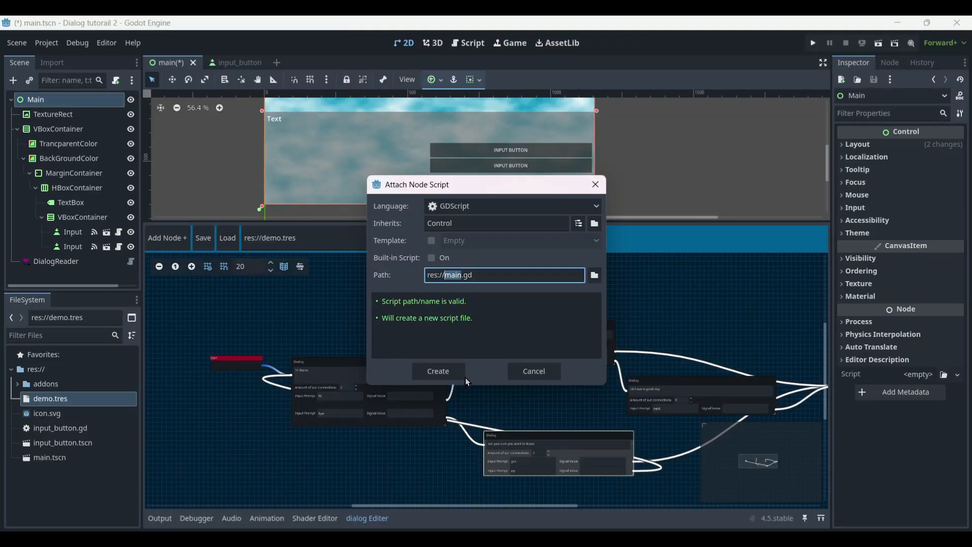
click(450, 369)
click(424, 122)
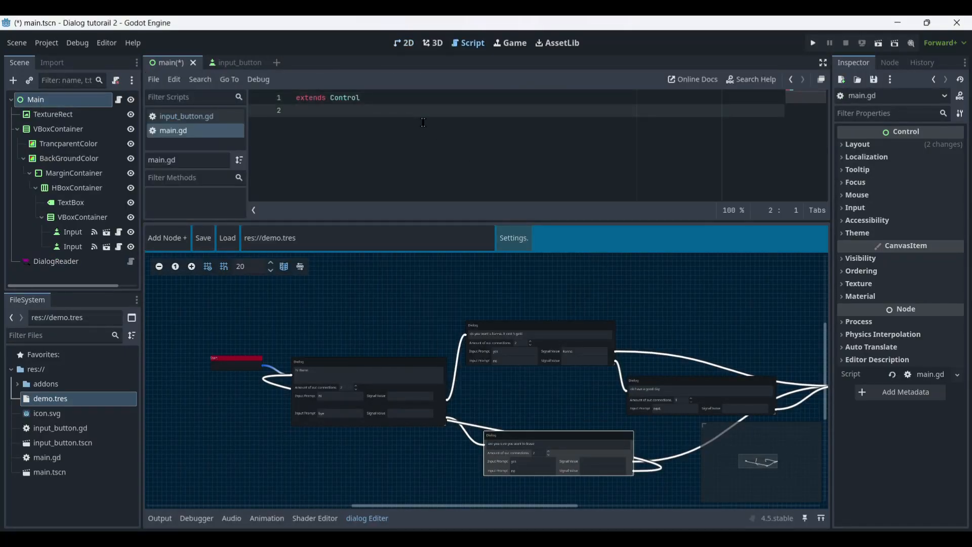
Declare the function read_dialog(value: int) -> void: in main.gd below the extends line.
key(Return)
key(Return)
click(424, 122)
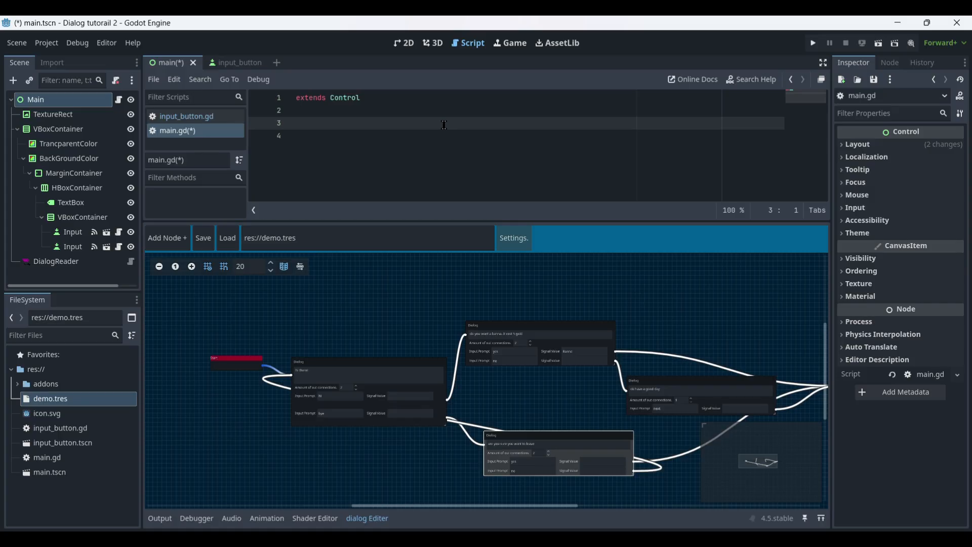
text(func read)
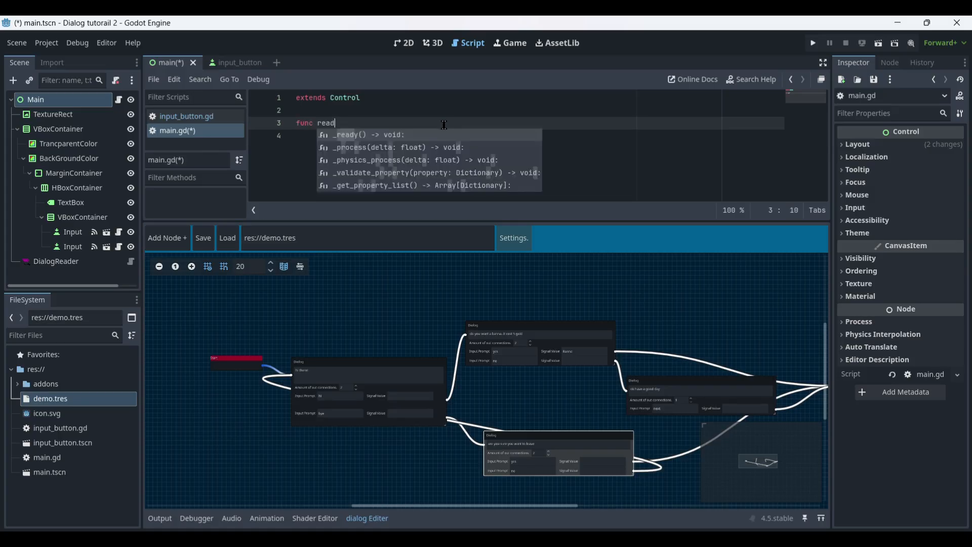
text(_dialog)
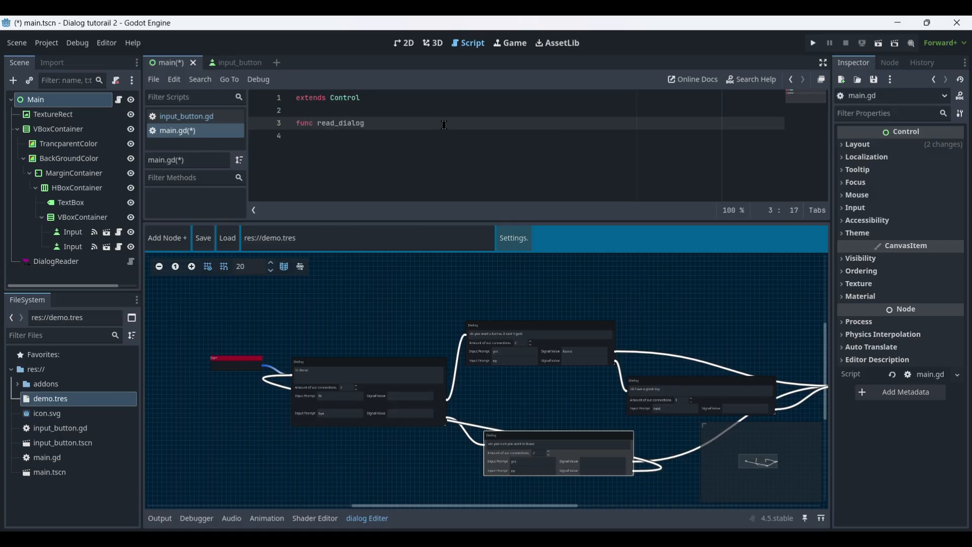
text((value: int) ->)
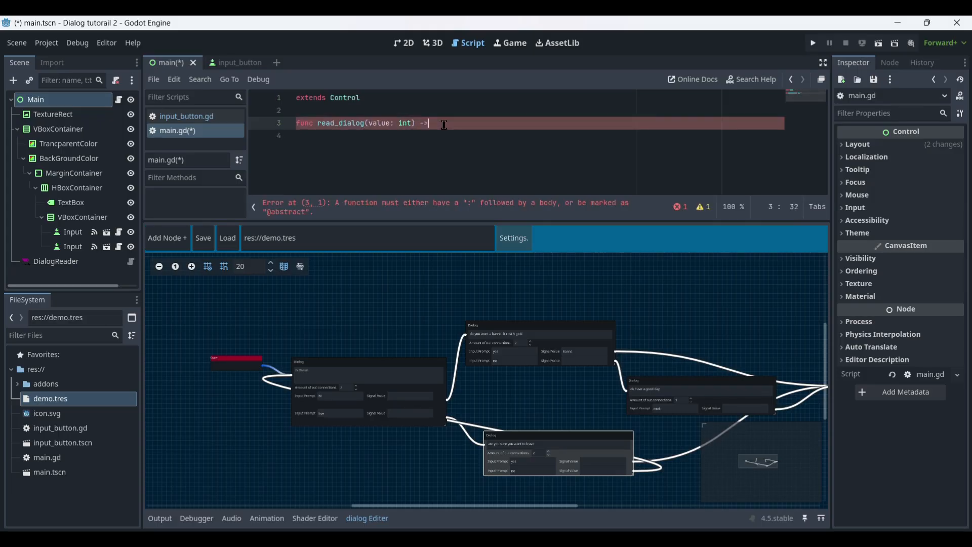
text( void:)
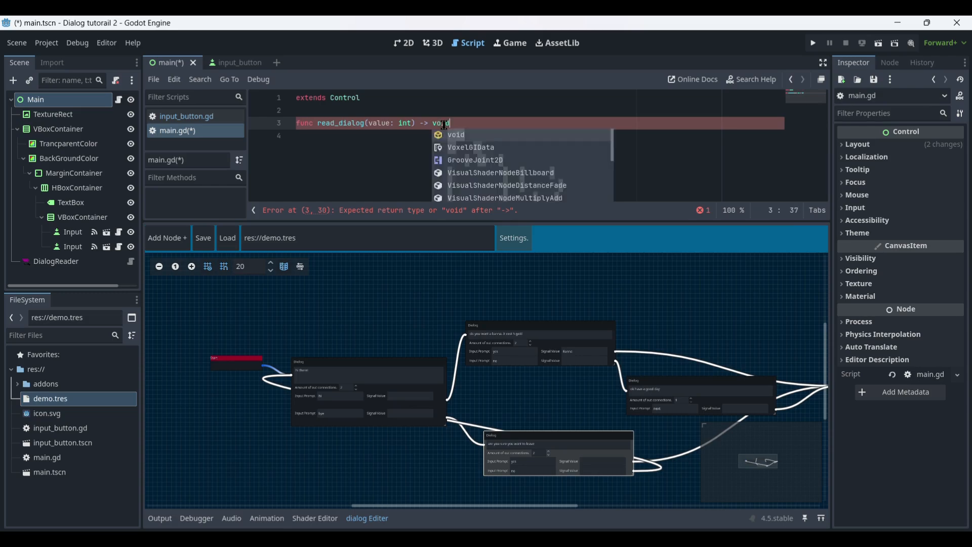
key(Return)
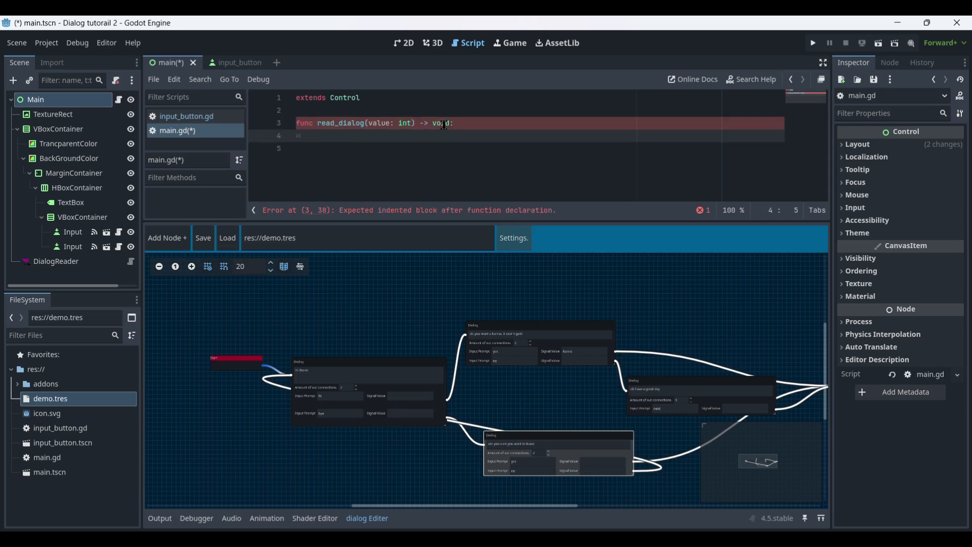
Add the exported variable dialog_reader of type DialogReader above the read_dialog function.
click(435, 109)
key(Return)
key(Return)
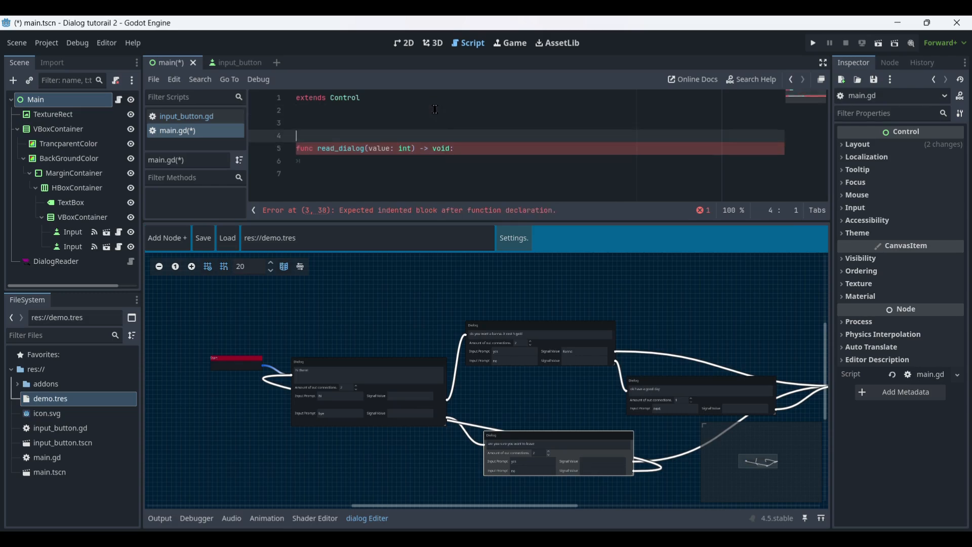
key(Up)
text(@)
key(Down)
key(Return)
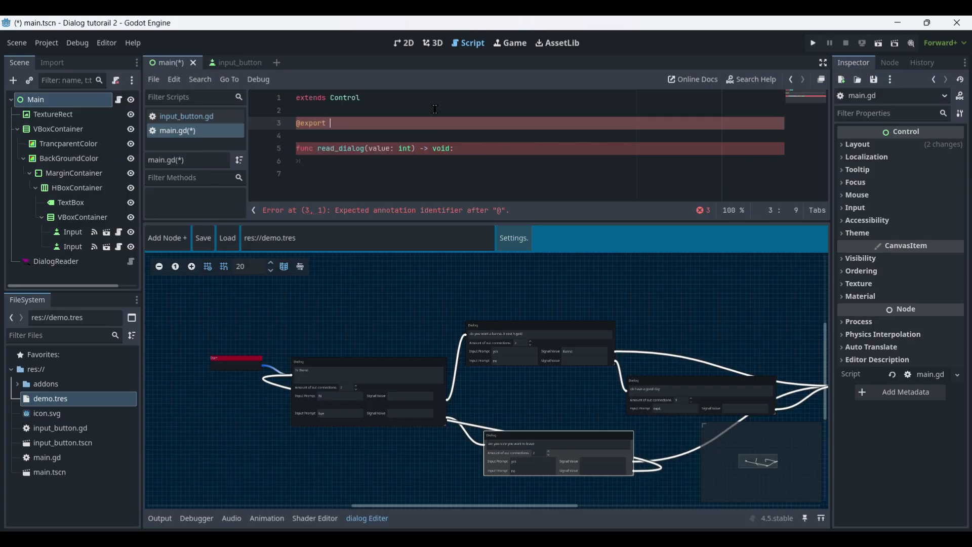
text(var diaolg)
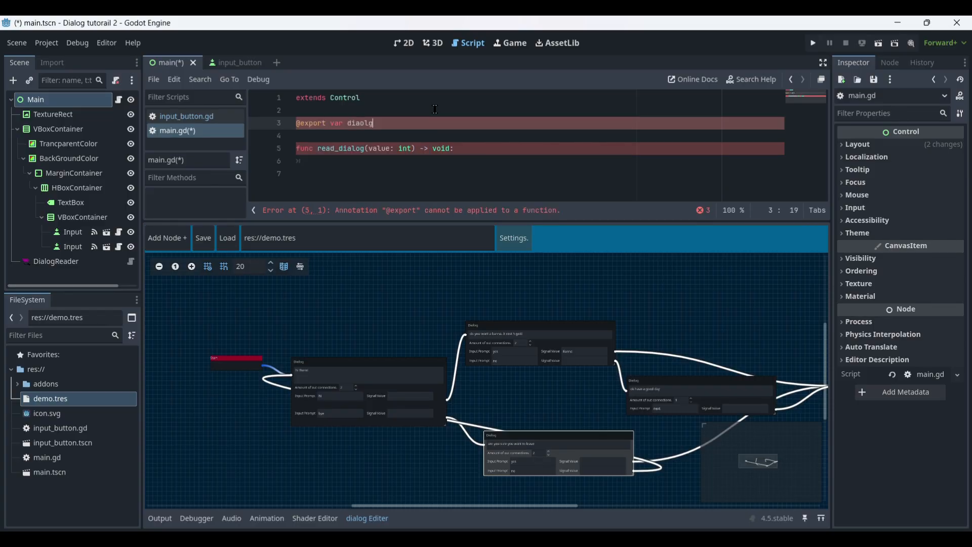
key(BackSpace)
key(BackSpace)
key(BackSpace)
text(a)
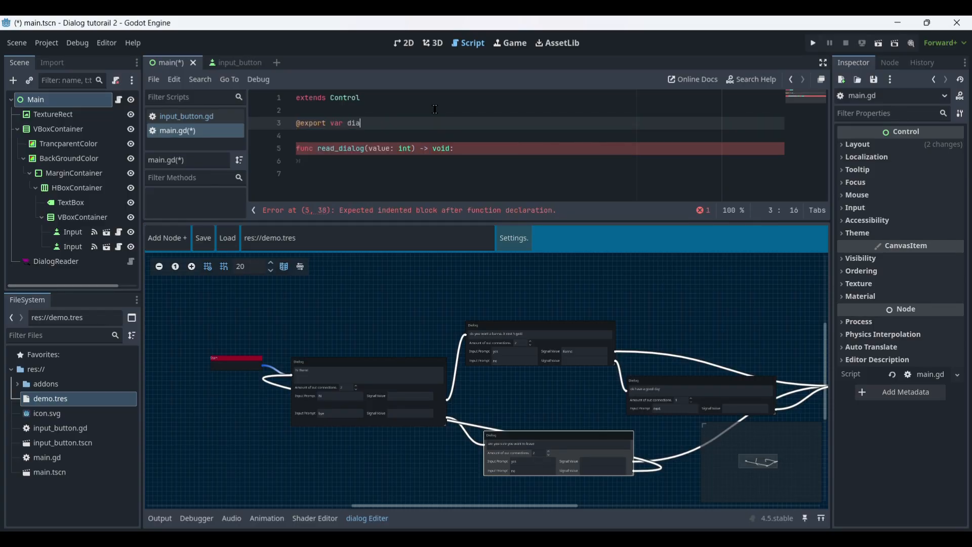
text(log_reader: D)
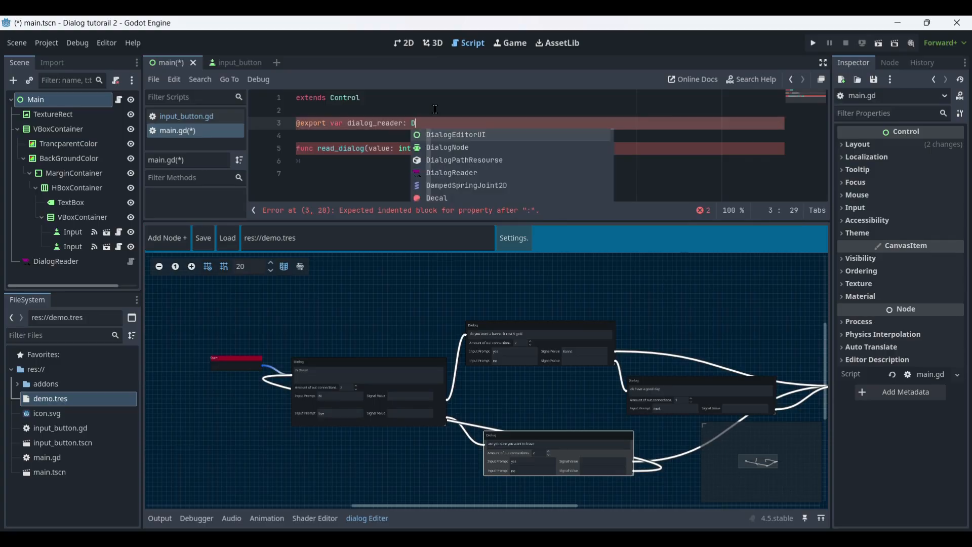
text(ialogReader)
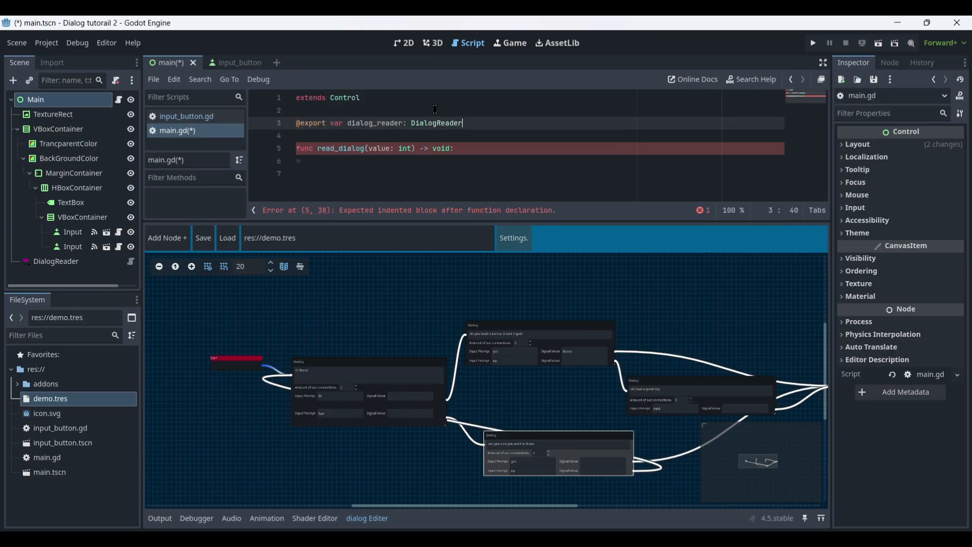
Add a second exported variable, text_box of type Label, below dialog_reader.
key(Return)
text(@)
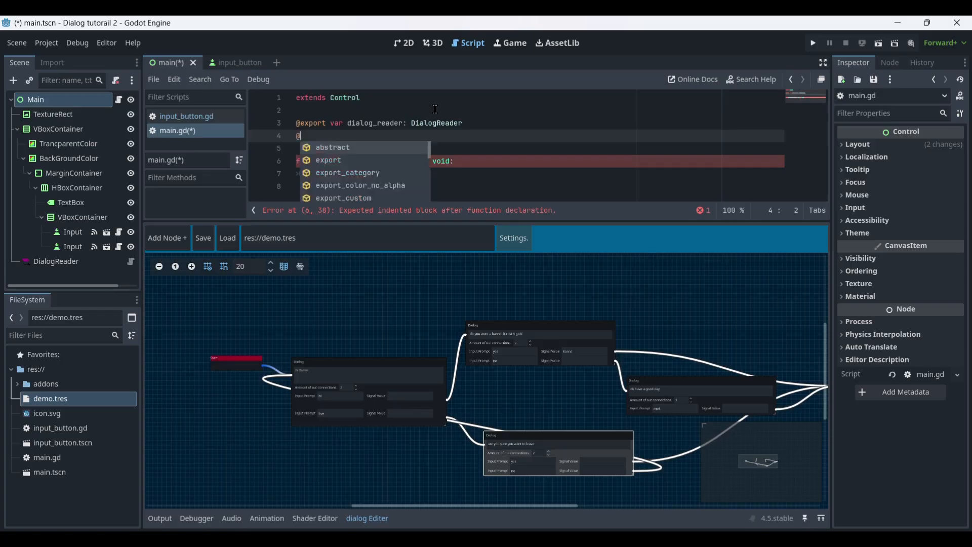
text(export var )
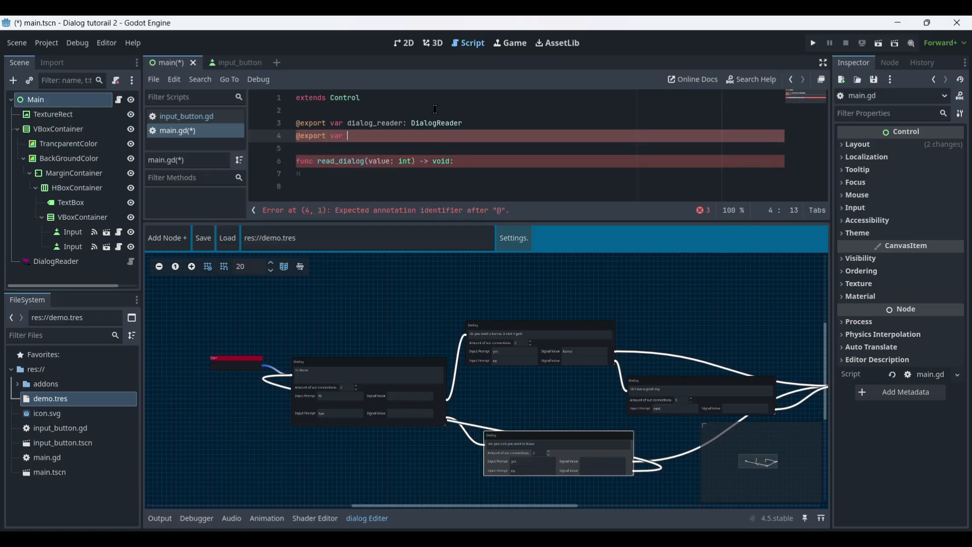
text(text_box)
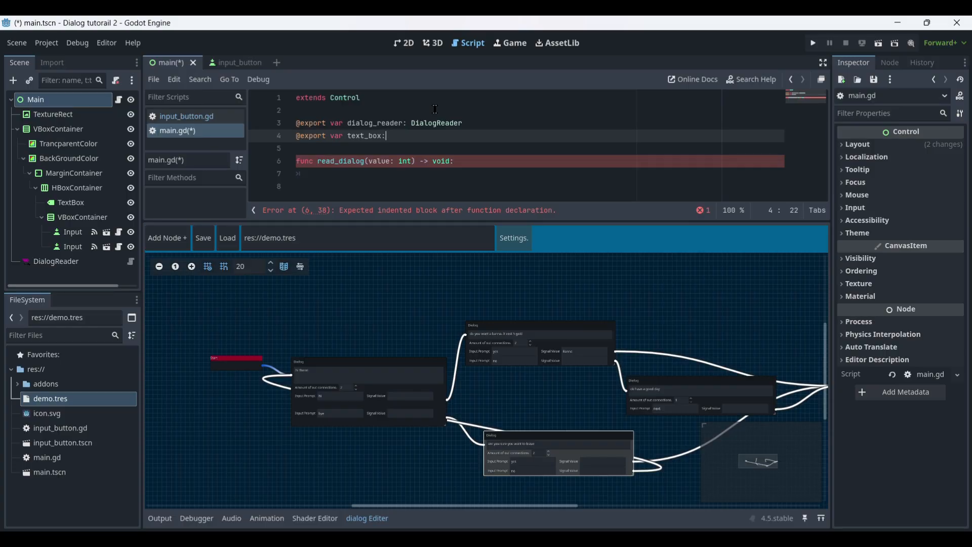
text(: Lab)
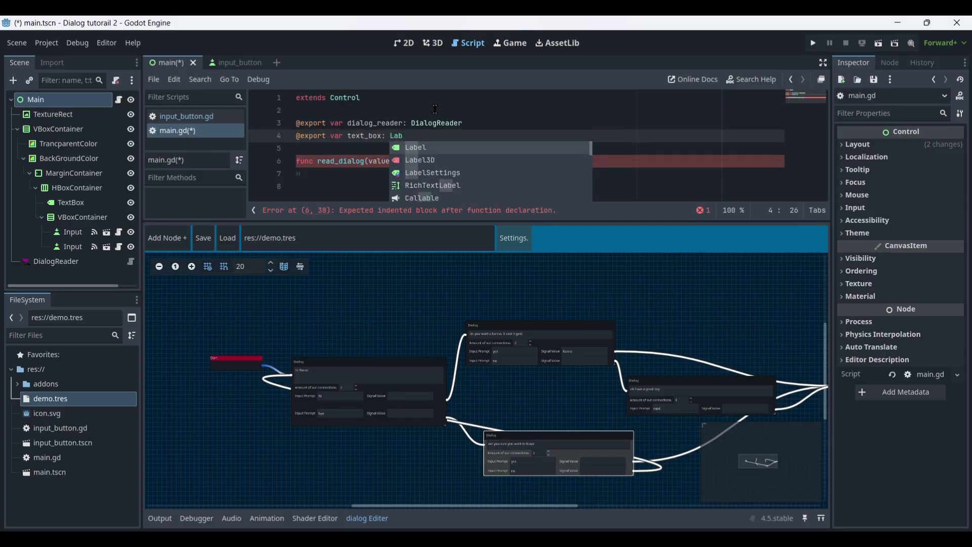
key(Return)
Add the line dialog_reader.input = value as the first statement in the body of read_dialog.
click(499, 177)
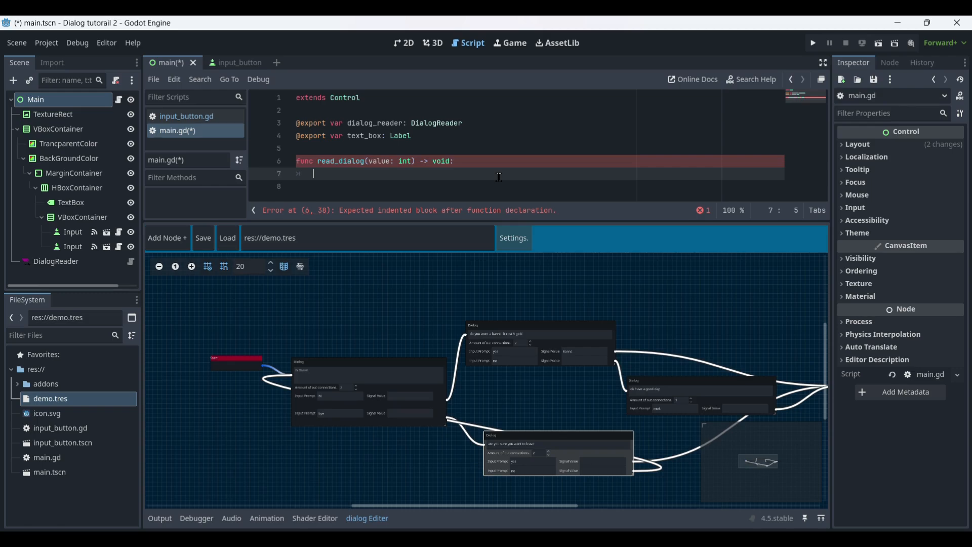
text(d)
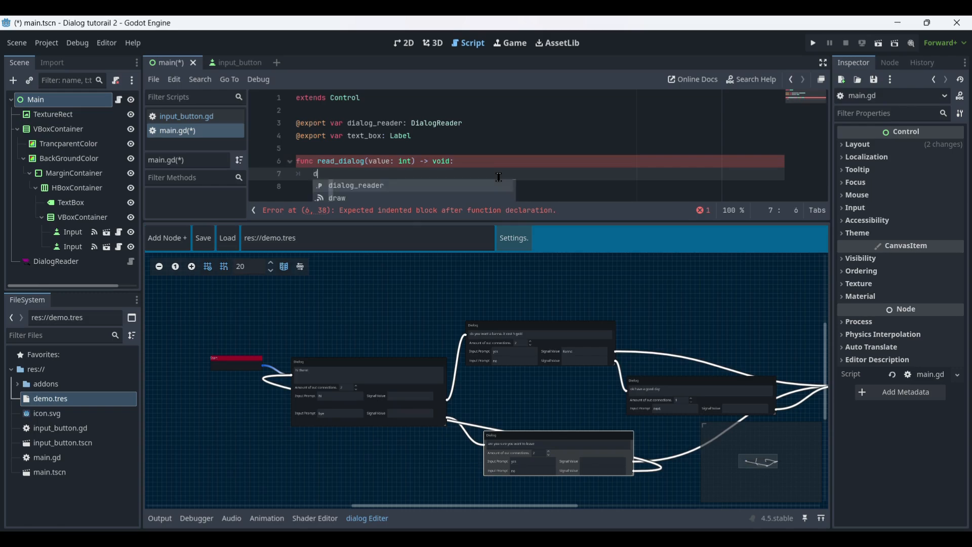
text(ialog_reader.in)
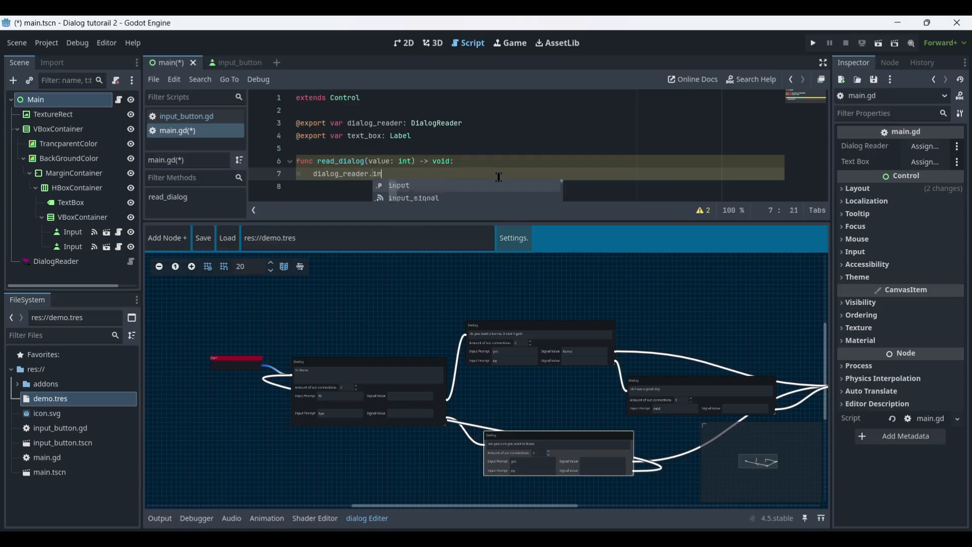
text(put = )
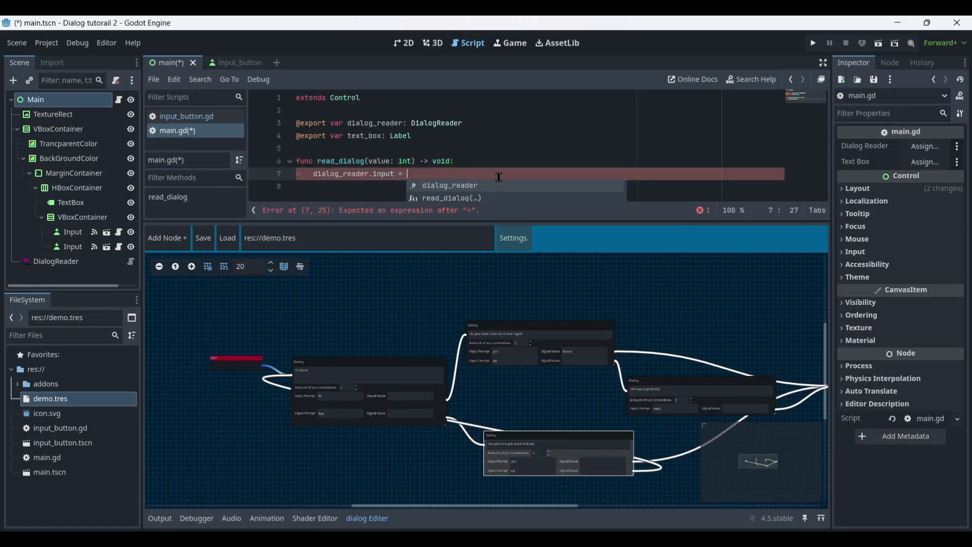
text(value)
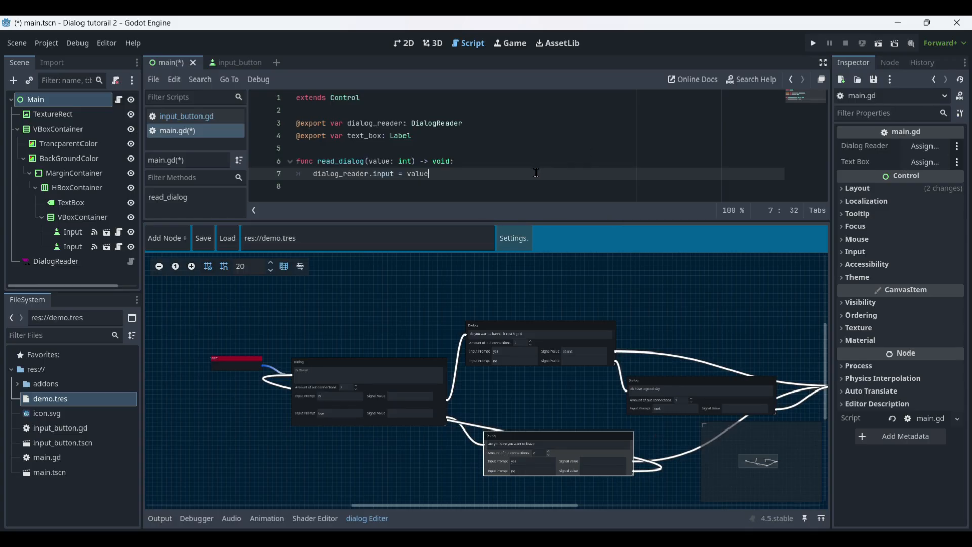
Add a call to dialog_reader.read_next_node() below the input assignment in read_dialog.
key(Return)
text(dia)
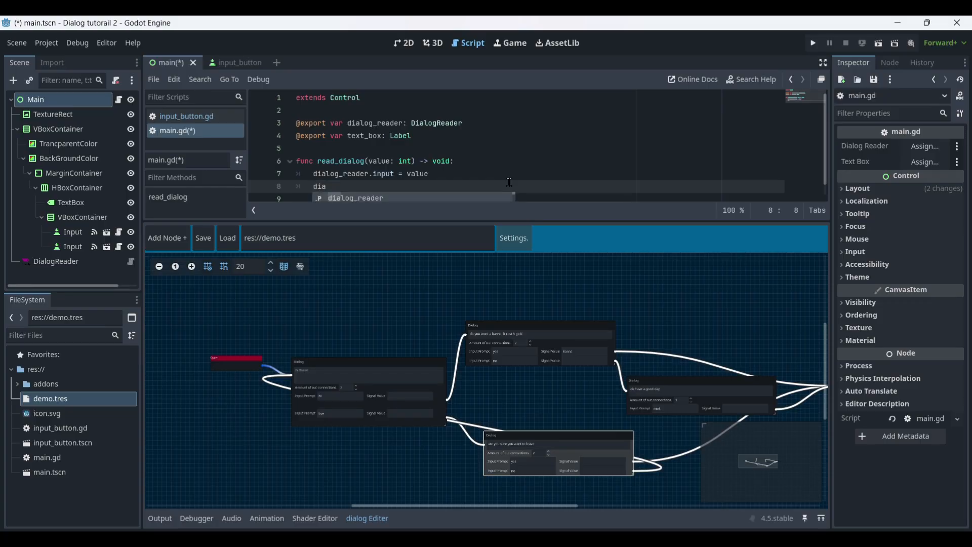
key(Return)
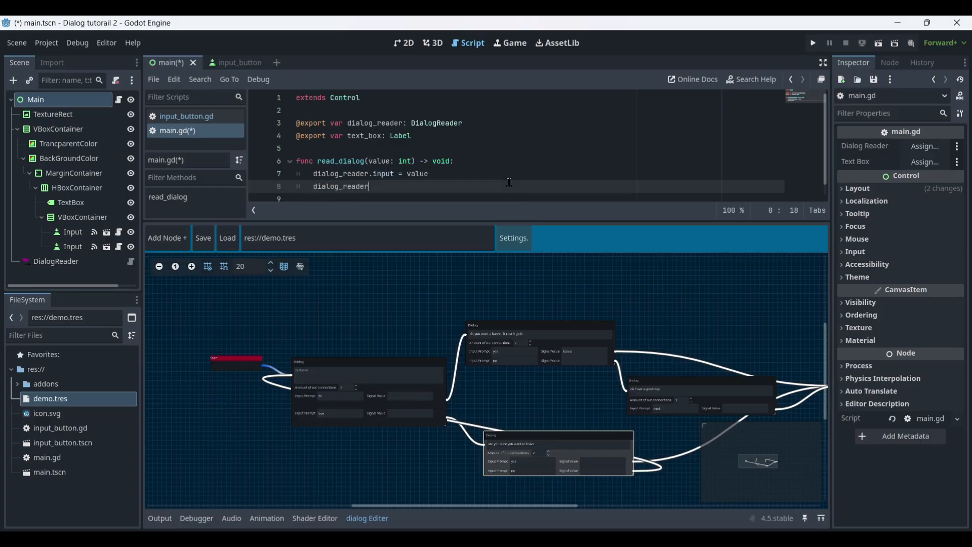
text(.read_next_node()
key(Return)
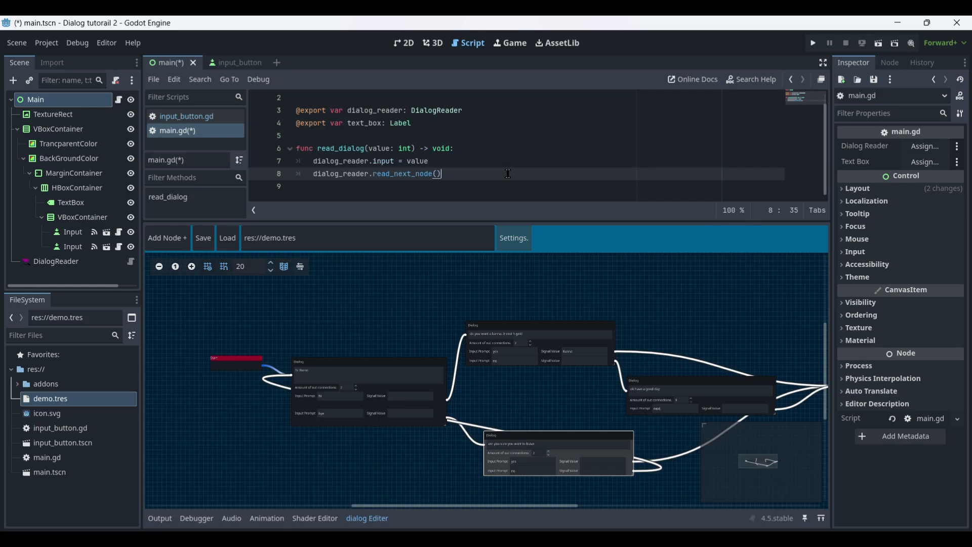
Add the line text_box.text = dialog_reader.current_nodes_text at the end of read_dialog.
key(Return)
text(te)
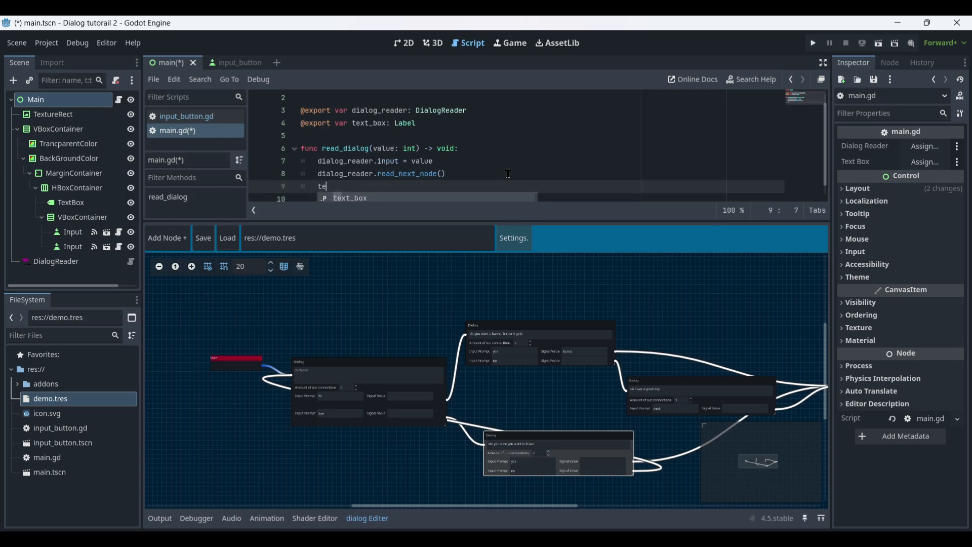
text(xt_box.text )
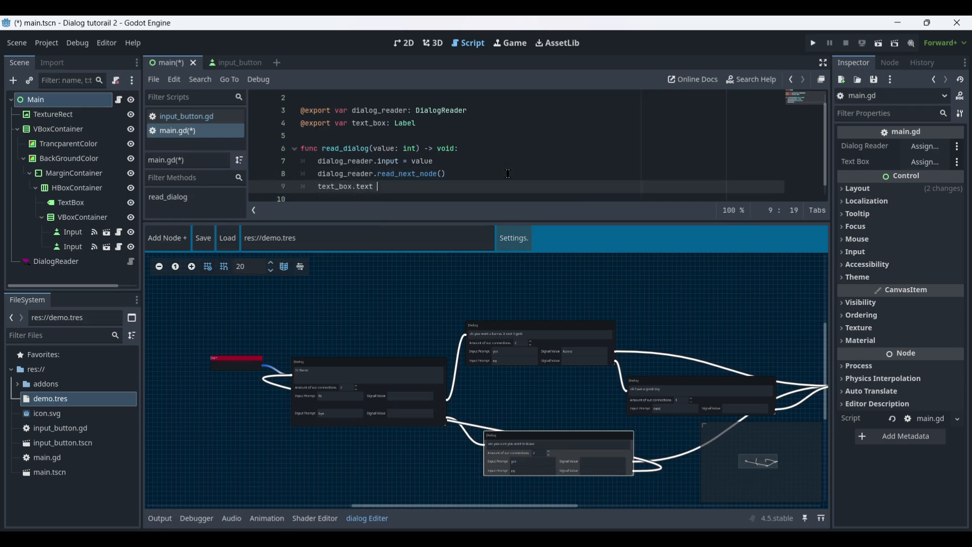
text(= )
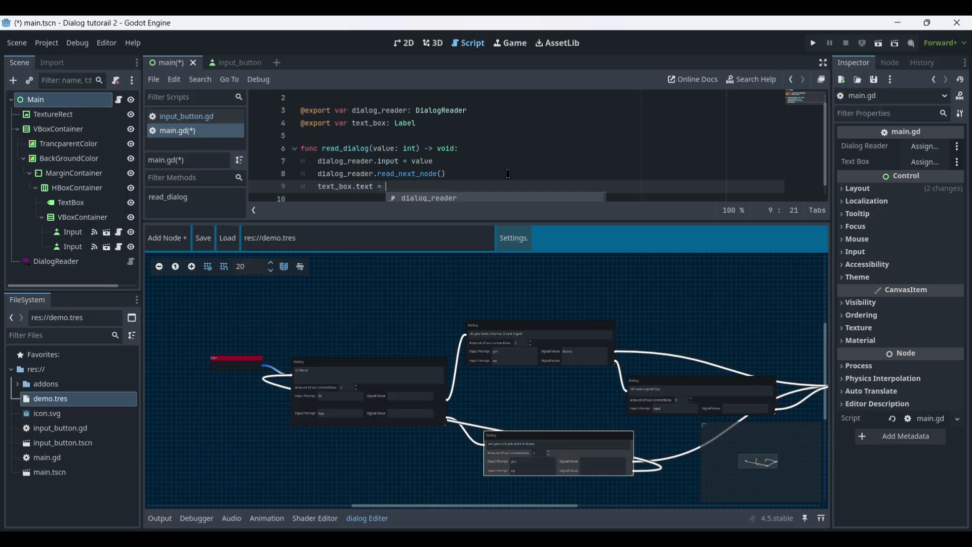
text(da)
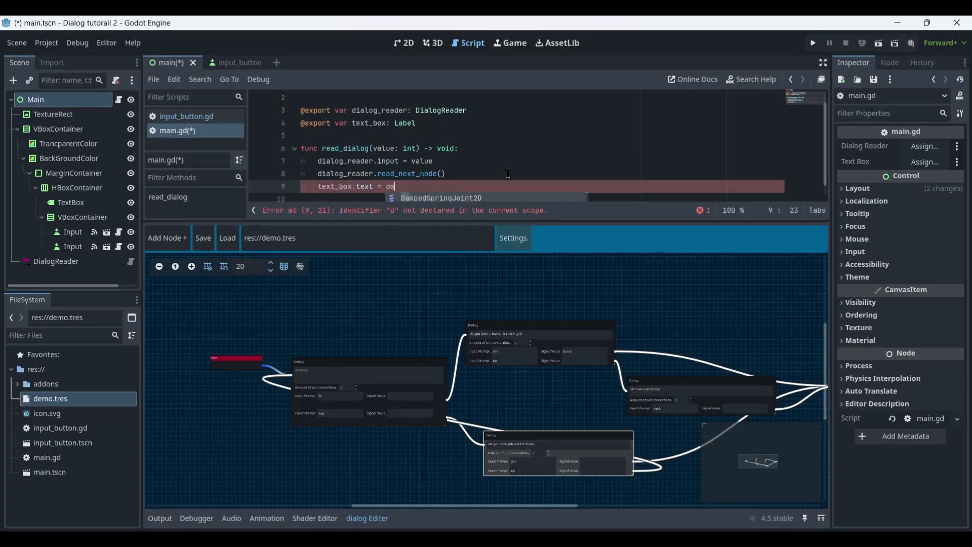
key(Return)
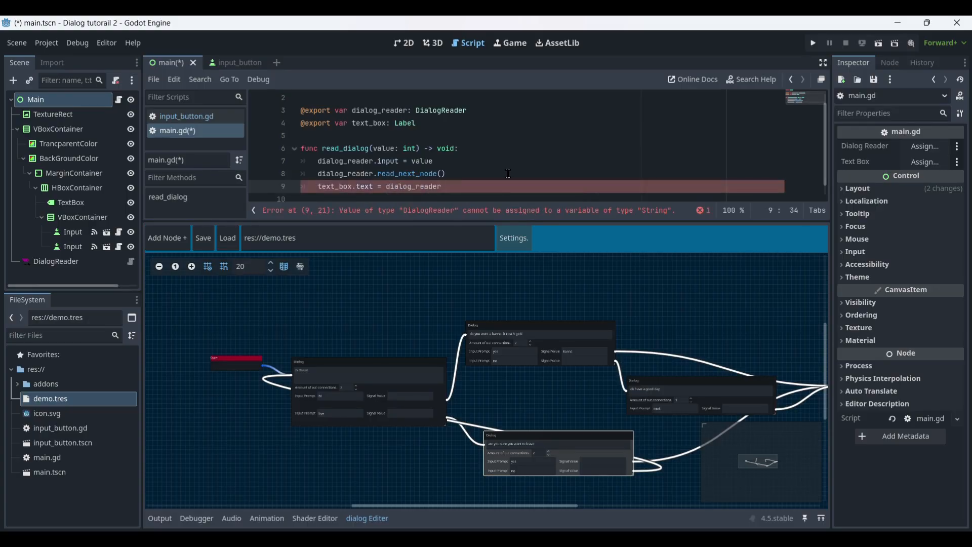
text(.)
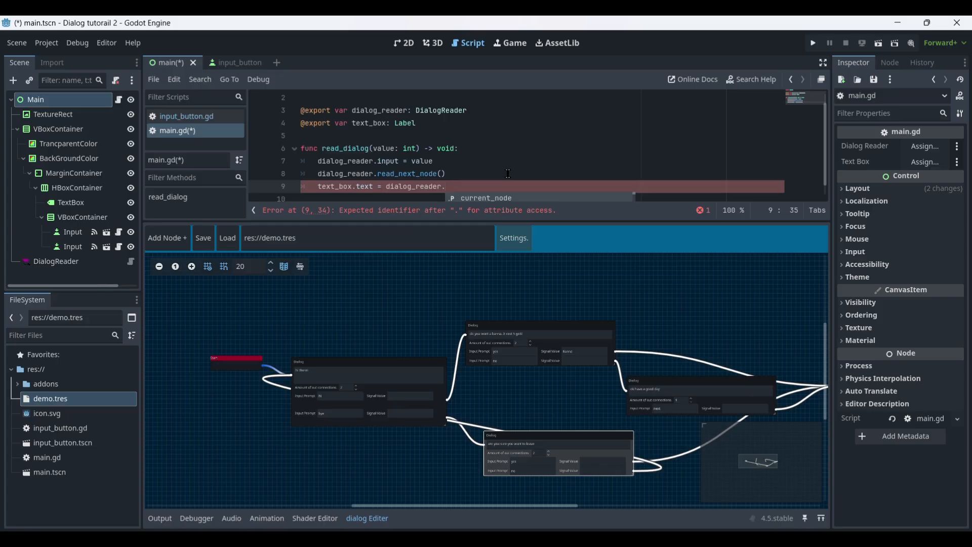
text(curr)
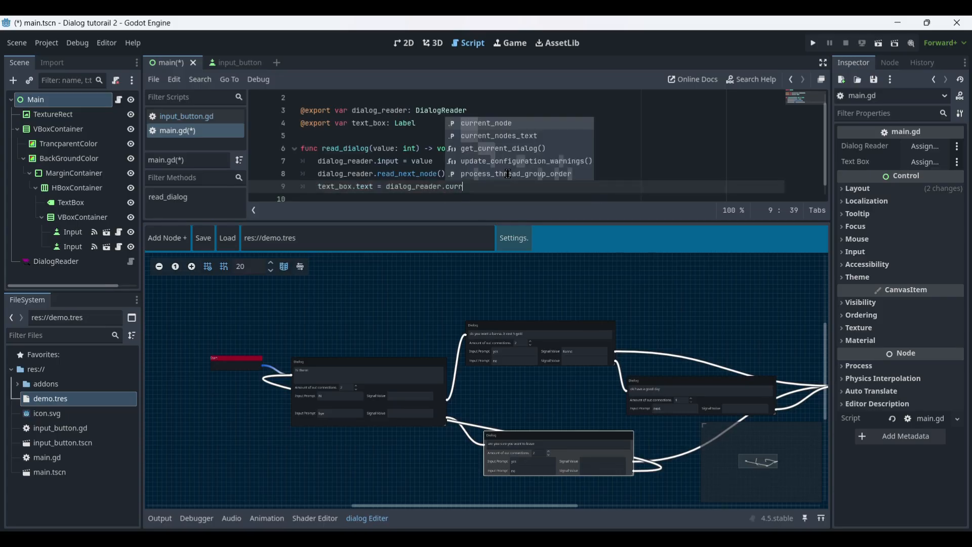
key(Down)
key(Return)
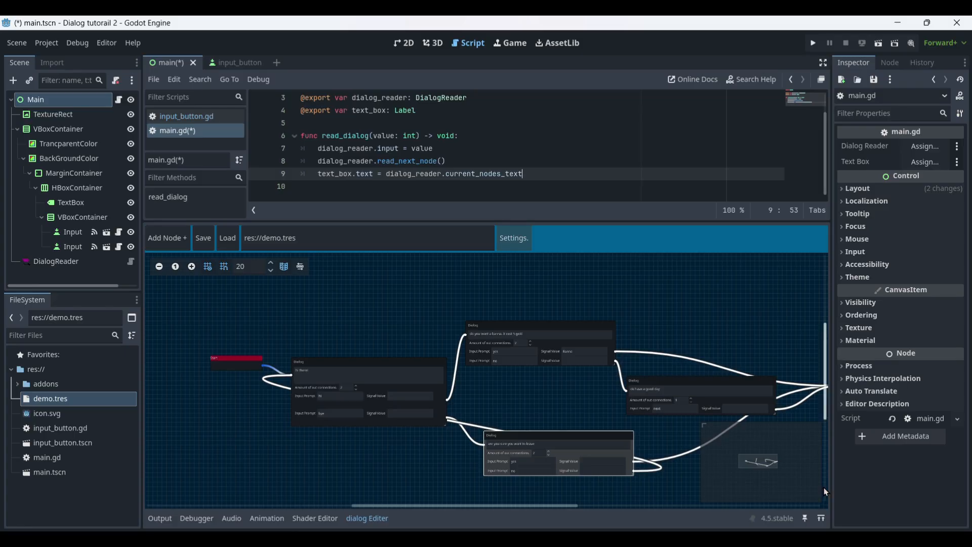
Examine the whole demo.tres dialog graph in an enlarged view, and close the dialog editor to return to the script.
click(827, 68)
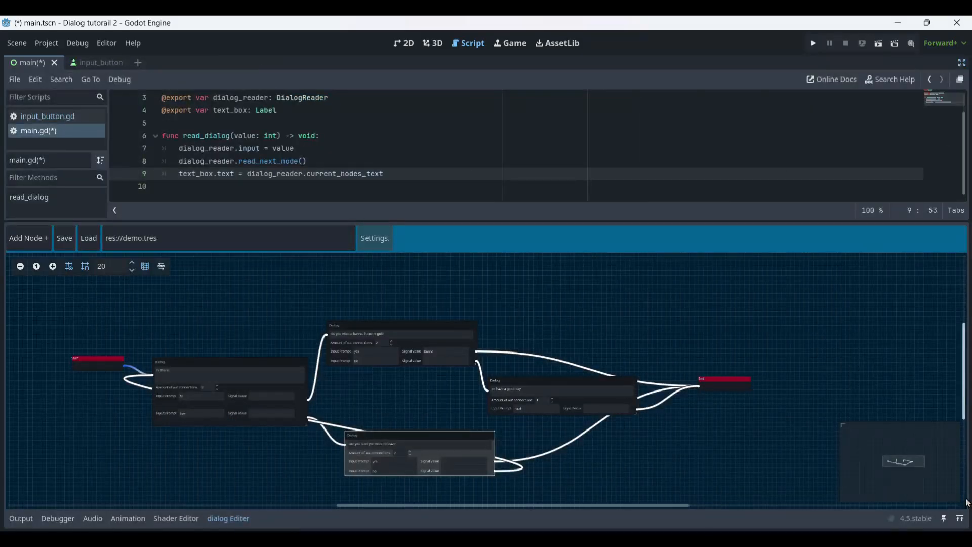
click(961, 520)
scroll(554, 256, up, 4)
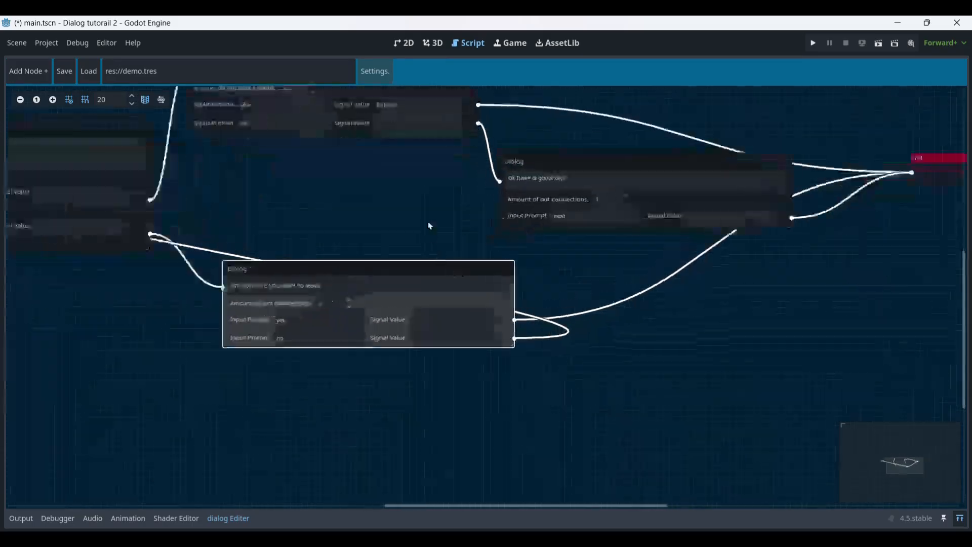
scroll(559, 291, down, 3)
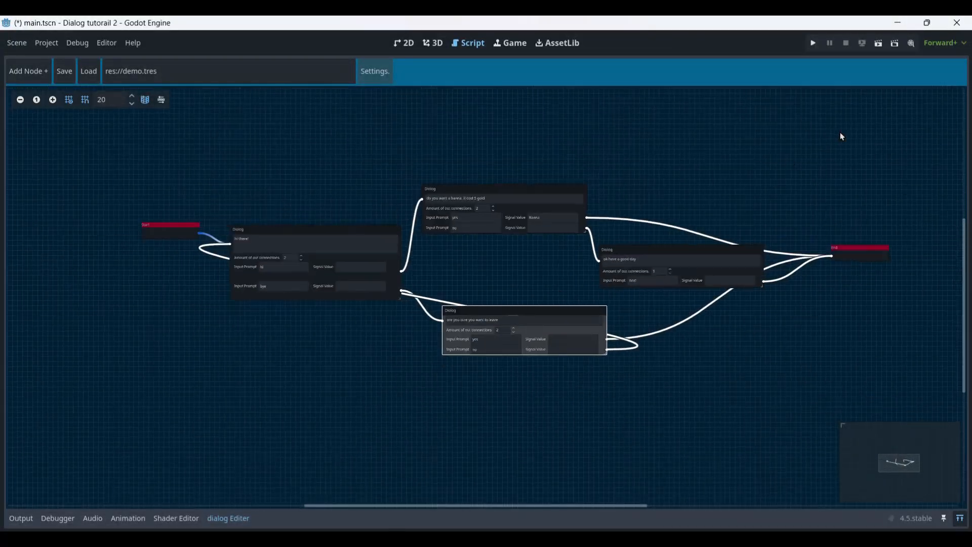
click(961, 519)
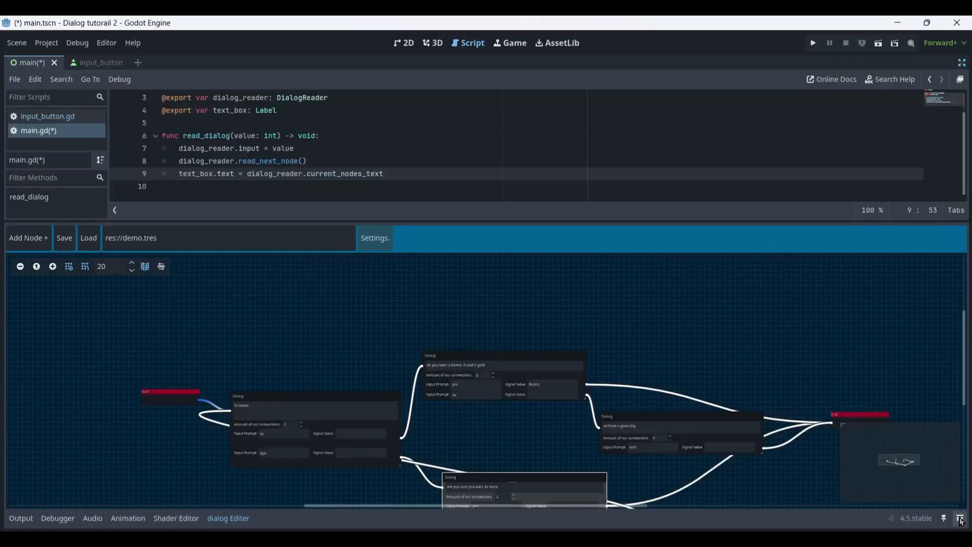
click(962, 64)
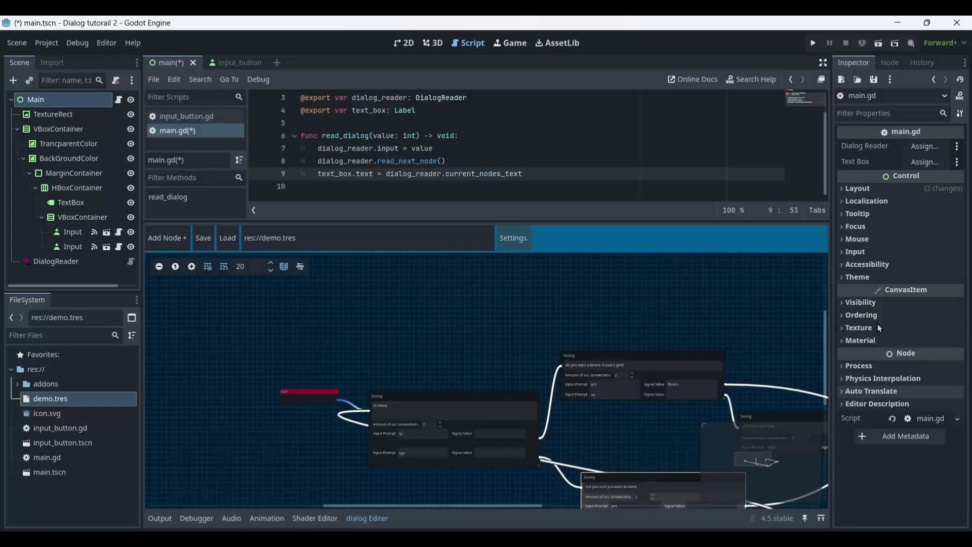
click(367, 518)
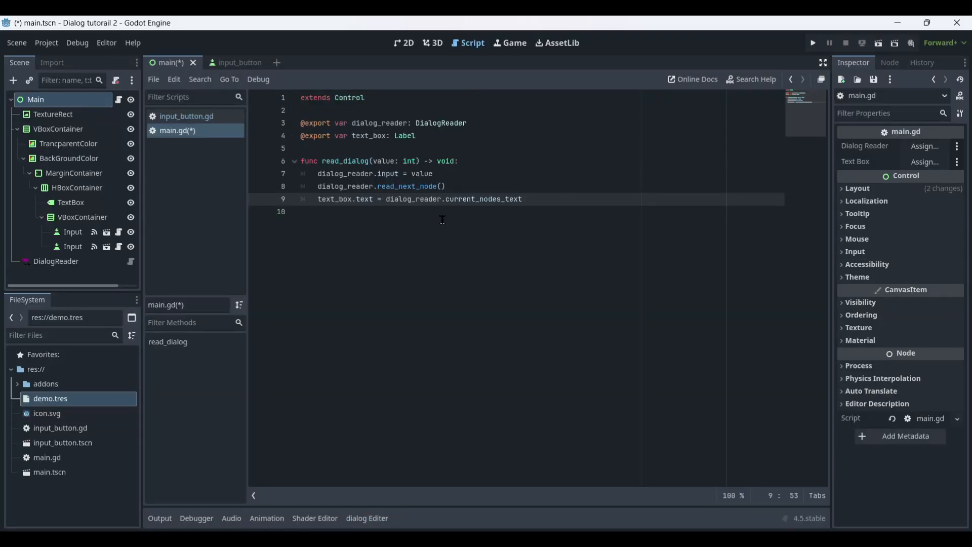
Assign the DialogReader node to Main's Dialog Reader property and the TextBox label to its Text Box property.
click(939, 148)
double_click(458, 175)
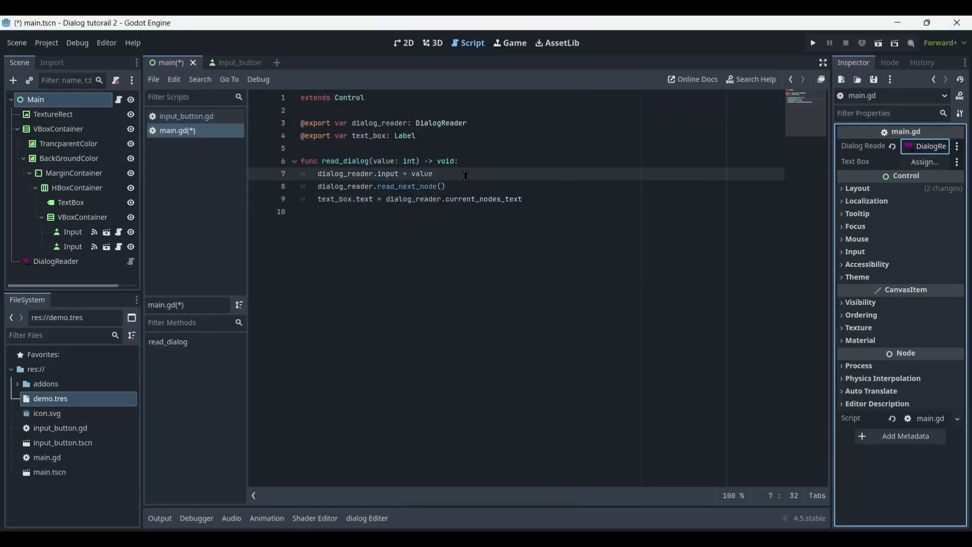
click(923, 169)
double_click(507, 236)
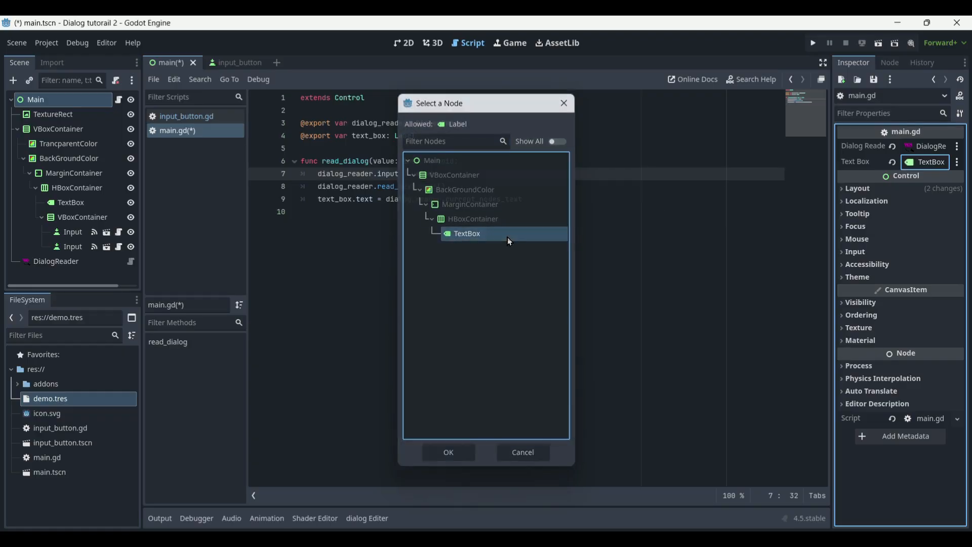
Insert the function func _ready() -> void: between the exported variables and read_dialog in main.gd.
click(824, 64)
click(445, 158)
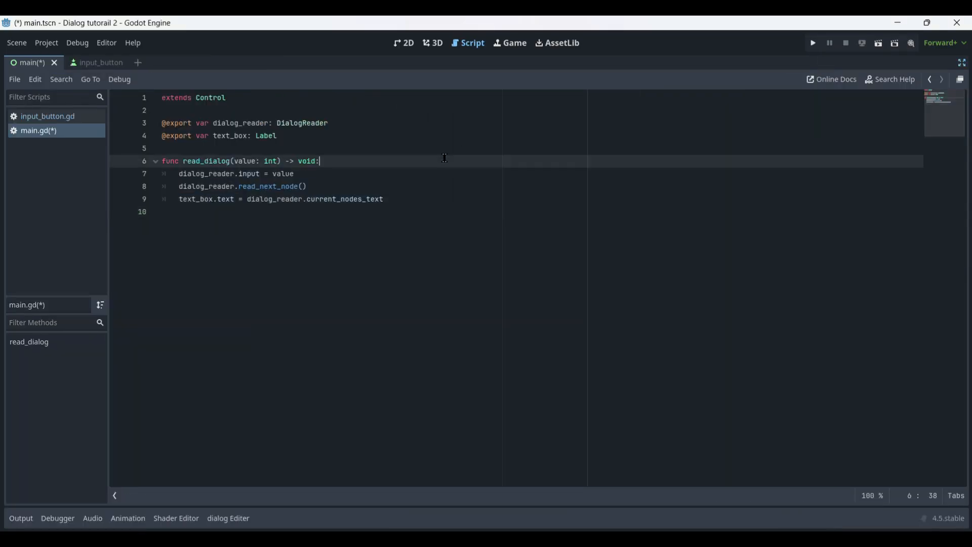
click(442, 152)
key(Return)
key(Return)
key(Up)
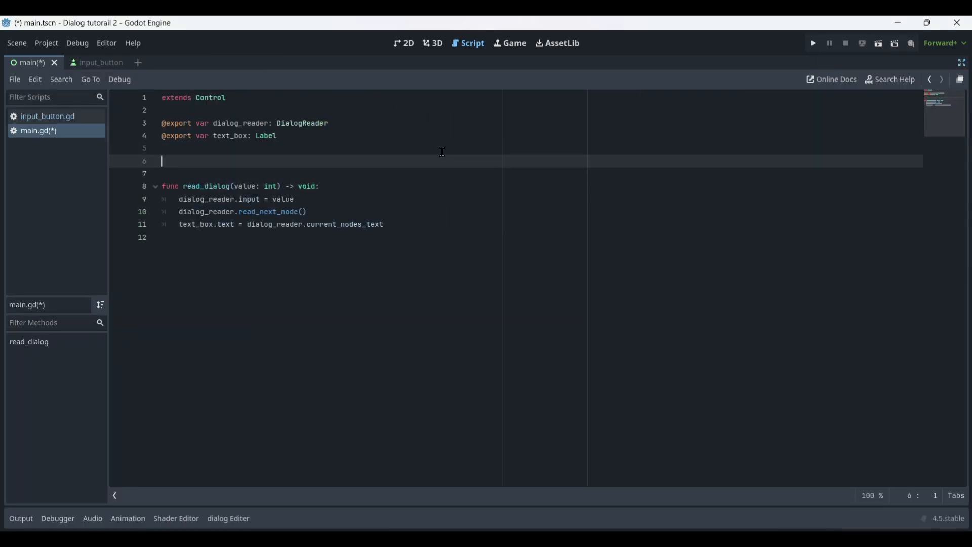
text(func)
text( _rea)
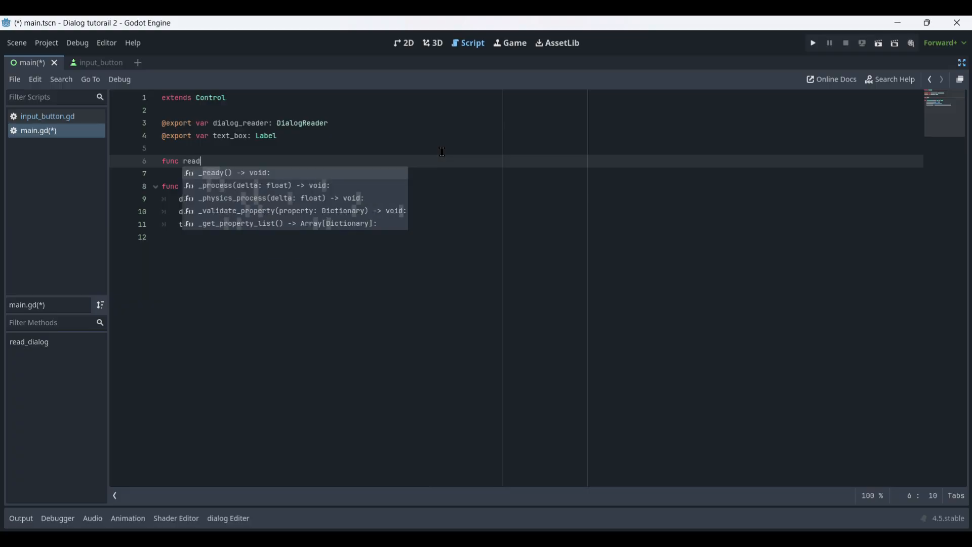
key(Return)
key(Return)
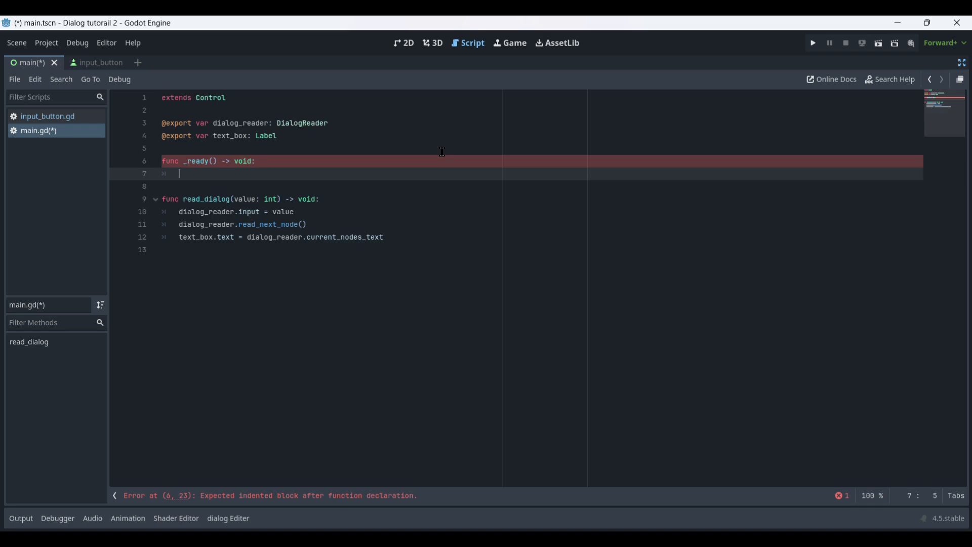
Call read_dialog(0) in the body of the _ready function.
text(read)
key(Return)
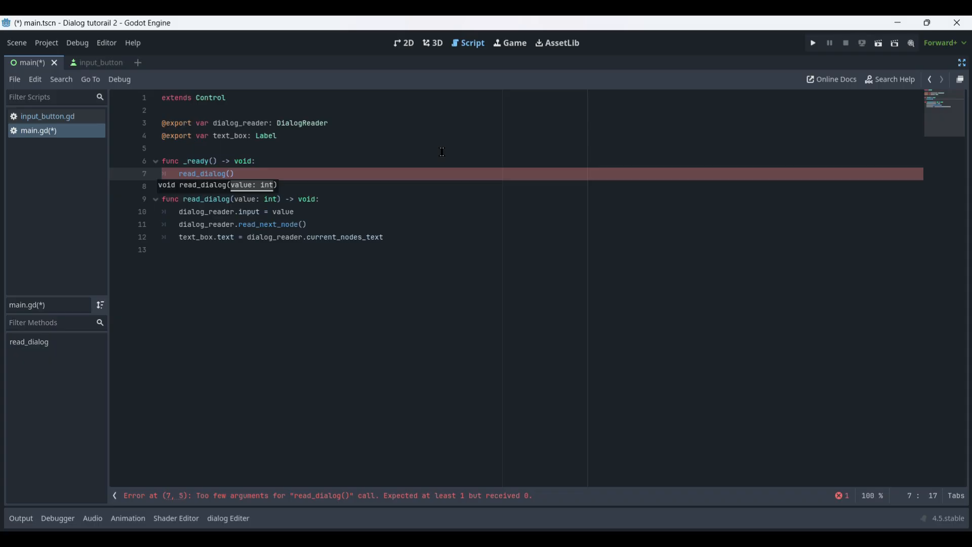
text(0)
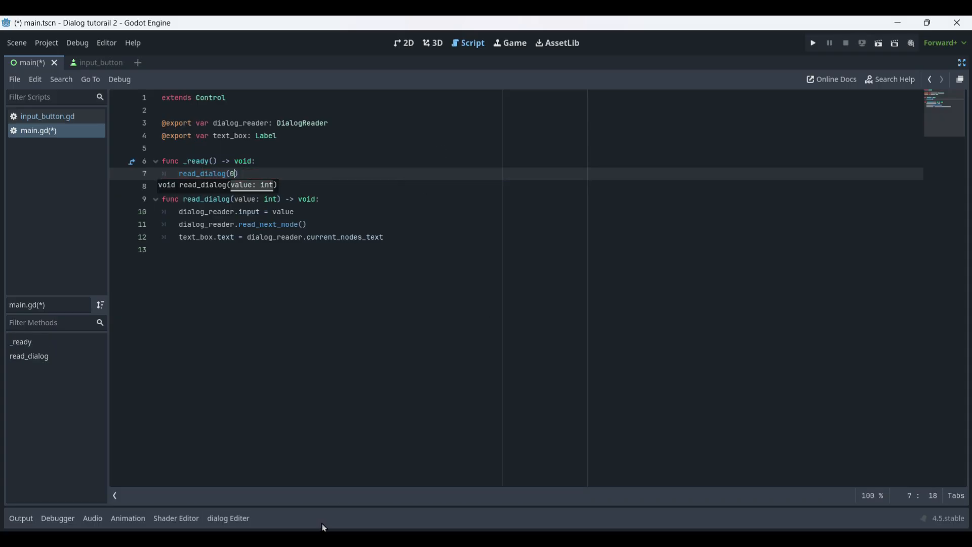
Examine the Start node's link to the first dialog node in the demo.tres graph, and return to the script.
click(242, 519)
scroll(218, 278, up, 4)
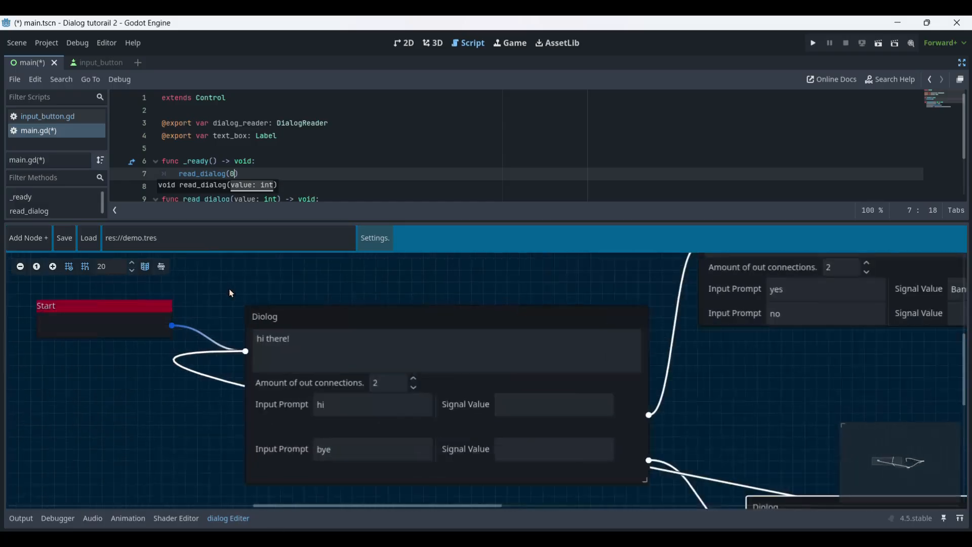
scroll(217, 302, down, 3)
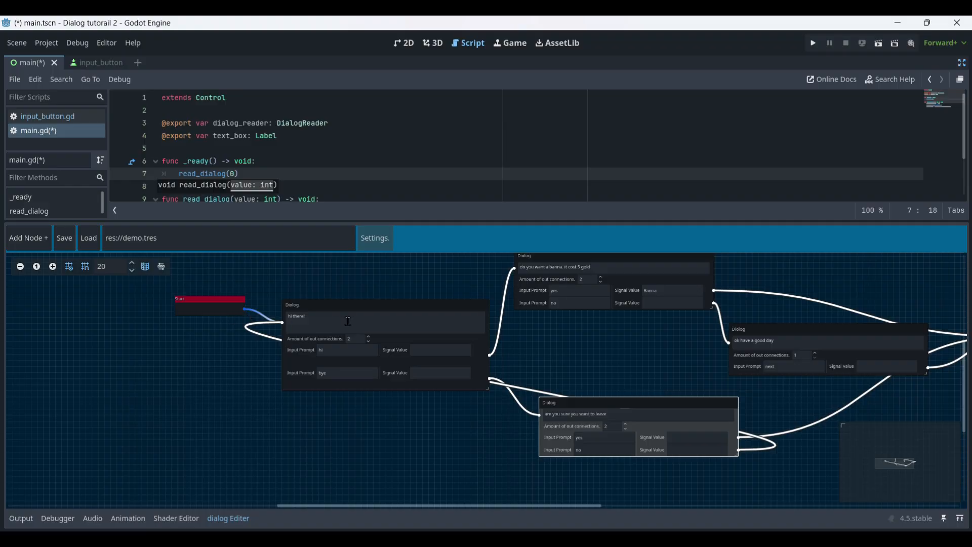
click(223, 522)
click(346, 191)
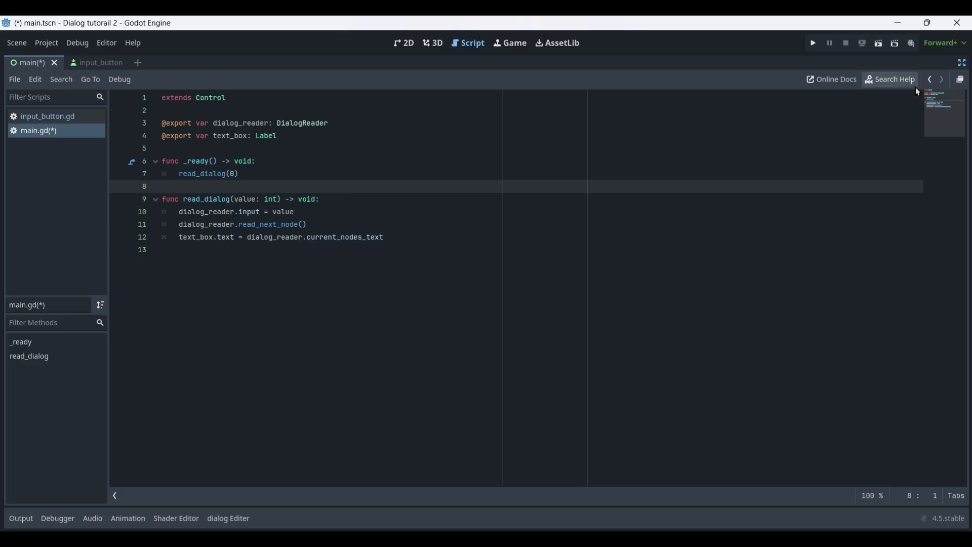
Connect the first input button's input(value: int) signal to a new _on_input_button_input method on Main.
click(964, 63)
click(71, 232)
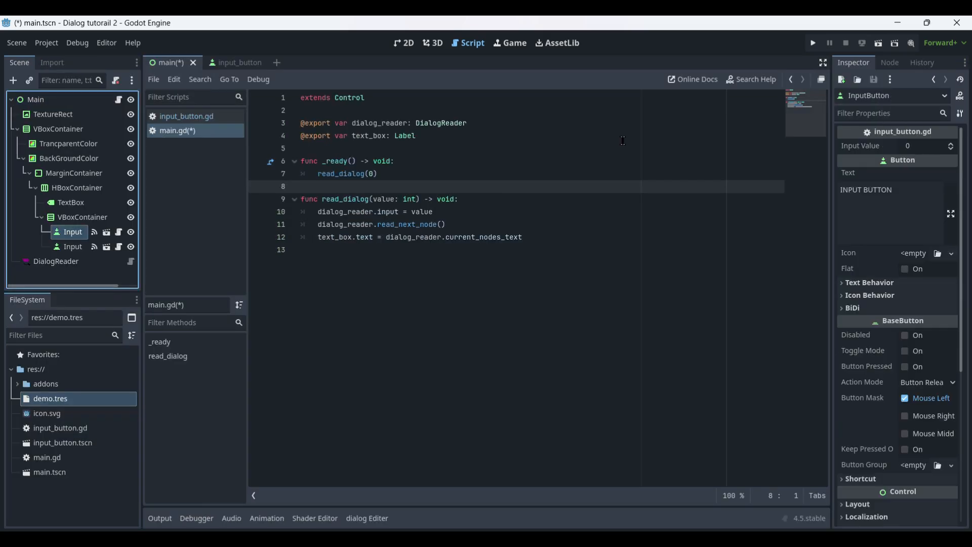
click(890, 63)
double_click(889, 132)
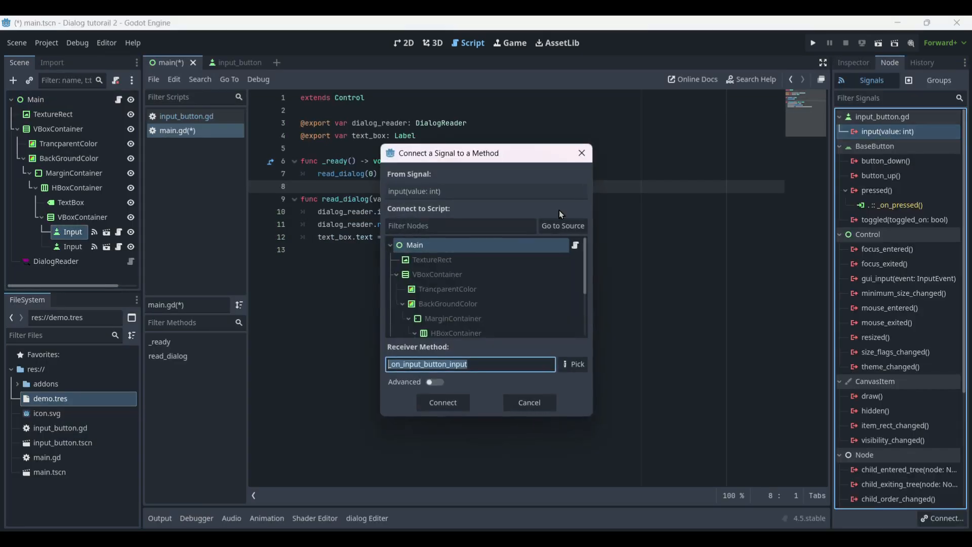
click(446, 403)
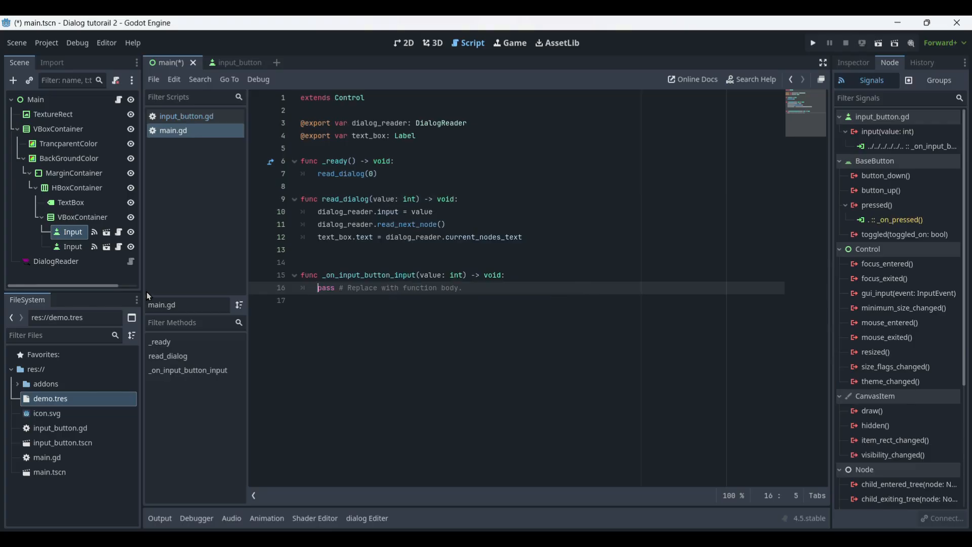
Connect the second input button's input(value: int) signal to Main's existing _on_input_button_input method.
click(75, 248)
double_click(889, 132)
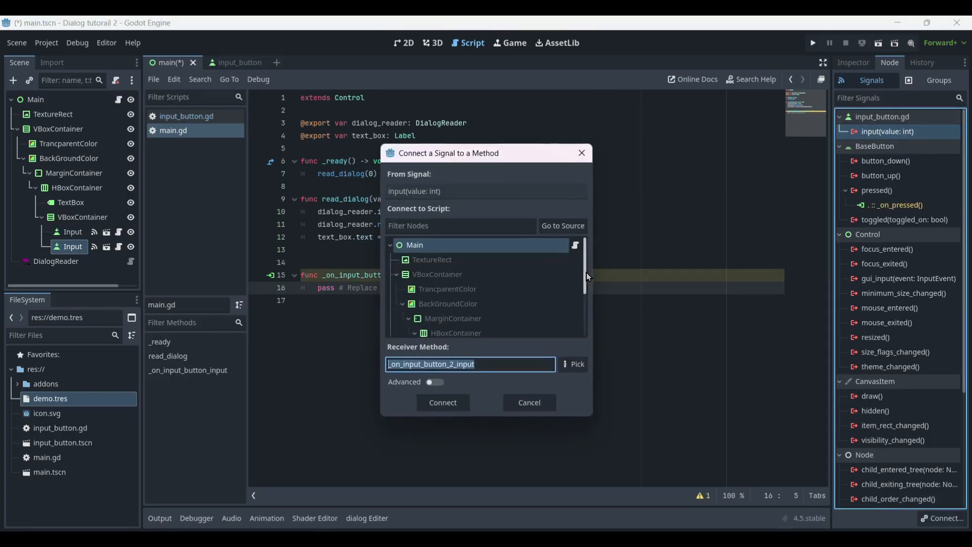
click(576, 364)
click(463, 198)
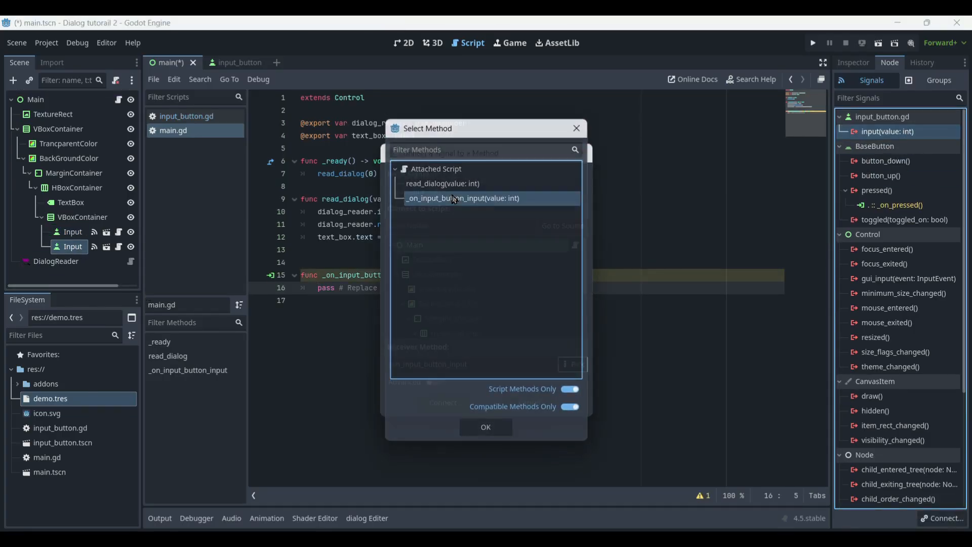
click(487, 428)
click(459, 408)
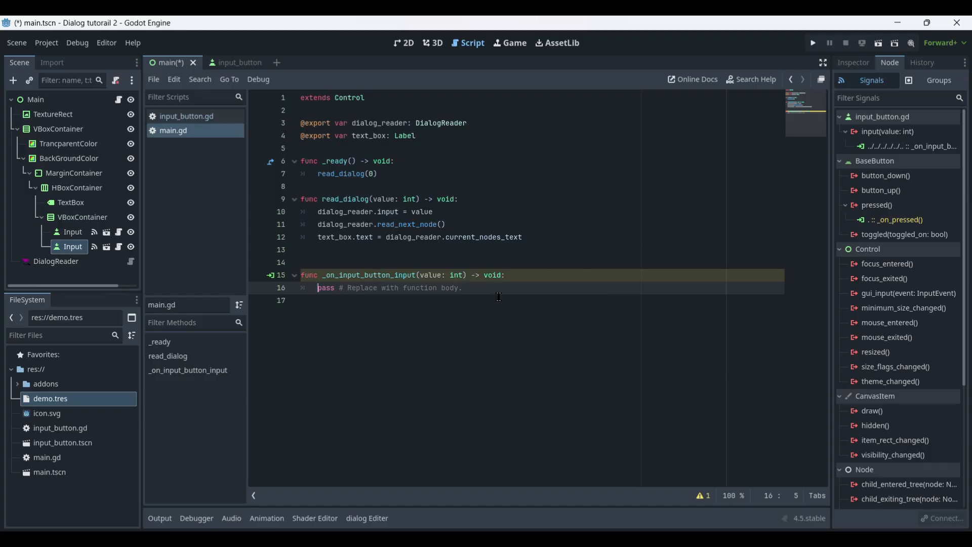
Replace the placeholder body of _on_input_button_input in main.gd with read_dialog(value).
drag(462, 288, 313, 292)
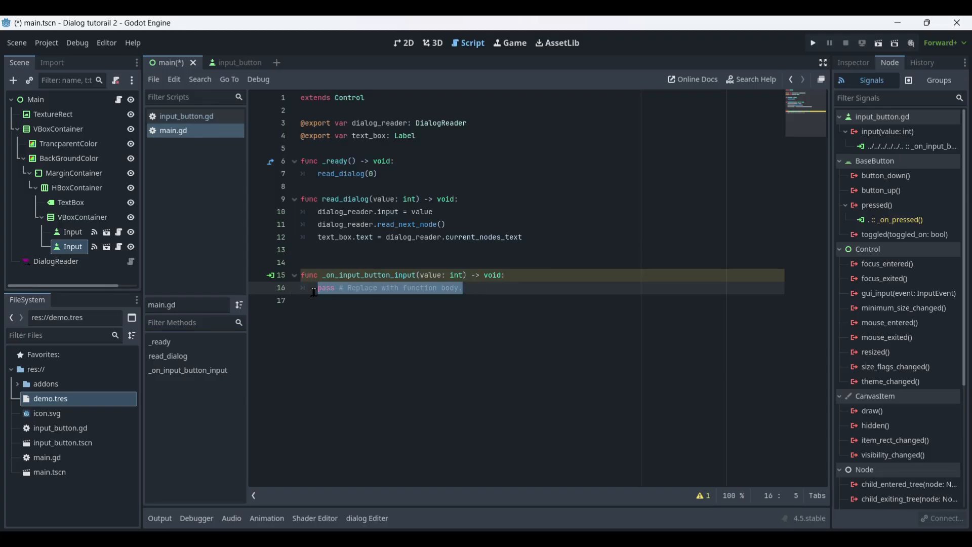
text(read_dialog())
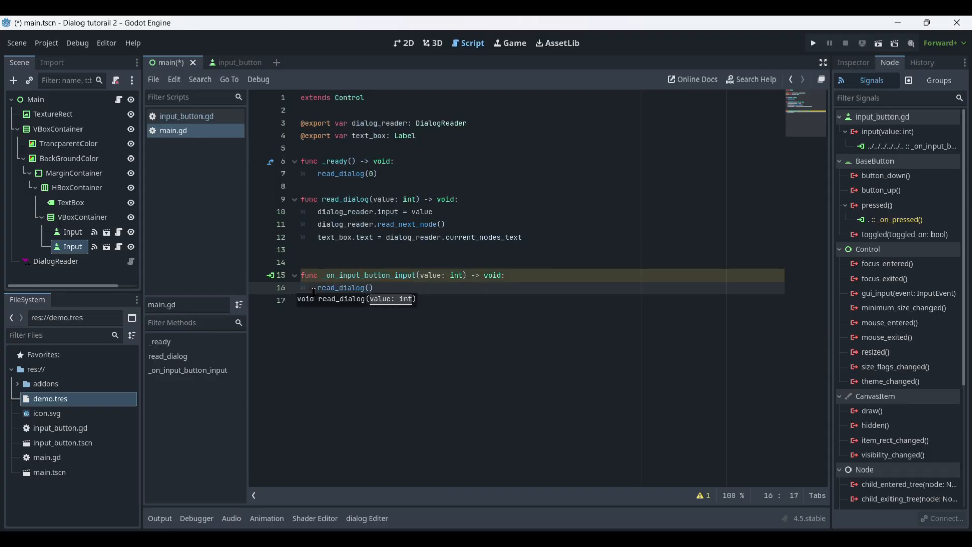
text(value)
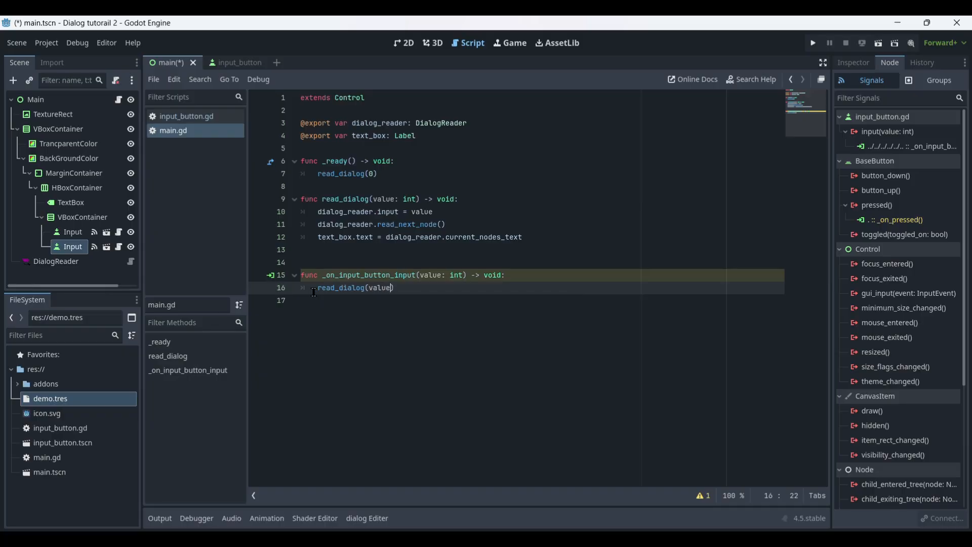
Connect the DialogReader node's dialog_done() signal to a new _on_dialog_reader_dialog_done method on Main.
click(84, 233)
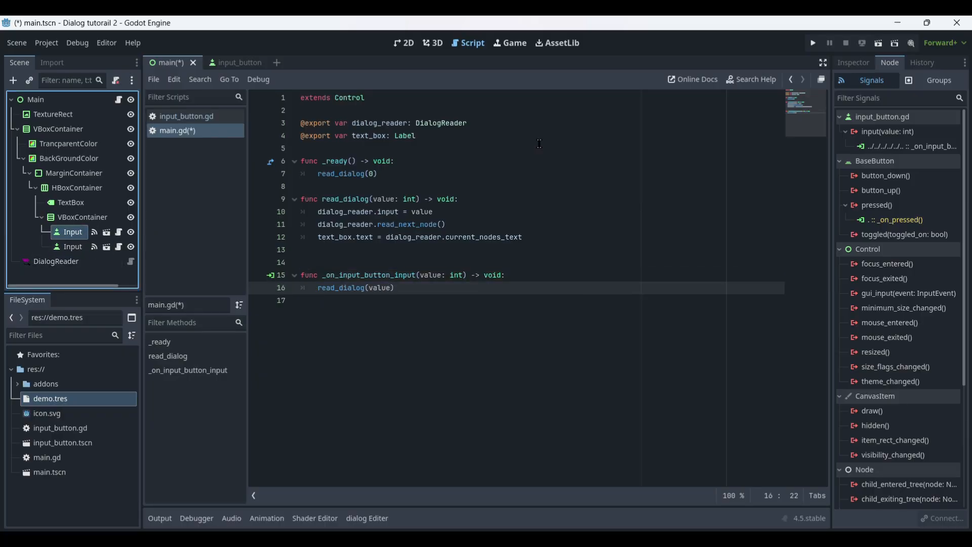
click(855, 62)
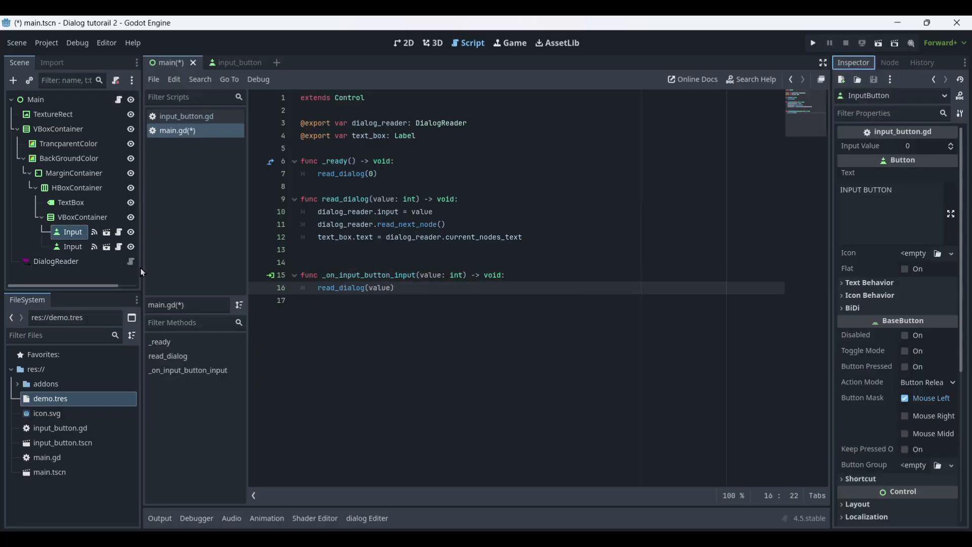
click(71, 261)
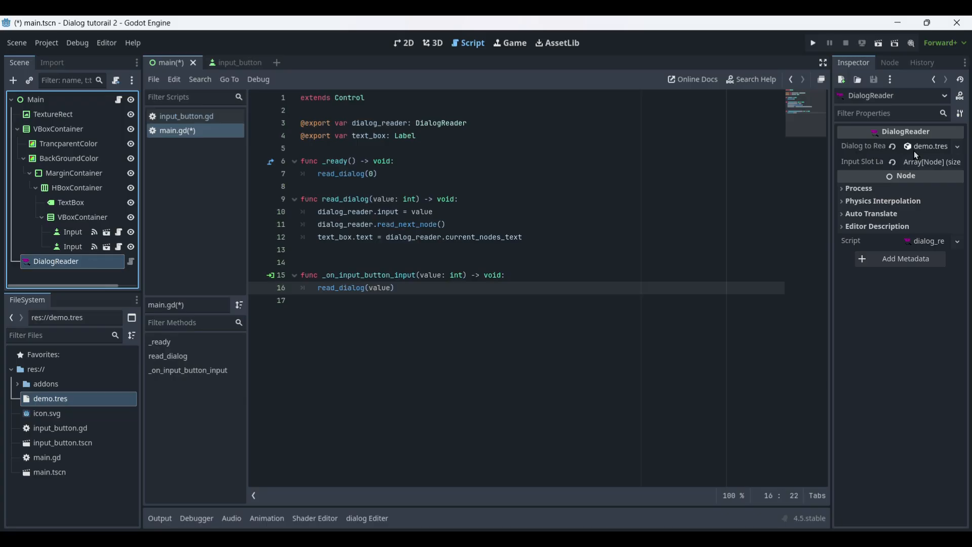
click(890, 63)
double_click(884, 132)
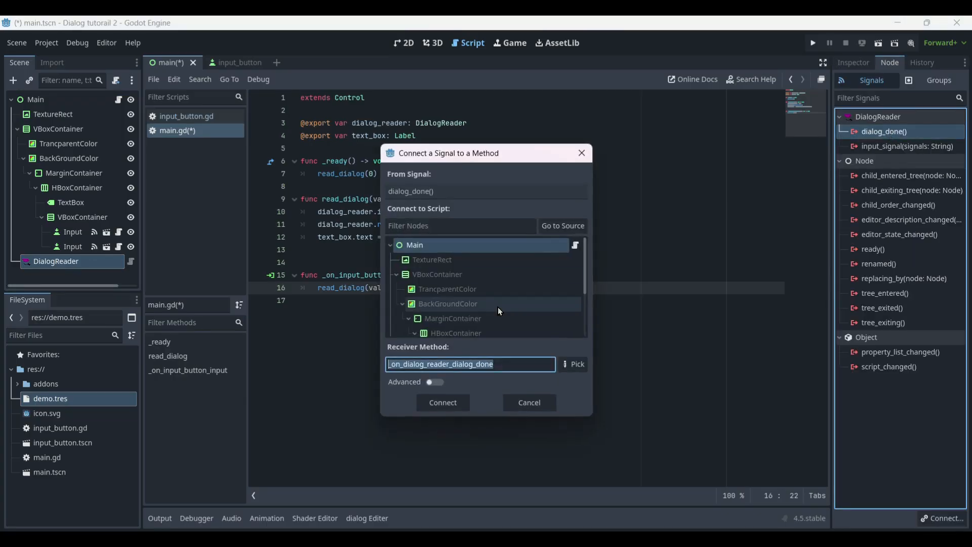
click(458, 404)
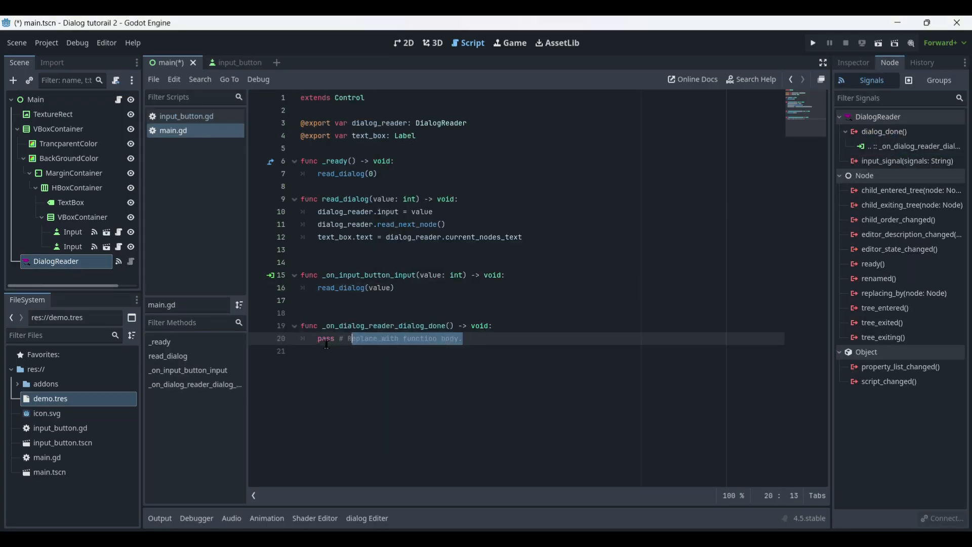
Replace the placeholder body of _on_dialog_reader_dialog_done with get_tree().quit().
key(shift+Home)
key(BackSpace)
text(get)
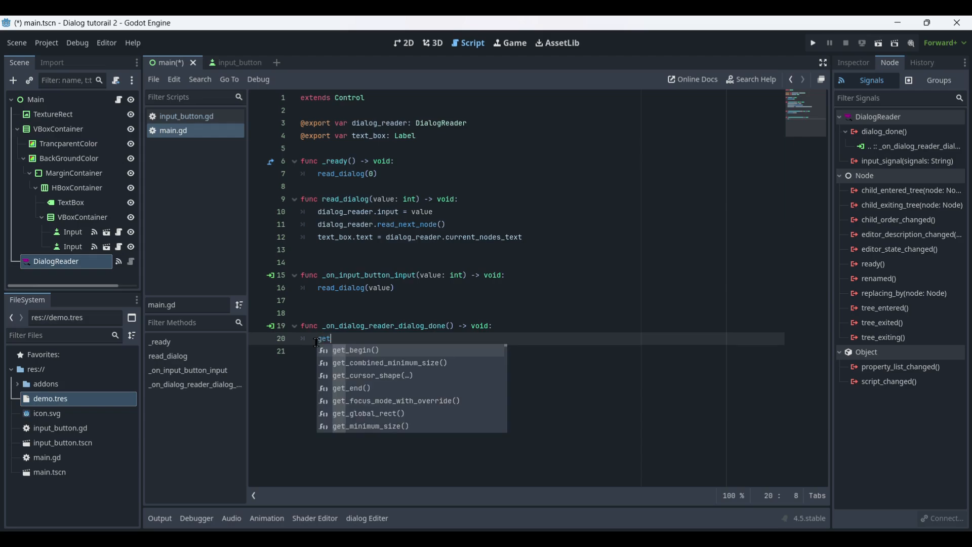
text(_tree)
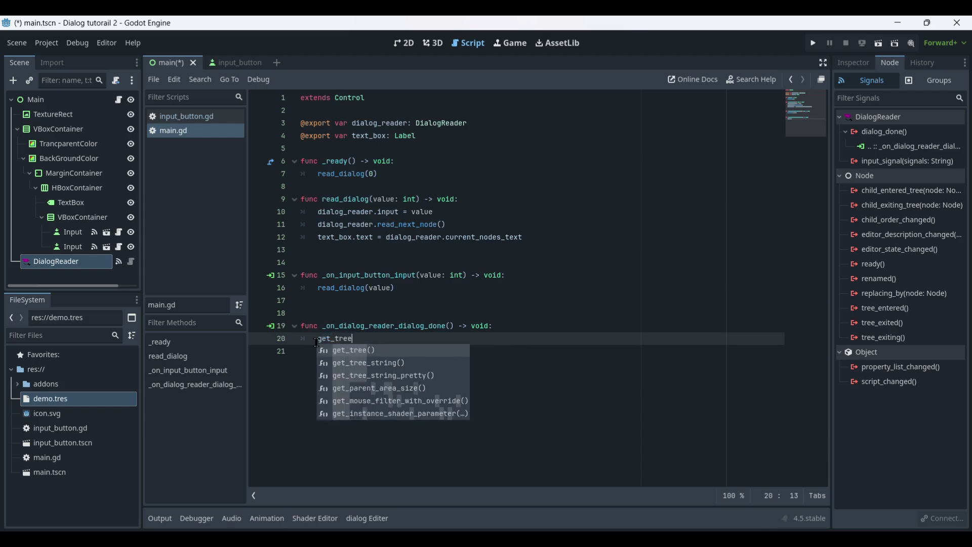
key(Return)
text(.quit)
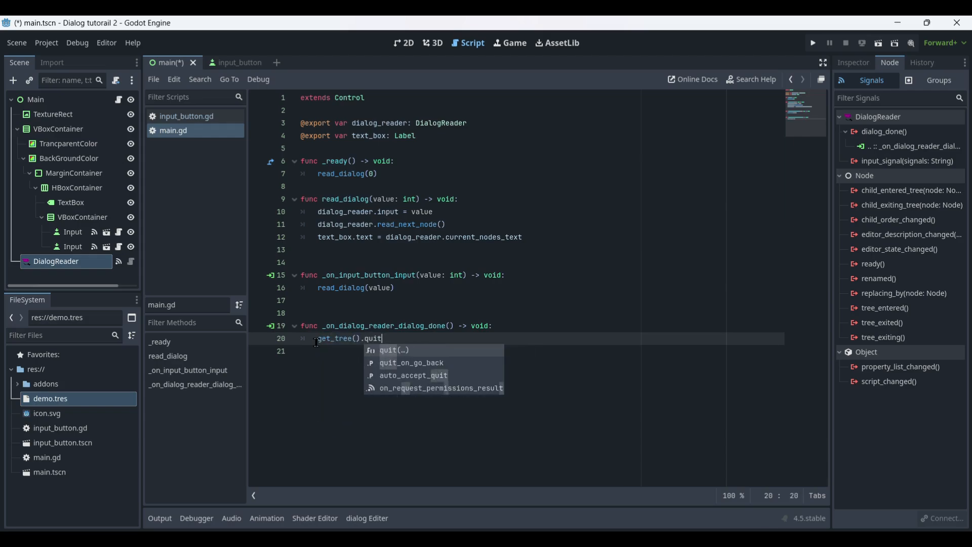
key(Return)
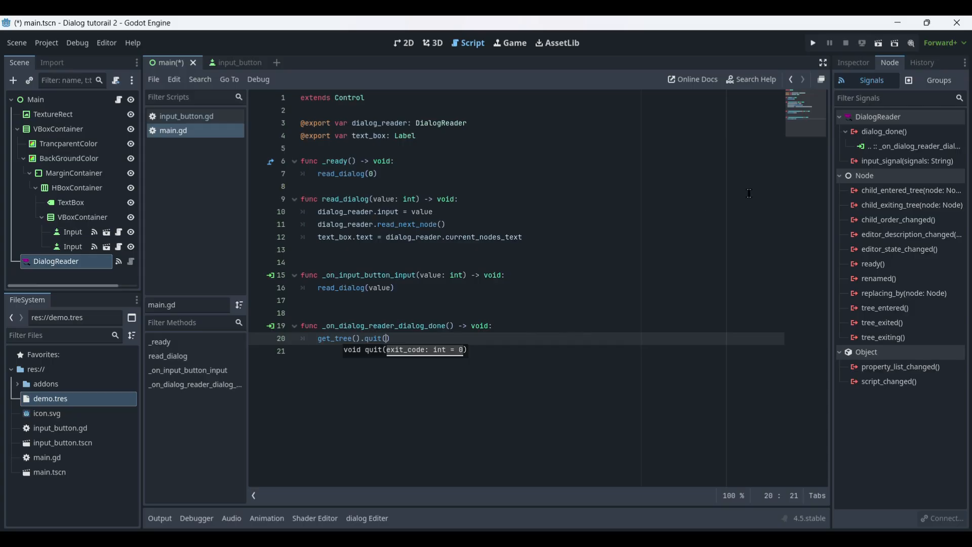
Connect the DialogReader node's input_signal(signals: String) signal to a new _on_dialog_reader_input_signal method on Main.
click(898, 162)
double_click(895, 162)
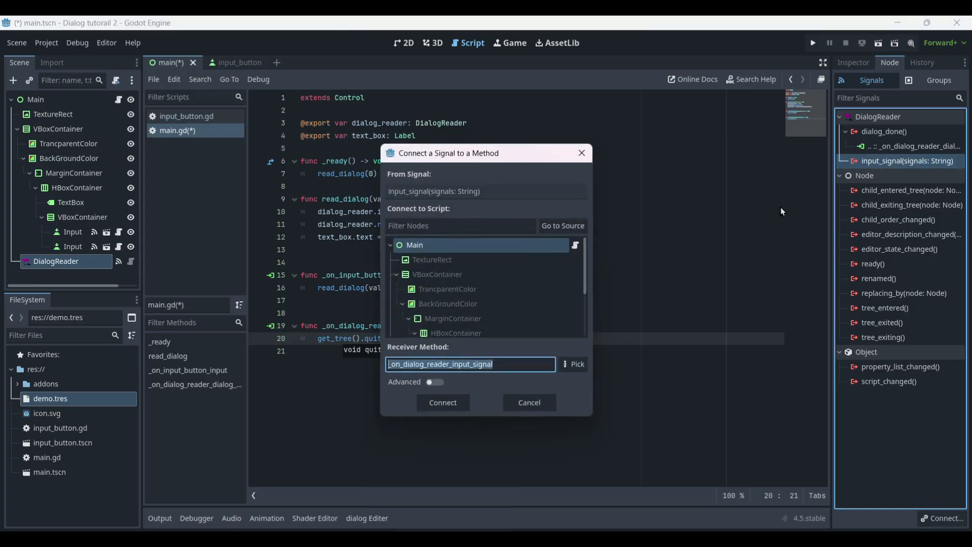
click(446, 405)
Replace the placeholder in _on_dialog_reader_input_signal with if signals == "Banna":, copying the signal value from the banana offer's yes option in the demo.tres graph.
drag(465, 389, 313, 388)
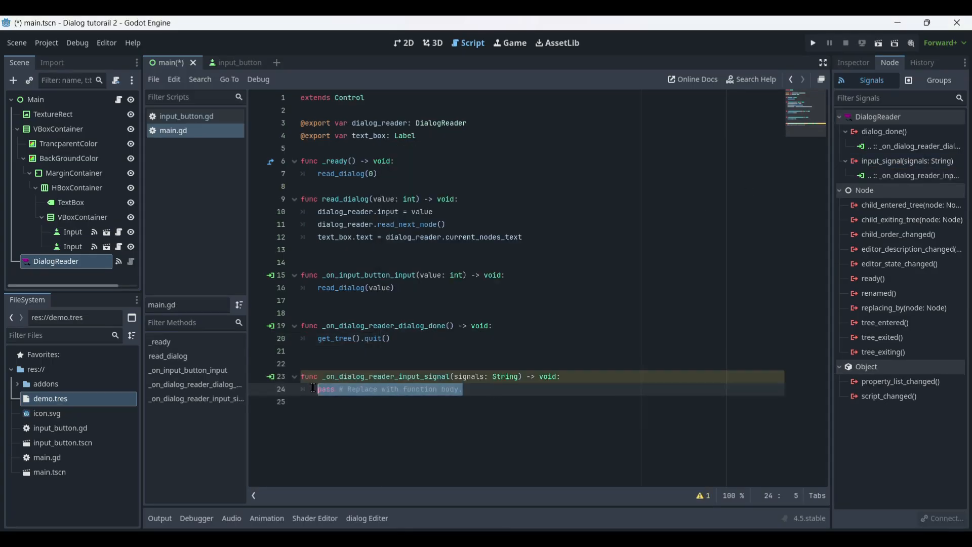
text(if)
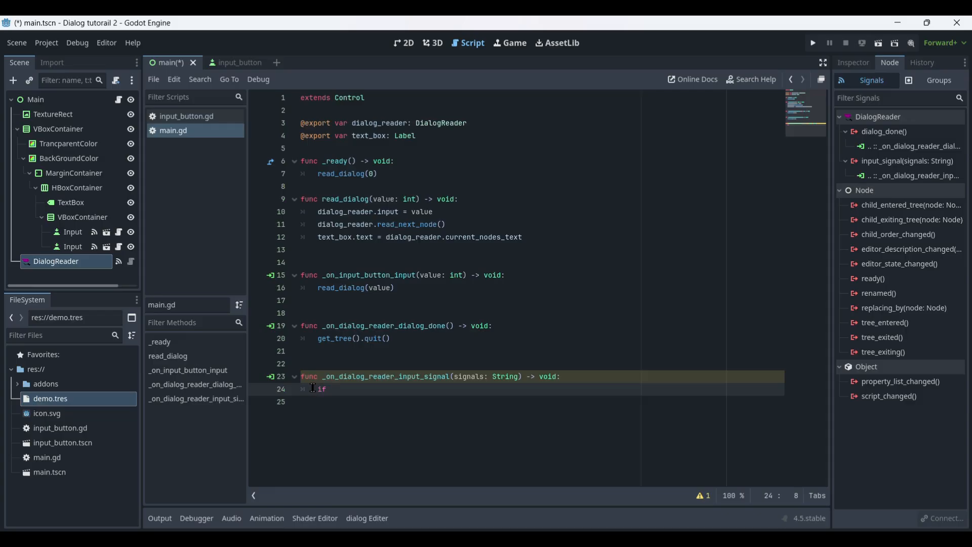
text( signals ==")
click(368, 518)
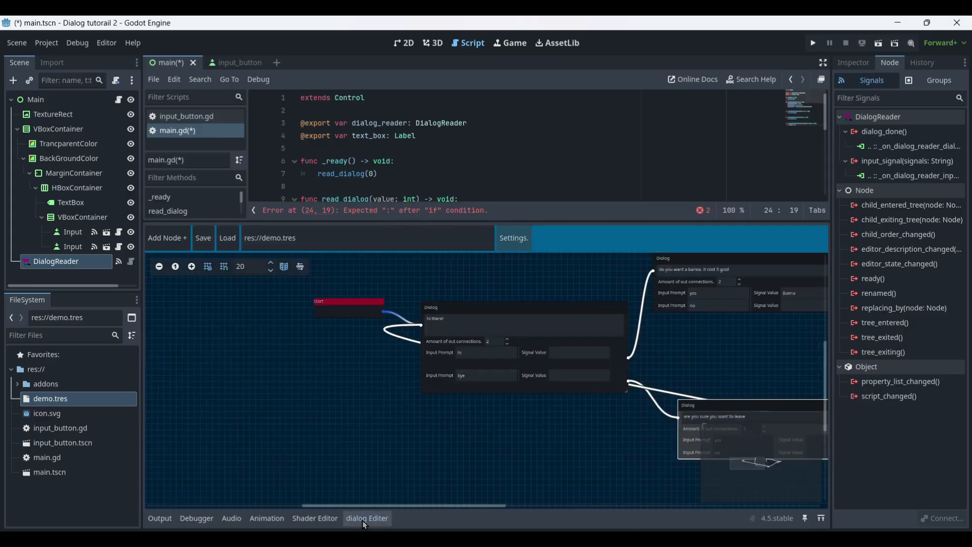
middle_drag(625, 309, 441, 323)
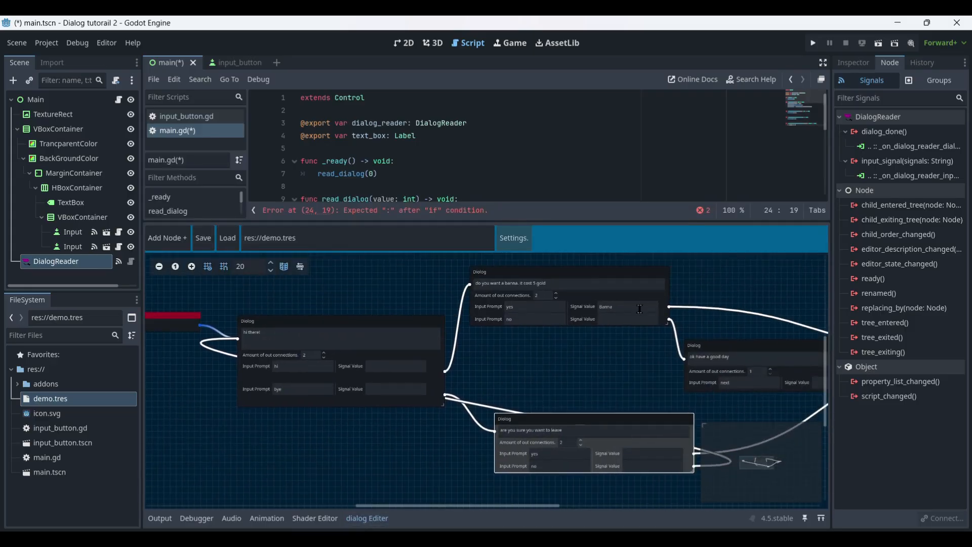
drag(639, 308, 533, 307)
key(ctrl+c)
click(367, 518)
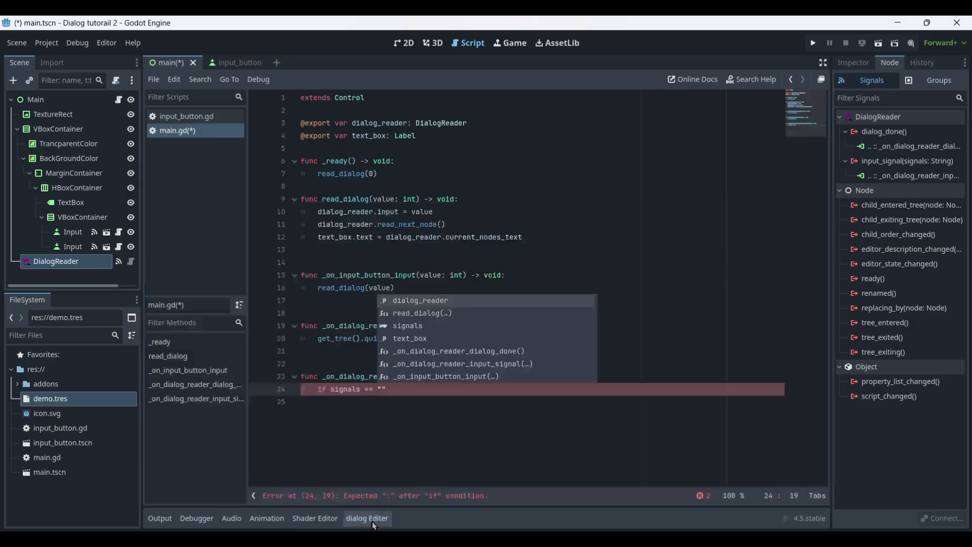
key(Escape)
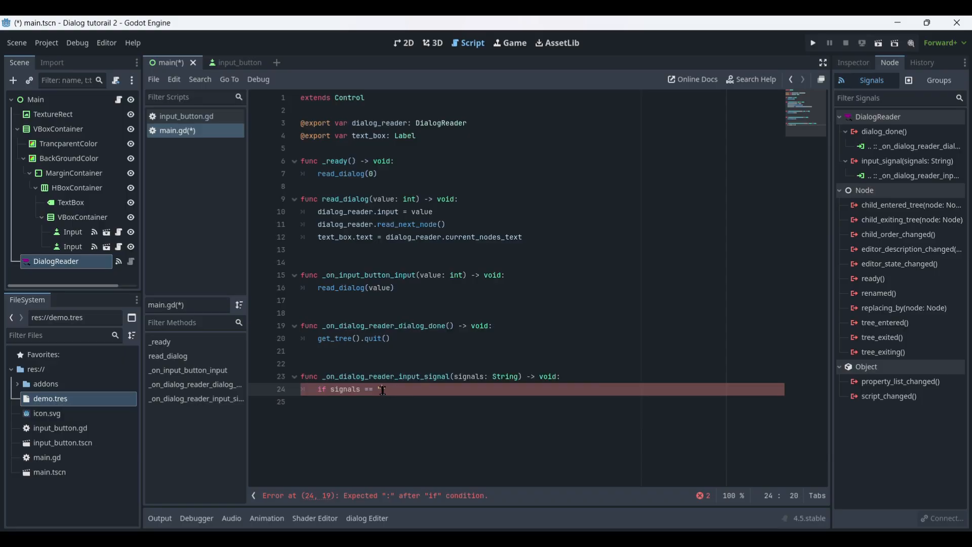
key(ctrl+v)
text(:)
Add print("you have no monneny for bannas get out of here") inside the Banna condition.
key(Return)
text(print)
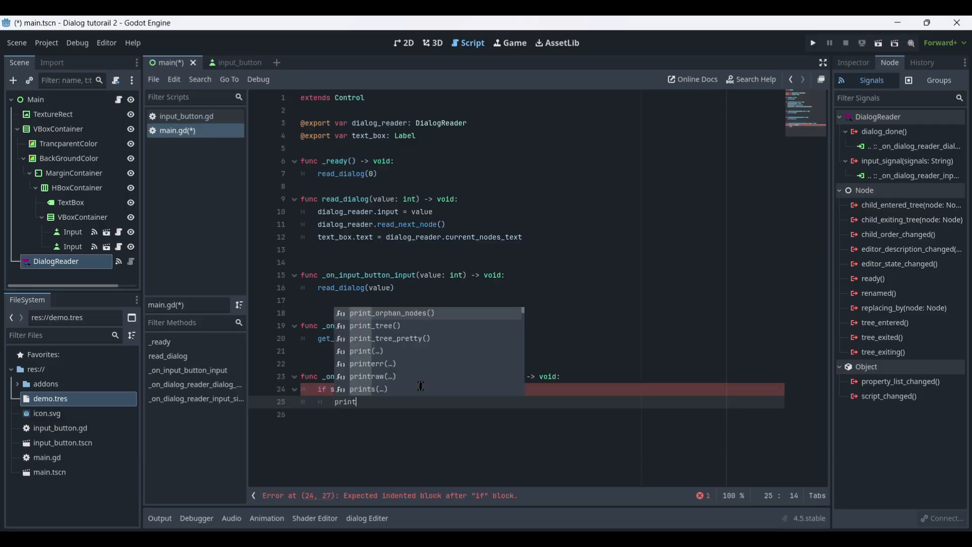
text(()
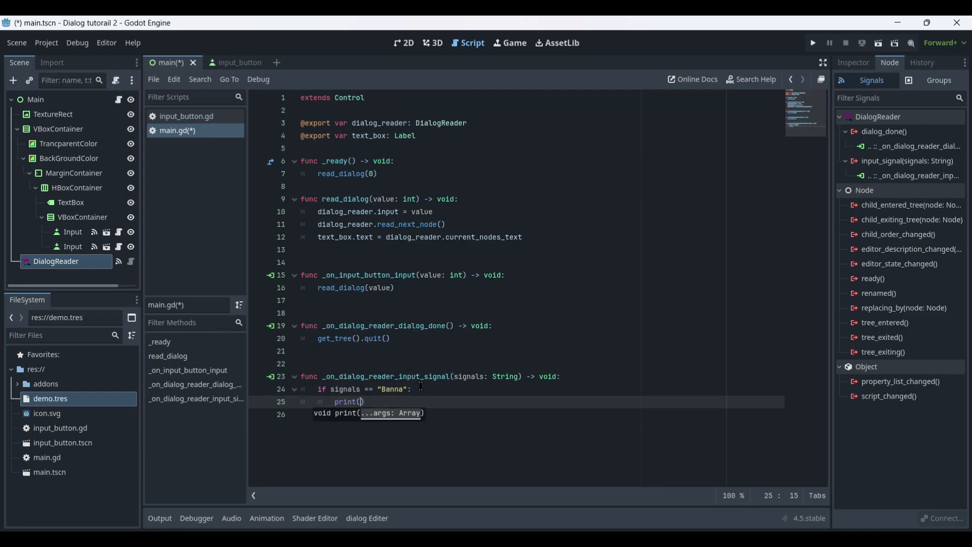
text(you have no monneny )
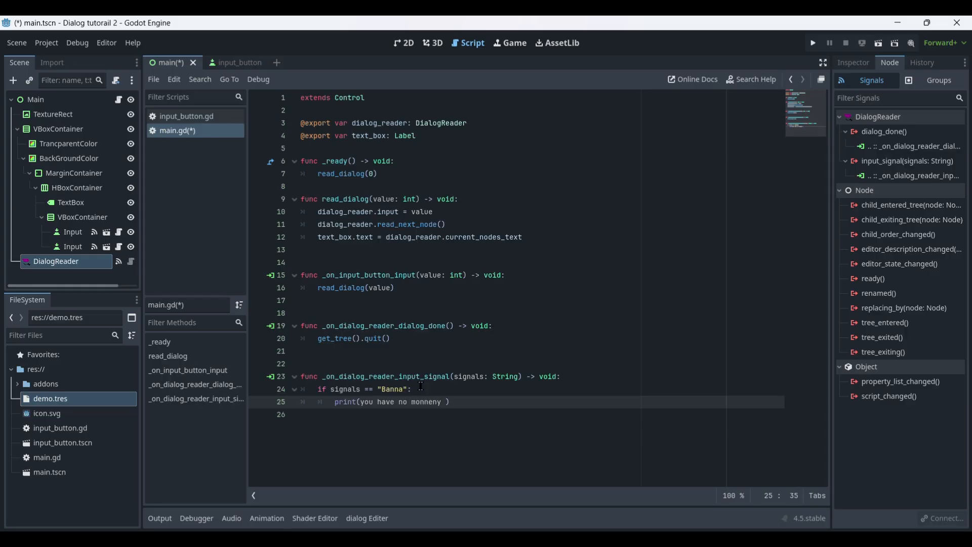
text(for )
text(bannas )
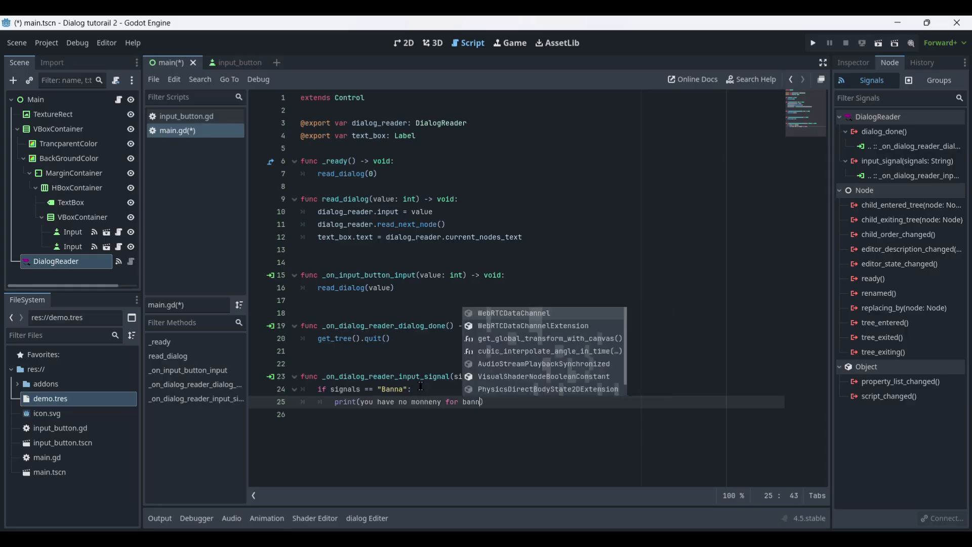
text(get out of )
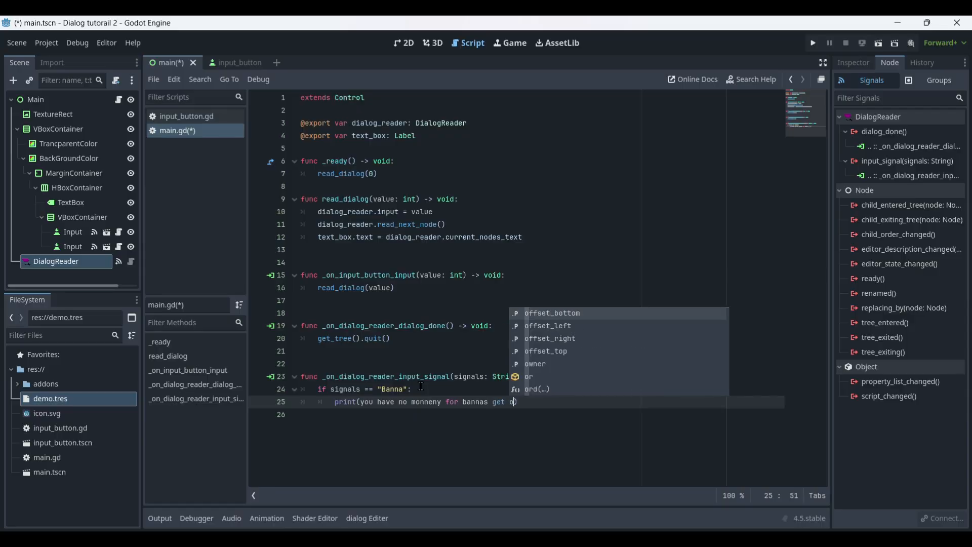
text(here)
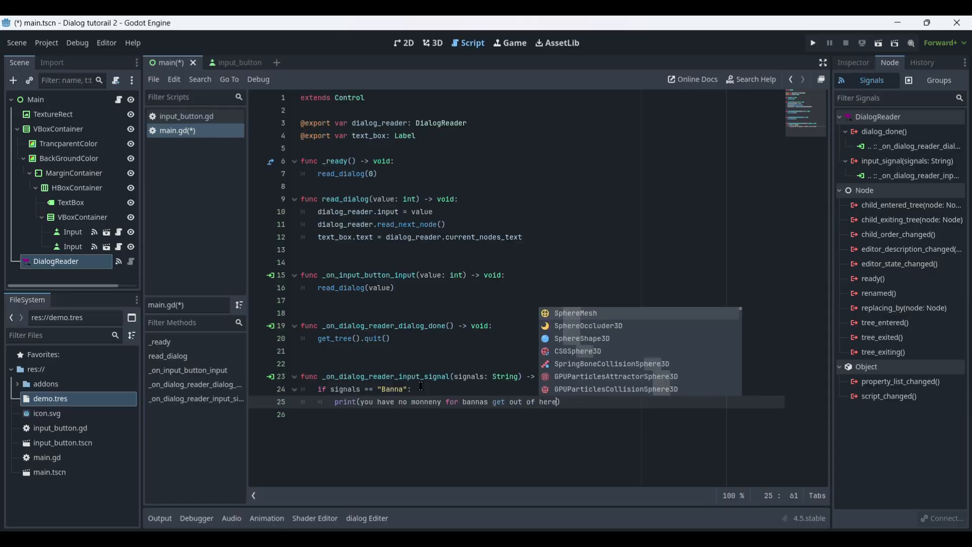
click(362, 404)
drag(361, 404, 558, 404)
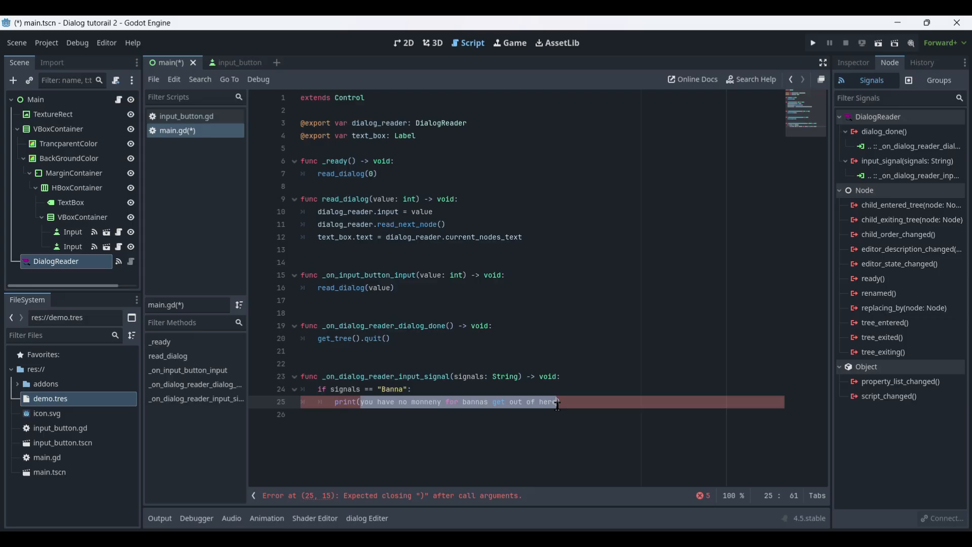
text(")
click(610, 402)
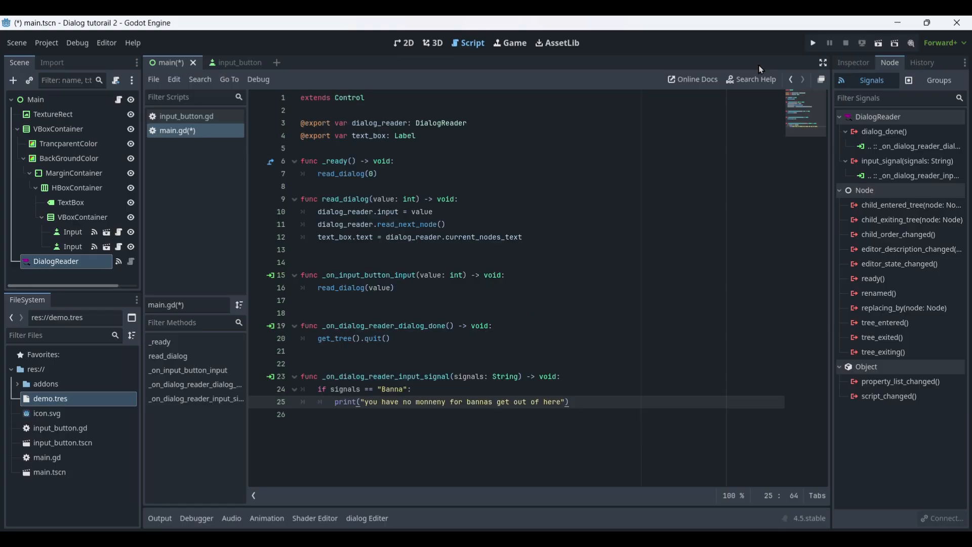
Run the project, choosing the current scene as its main scene.
click(814, 44)
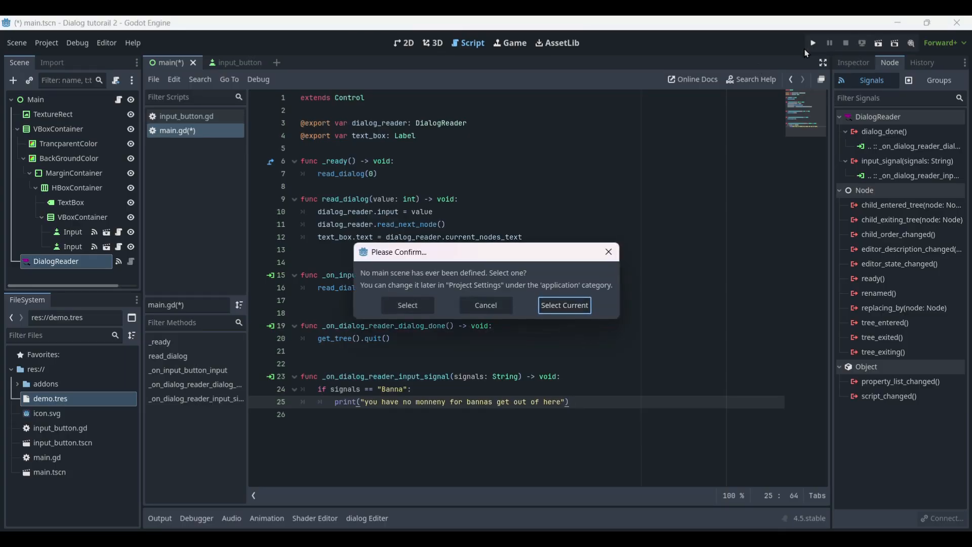
click(569, 305)
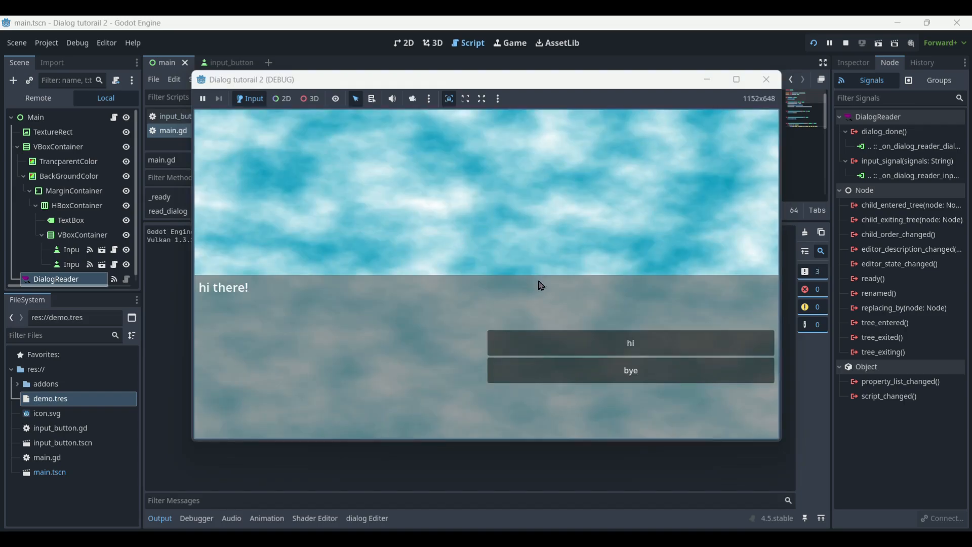
Test the running dialog by answering bye, declining to leave with no, answering hi, and accepting the banana offer with yes.
click(537, 368)
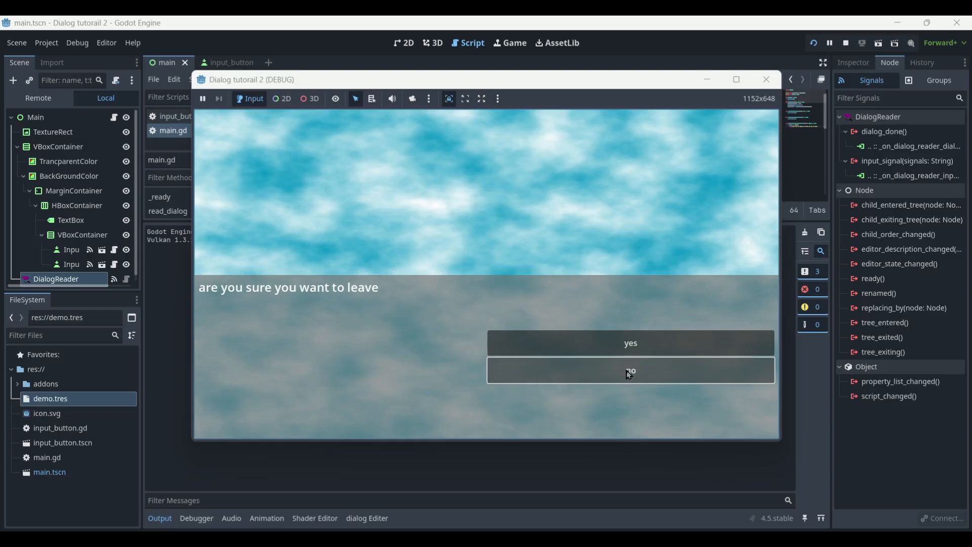
click(630, 373)
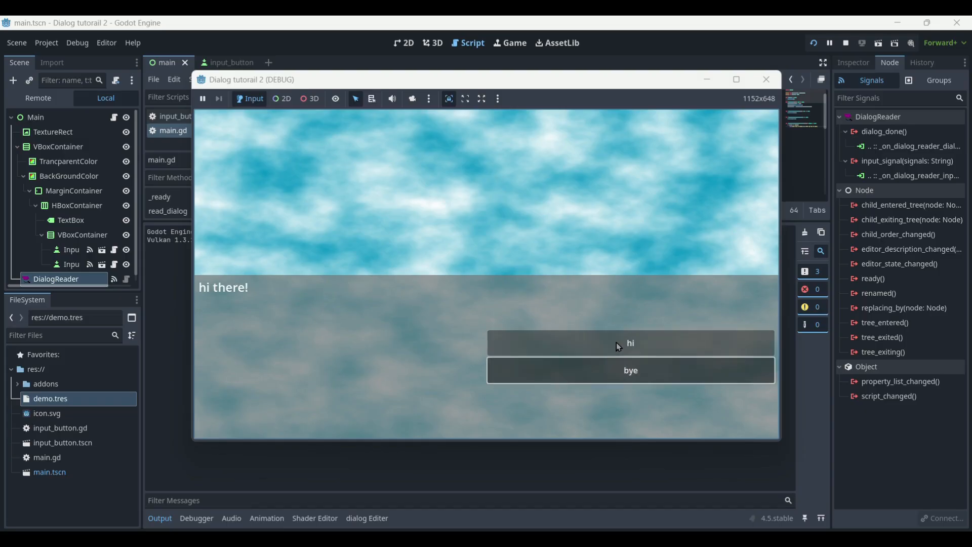
click(619, 346)
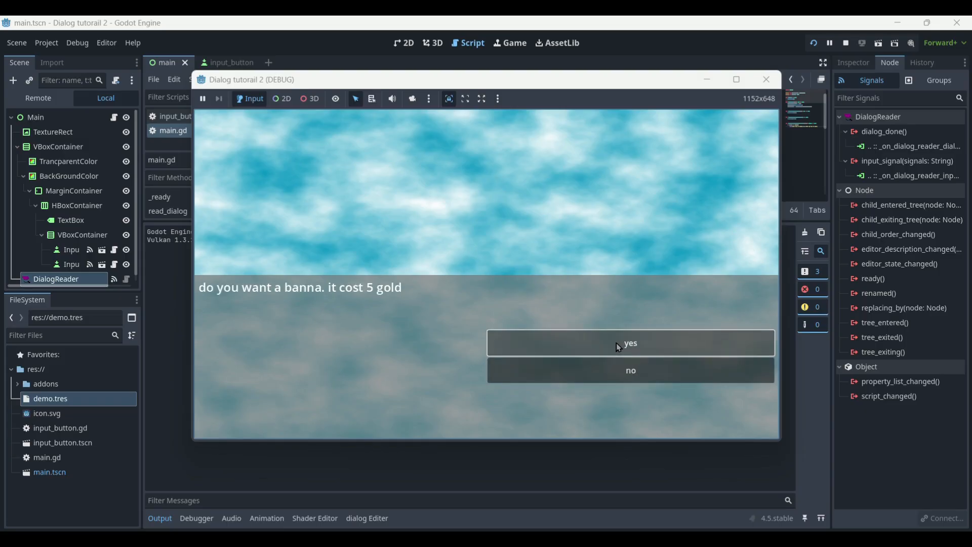
click(616, 344)
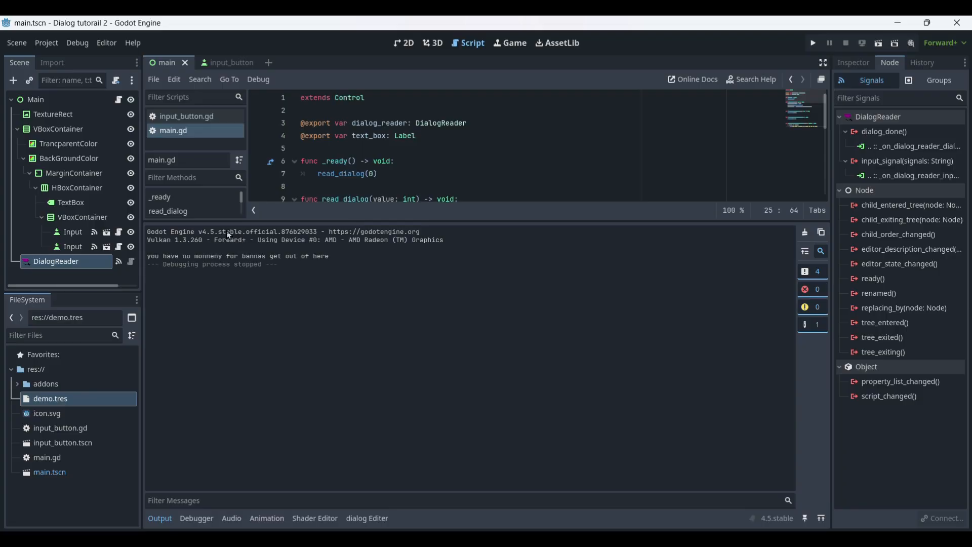
Run the project again and test the refusal branch by answering hi, no to the banana offer, and next.
click(813, 43)
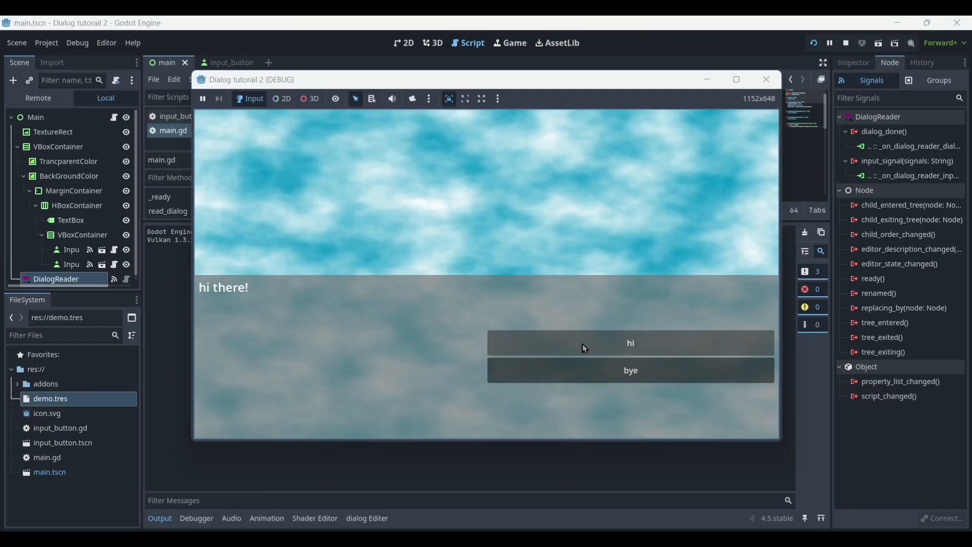
click(578, 345)
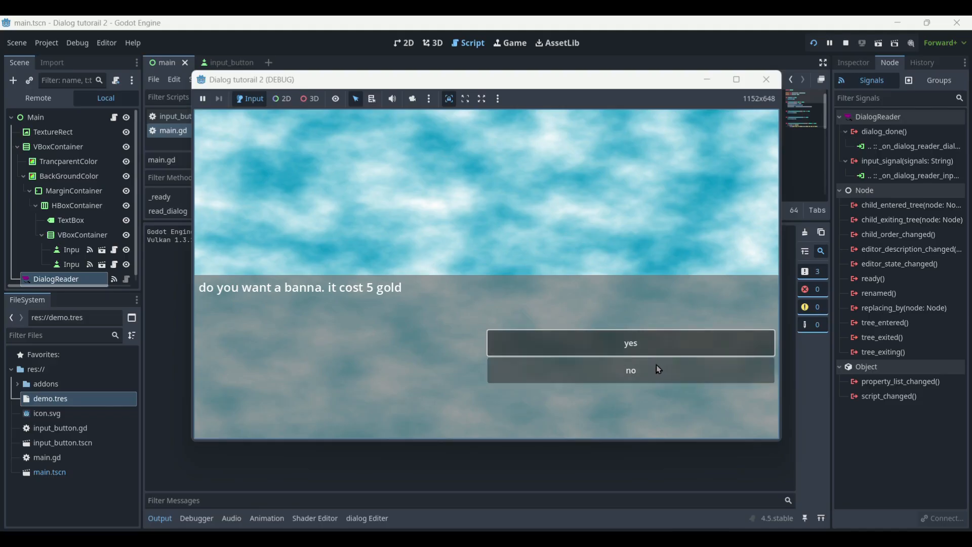
click(615, 371)
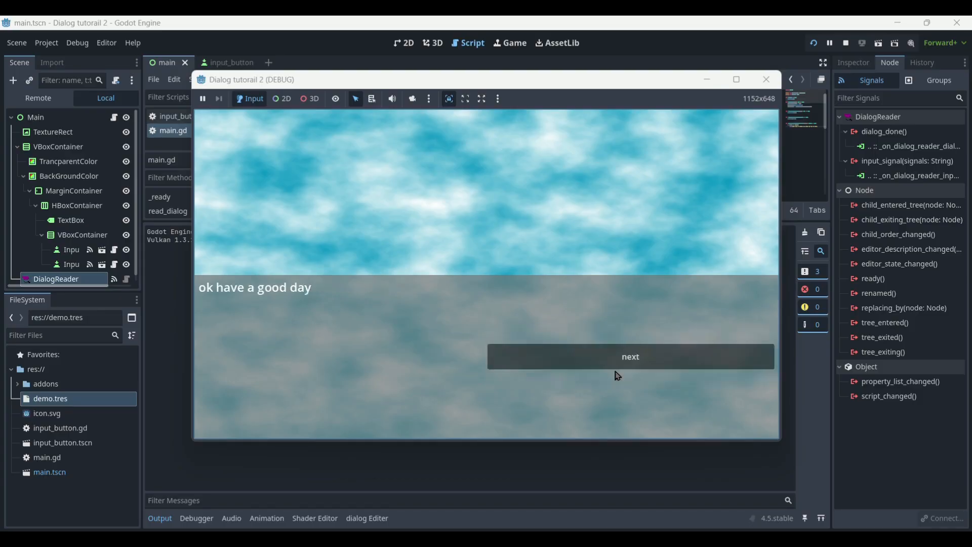
click(521, 357)
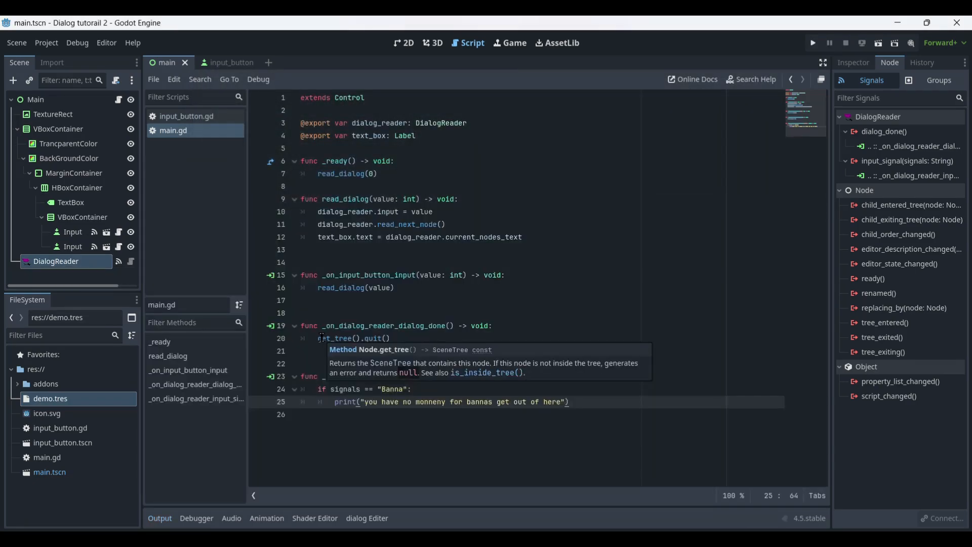